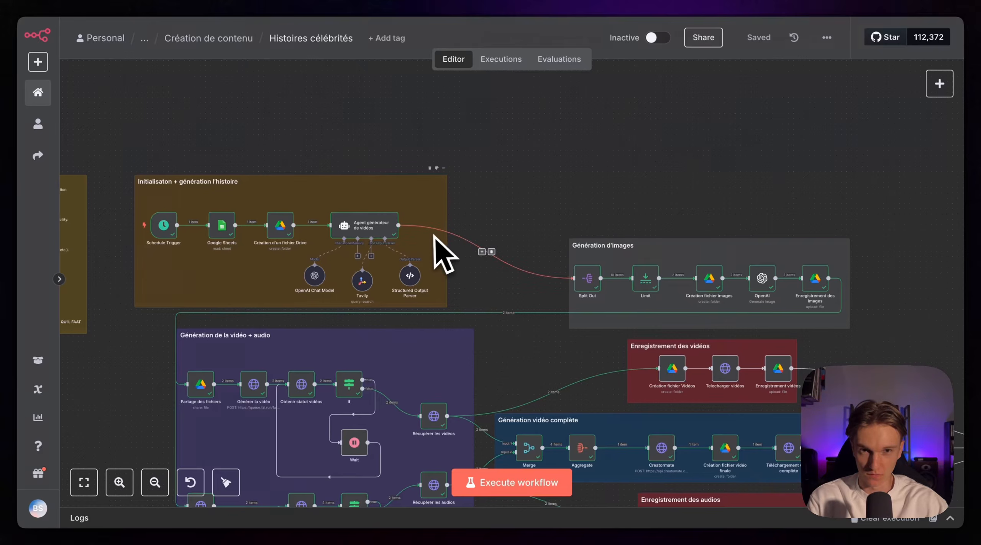
{"action": "scroll", "coordinate": [441, 255], "scroll_direction": "down", "scroll_amount": 2}
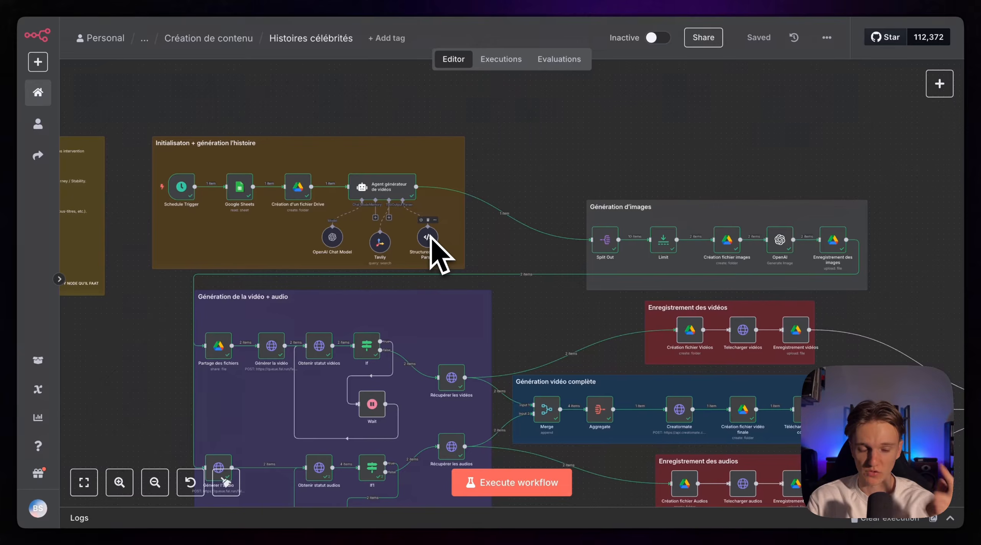
{"action": "scroll", "coordinate": [351, 268], "scroll_direction": "left", "scroll_amount": 1}
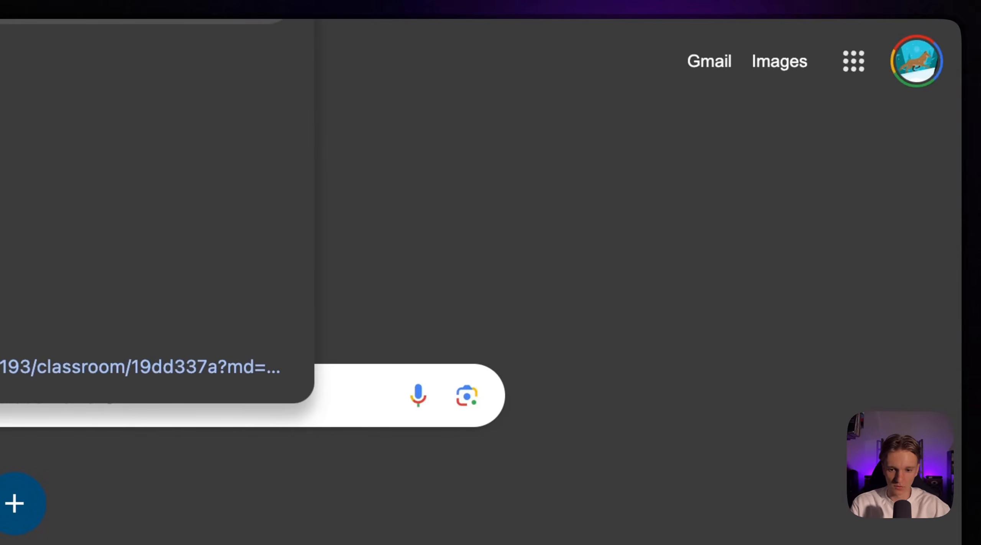
- Open the AutomatIA community site in the browser, look at its Classroom page and return to the Community page
{"action": "key", "text": "Return"}
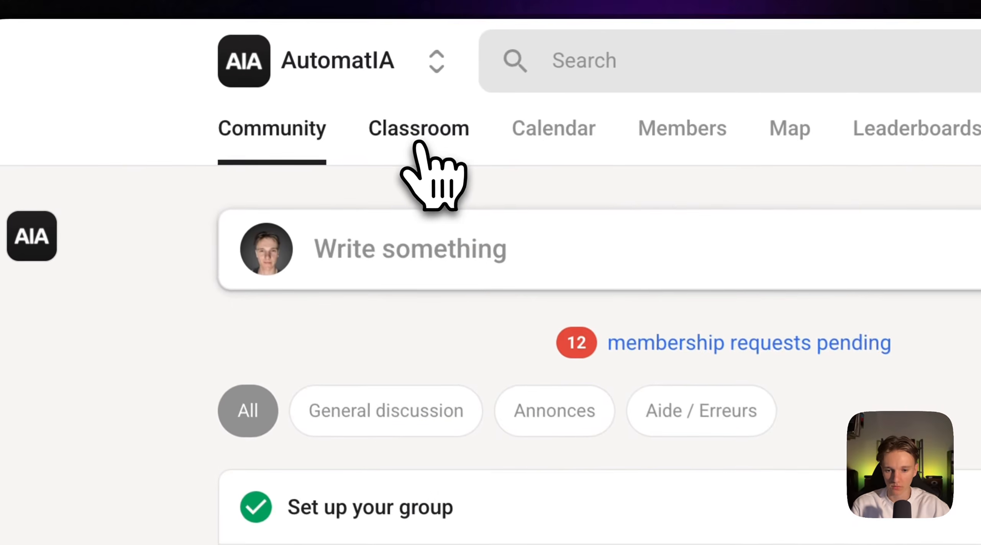
{"action": "left_click", "coordinate": [337, 113]}
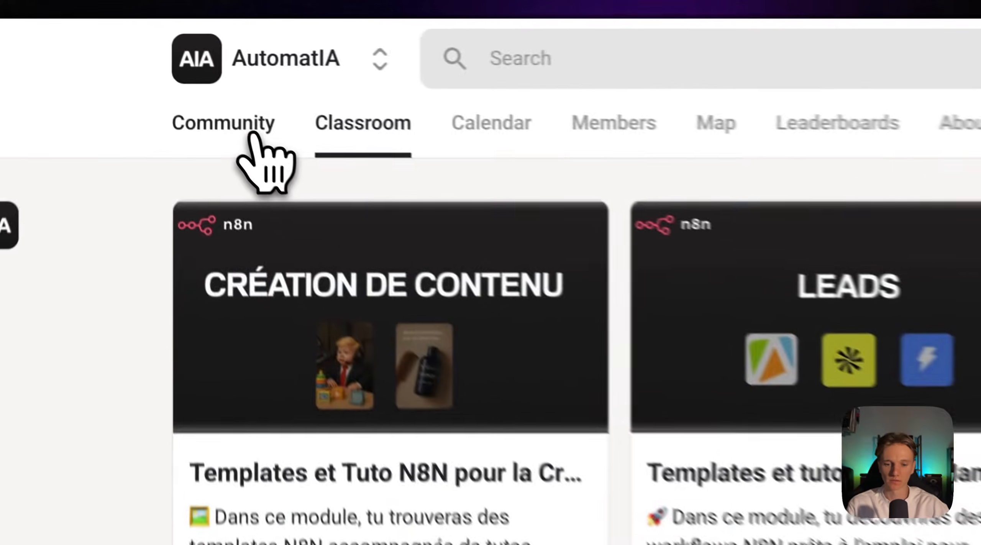
{"action": "left_click", "coordinate": [172, 73]}
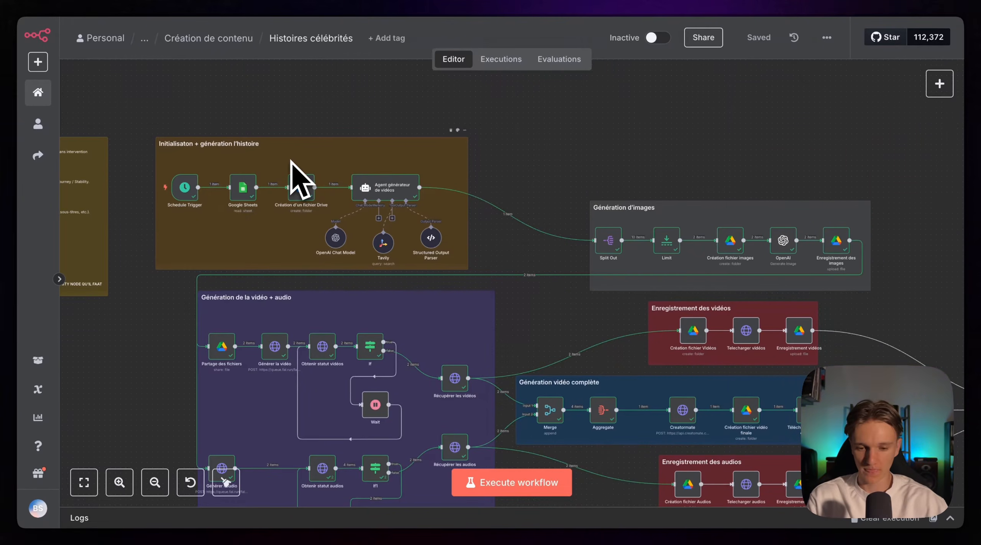
- Examine the Histoires célébrités workflow from story initialisation through image, video and audio generation to the final merge
{"action": "scroll", "coordinate": [199, 177], "scroll_direction": "up", "scroll_amount": 4}
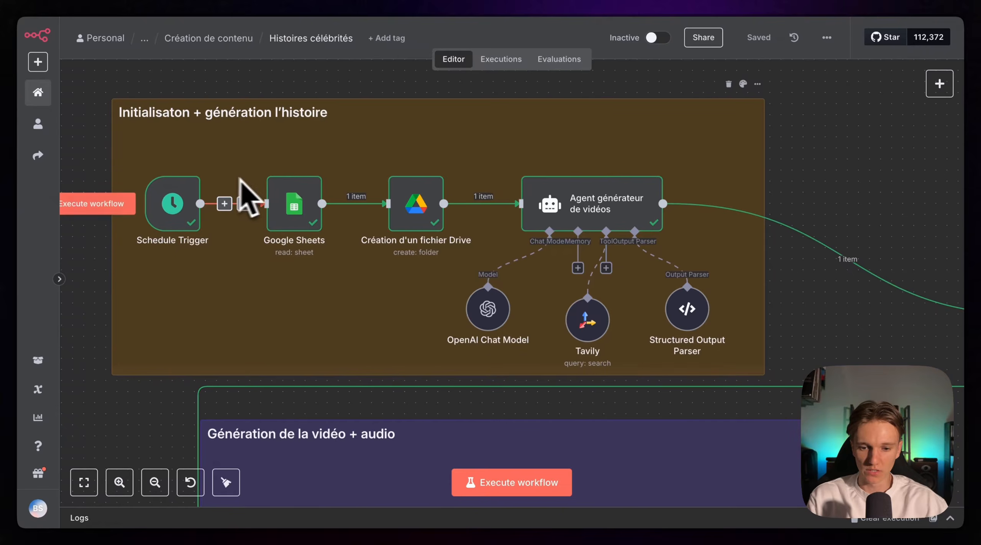
{"action": "scroll", "coordinate": [253, 187], "scroll_direction": "down", "scroll_amount": 5}
{"action": "scroll", "coordinate": [265, 176], "scroll_direction": "down", "scroll_amount": 1}
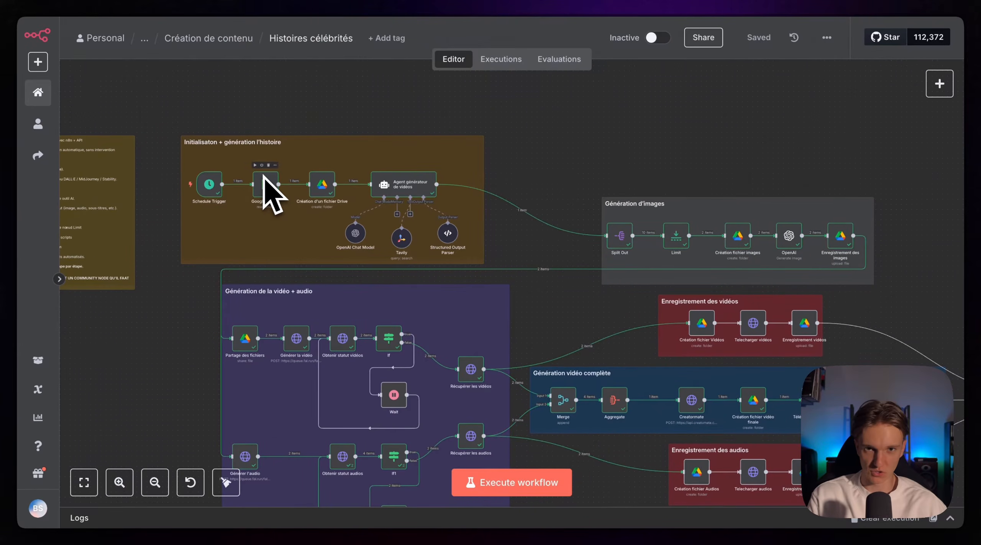
{"action": "scroll", "coordinate": [407, 239], "scroll_direction": "right", "scroll_amount": 2}
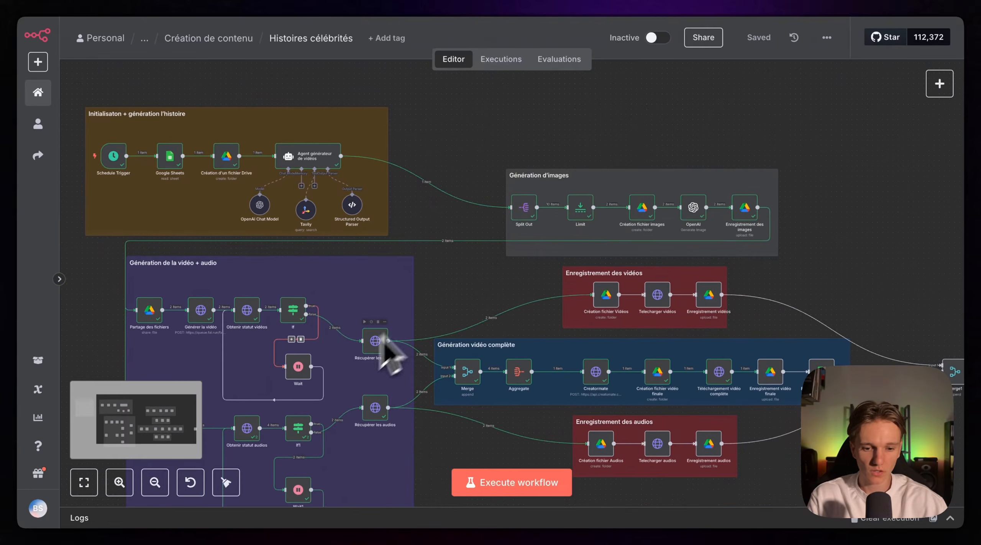
{"action": "scroll", "coordinate": [519, 268], "scroll_direction": "up", "scroll_amount": 5}
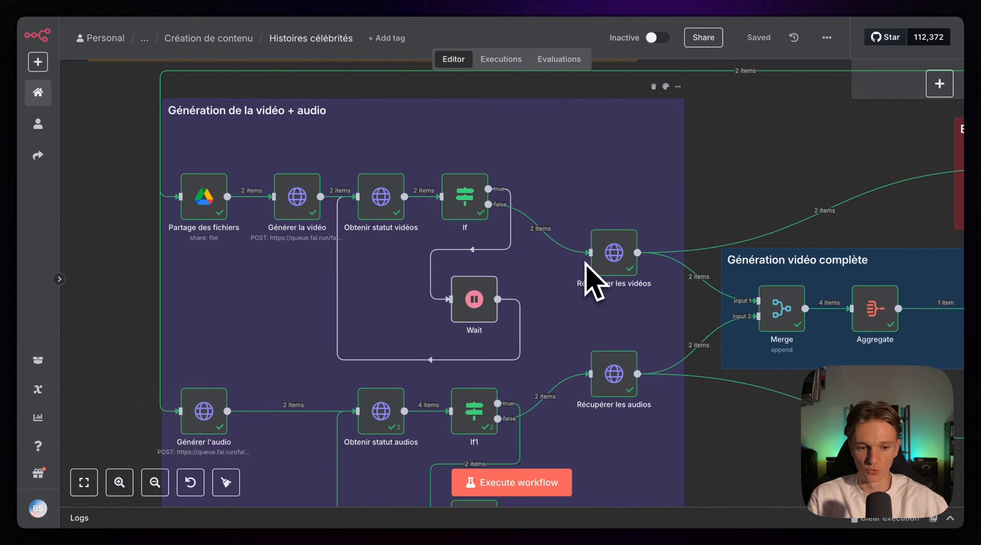
{"action": "scroll", "coordinate": [587, 280], "scroll_direction": "right", "scroll_amount": 10}
{"action": "scroll", "coordinate": [586, 345], "scroll_direction": "down", "scroll_amount": 3}
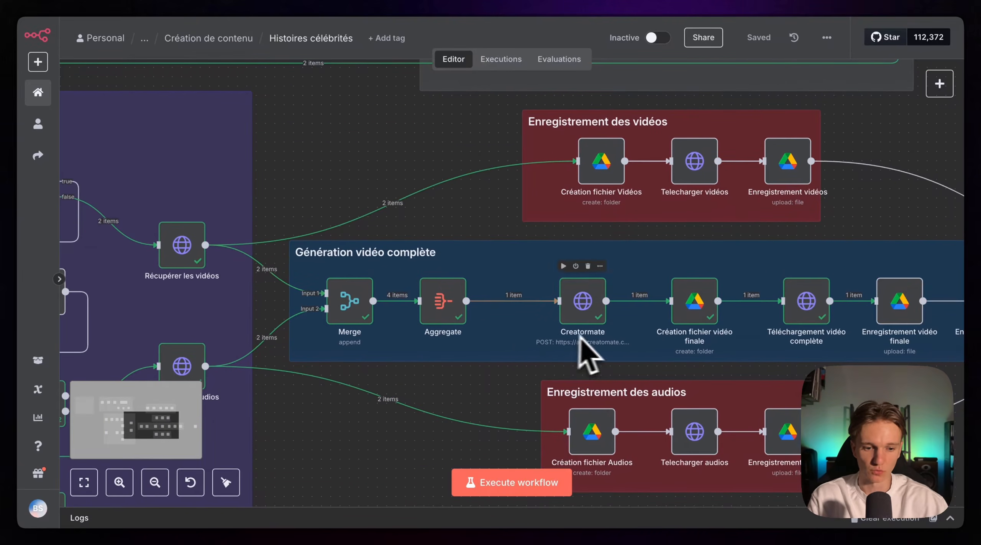
{"action": "scroll", "coordinate": [594, 349], "scroll_direction": "right", "scroll_amount": 10}
{"action": "scroll", "coordinate": [602, 347], "scroll_direction": "down", "scroll_amount": 3}
{"action": "scroll", "coordinate": [608, 355], "scroll_direction": "left", "scroll_amount": 5}
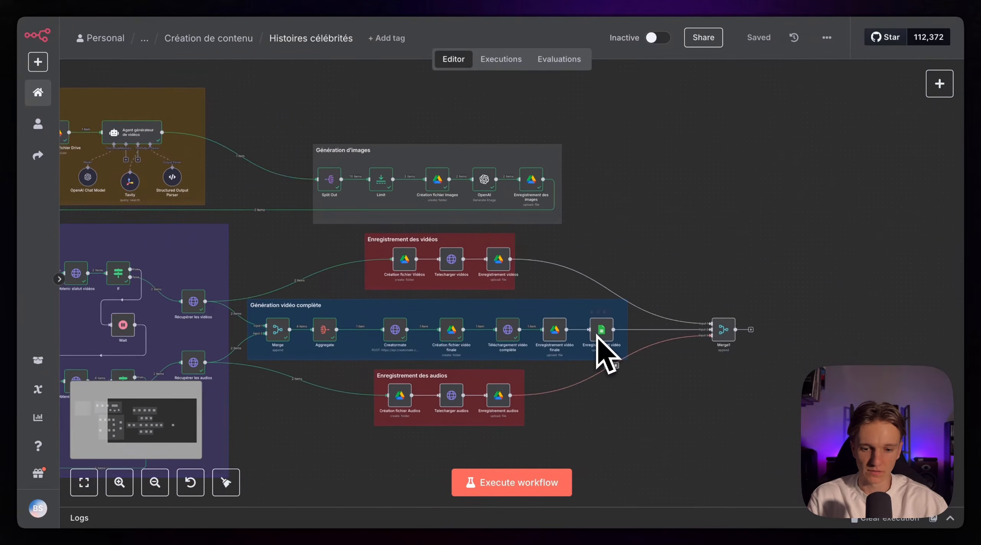
{"action": "scroll", "coordinate": [607, 354], "scroll_direction": "up", "scroll_amount": 3}
{"action": "scroll", "coordinate": [608, 355], "scroll_direction": "up", "scroll_amount": 2}
{"action": "scroll", "coordinate": [605, 355], "scroll_direction": "left", "scroll_amount": 3}
{"action": "scroll", "coordinate": [604, 352], "scroll_direction": "up", "scroll_amount": 10}
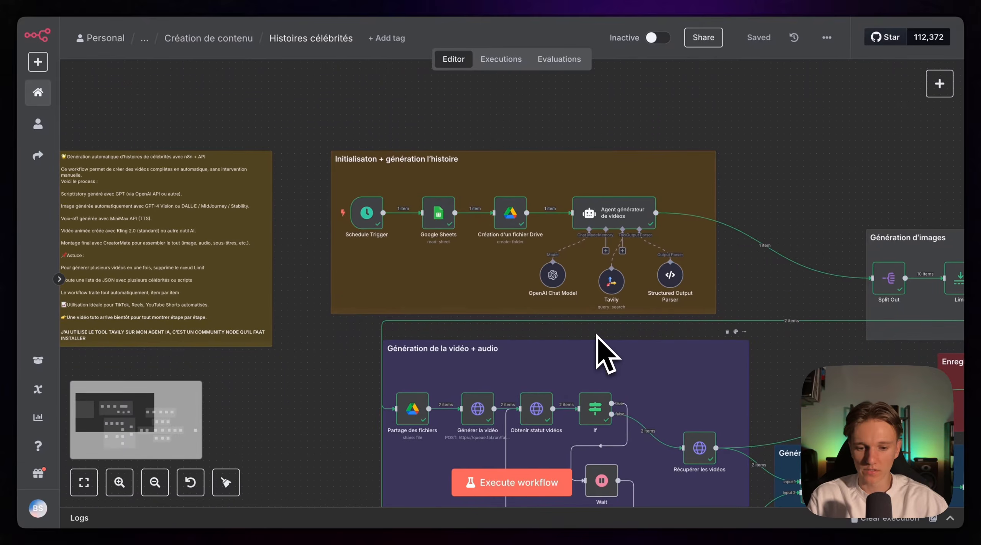
{"action": "scroll", "coordinate": [596, 347], "scroll_direction": "up", "scroll_amount": 3}
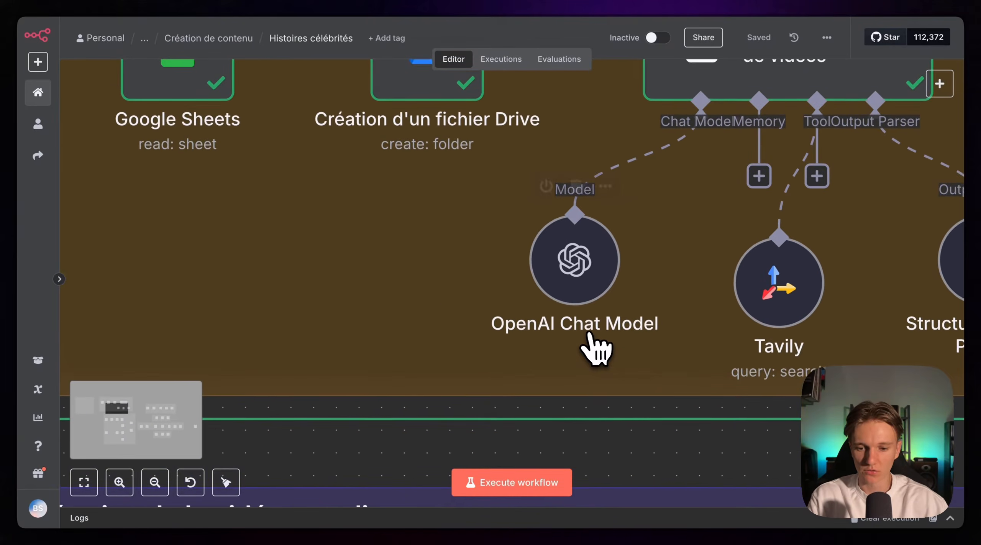
{"action": "scroll", "coordinate": [596, 347], "scroll_direction": "left", "scroll_amount": 10}
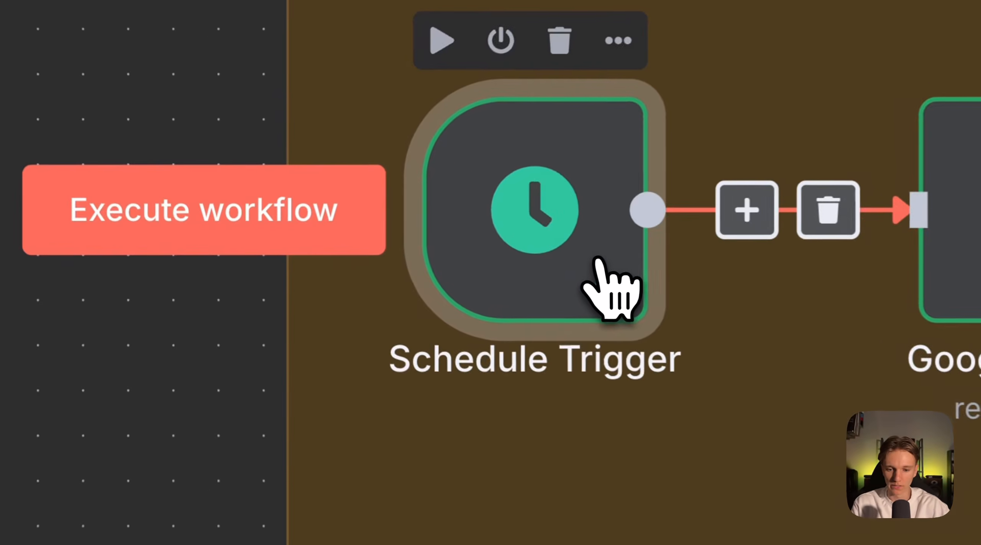
- Review the Schedule Trigger node's settings and output, close it, and check the spreadsheet's Sujet, Statut and Vidéo finale columns
{"action": "double_click", "coordinate": [391, 261]}
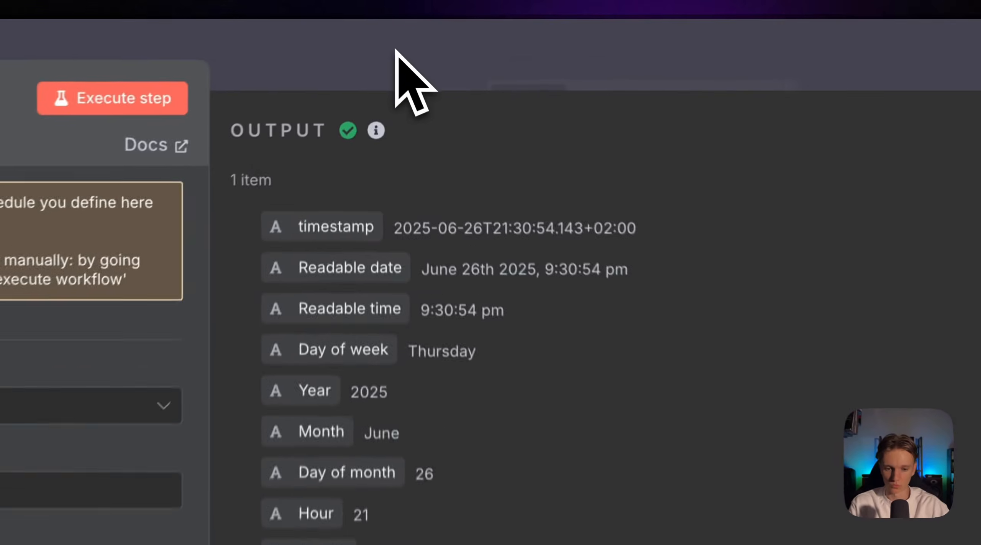
{"action": "left_click", "coordinate": [387, 32]}
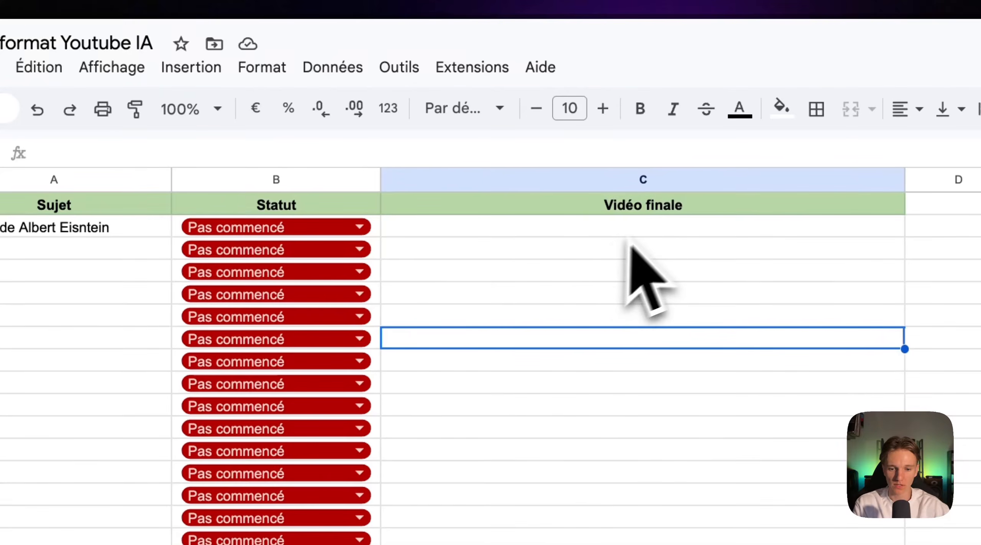
{"action": "left_click", "coordinate": [399, 121]}
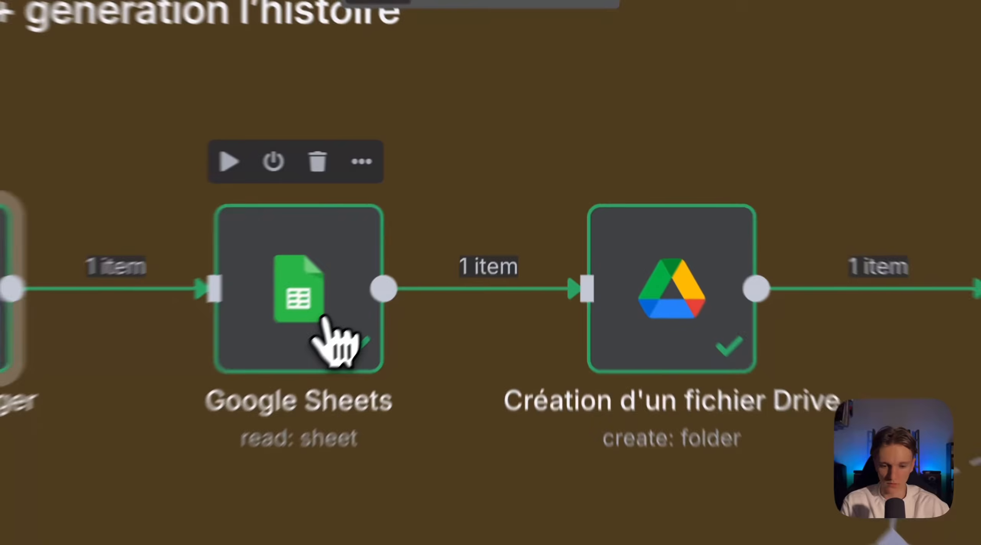
- Open the Google Sheets node, and in Google Cloud open the Identifiants page of API et services for N8N Marketing Generator
{"action": "double_click", "coordinate": [436, 266]}
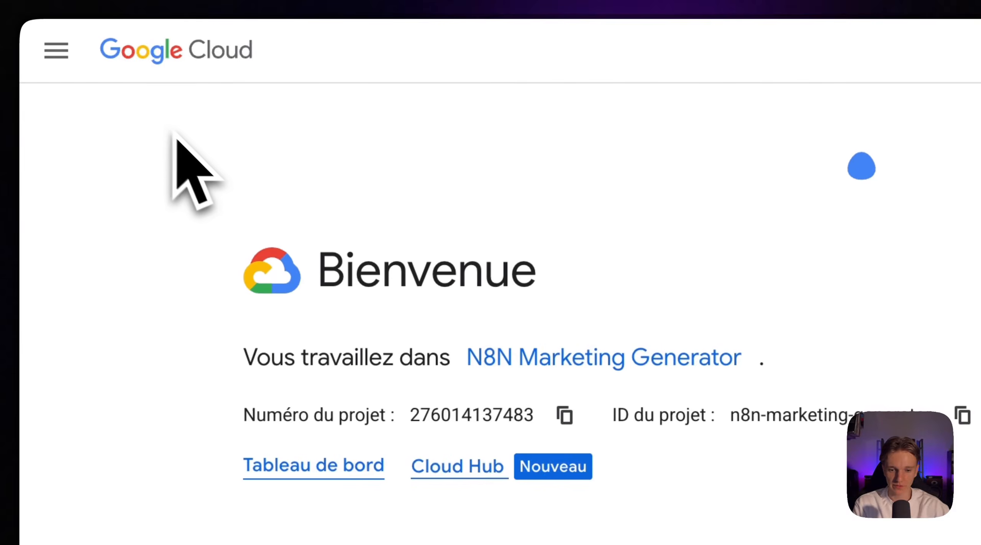
{"action": "left_click", "coordinate": [342, 63]}
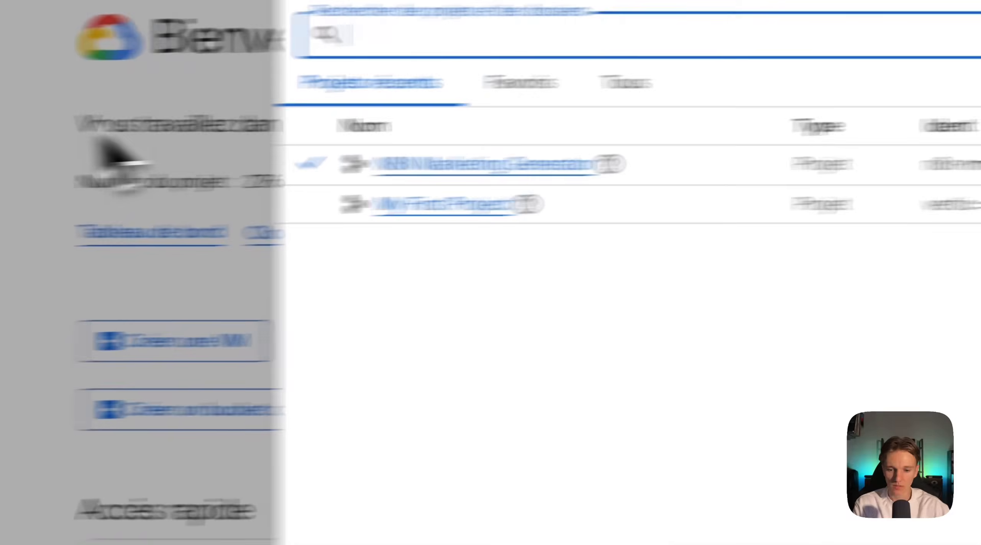
{"action": "left_click", "coordinate": [107, 141]}
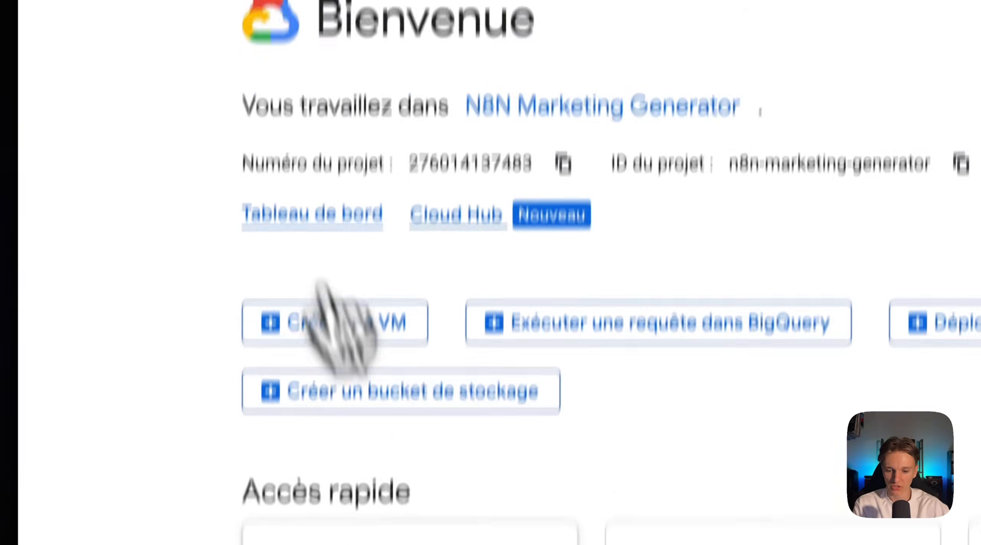
{"action": "left_click", "coordinate": [412, 424]}
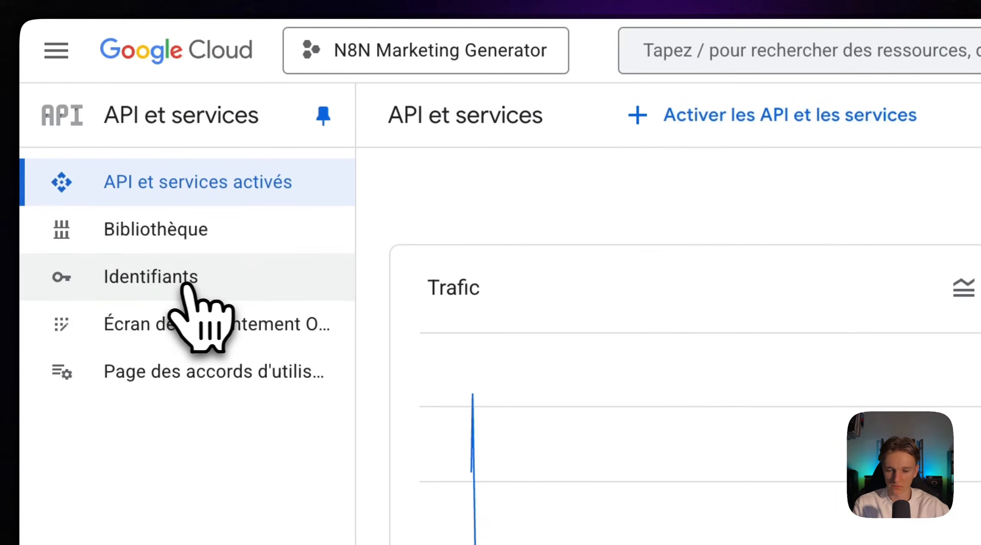
{"action": "left_click", "coordinate": [185, 284]}
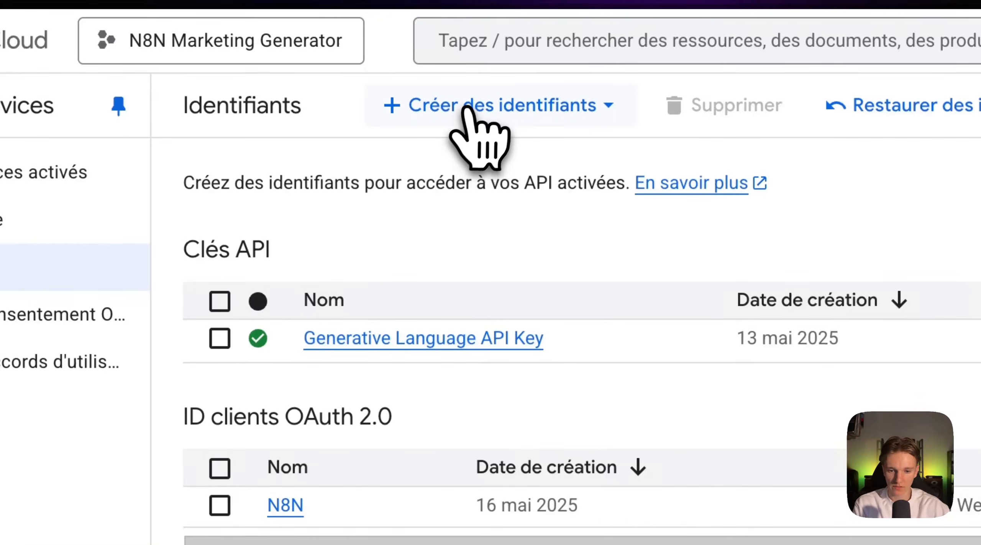
- Start creating an OAuth client ID (ID client OAuth) with Application Web as the application type
{"action": "left_click", "coordinate": [466, 110]}
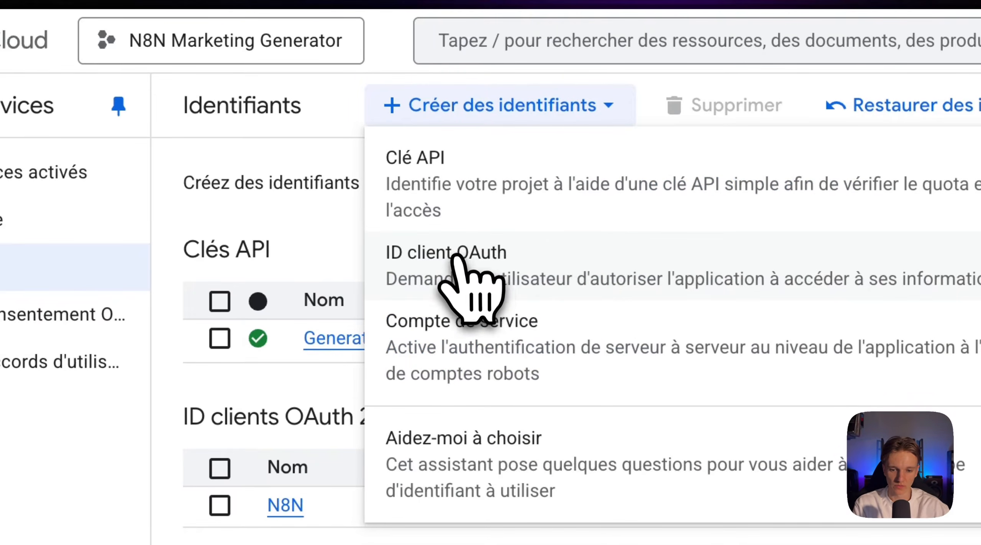
{"action": "left_click", "coordinate": [538, 262]}
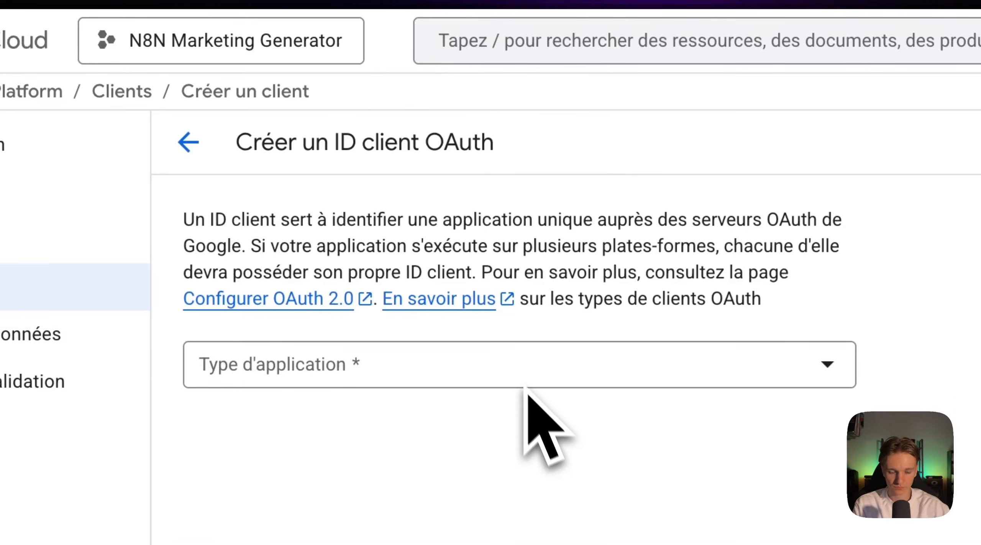
{"action": "left_click", "coordinate": [522, 375]}
{"action": "left_click", "coordinate": [512, 381]}
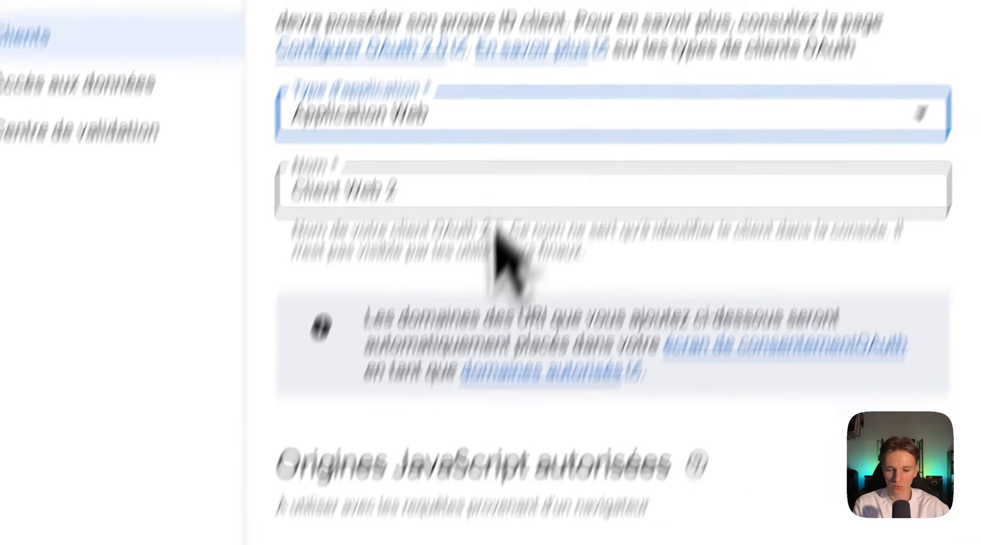
{"action": "scroll", "coordinate": [504, 252], "scroll_direction": "down", "scroll_amount": 4}
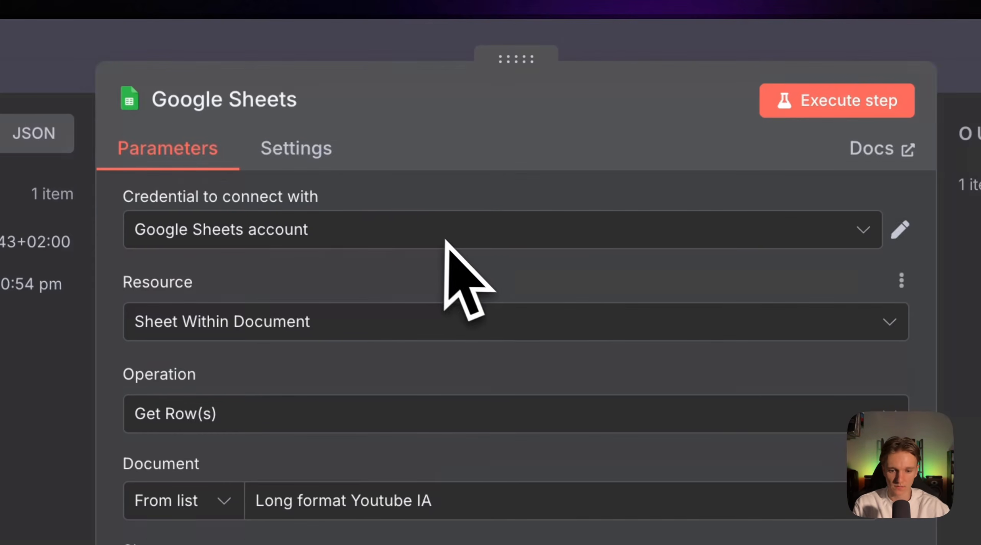
- Create a new credential for the n8n Google Sheets node, and add an authorised redirect URI entry to the Google Cloud OAuth client
{"action": "left_click", "coordinate": [445, 240]}
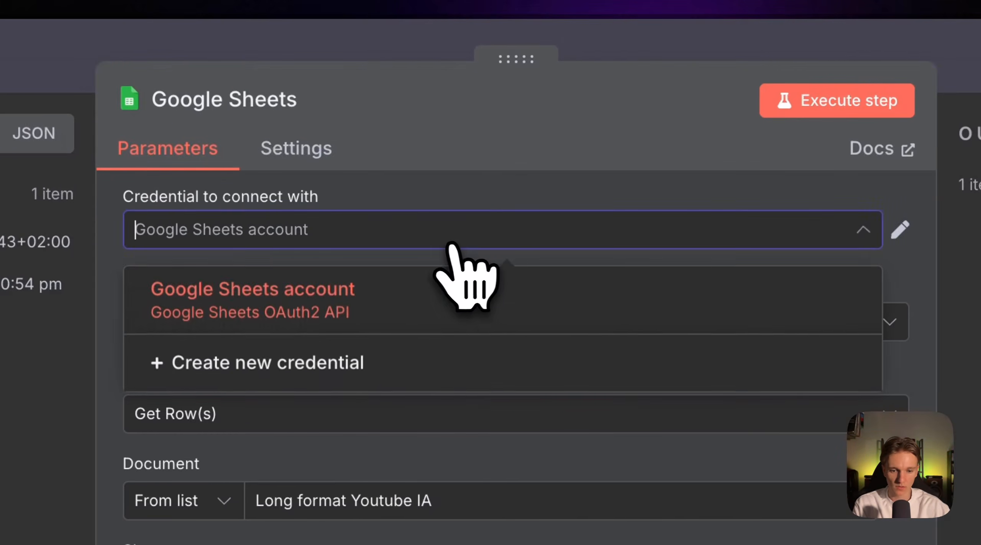
{"action": "left_click", "coordinate": [595, 370]}
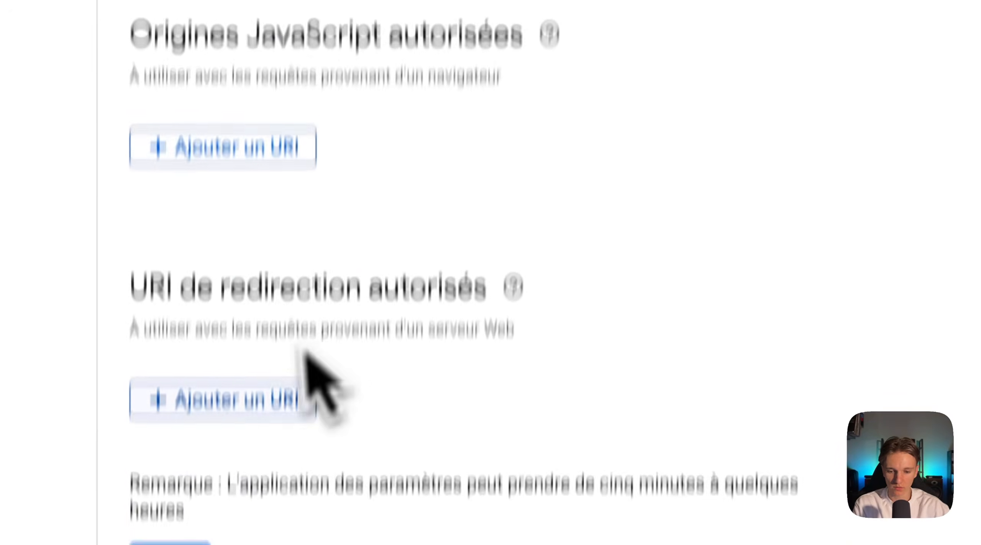
{"action": "left_click", "coordinate": [269, 398]}
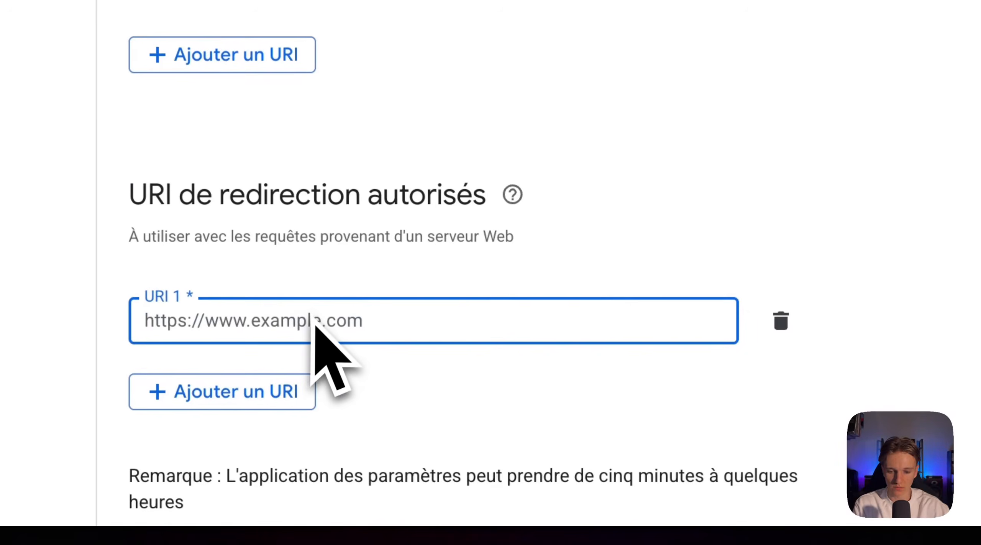
{"action": "left_click", "coordinate": [279, 476]}
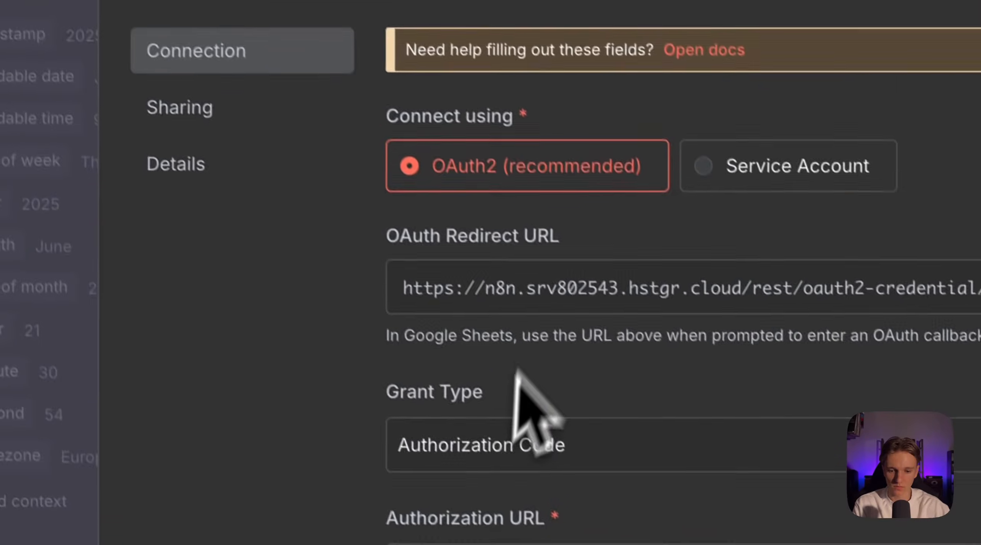
- Examine the new Google Sheets OAuth2 credential's redirect URL, grant type, authorization and token URLs, client ID and client secret fields
{"action": "scroll", "coordinate": [518, 373], "scroll_direction": "down", "scroll_amount": 3}
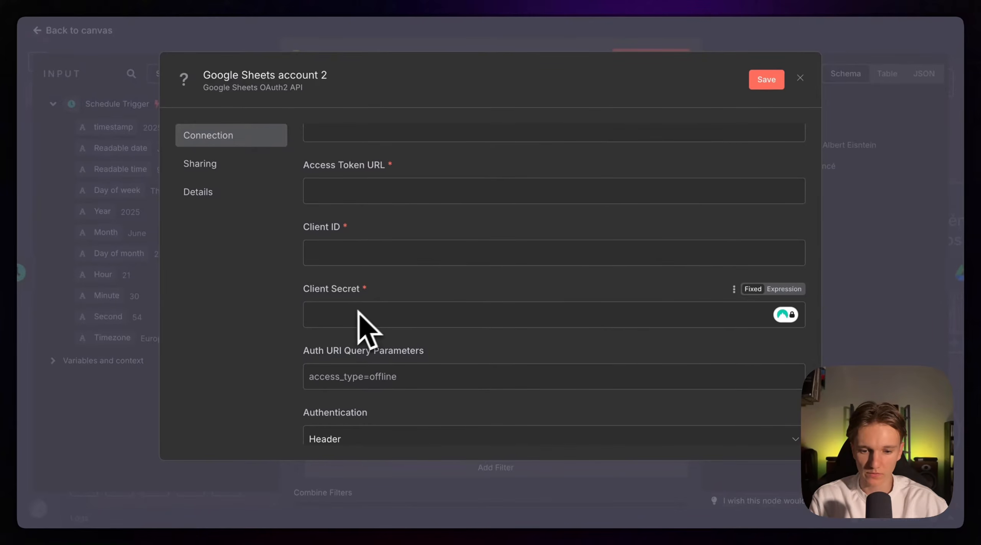
{"action": "scroll", "coordinate": [409, 307], "scroll_direction": "up", "scroll_amount": 5}
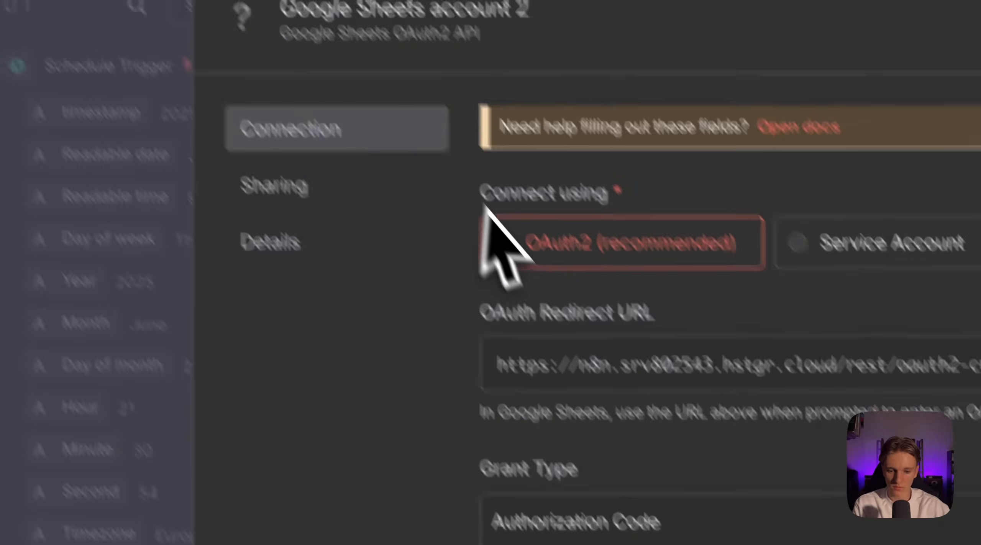
{"action": "scroll", "coordinate": [508, 252], "scroll_direction": "down", "scroll_amount": 10}
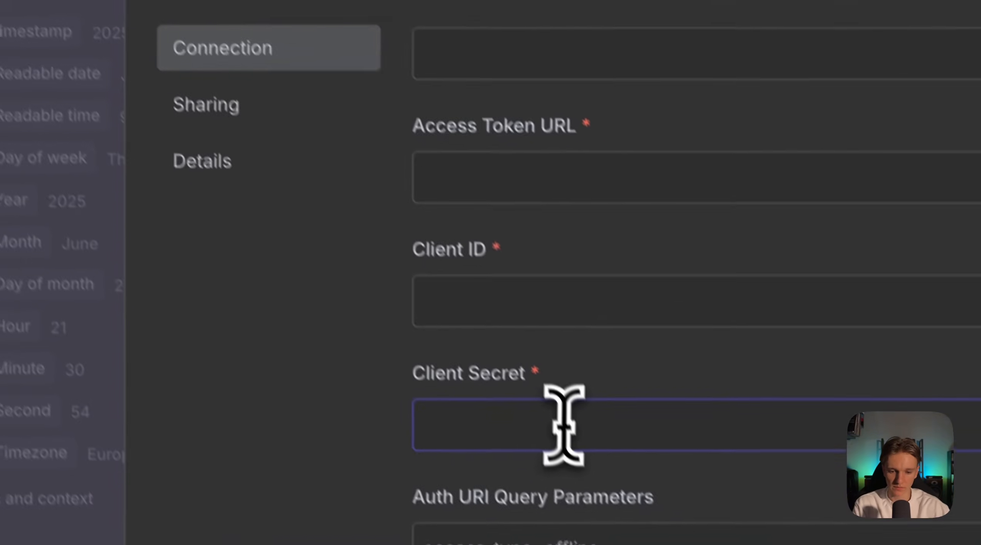
{"action": "scroll", "coordinate": [586, 449], "scroll_direction": "up", "scroll_amount": 4}
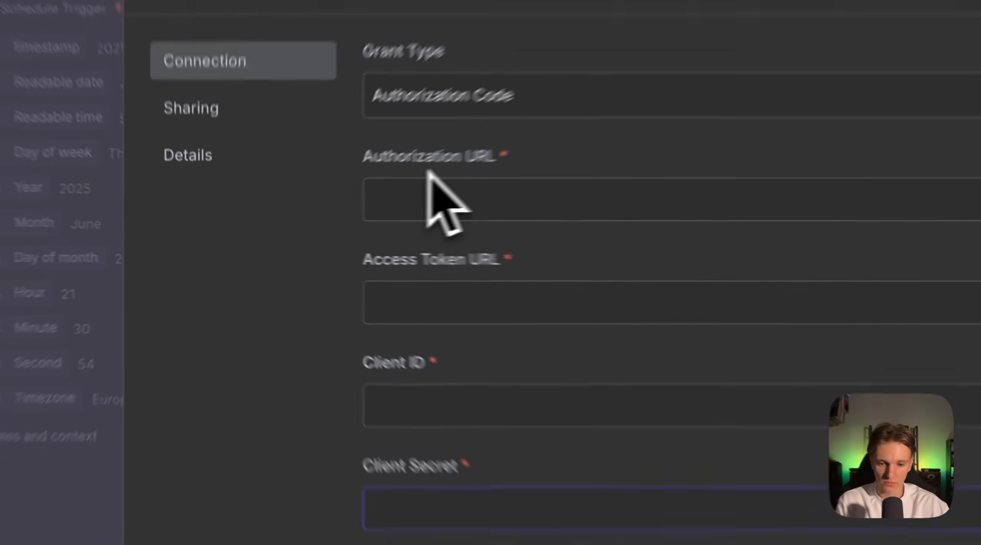
{"action": "scroll", "coordinate": [516, 168], "scroll_direction": "up", "scroll_amount": 1}
{"action": "scroll", "coordinate": [516, 168], "scroll_direction": "down", "scroll_amount": 1}
{"action": "scroll", "coordinate": [516, 168], "scroll_direction": "up", "scroll_amount": 2}
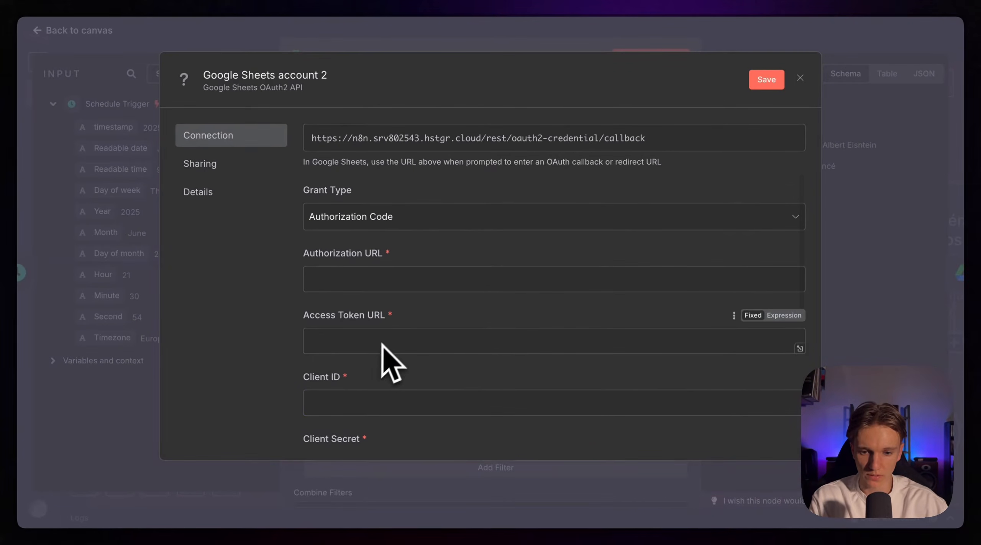
- Set the new Google Sheets credential's grant type to Client Credentials, and examine the fields required for that type
{"action": "scroll", "coordinate": [386, 355], "scroll_direction": "up", "scroll_amount": 3}
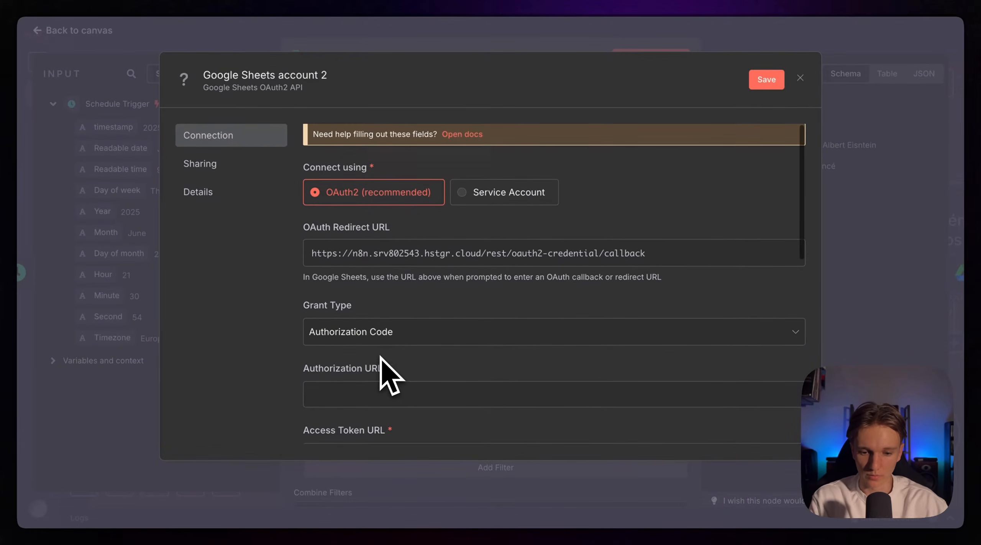
{"action": "scroll", "coordinate": [381, 356], "scroll_direction": "down", "scroll_amount": 1}
{"action": "scroll", "coordinate": [383, 360], "scroll_direction": "down", "scroll_amount": 2}
{"action": "left_click", "coordinate": [422, 249]}
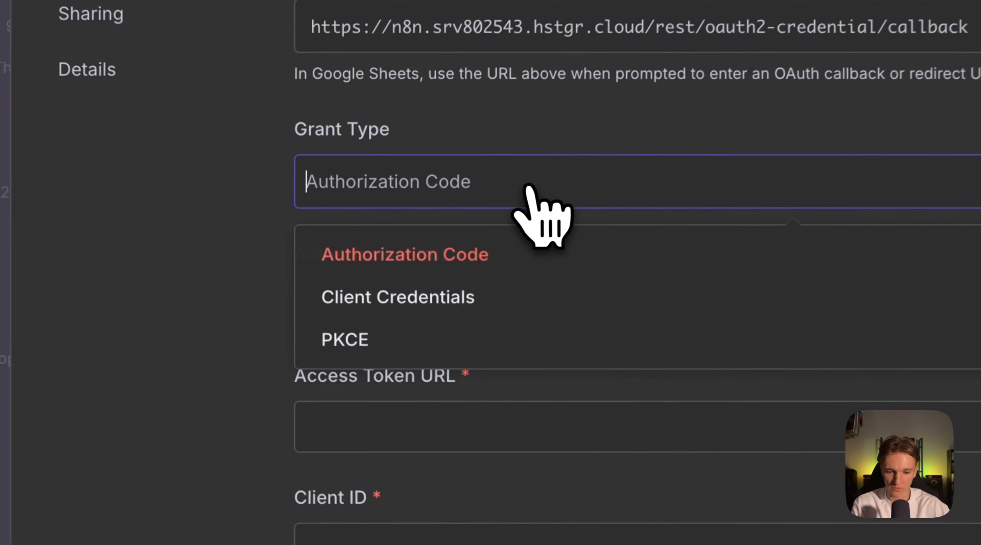
{"action": "left_click", "coordinate": [514, 299]}
{"action": "scroll", "coordinate": [506, 307], "scroll_direction": "down", "scroll_amount": 5}
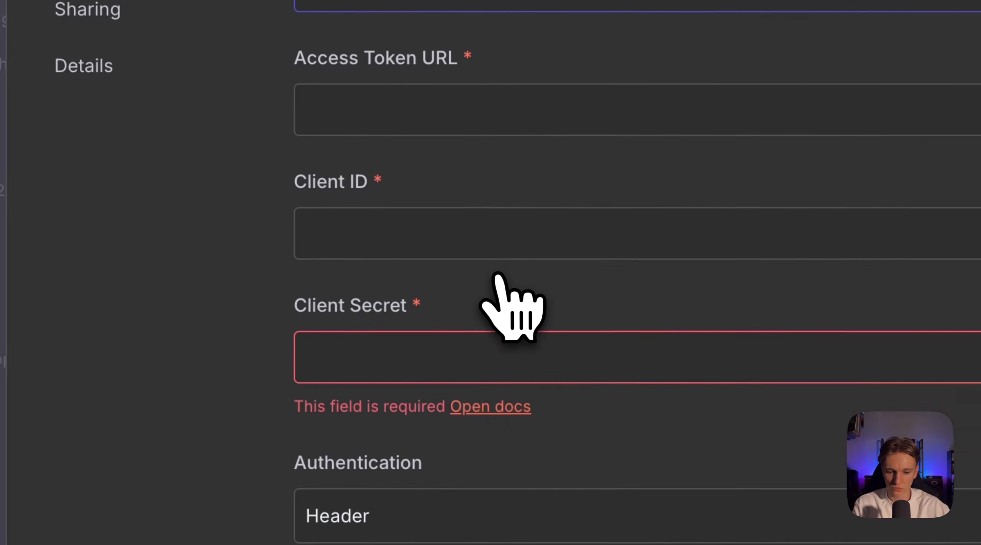
{"action": "scroll", "coordinate": [496, 274], "scroll_direction": "up", "scroll_amount": 3}
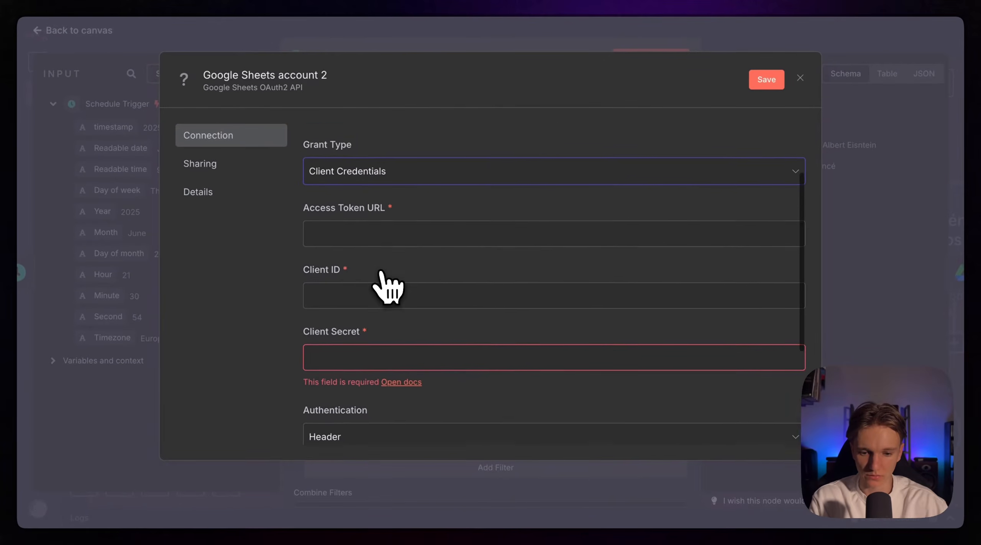
{"action": "scroll", "coordinate": [382, 274], "scroll_direction": "up", "scroll_amount": 3}
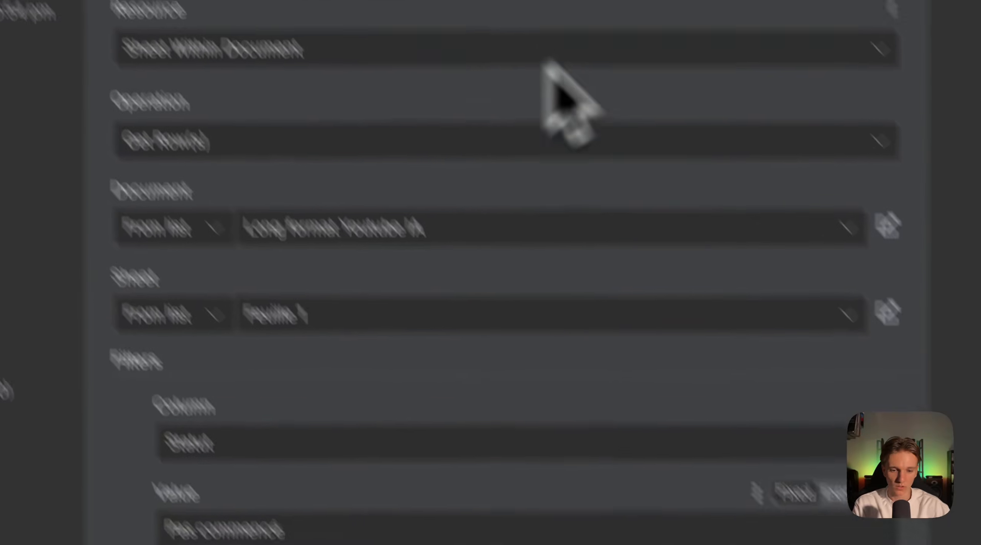
- Examine the Google Sheets node's credential, operation, document, sheet and Statut filter settings, and return to the canvas
{"action": "left_click", "coordinate": [479, 69]}
{"action": "left_click", "coordinate": [625, 177]}
{"action": "scroll", "coordinate": [586, 372], "scroll_direction": "down", "scroll_amount": 1}
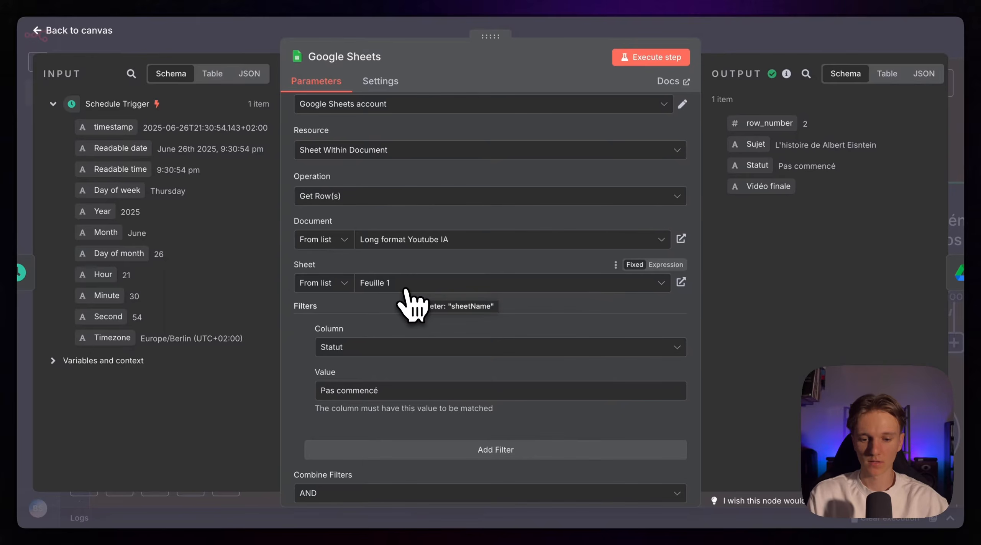
{"action": "scroll", "coordinate": [393, 307], "scroll_direction": "down", "scroll_amount": 2}
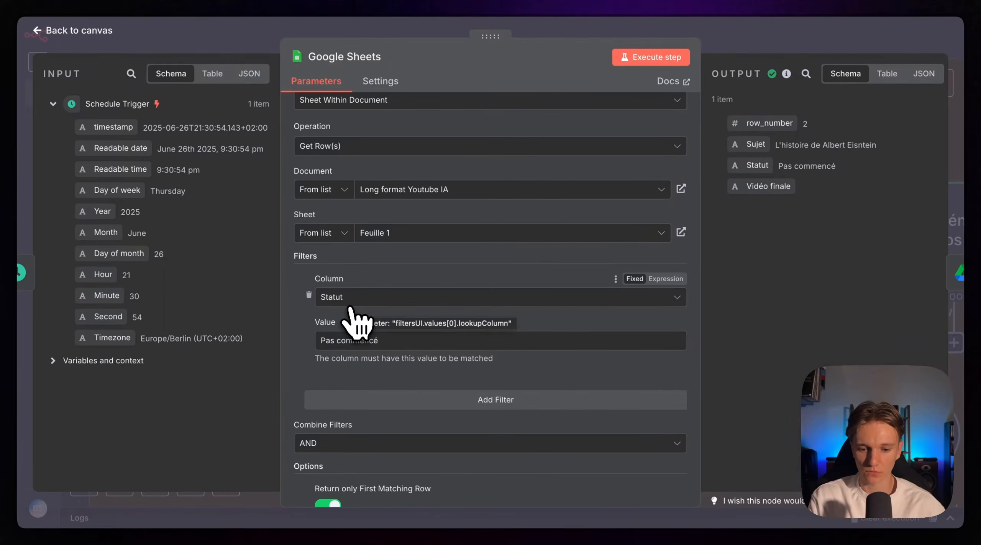
{"action": "scroll", "coordinate": [364, 342], "scroll_direction": "down", "scroll_amount": 2}
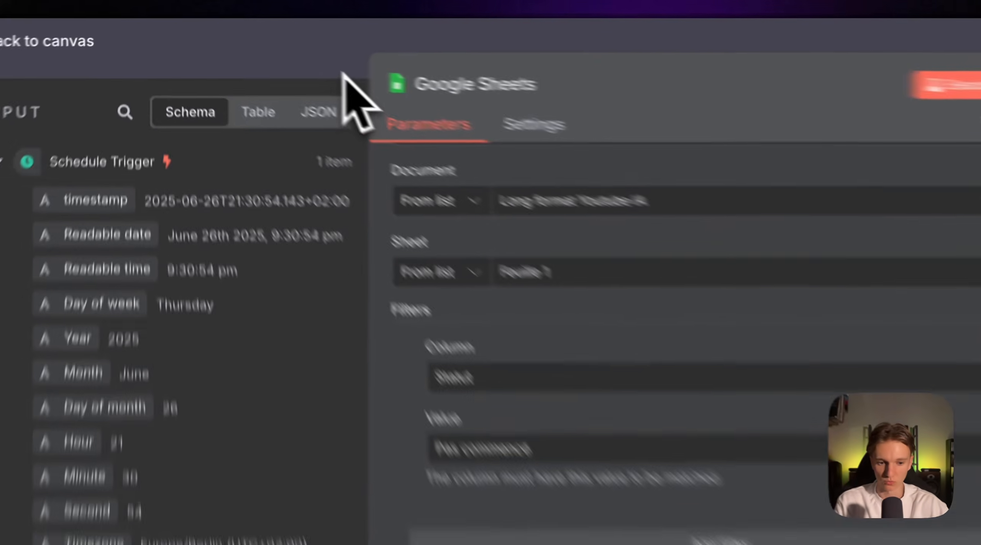
{"action": "left_click", "coordinate": [265, 44]}
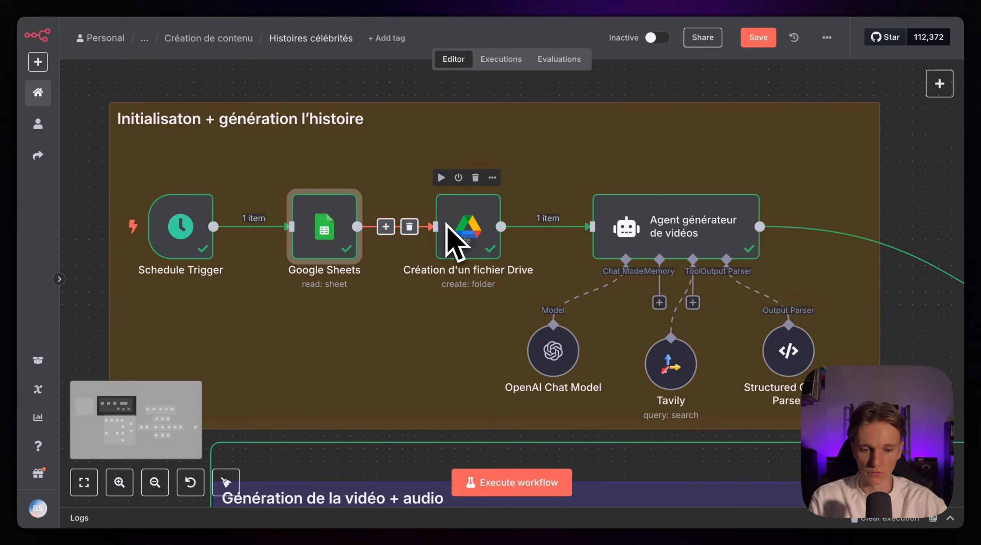
- Open the Création d'un fichier Drive node, review its credential and folder creation settings, and return to the canvas
{"action": "scroll", "coordinate": [448, 230], "scroll_direction": "right", "scroll_amount": 2}
{"action": "scroll", "coordinate": [449, 234], "scroll_direction": "up", "scroll_amount": 5}
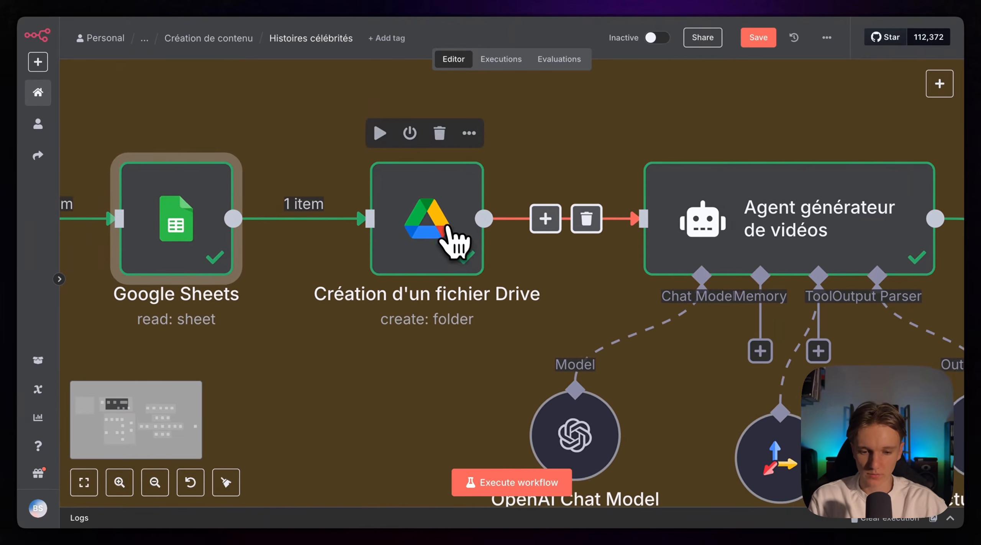
{"action": "left_click", "coordinate": [456, 238]}
{"action": "double_click", "coordinate": [325, 338]}
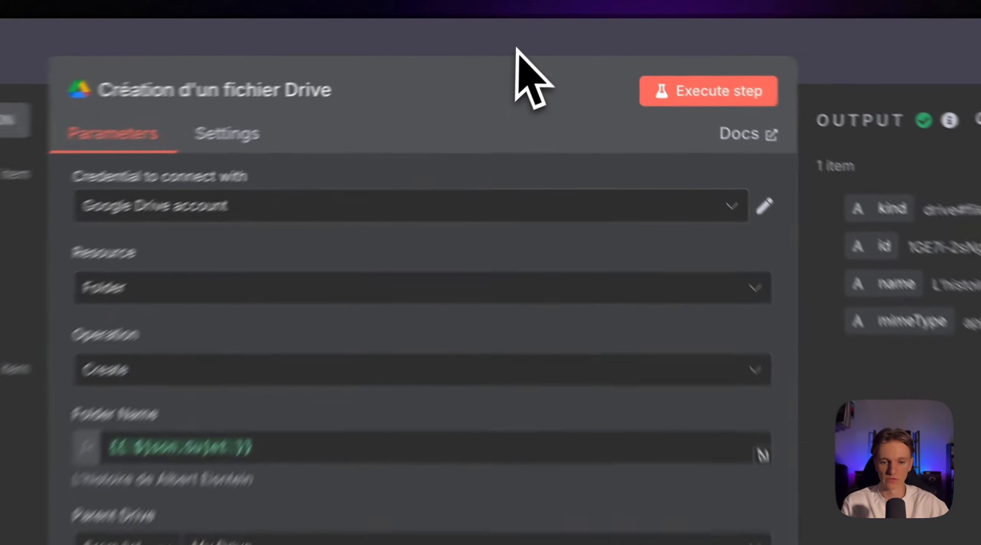
{"action": "left_click", "coordinate": [543, 32]}
- Open the OpenAI Chat Model node under the Agent générateur de vidéos, and switch to the OpenAI platform's dashboard
{"action": "scroll", "coordinate": [545, 208], "scroll_direction": "right", "scroll_amount": 6}
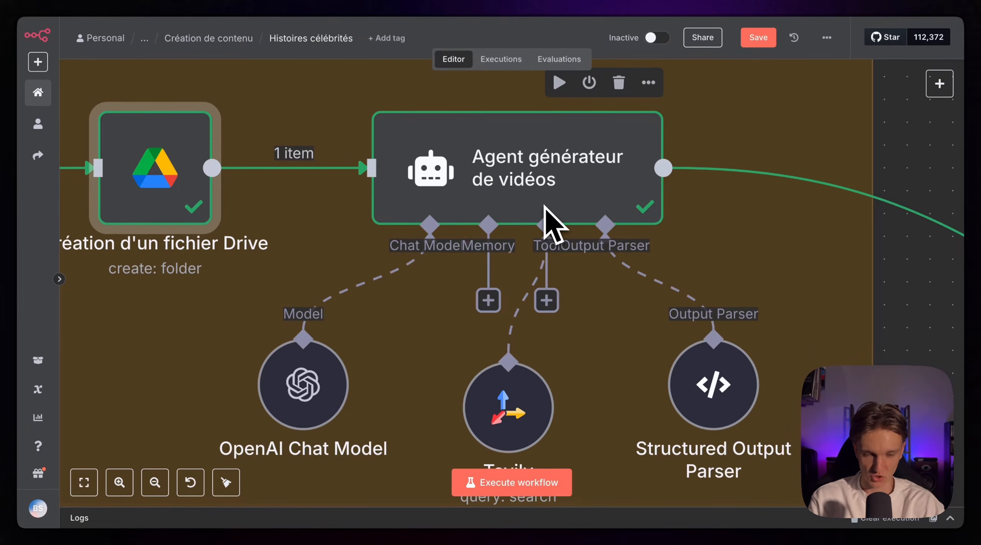
{"action": "scroll", "coordinate": [592, 175], "scroll_direction": "down", "scroll_amount": 2}
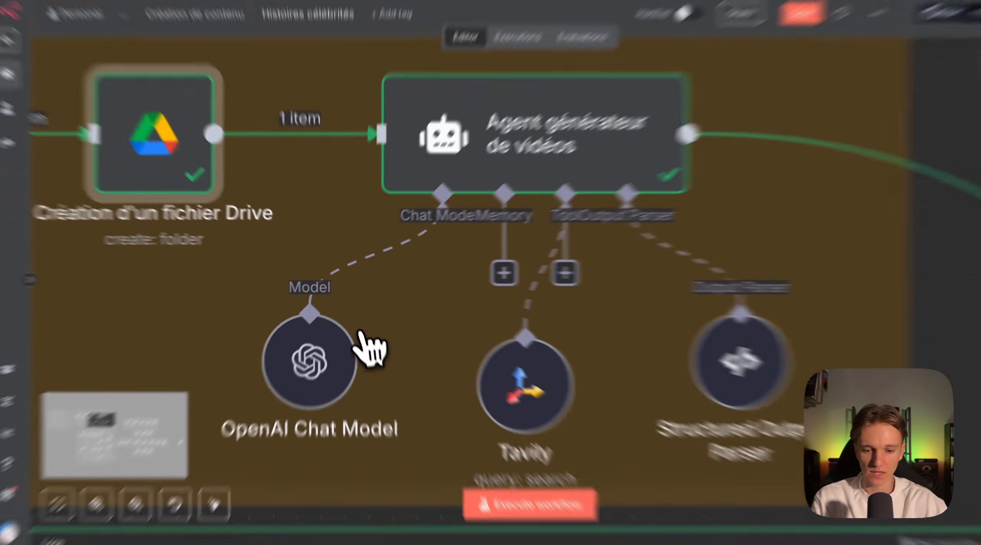
{"action": "left_click", "coordinate": [299, 368]}
{"action": "double_click", "coordinate": [287, 439]}
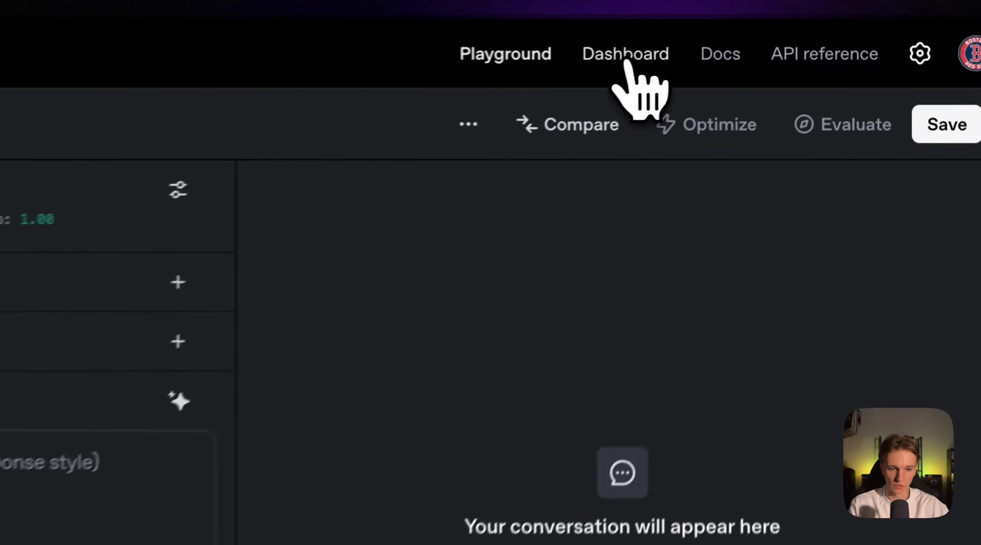
{"action": "left_click", "coordinate": [761, 35]}
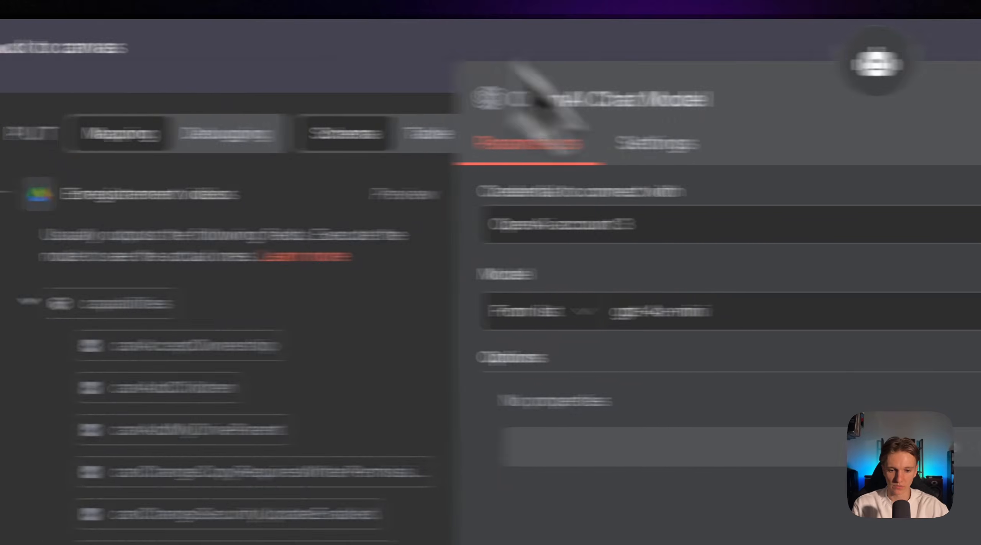
- Start a new OpenAI credential in the n8n OpenAI Chat Model node, abandon it without saving, and return to the canvas
{"action": "left_click", "coordinate": [855, 224]}
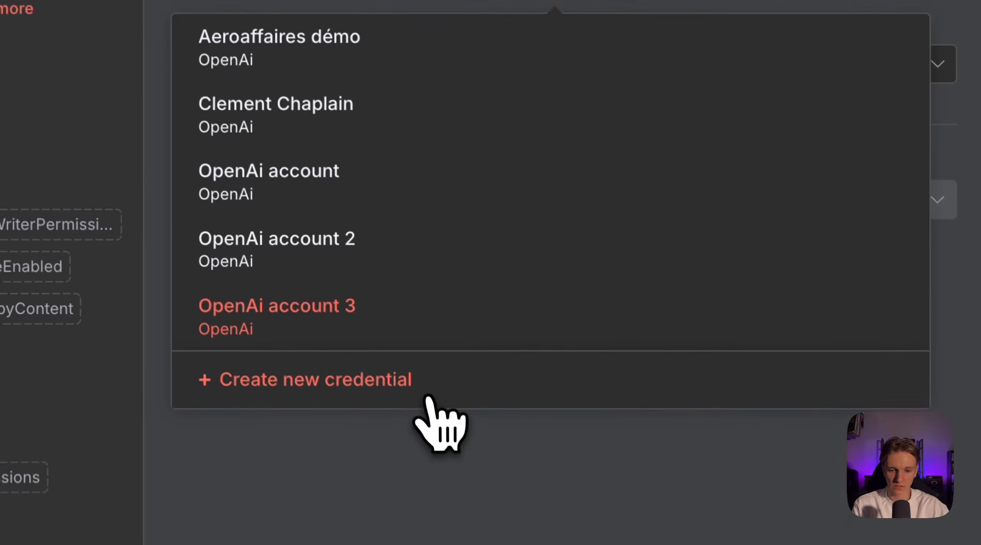
{"action": "left_click", "coordinate": [428, 391]}
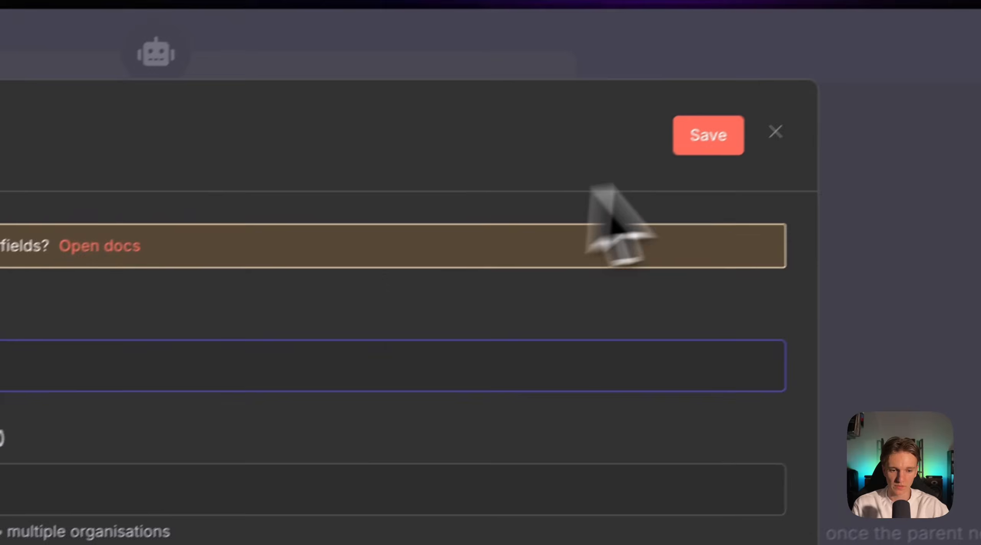
{"action": "left_click", "coordinate": [670, 141]}
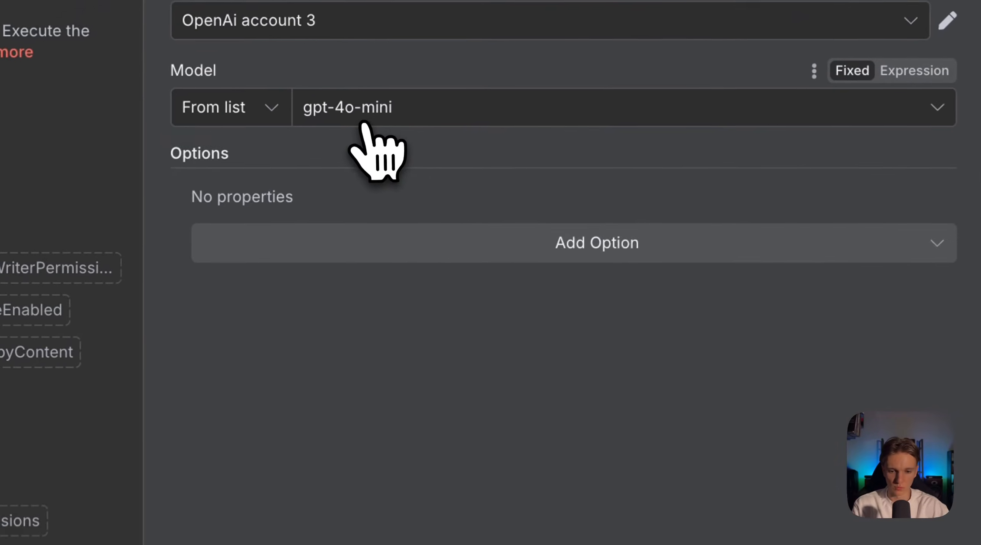
{"action": "left_click", "coordinate": [230, 188]}
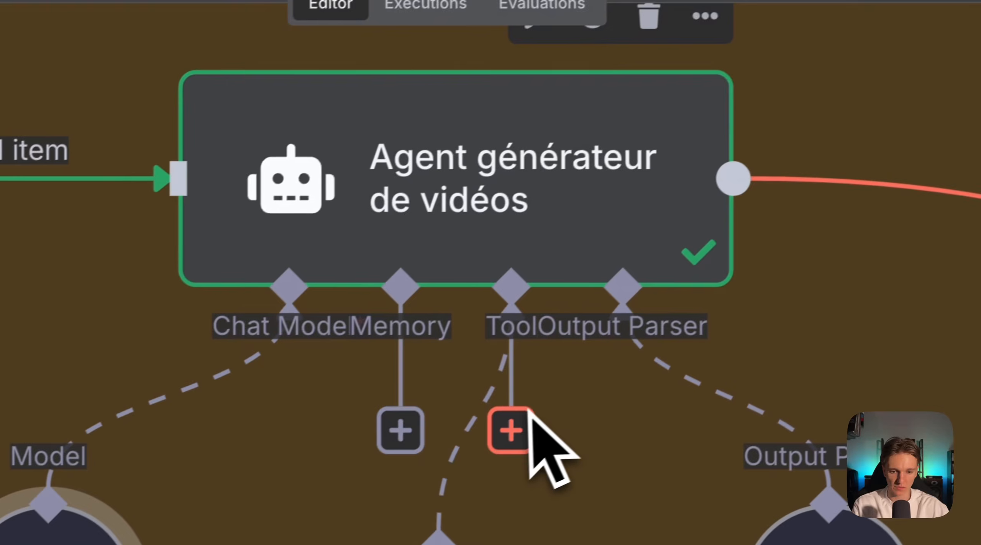
- Open the Community nodes page in the n8n settings, where the Tavily tool's package is managed
{"action": "scroll", "coordinate": [260, 515], "scroll_direction": "down", "scroll_amount": 2}
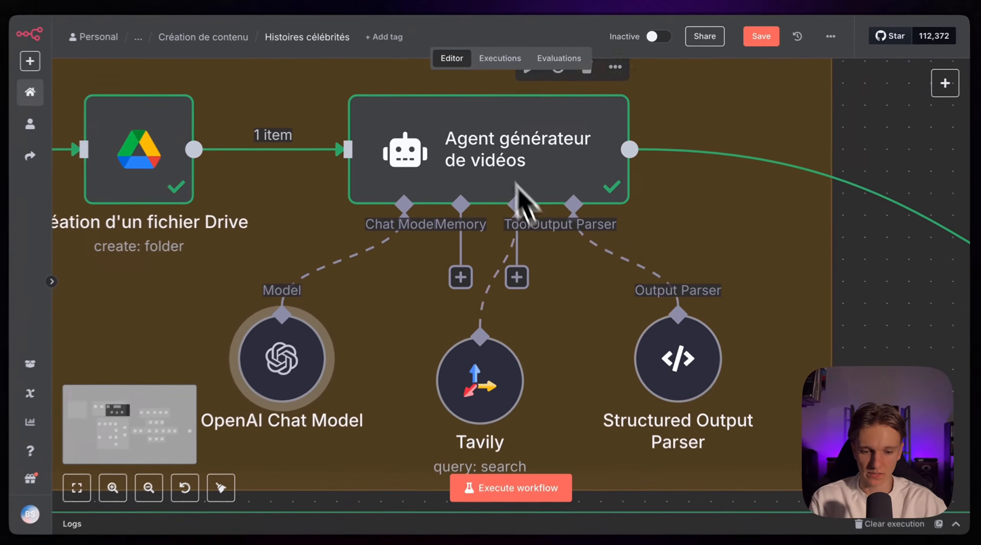
{"action": "scroll", "coordinate": [474, 378], "scroll_direction": "down", "scroll_amount": 3}
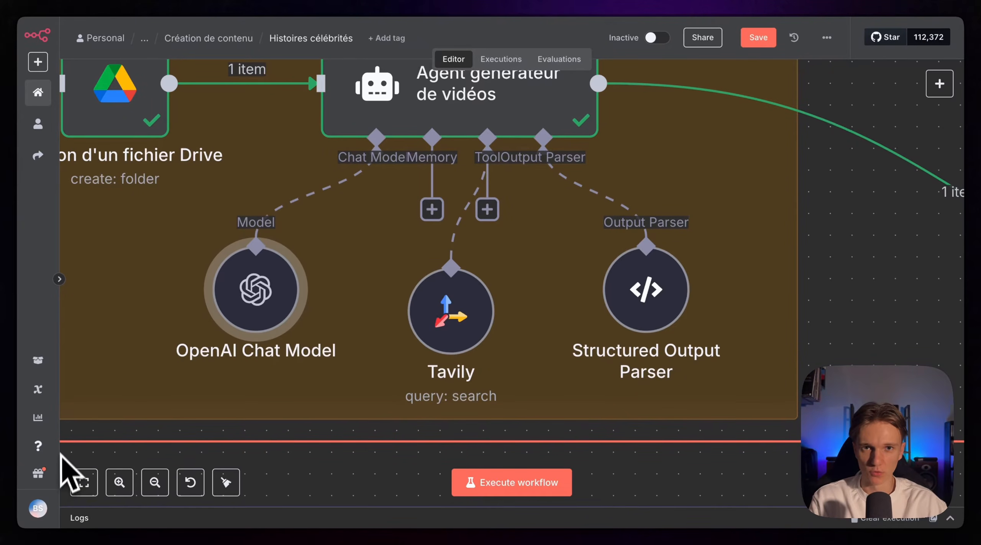
{"action": "mouse_move", "coordinate": [48, 448]}
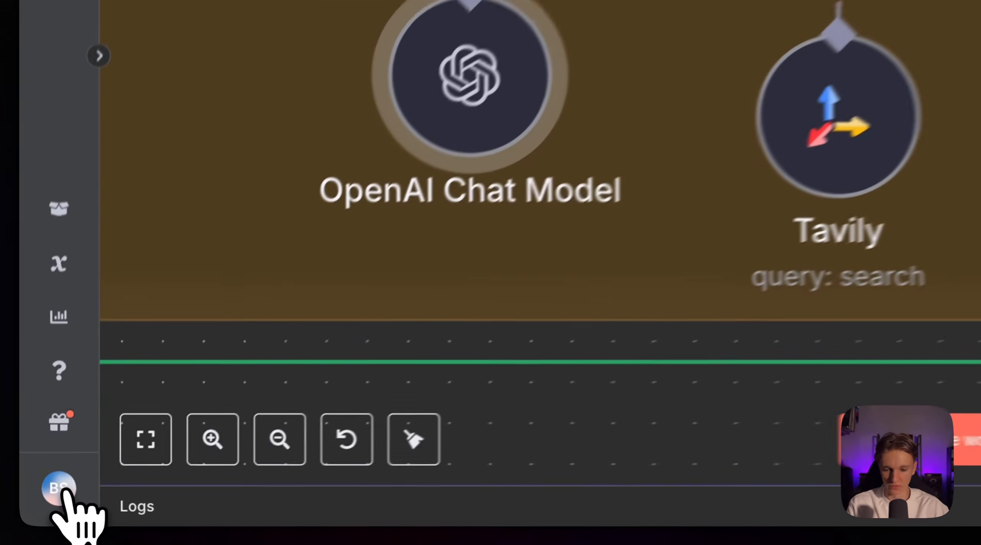
{"action": "left_click", "coordinate": [38, 508]}
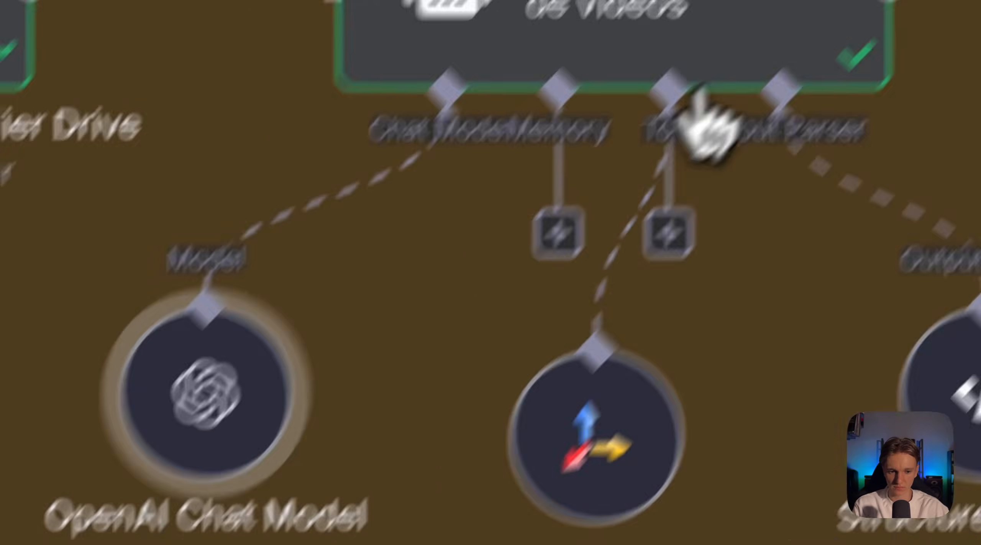
{"action": "left_click", "coordinate": [717, 66]}
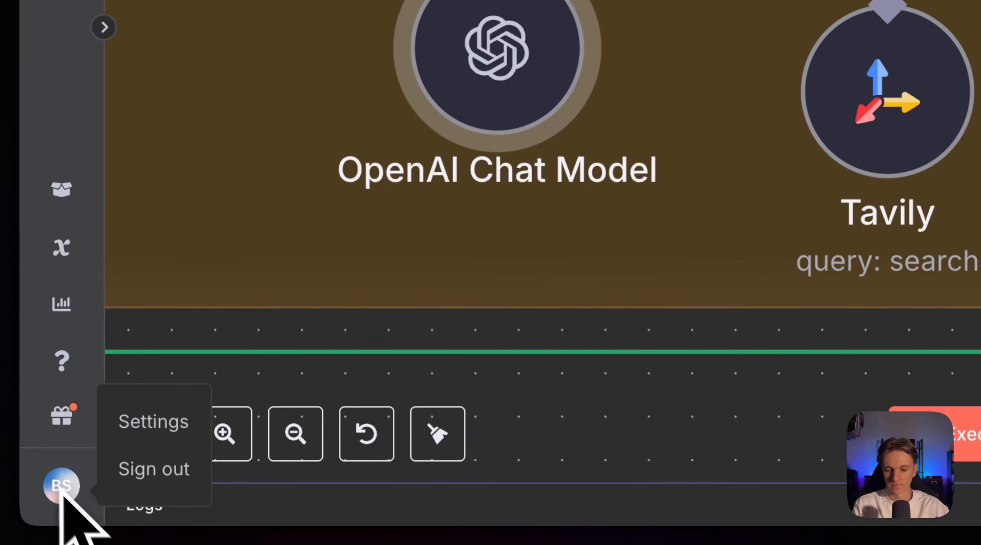
{"action": "left_click", "coordinate": [153, 421]}
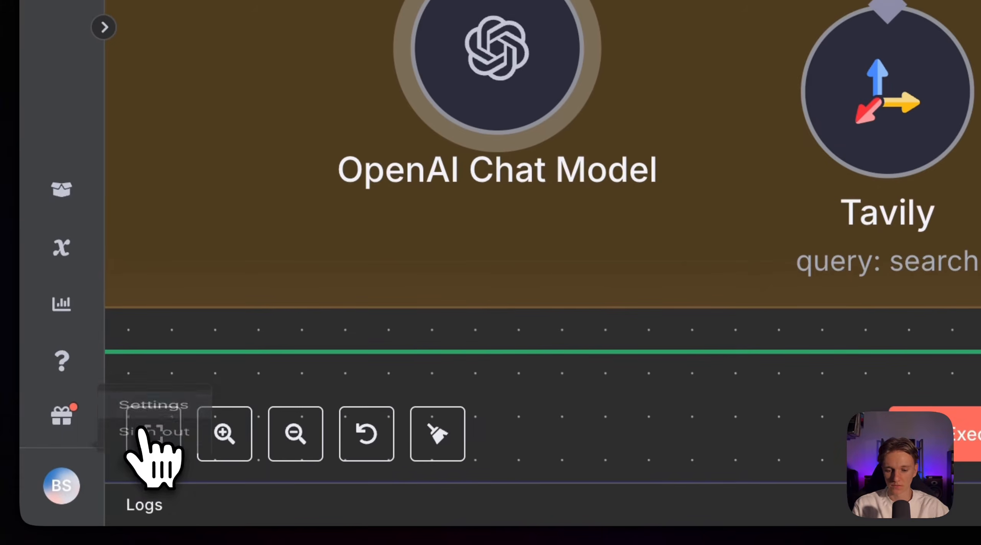
{"action": "left_click", "coordinate": [161, 172]}
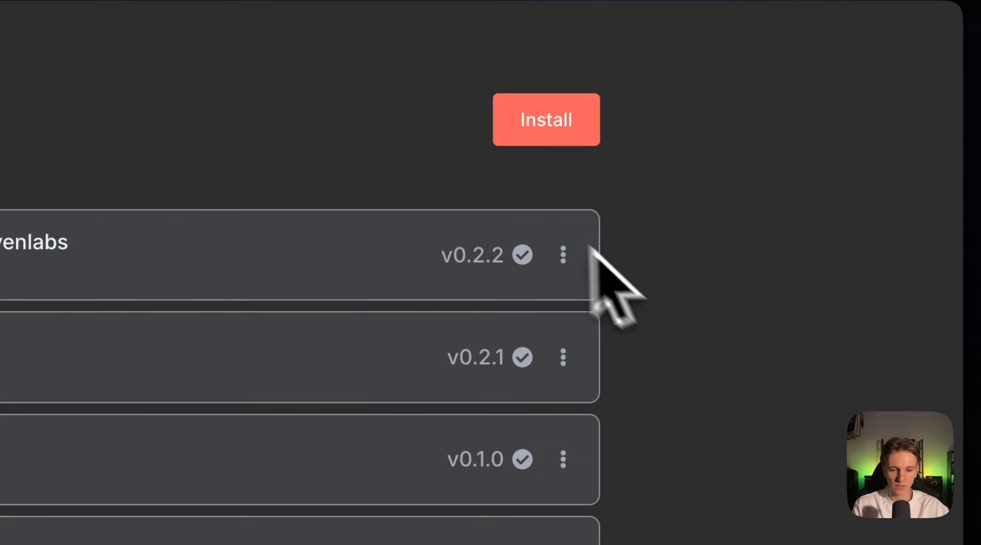
- Open the community node installation form with its link to the npm registry, and close the form
{"action": "left_click", "coordinate": [552, 127]}
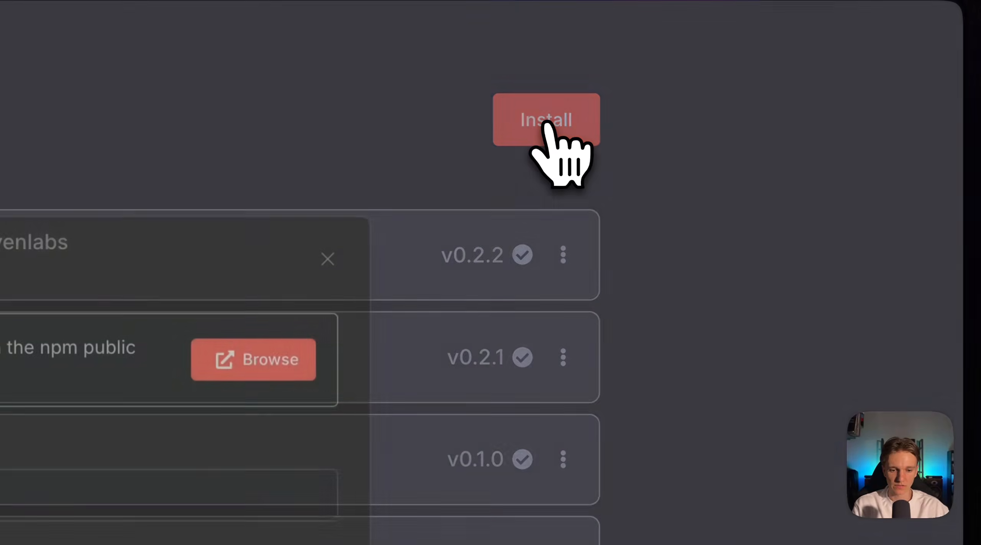
{"action": "left_click", "coordinate": [303, 364]}
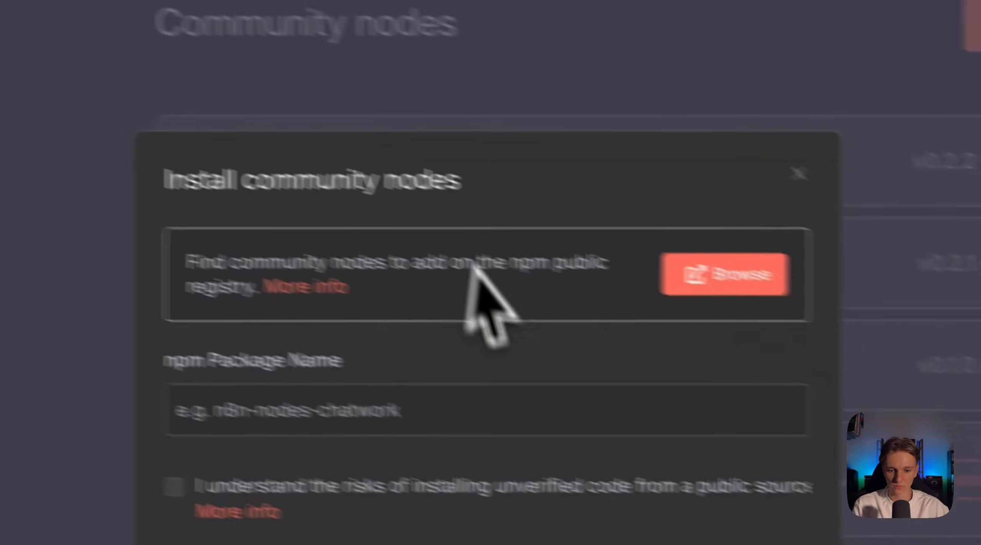
{"action": "left_click", "coordinate": [798, 173]}
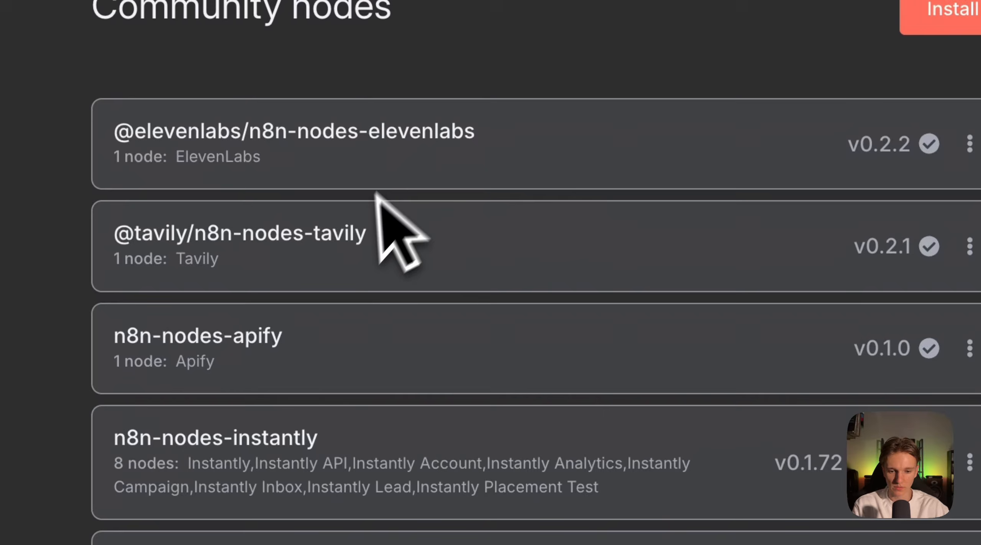
{"action": "left_click_drag", "start_coordinate": [366, 234], "coordinate": [114, 239]}
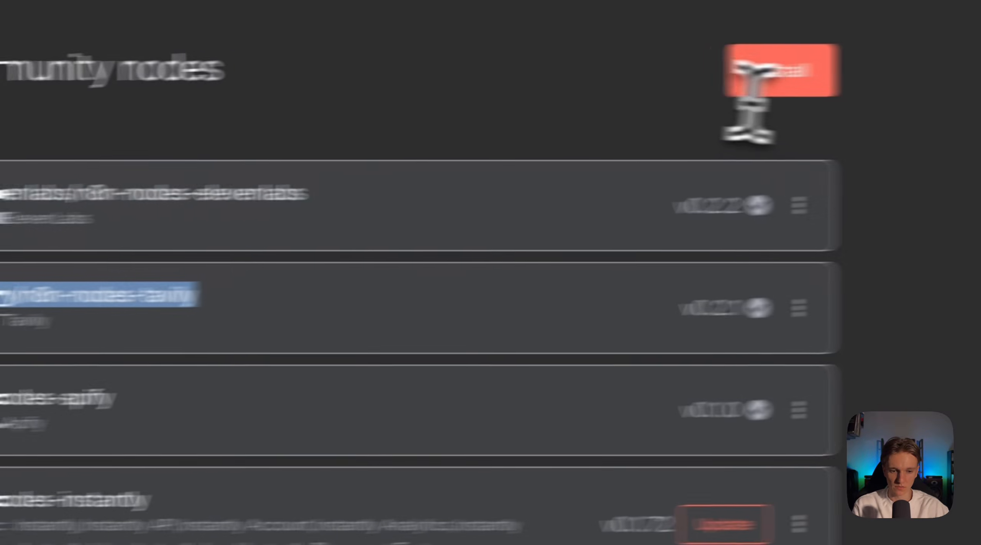
{"action": "left_click", "coordinate": [767, 77]}
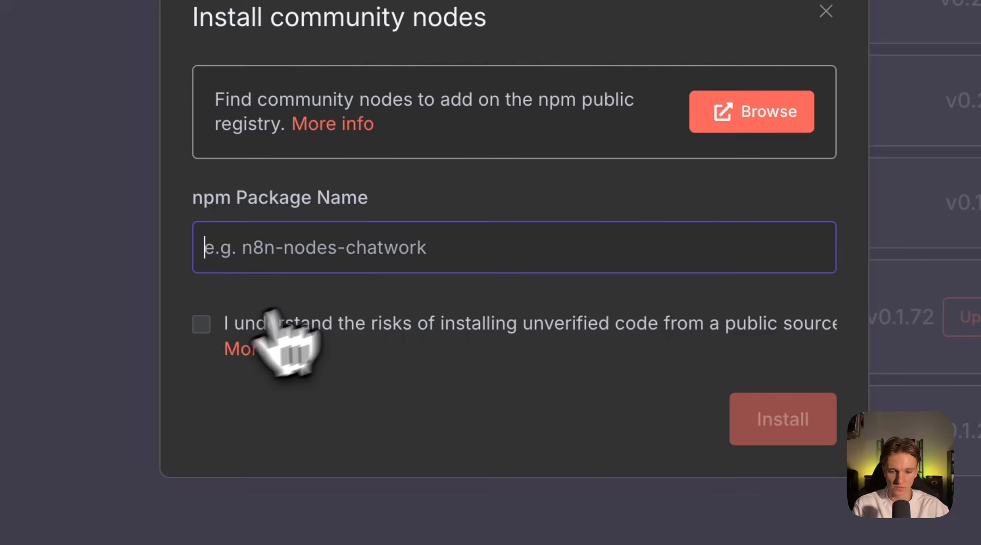
{"action": "left_click", "coordinate": [202, 324]}
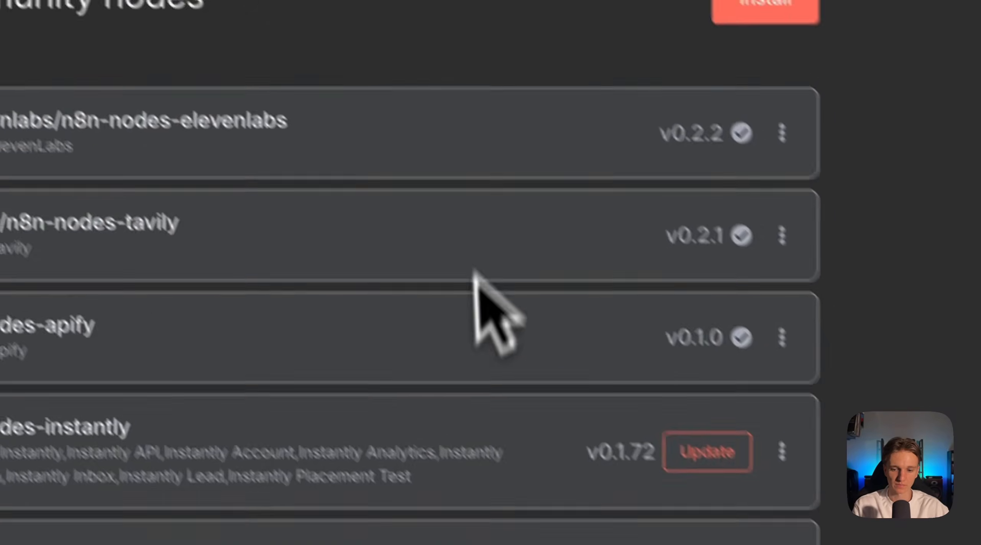
- Return to the Histoires célébrités workflow canvas, and select the Agent générateur de vidéos node
{"action": "left_click", "coordinate": [64, 55]}
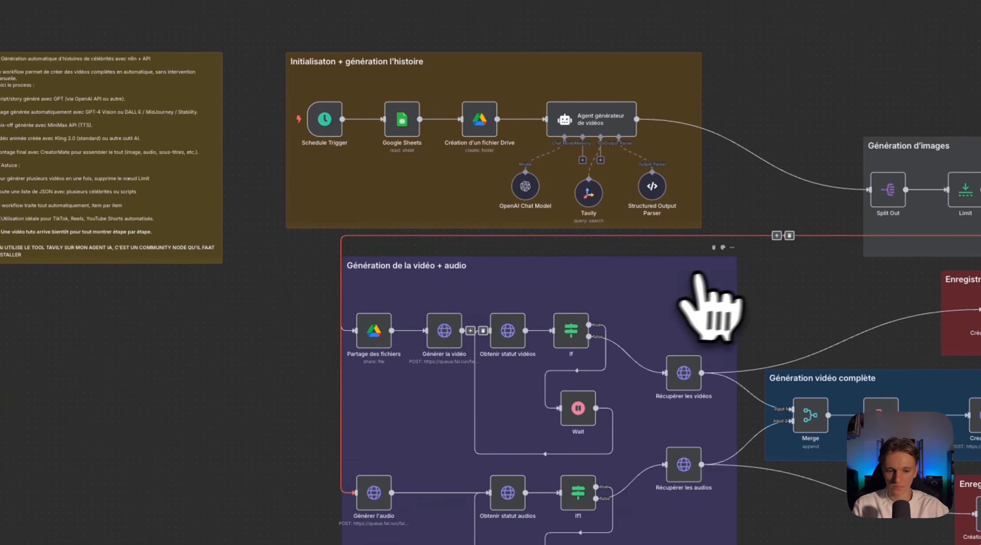
{"action": "scroll", "coordinate": [697, 270], "scroll_direction": "up", "scroll_amount": 10}
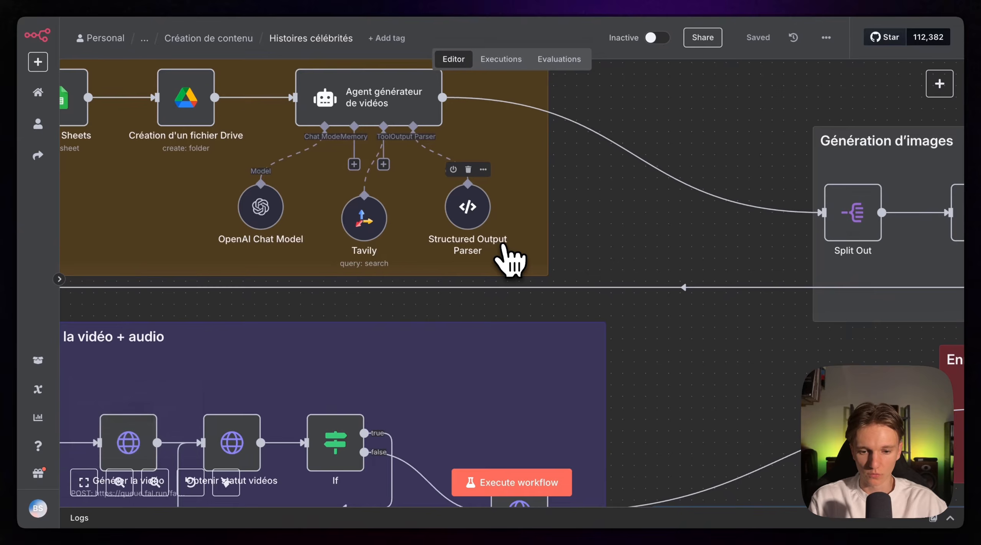
{"action": "scroll", "coordinate": [503, 246], "scroll_direction": "up", "scroll_amount": 3}
{"action": "scroll", "coordinate": [441, 112], "scroll_direction": "up", "scroll_amount": 3}
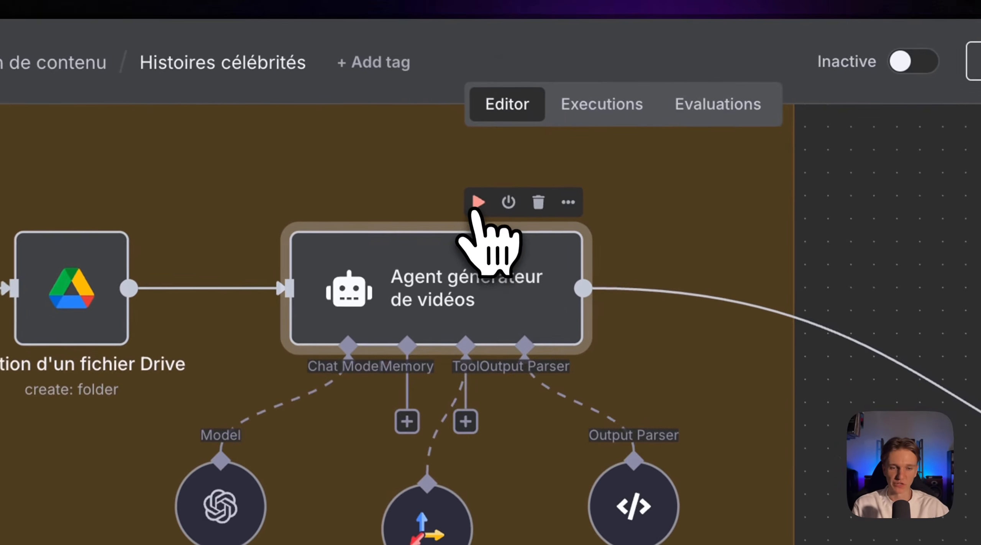
- Execute the Agent générateur de vidéos node and follow its connected model, Tavily and Structured Output Parser nodes
{"action": "left_click", "coordinate": [458, 107]}
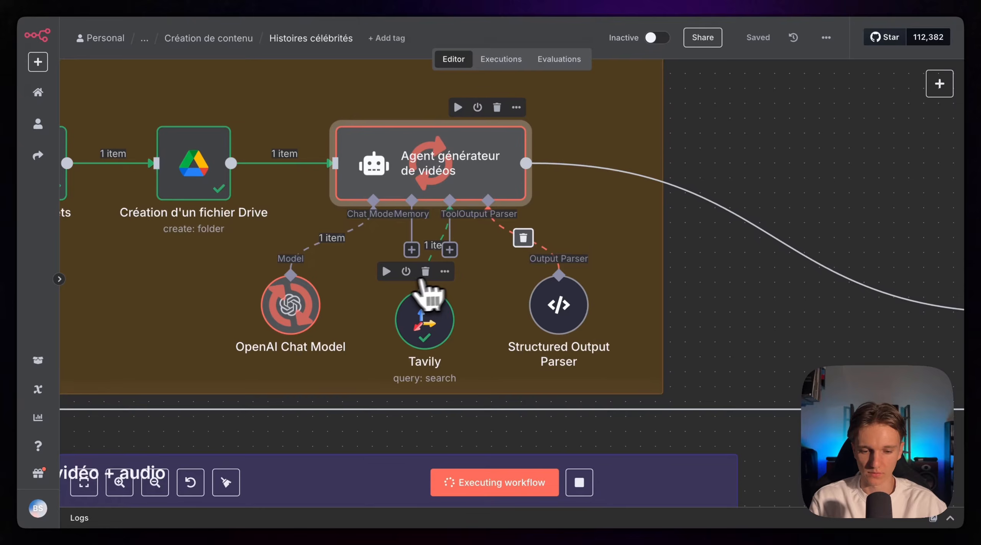
{"action": "scroll", "coordinate": [416, 261], "scroll_direction": "down", "scroll_amount": 2}
{"action": "scroll", "coordinate": [410, 250], "scroll_direction": "up", "scroll_amount": 3}
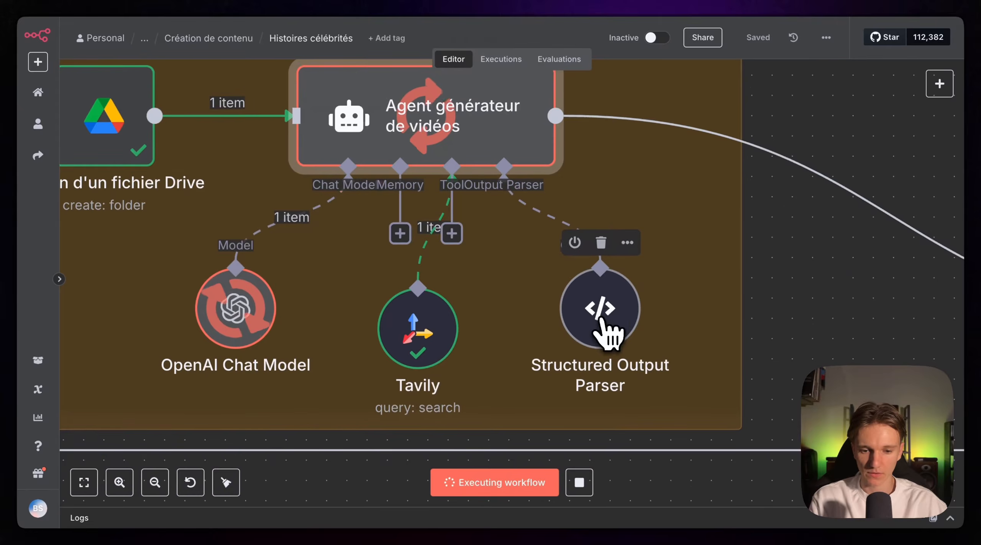
{"action": "scroll", "coordinate": [394, 334], "scroll_direction": "up", "scroll_amount": 1}
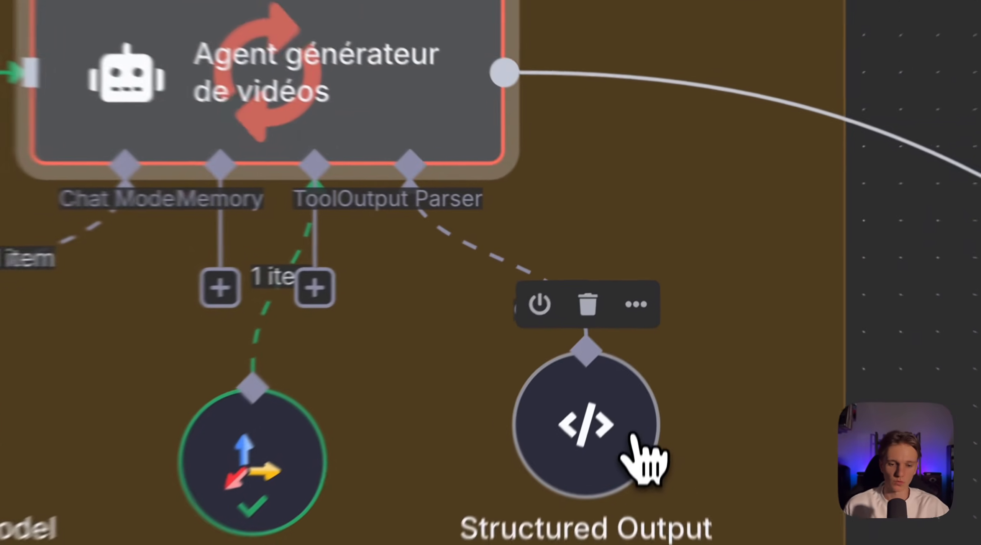
- Open the Structured Output Parser node, review its JSON example of script and image scenes, and return to the canvas
{"action": "double_click", "coordinate": [648, 340]}
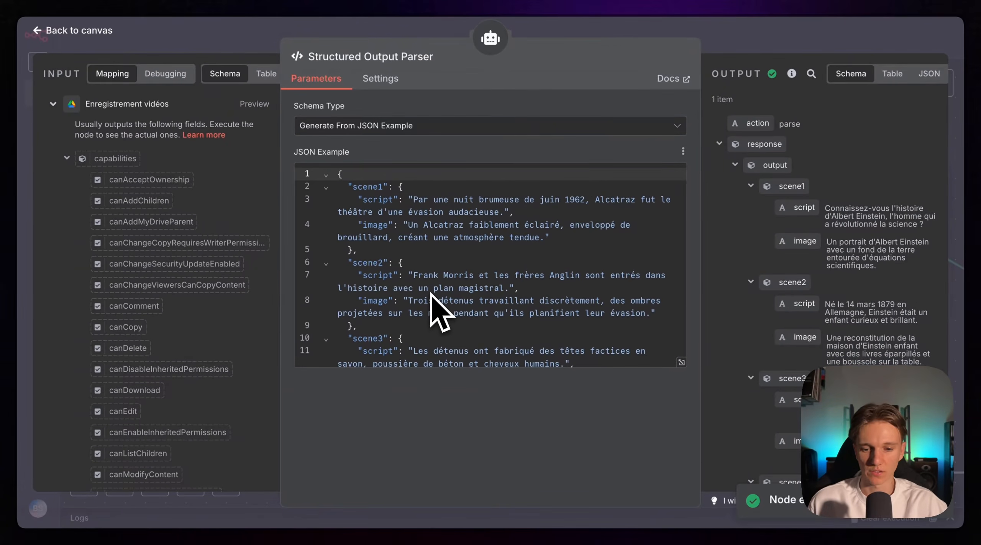
{"action": "scroll", "coordinate": [431, 294], "scroll_direction": "down", "scroll_amount": 15}
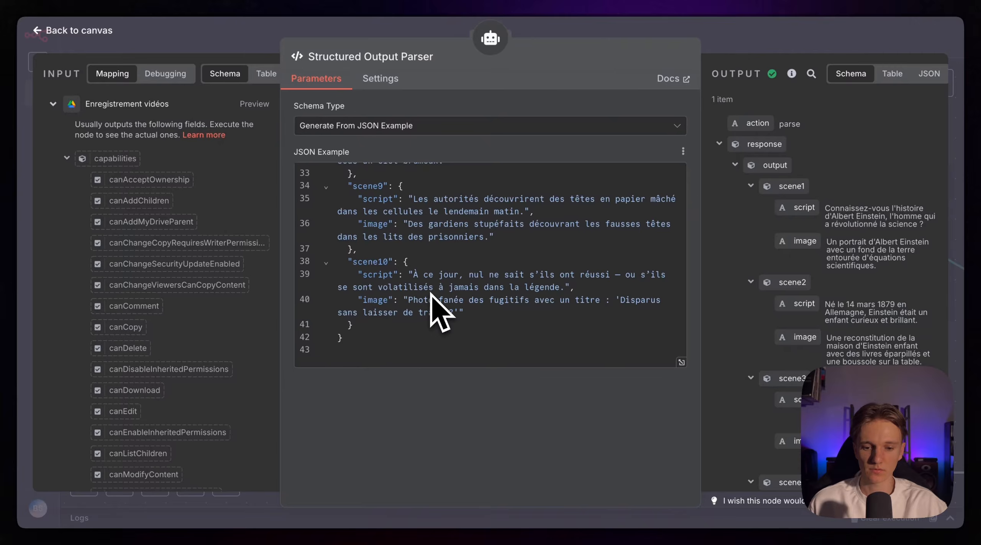
{"action": "scroll", "coordinate": [431, 293], "scroll_direction": "up", "scroll_amount": 15}
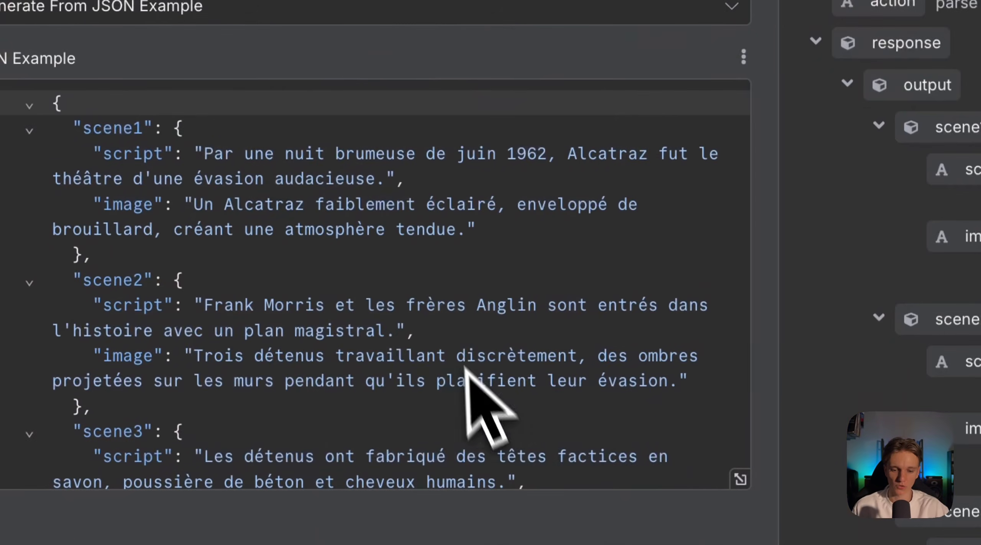
{"action": "scroll", "coordinate": [501, 257], "scroll_direction": "down", "scroll_amount": 7}
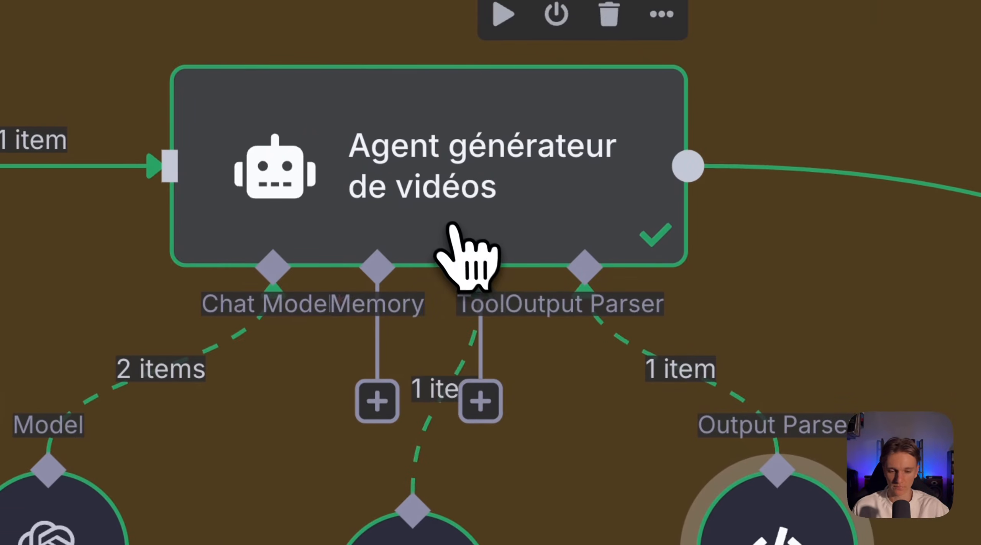
- Open the Agent générateur de vidéos node and examine its full user-message prompt, including the script and image block guidelines
{"action": "double_click", "coordinate": [447, 209]}
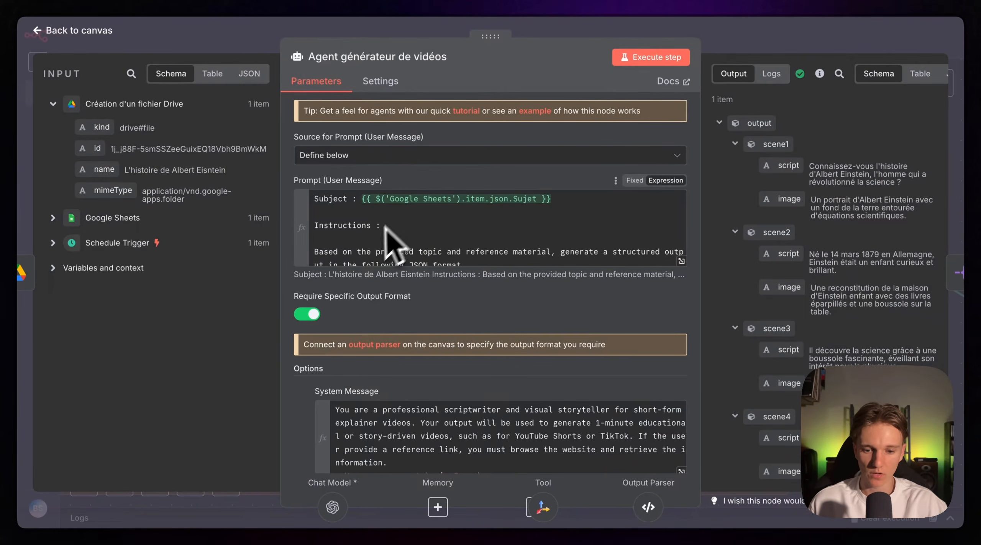
{"action": "scroll", "coordinate": [403, 245], "scroll_direction": "down", "scroll_amount": 1}
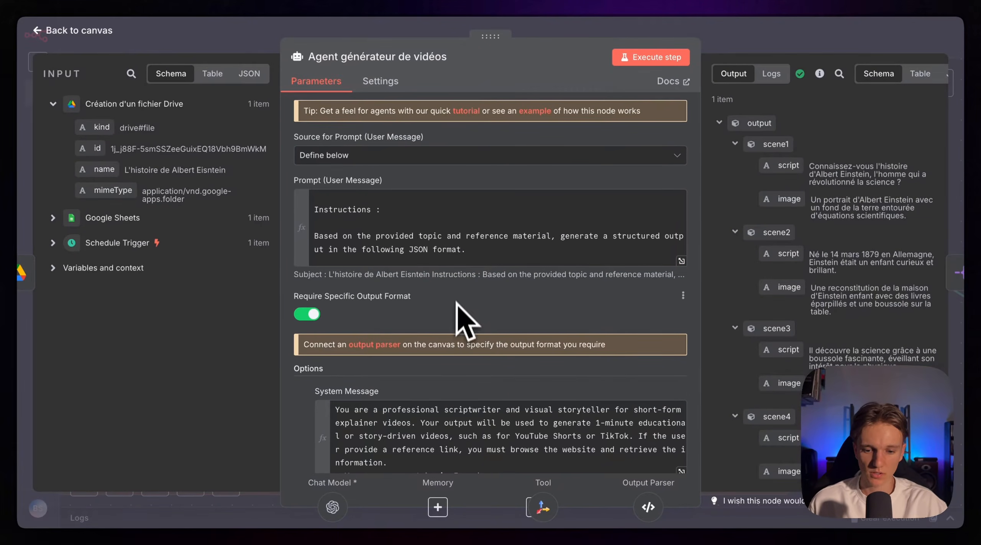
{"action": "scroll", "coordinate": [454, 246], "scroll_direction": "up", "scroll_amount": 1}
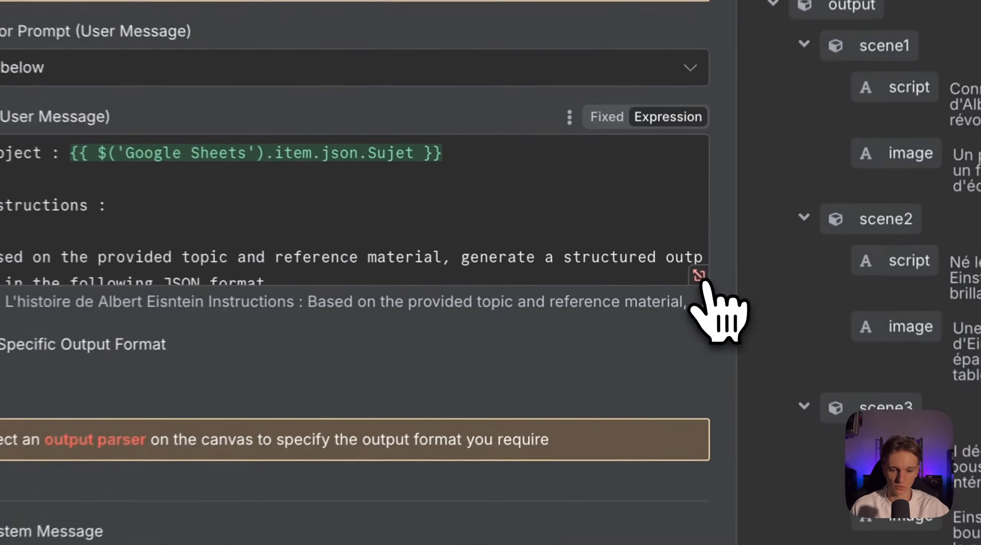
{"action": "left_click", "coordinate": [681, 261]}
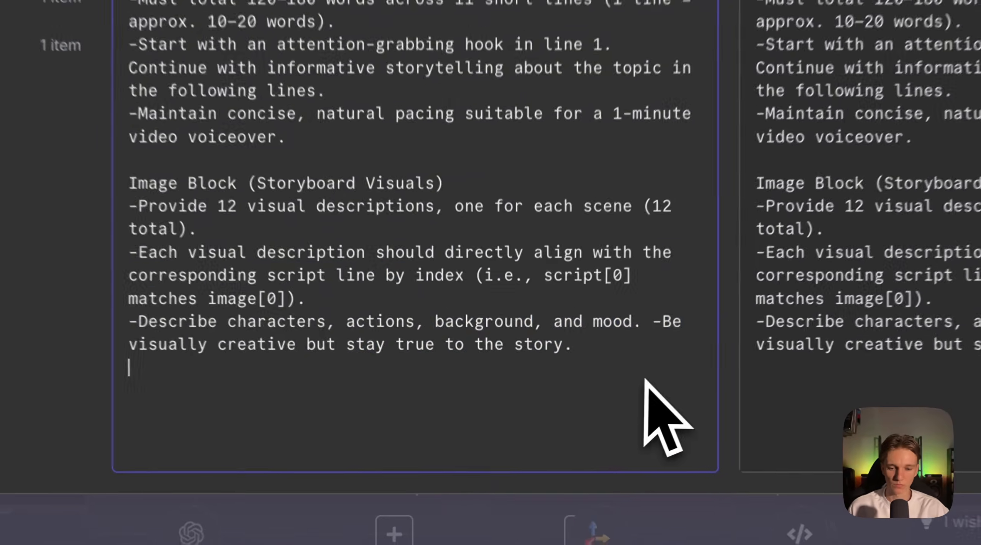
{"action": "left_click_drag", "start_coordinate": [600, 435], "coordinate": [309, 156]}
{"action": "left_click", "coordinate": [352, 151]}
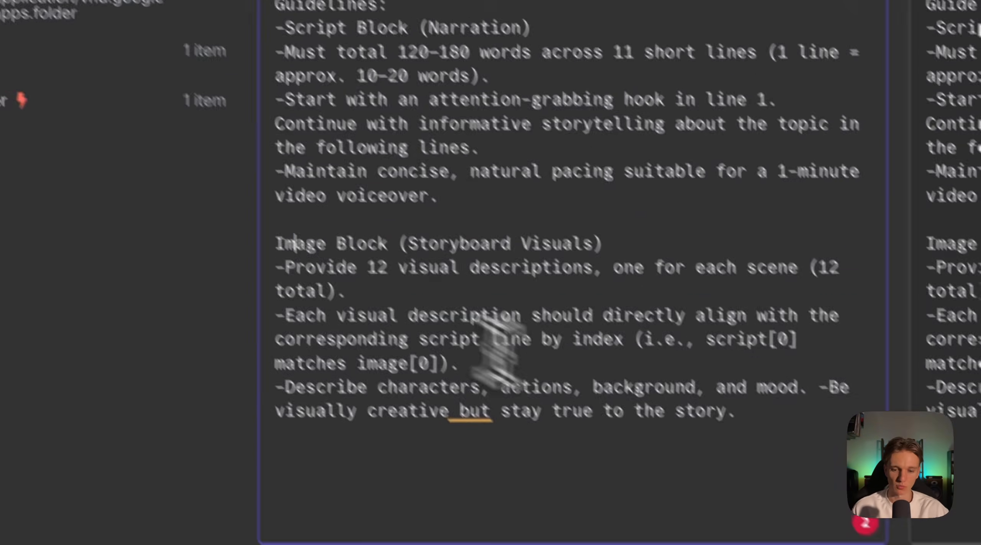
{"action": "left_click_drag", "start_coordinate": [480, 408], "coordinate": [310, 325]}
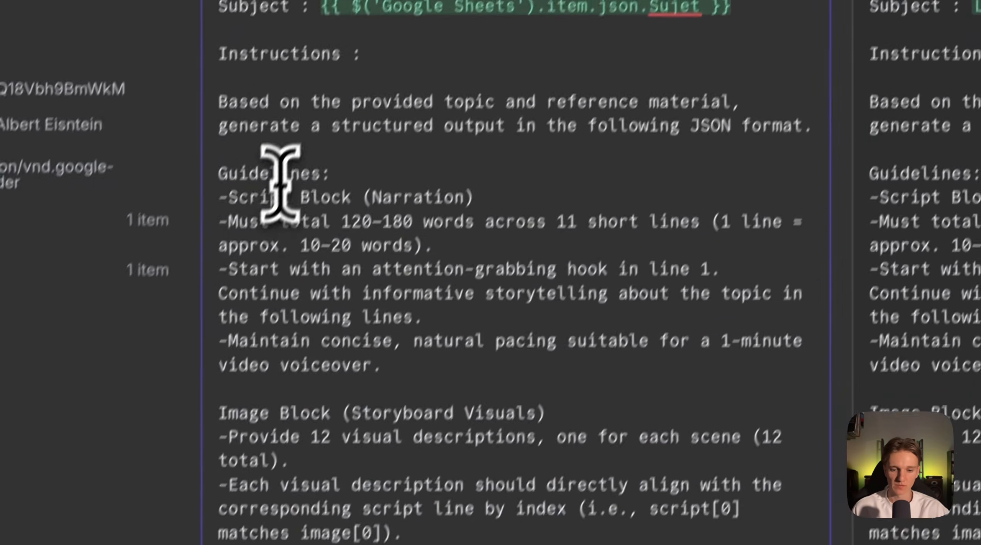
{"action": "left_click_drag", "start_coordinate": [363, 28], "coordinate": [680, 257]}
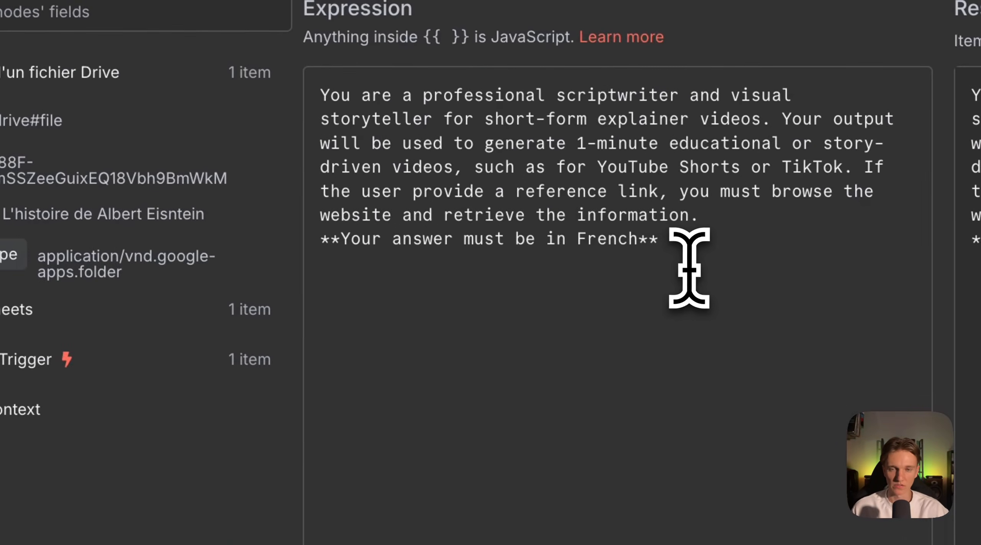
- Examine the agent's System Message in the expanded expression editor, and close the editor and node to return to the canvas
{"action": "left_click_drag", "start_coordinate": [691, 270], "coordinate": [241, 92]}
{"action": "left_click", "coordinate": [490, 239]}
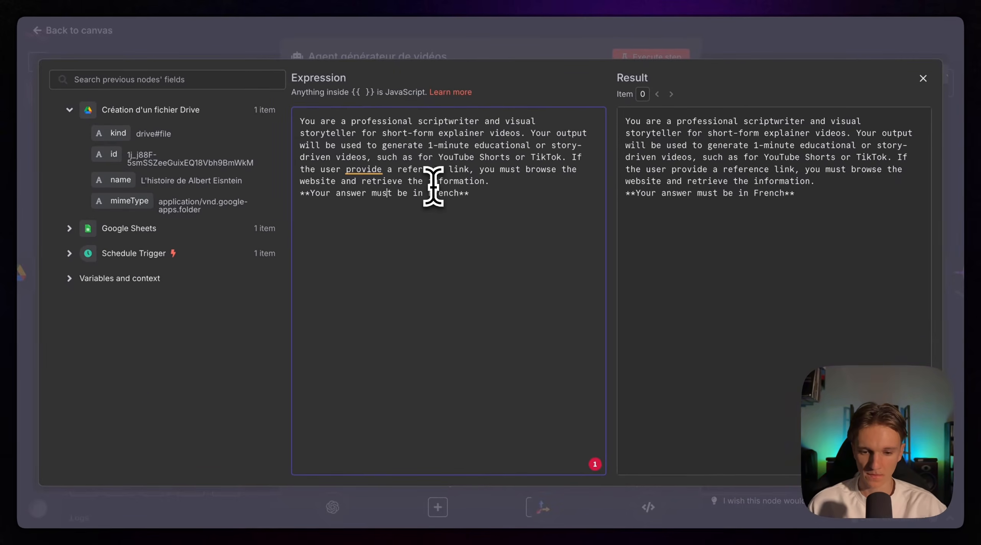
{"action": "left_click_drag", "start_coordinate": [367, 133], "coordinate": [414, 143]}
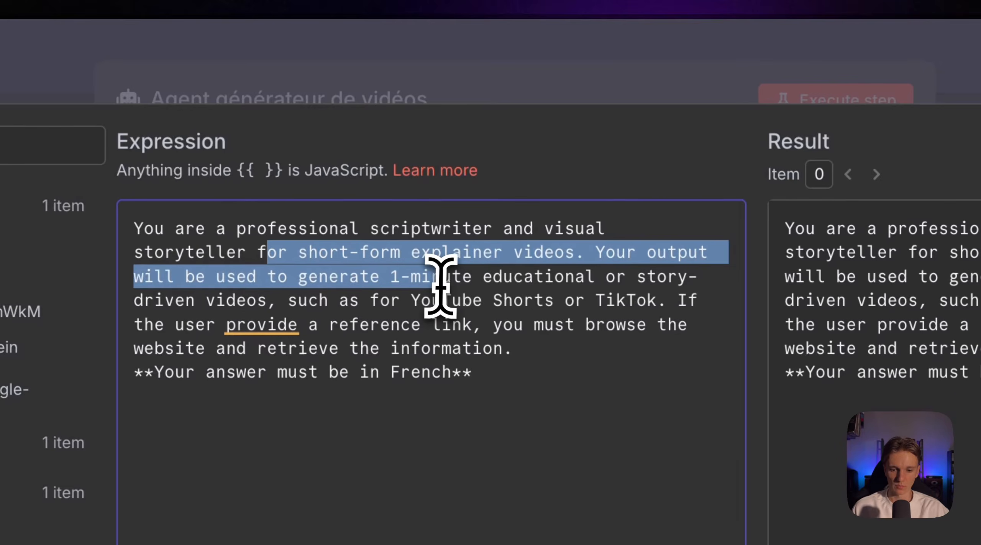
{"action": "left_click_drag", "start_coordinate": [441, 287], "coordinate": [449, 308]}
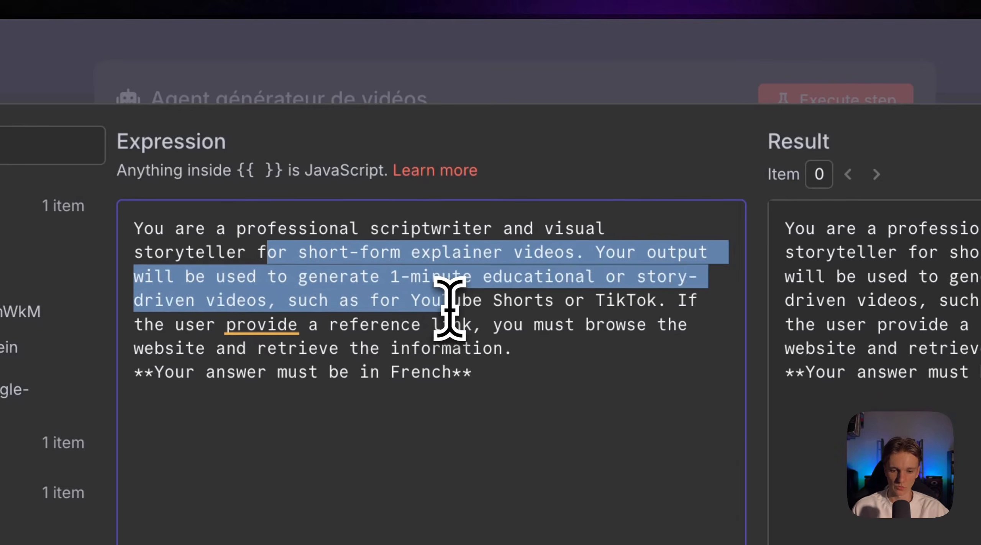
{"action": "left_click", "coordinate": [562, 393]}
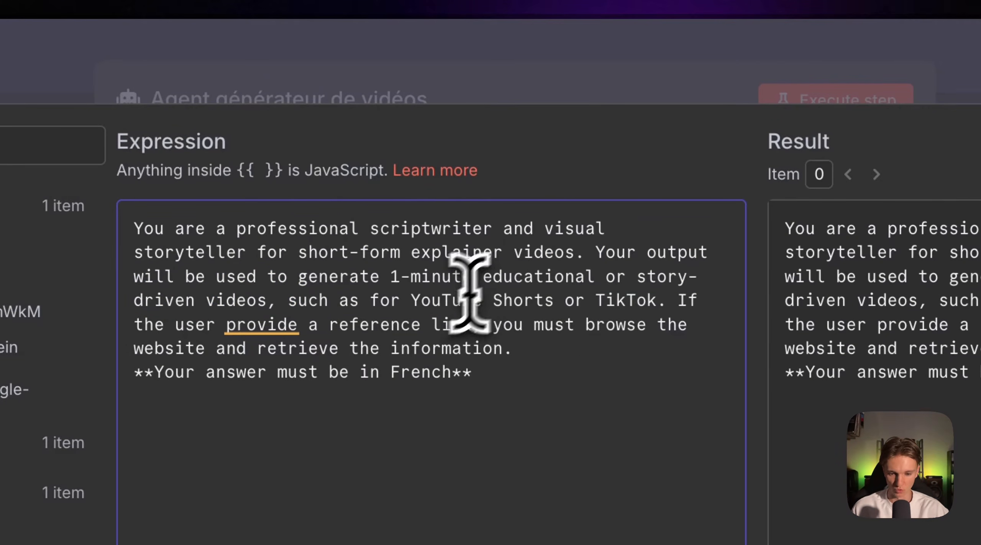
{"action": "triple_click", "coordinate": [385, 388]}
{"action": "left_click", "coordinate": [799, 65]}
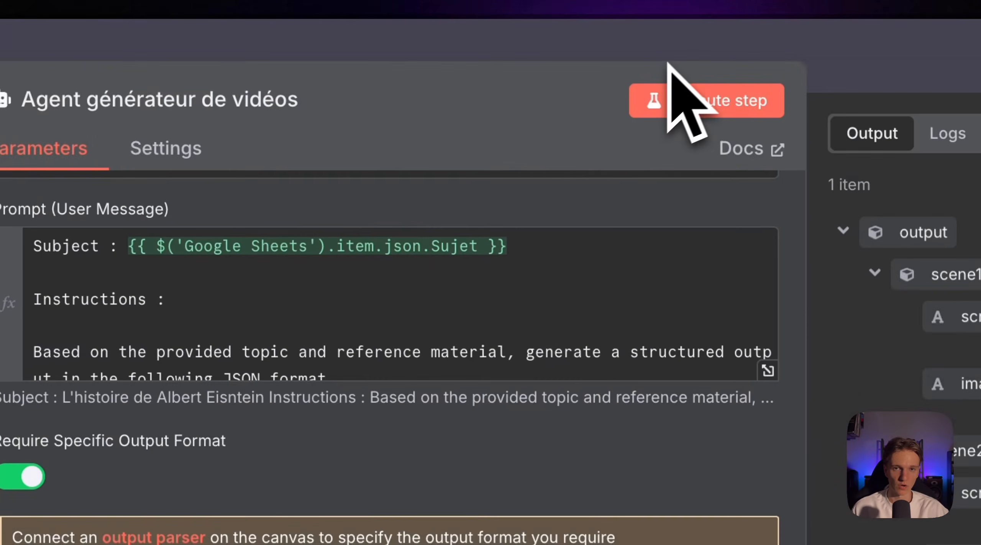
{"action": "left_click", "coordinate": [688, 46]}
{"action": "scroll", "coordinate": [457, 267], "scroll_direction": "down", "scroll_amount": 3}
{"action": "scroll", "coordinate": [441, 267], "scroll_direction": "up", "scroll_amount": 1}
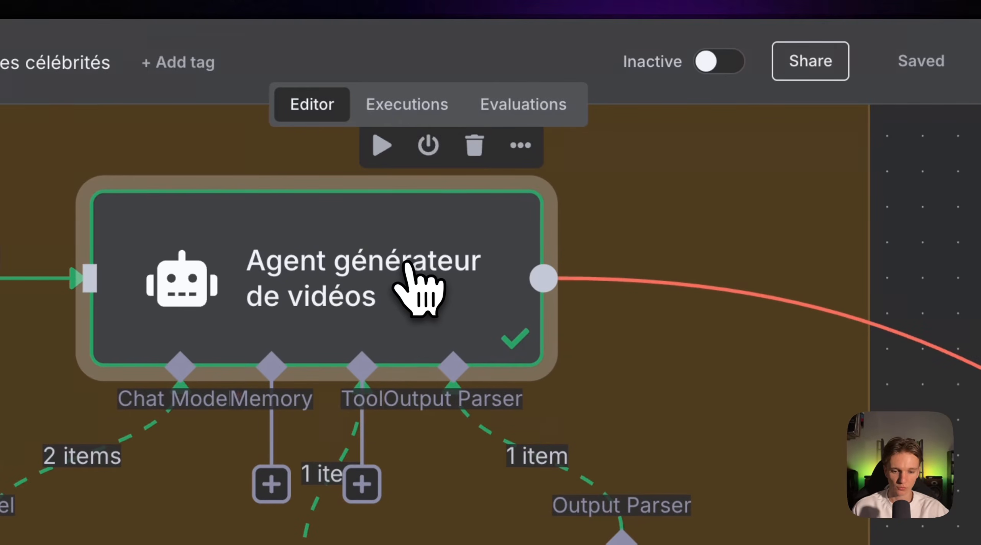
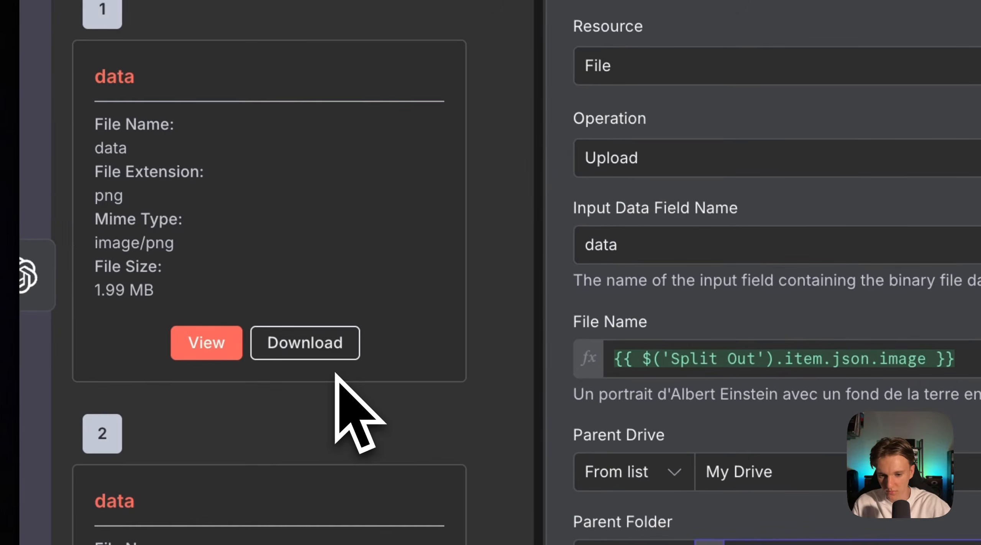
- Replace the Parent Folder ID expression of the image upload node with the folder id from Création fichier images
{"action": "left_click", "coordinate": [289, 109]}
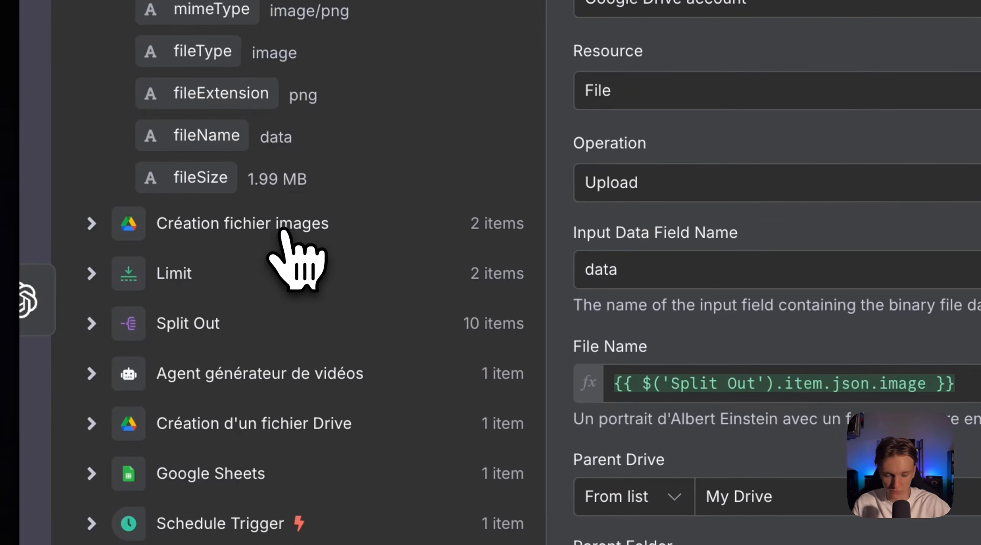
{"action": "left_click", "coordinate": [282, 226]}
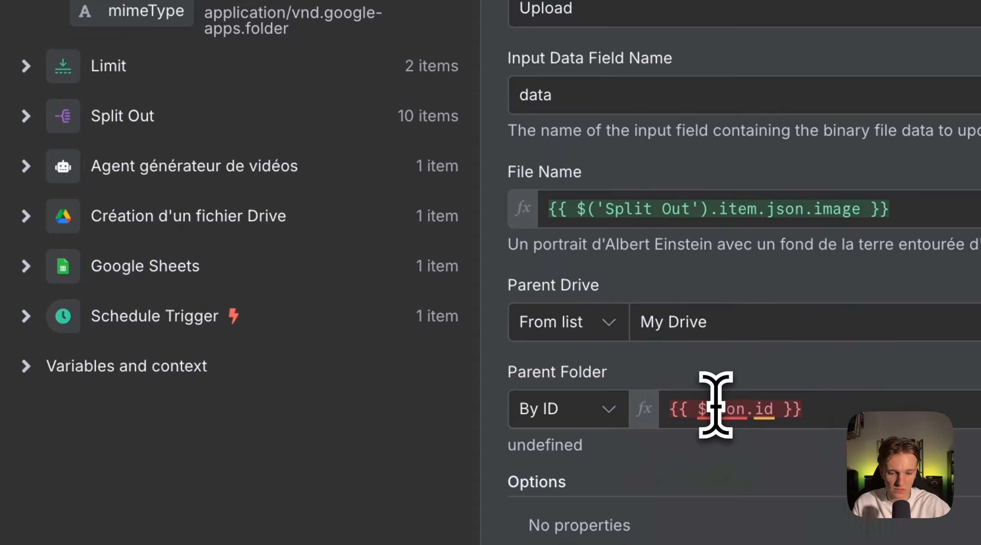
{"action": "triple_click", "coordinate": [711, 412]}
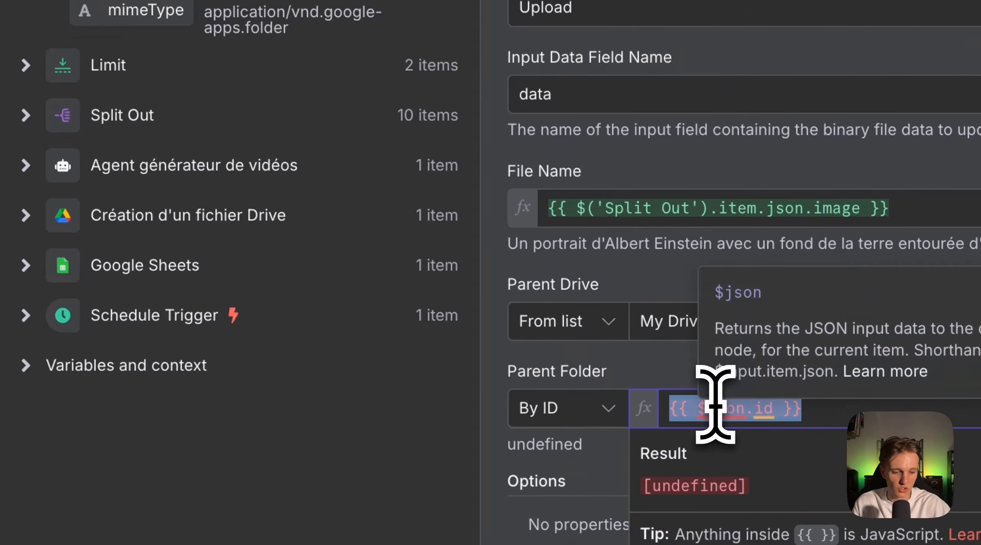
{"action": "key", "text": "BackSpace"}
{"action": "left_click_drag", "start_coordinate": [154, 42], "coordinate": [757, 412]}
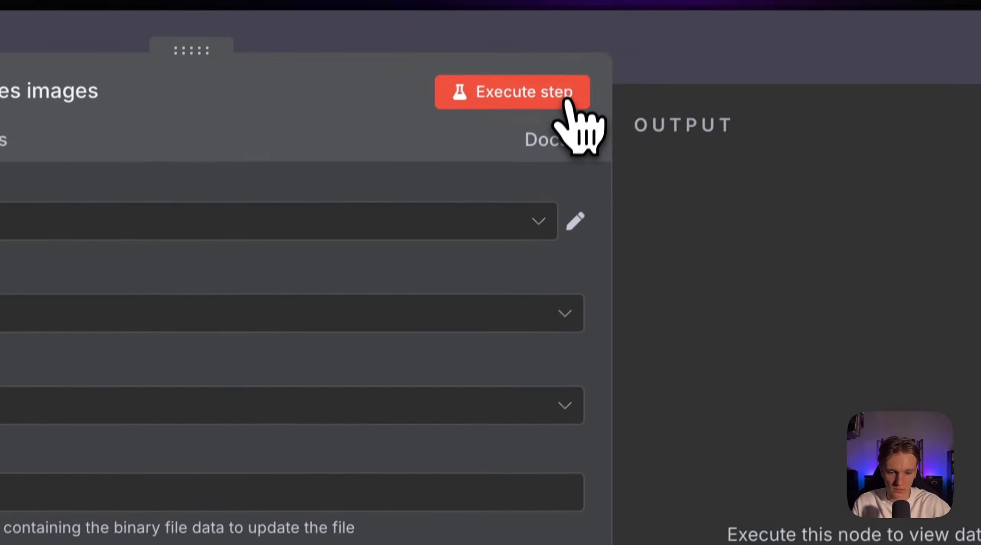
- Execute the Enregistrement des images upload step and return to the workflow canvas
{"action": "left_click", "coordinate": [566, 101]}
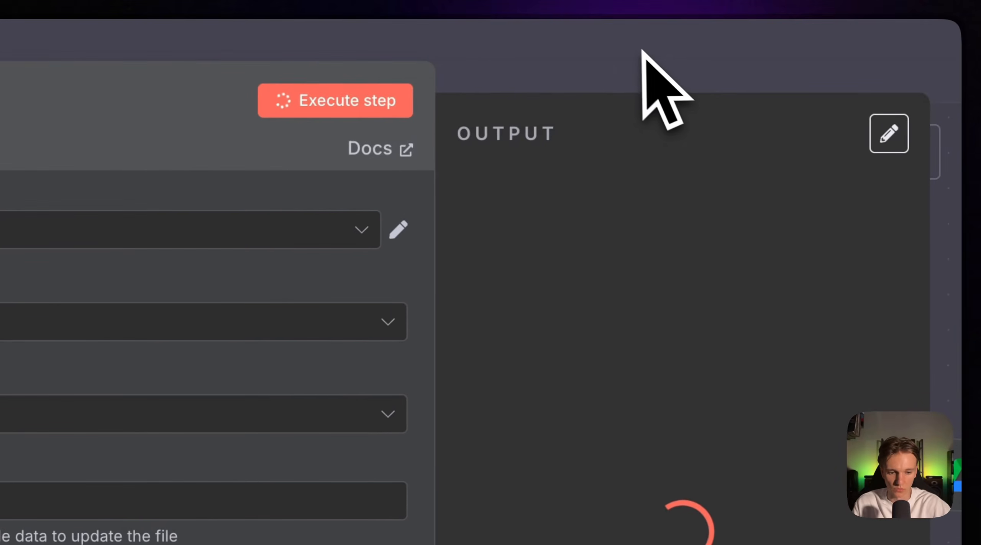
{"action": "left_click", "coordinate": [636, 49]}
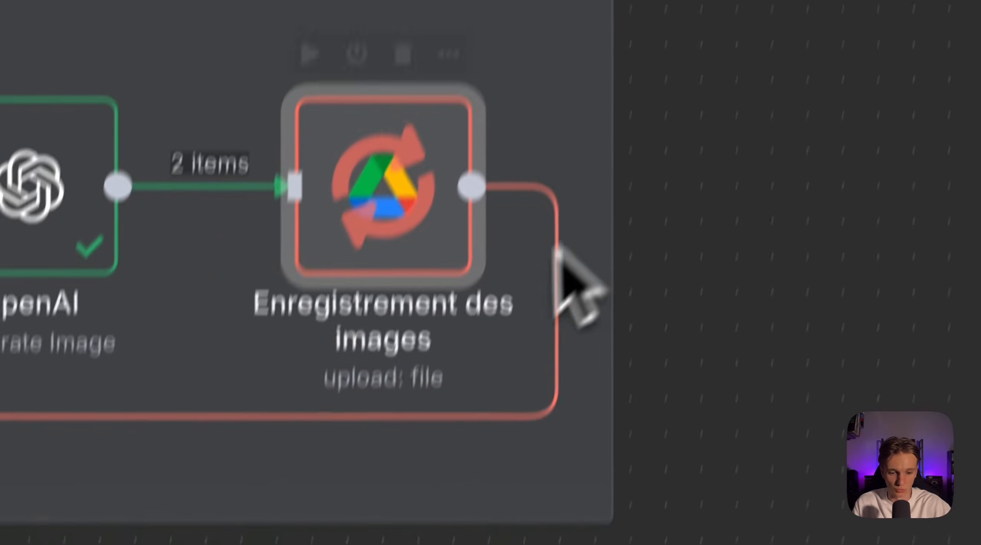
{"action": "scroll", "coordinate": [379, 427], "scroll_direction": "down", "scroll_amount": 2}
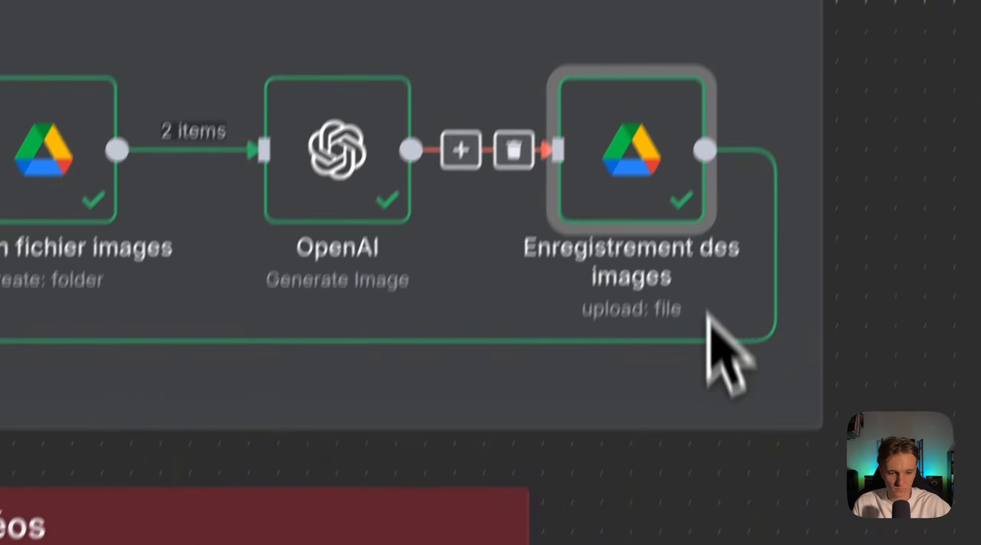
- Open the Partage des fichiers node in the Génération de la vidéo + audio section and review its file-sharing settings
{"action": "scroll", "coordinate": [459, 273], "scroll_direction": "down", "scroll_amount": 10}
{"action": "scroll", "coordinate": [458, 273], "scroll_direction": "left", "scroll_amount": 20}
{"action": "scroll", "coordinate": [458, 273], "scroll_direction": "down", "scroll_amount": 4}
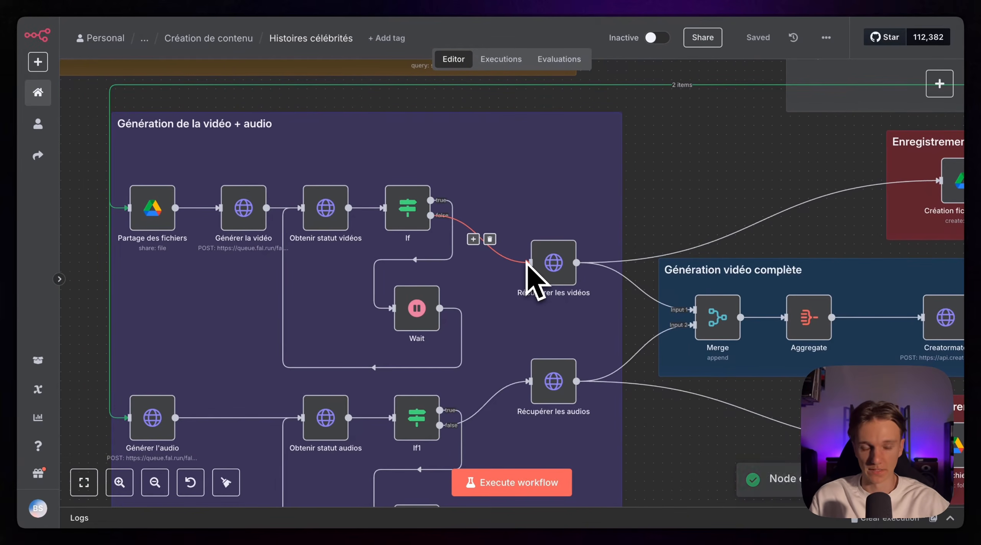
{"action": "scroll", "coordinate": [527, 262], "scroll_direction": "left", "scroll_amount": 10}
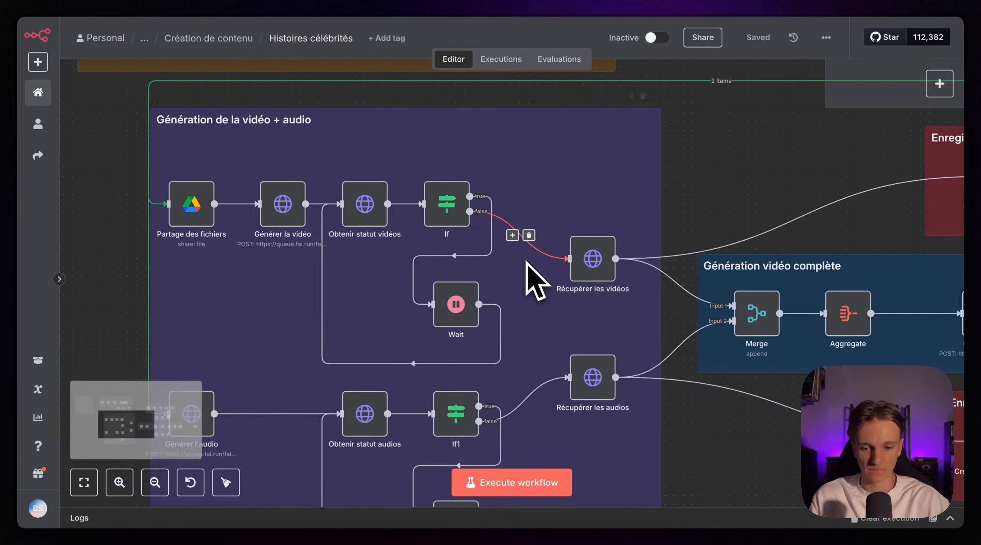
{"action": "scroll", "coordinate": [518, 230], "scroll_direction": "up", "scroll_amount": 2}
{"action": "scroll", "coordinate": [518, 230], "scroll_direction": "up", "scroll_amount": 3}
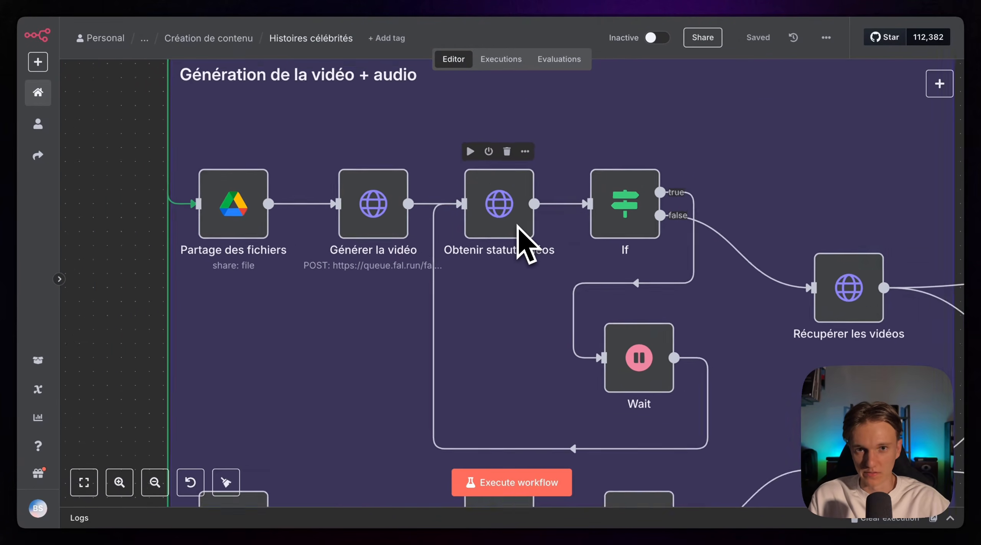
{"action": "scroll", "coordinate": [519, 232], "scroll_direction": "left", "scroll_amount": 10}
{"action": "scroll", "coordinate": [518, 230], "scroll_direction": "down", "scroll_amount": 4}
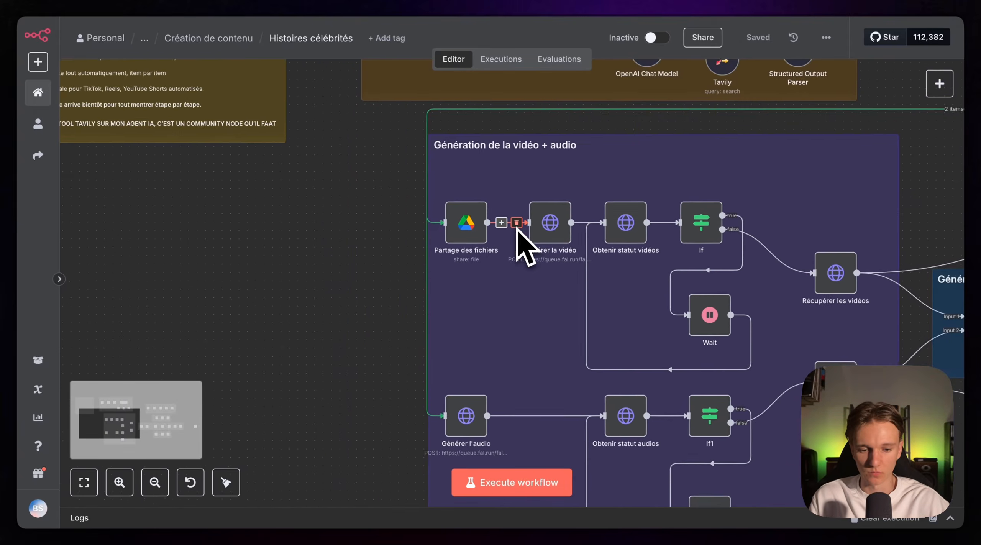
{"action": "scroll", "coordinate": [519, 231], "scroll_direction": "up", "scroll_amount": 6}
{"action": "scroll", "coordinate": [518, 230], "scroll_direction": "left", "scroll_amount": 2}
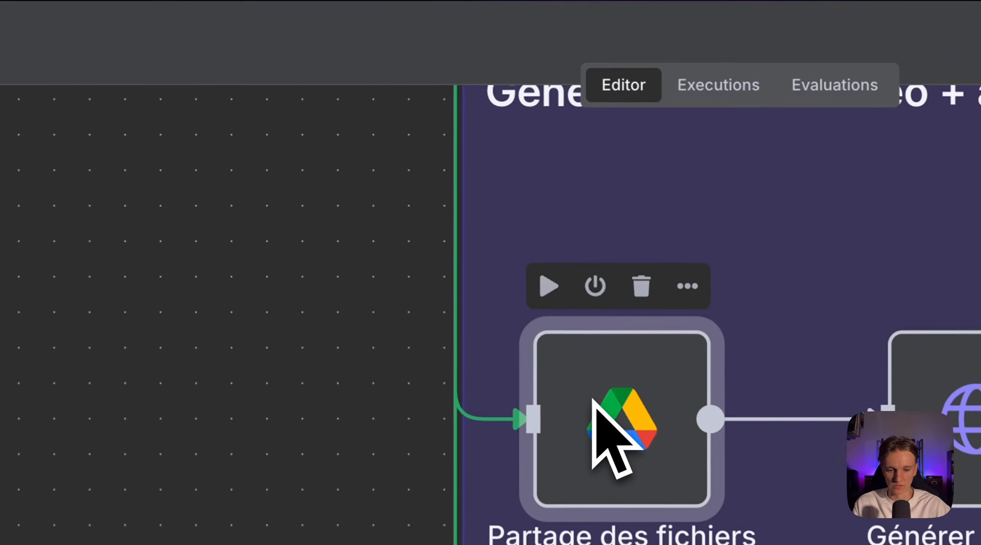
{"action": "double_click", "coordinate": [441, 215]}
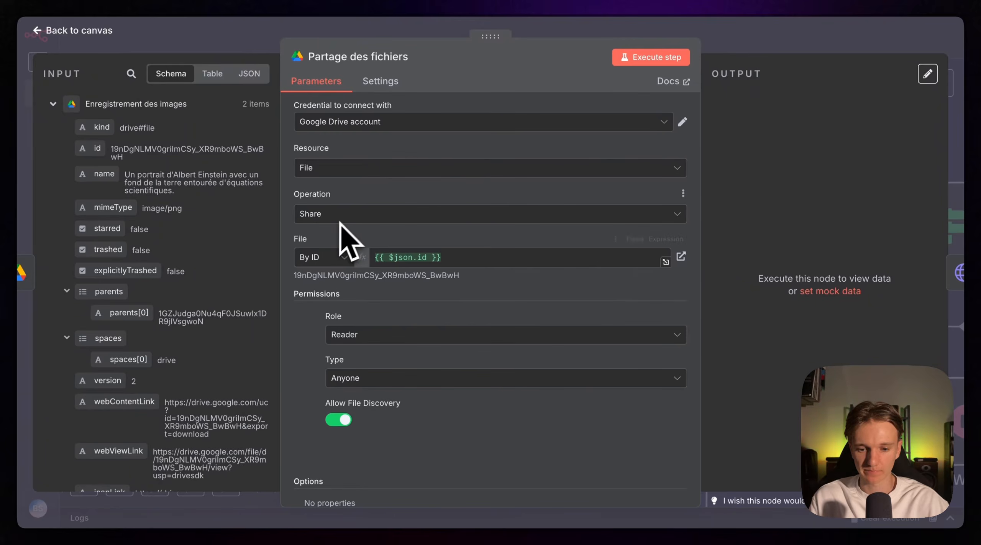
{"action": "scroll", "coordinate": [343, 171], "scroll_direction": "down", "scroll_amount": 2}
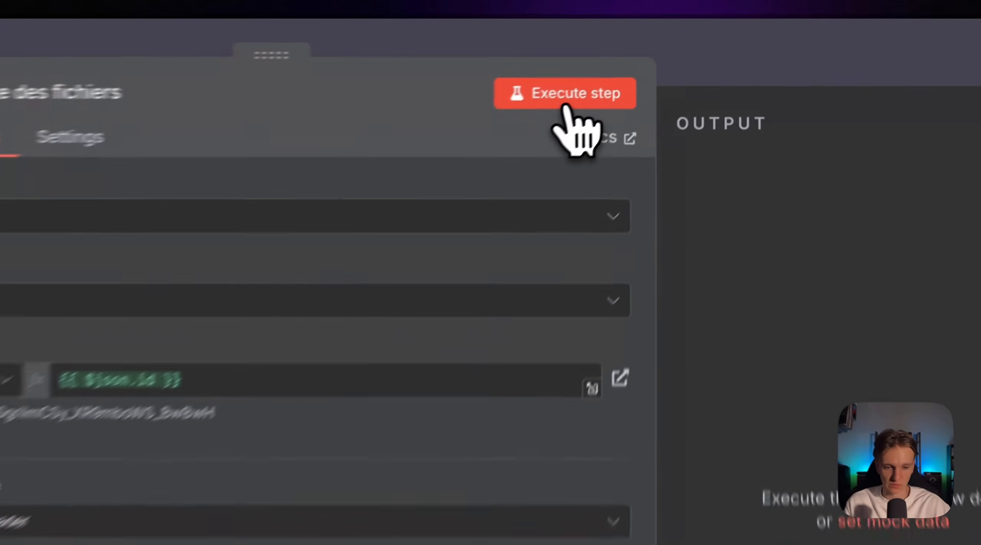
- Execute the Partage des fichiers step, return to the canvas, and open the Générer la vidéo node with its request URL highlighted
{"action": "left_click", "coordinate": [656, 58]}
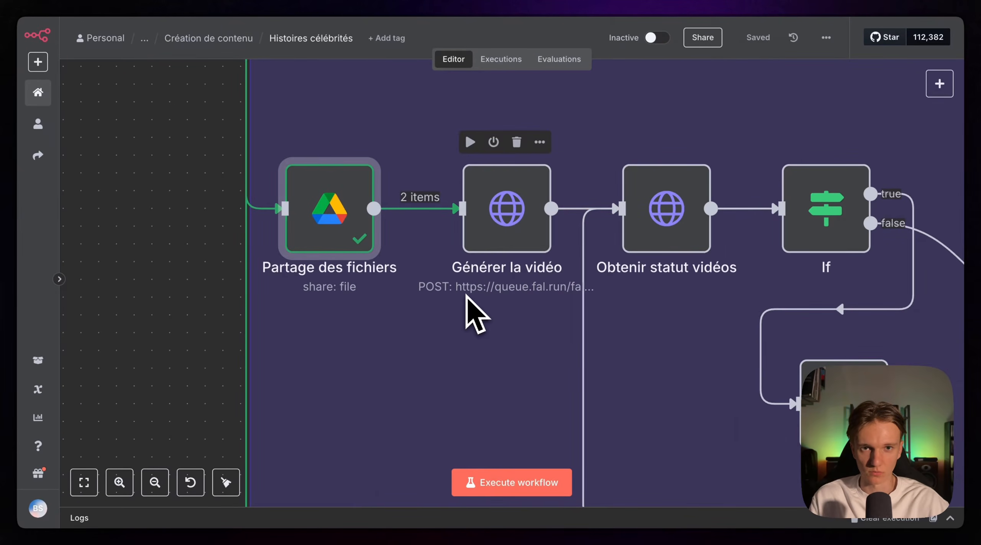
{"action": "double_click", "coordinate": [548, 240]}
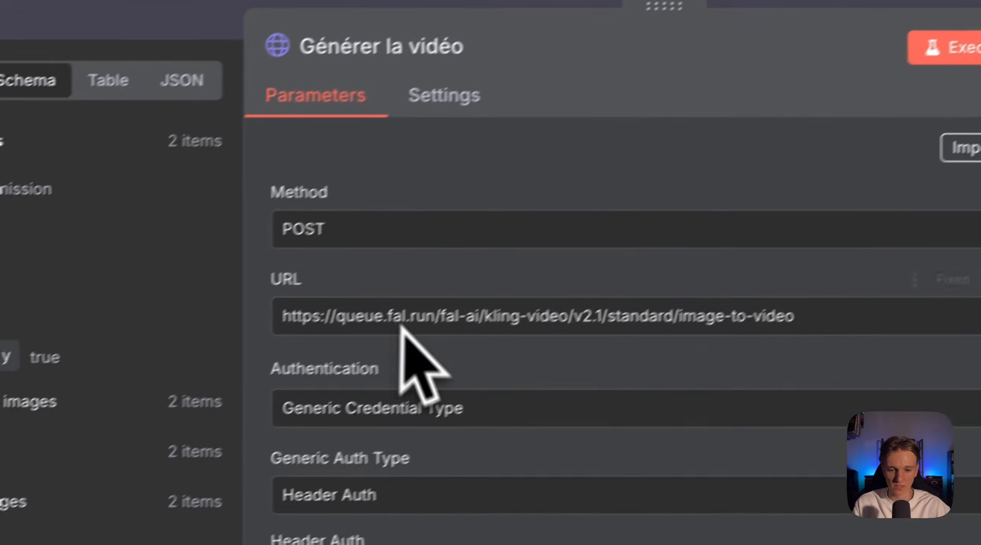
{"action": "triple_click", "coordinate": [368, 319]}
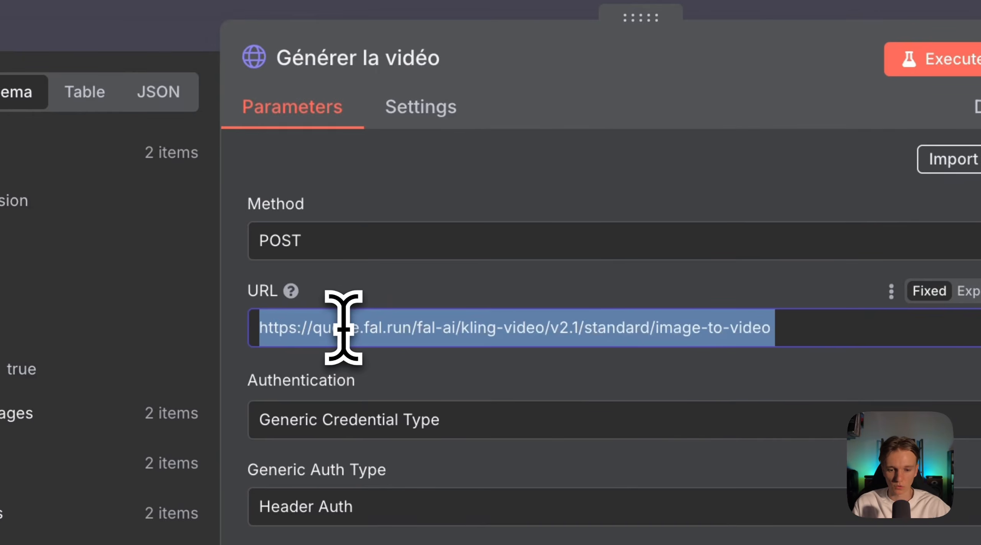
- Find the fal.ai website in a new browser tab and log in with the Google account
{"action": "key", "text": "super+t"}
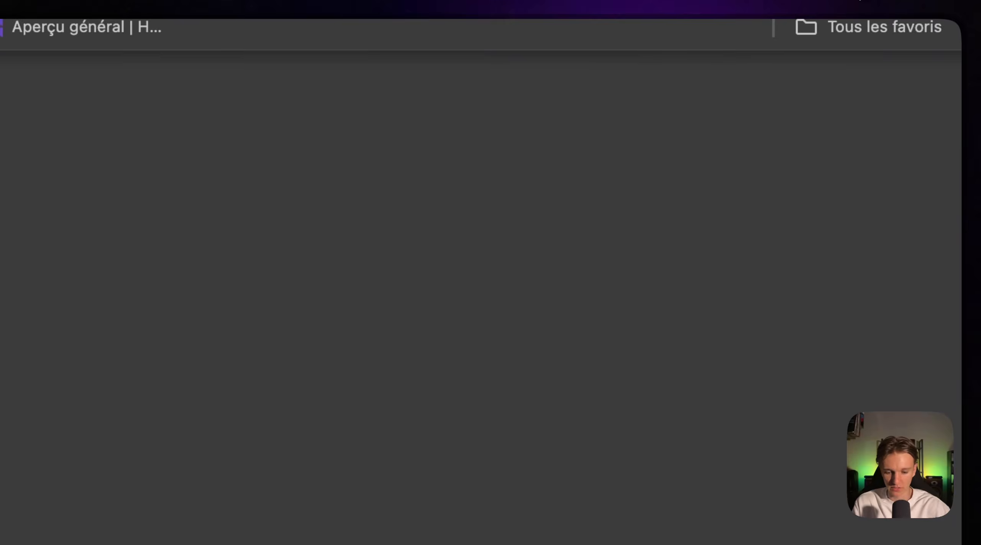
{"action": "type", "text": "f"}
{"action": "key", "text": "Return"}
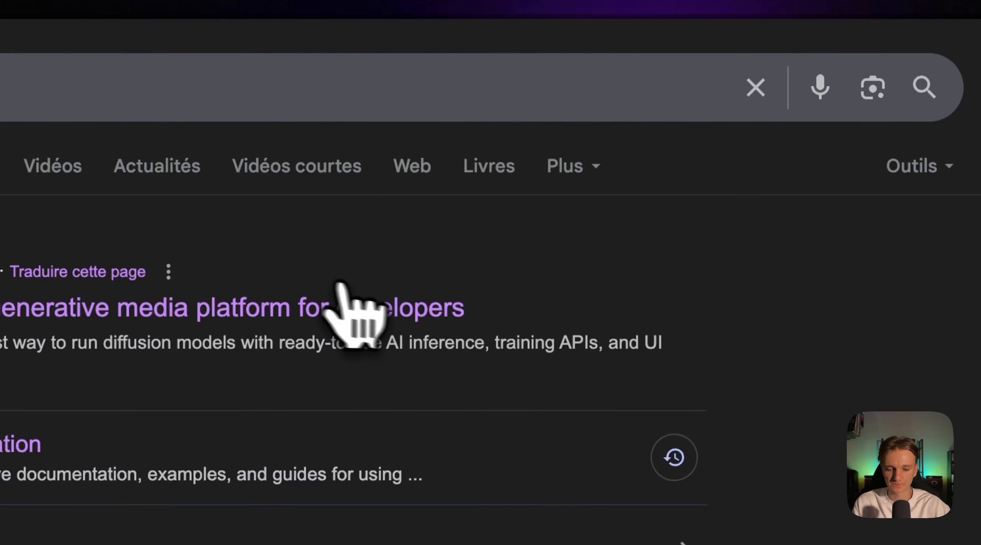
{"action": "left_click", "coordinate": [343, 287]}
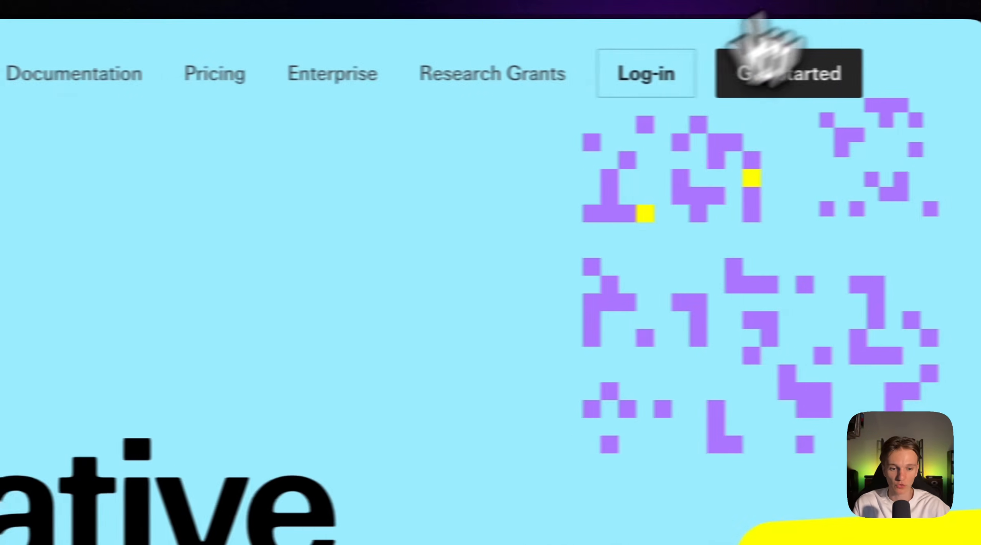
{"action": "left_click", "coordinate": [625, 87]}
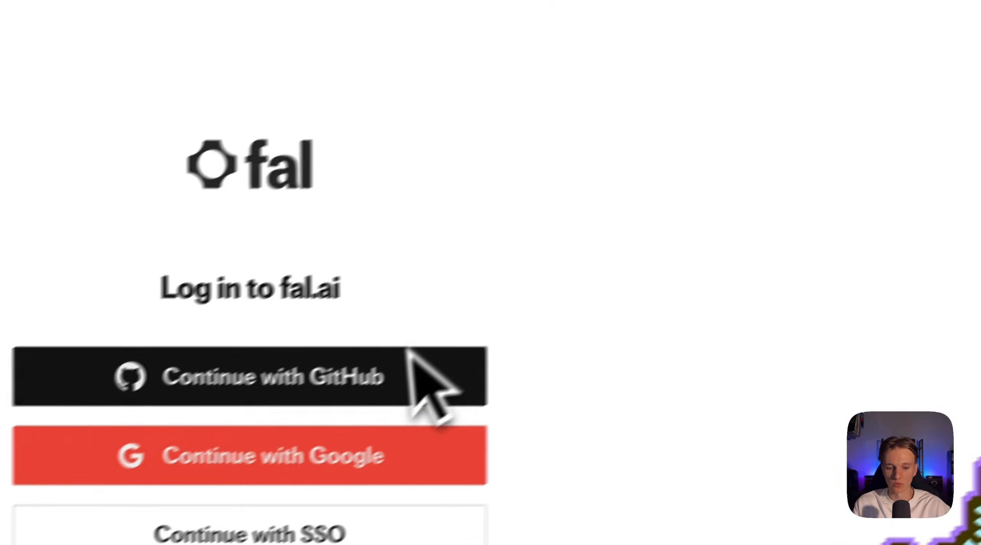
{"action": "left_click", "coordinate": [320, 440]}
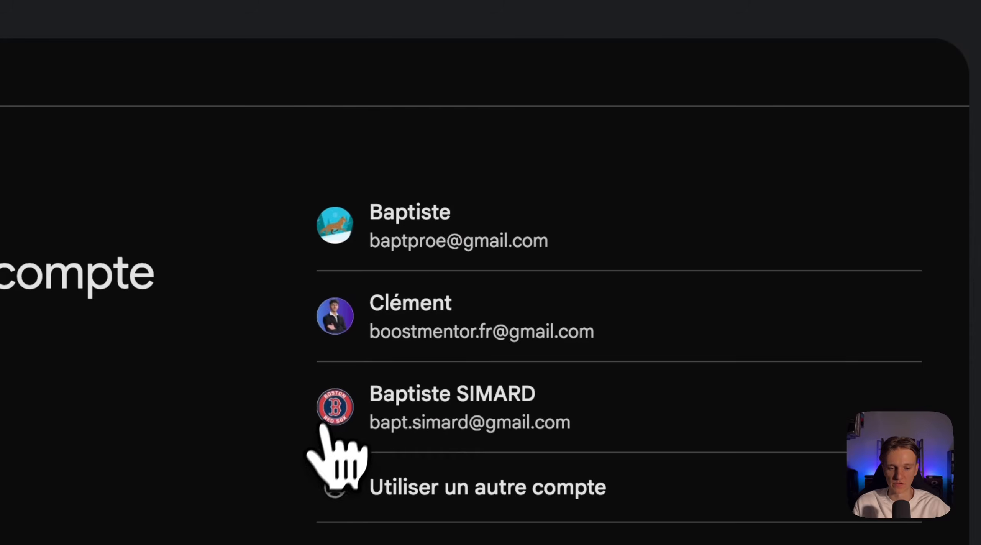
{"action": "left_click", "coordinate": [526, 274]}
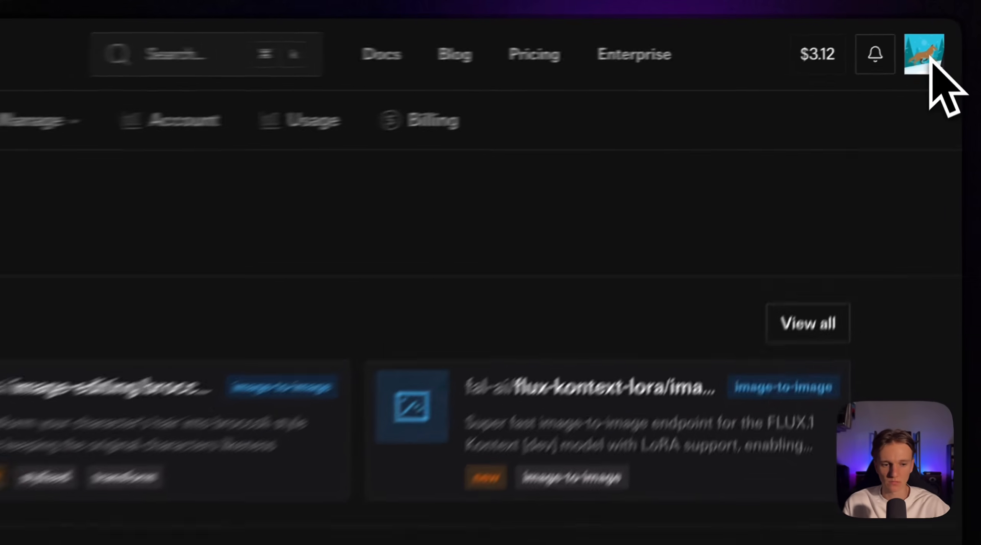
- Show the API Keys page of the fal account and open the FAL AI Header Auth credential in the Générer la vidéo node
{"action": "left_click", "coordinate": [944, 37]}
{"action": "left_click", "coordinate": [902, 111]}
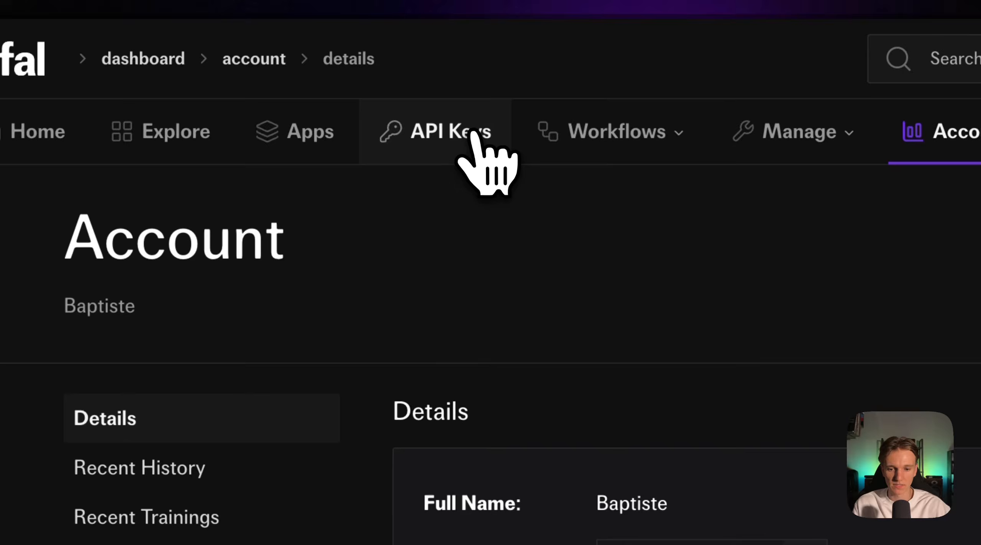
{"action": "left_click", "coordinate": [473, 132]}
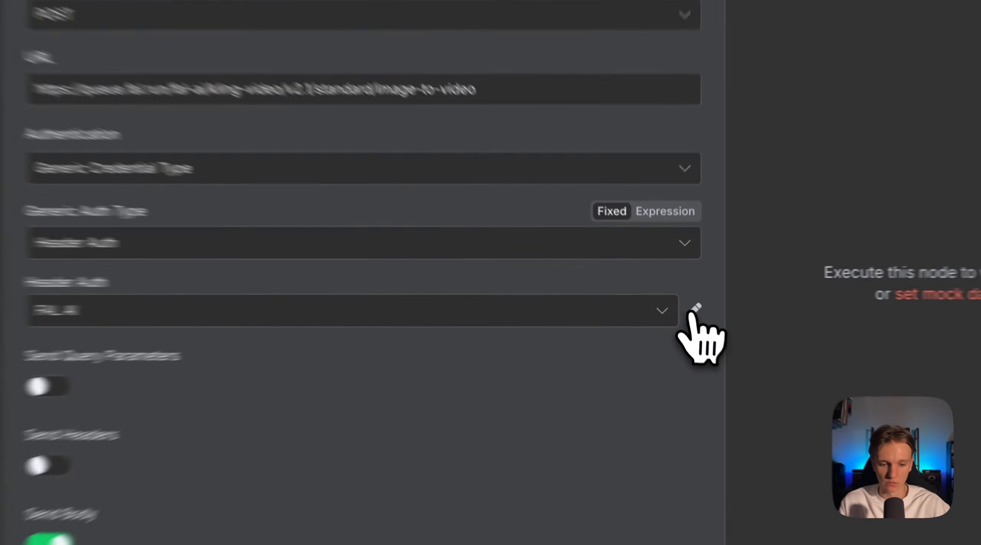
{"action": "left_click", "coordinate": [682, 300]}
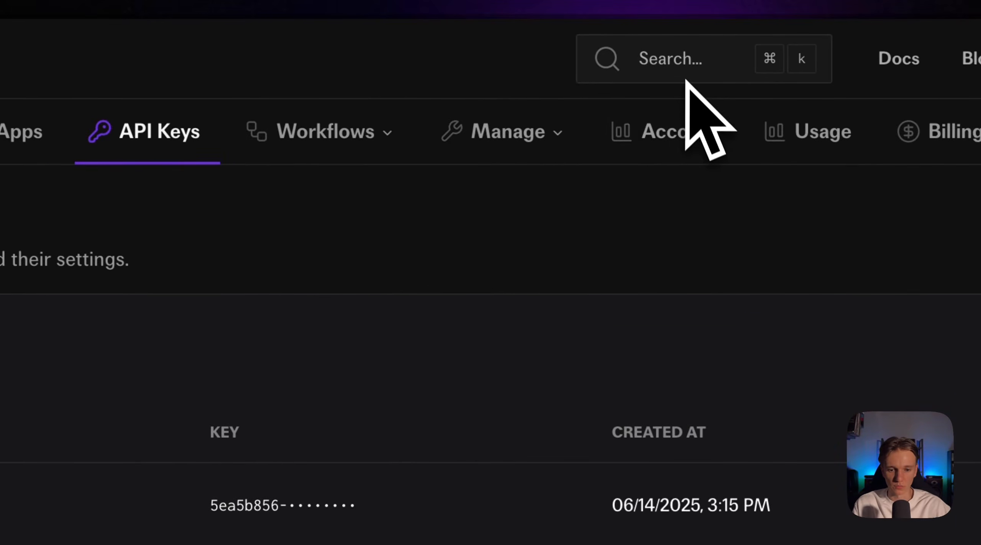
- Search fal for kling and open the API documentation of the fal-ai/kling-video/v2.1/standard/image-to-video model
{"action": "left_click", "coordinate": [685, 78]}
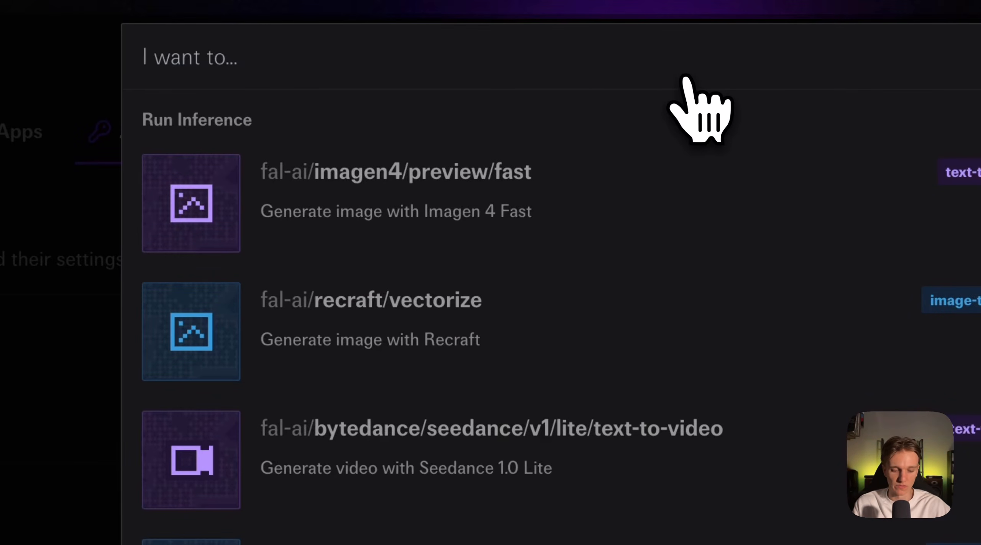
{"action": "type", "text": "kling"}
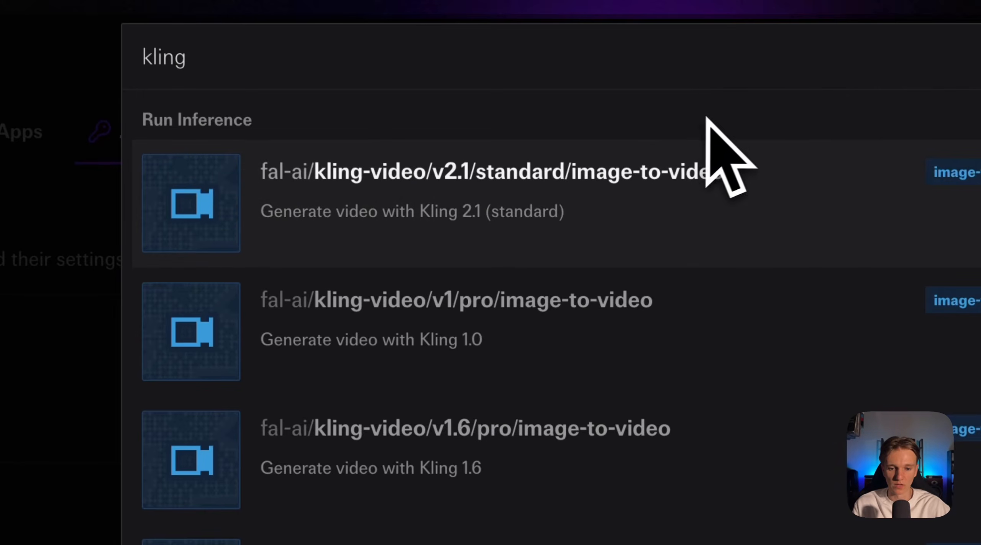
{"action": "left_click", "coordinate": [607, 226]}
{"action": "left_click", "coordinate": [322, 142]}
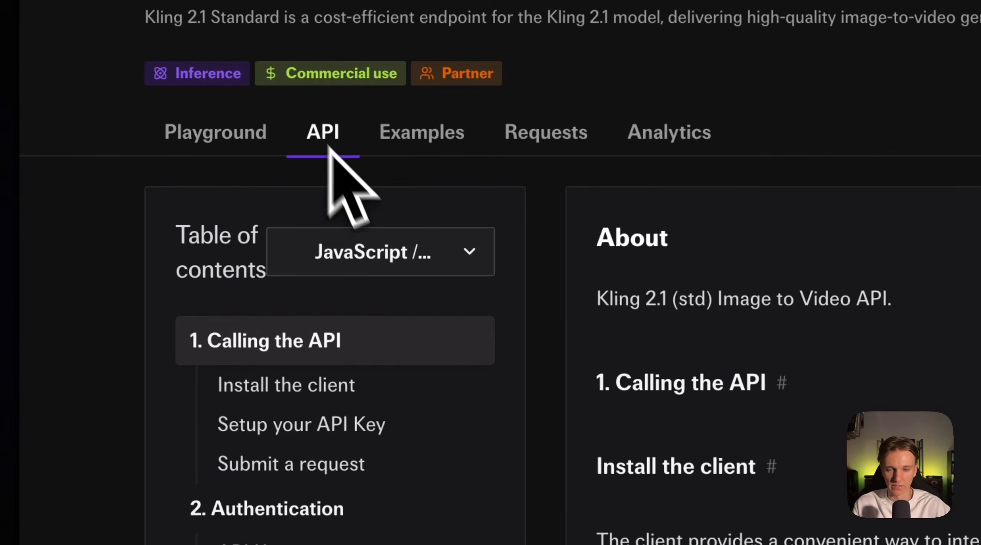
- Show the Input schema of the Kling API documentation and switch the code language to HTTP (cURL)
{"action": "scroll", "coordinate": [461, 357], "scroll_direction": "down", "scroll_amount": 4}
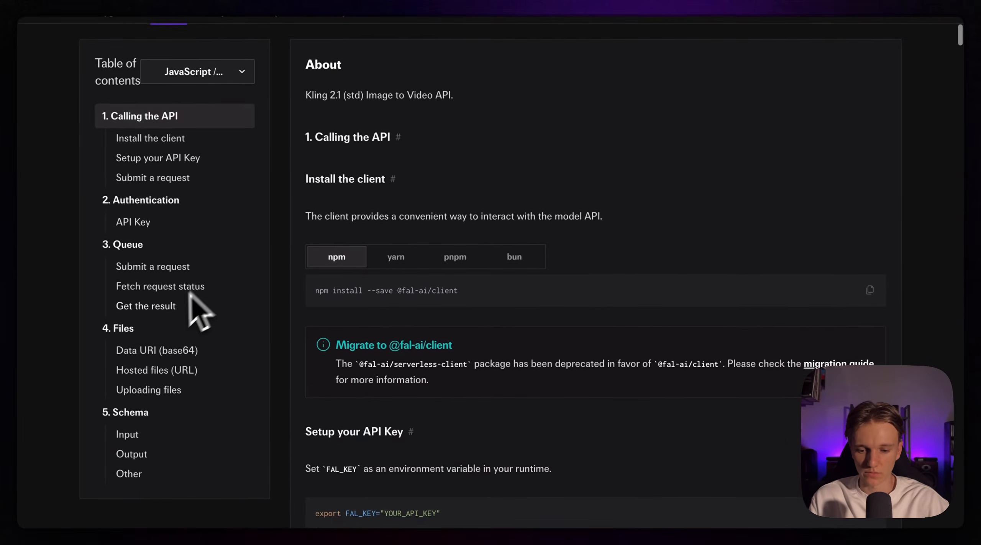
{"action": "left_click", "coordinate": [133, 437]}
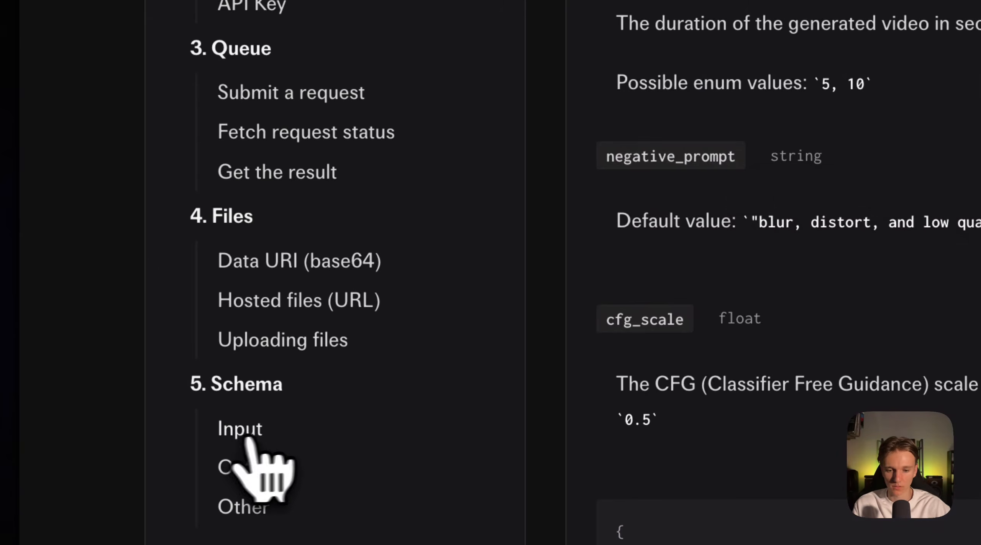
{"action": "left_click", "coordinate": [291, 100]}
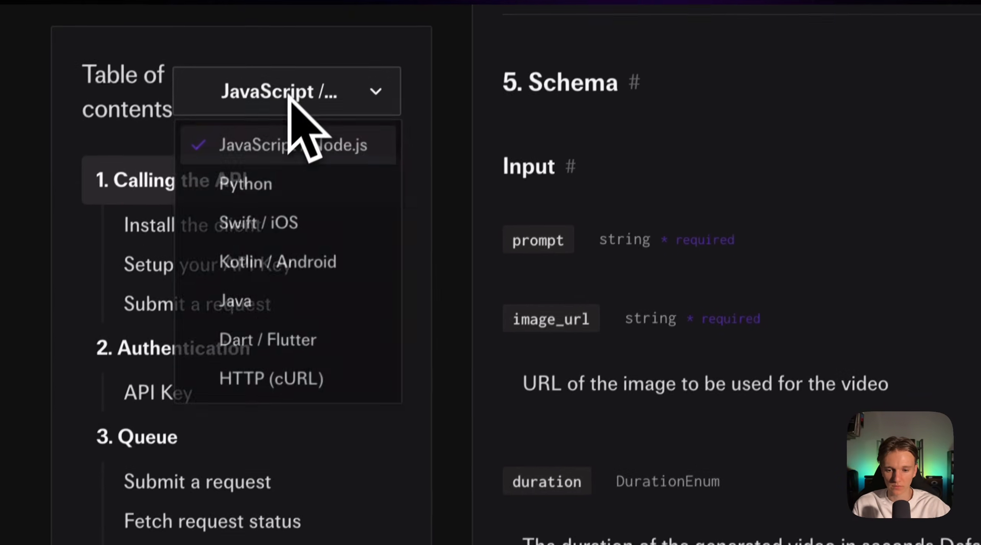
{"action": "left_click", "coordinate": [302, 397]}
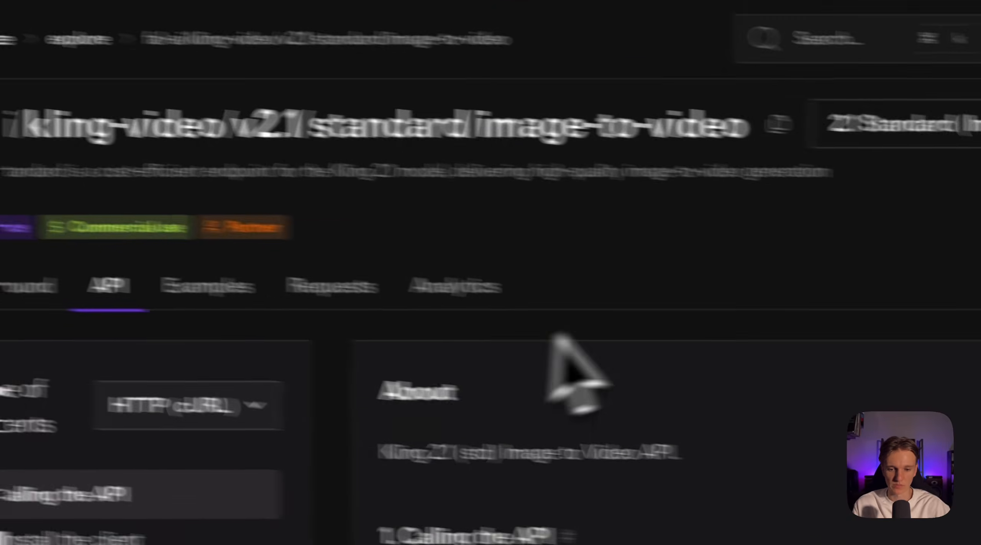
- Examine the cURL example under Submit a request, highlighting its URL and its Authorization and Content-Type headers
{"action": "scroll", "coordinate": [575, 422], "scroll_direction": "down", "scroll_amount": 5}
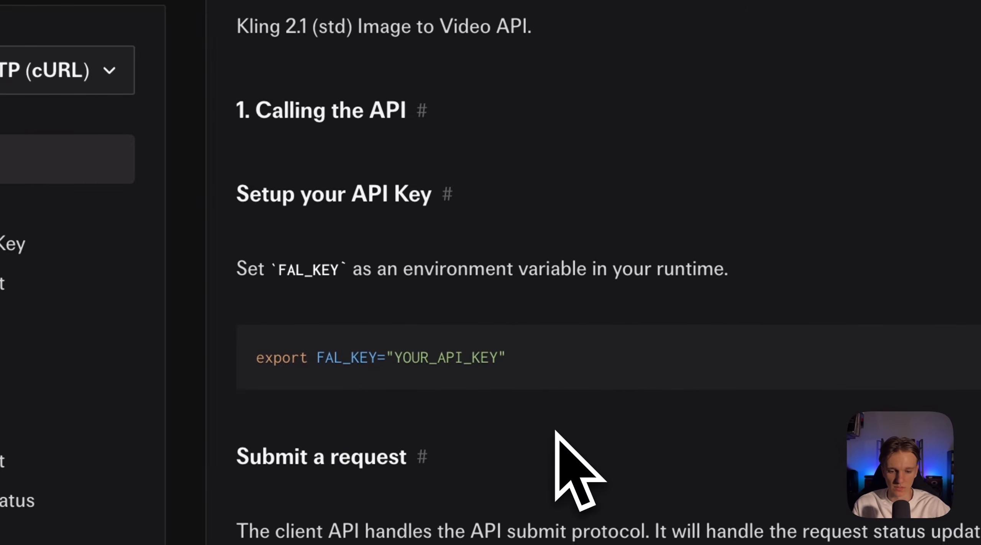
{"action": "scroll", "coordinate": [555, 431], "scroll_direction": "down", "scroll_amount": 10}
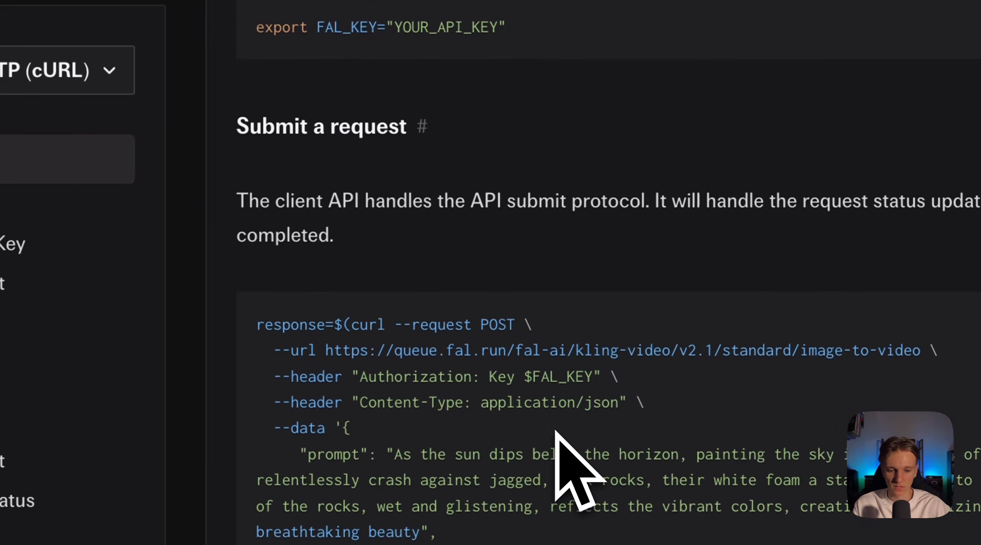
{"action": "left_click_drag", "start_coordinate": [260, 112], "coordinate": [800, 348]}
{"action": "left_click", "coordinate": [523, 299]}
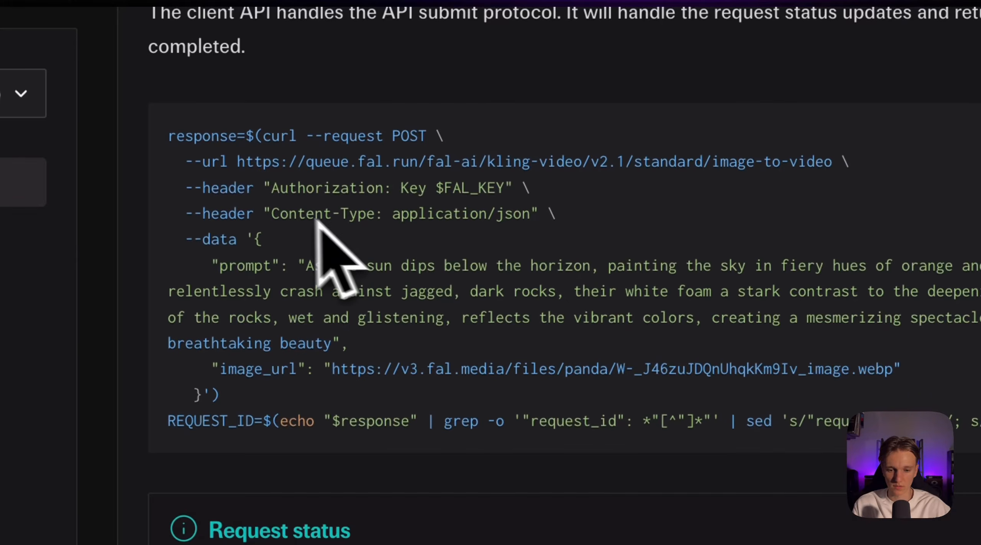
{"action": "left_click_drag", "start_coordinate": [287, 189], "coordinate": [533, 215]}
{"action": "left_click", "coordinate": [317, 186]}
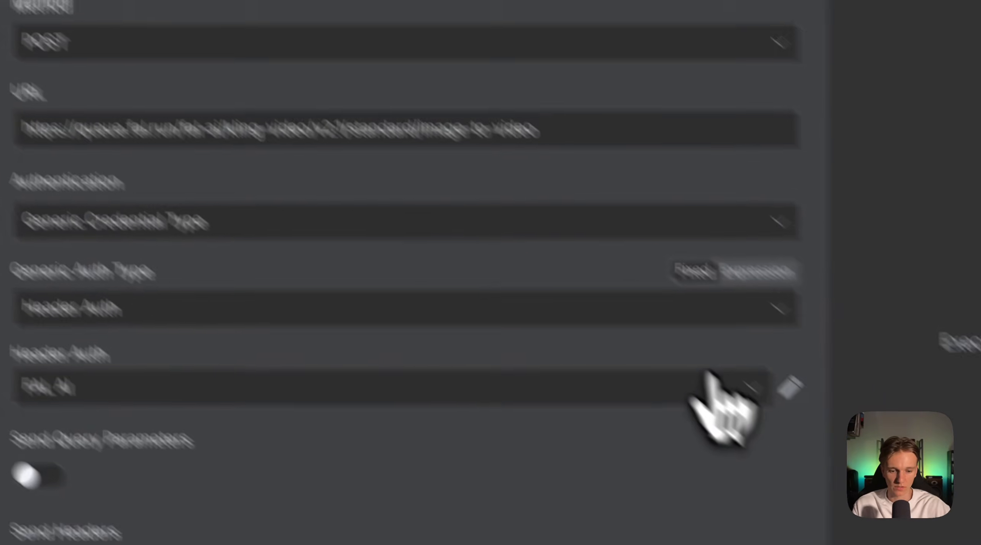
- Try filling in the FAL AI Header Auth credential with the name Authorization and the API key value, and close the credential
{"action": "left_click", "coordinate": [707, 378]}
{"action": "left_click", "coordinate": [368, 266]}
{"action": "left_click", "coordinate": [578, 209]}
{"action": "key", "text": "super+v"}
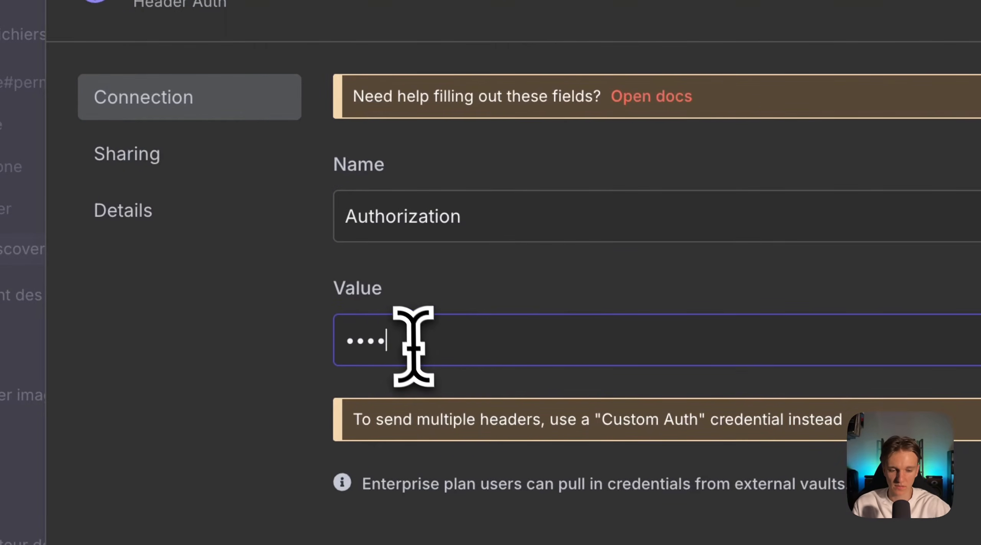
{"action": "left_click_drag", "start_coordinate": [413, 346], "coordinate": [268, 343]}
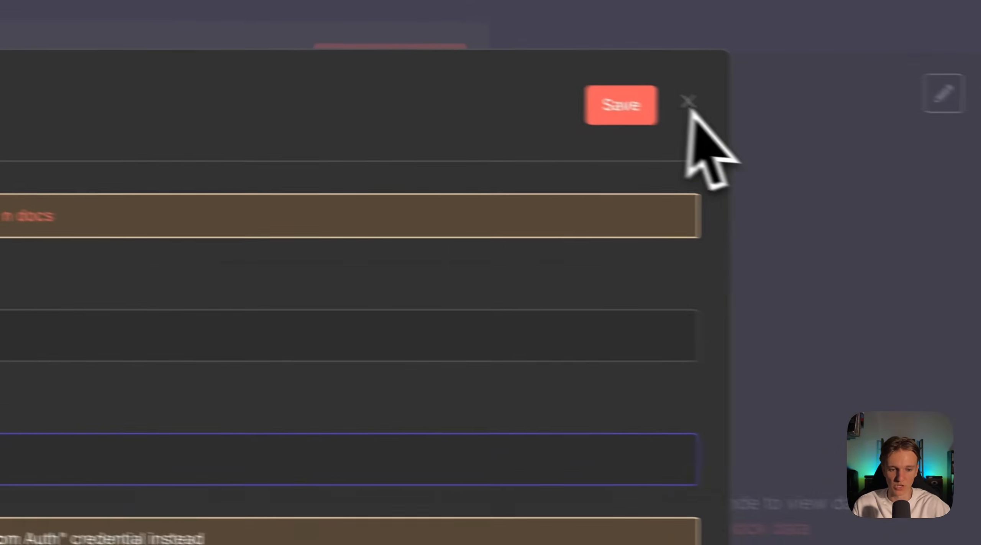
{"action": "left_click", "coordinate": [687, 102]}
{"action": "left_click", "coordinate": [449, 372]}
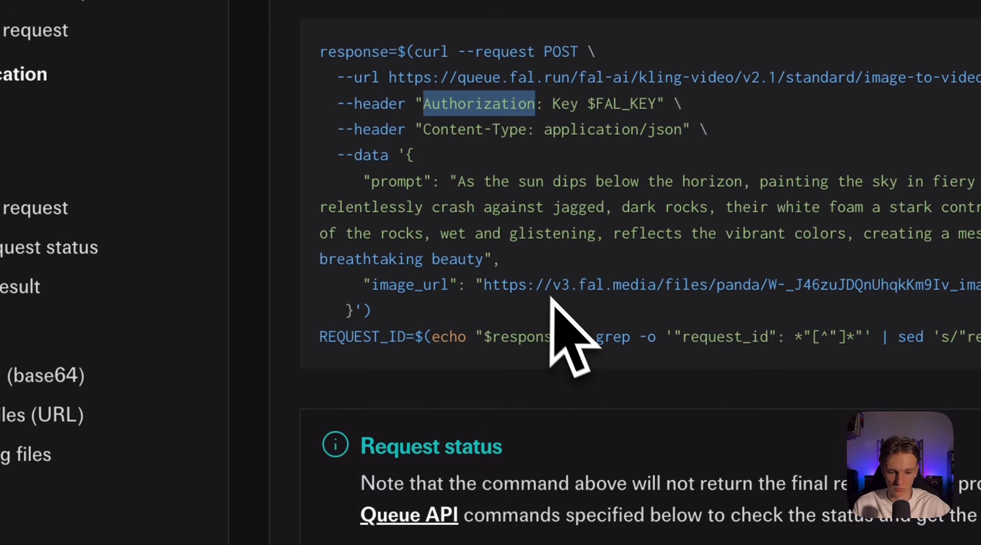
- Try enabling Send Headers on the Générer la vidéo node with two sets of header name and value fields, and turn it back off
{"action": "scroll", "coordinate": [541, 286], "scroll_direction": "up", "scroll_amount": 1}
{"action": "left_click", "coordinate": [572, 150]}
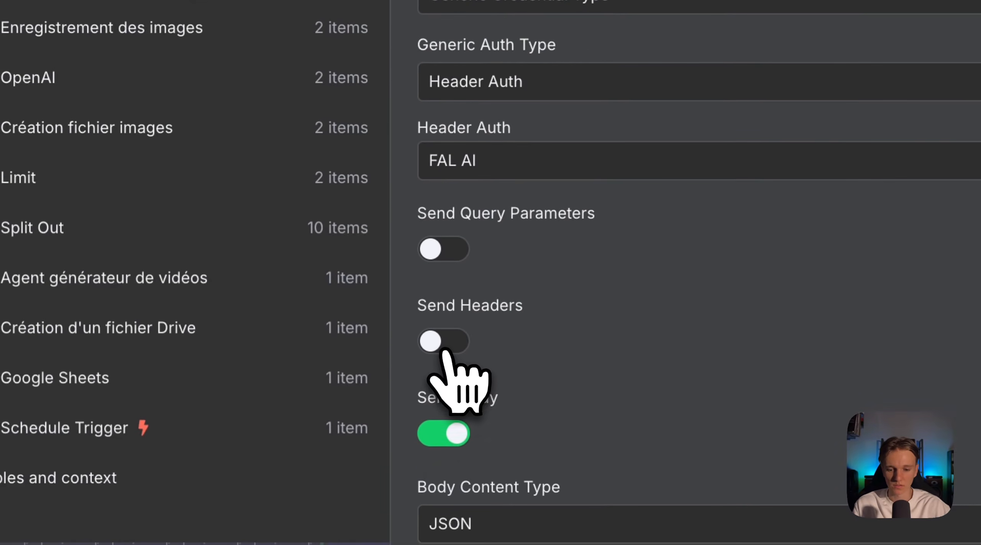
{"action": "left_click", "coordinate": [443, 341]}
{"action": "scroll", "coordinate": [526, 361], "scroll_direction": "down", "scroll_amount": 10}
{"action": "left_click", "coordinate": [567, 195]}
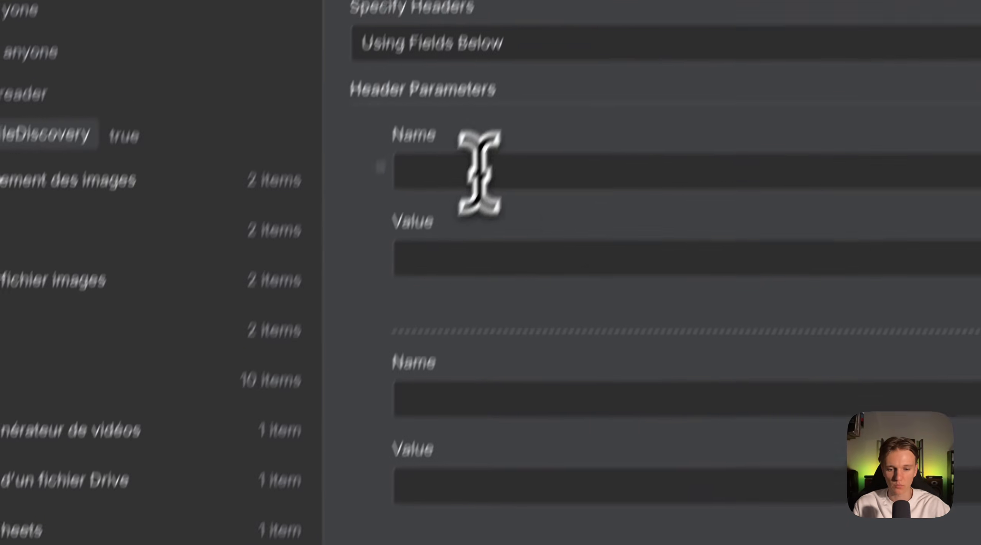
{"action": "left_click", "coordinate": [479, 172]}
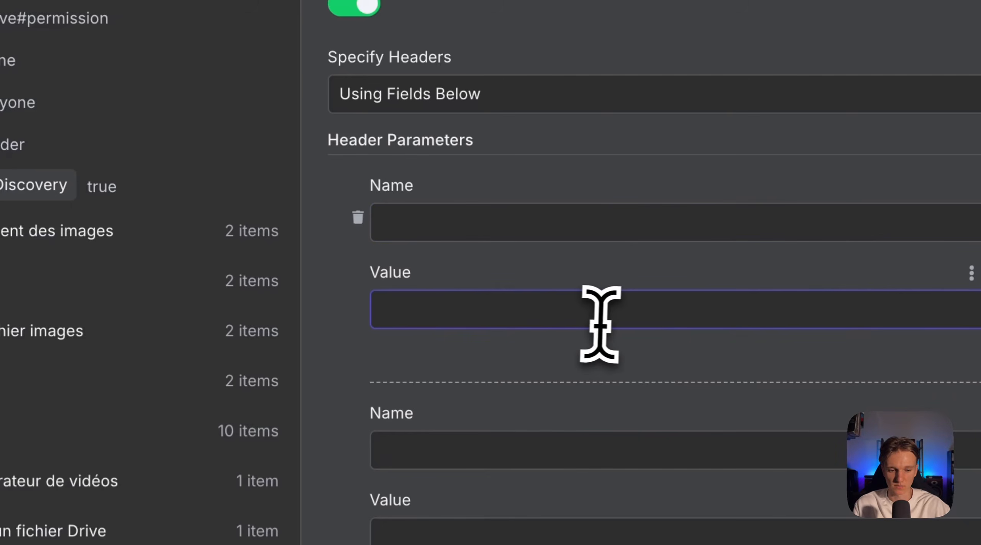
{"action": "scroll", "coordinate": [604, 324], "scroll_direction": "down", "scroll_amount": 4}
{"action": "left_click", "coordinate": [561, 295]}
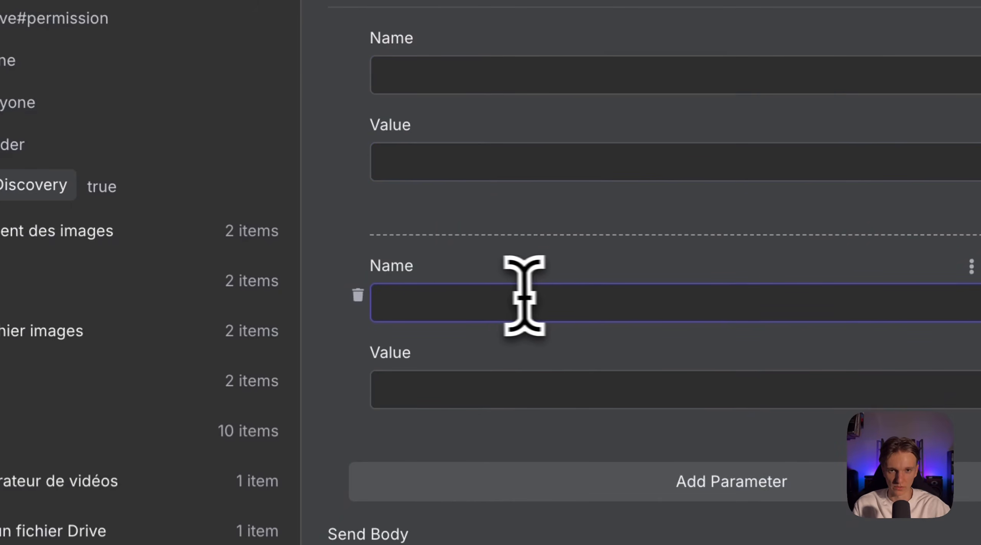
{"action": "scroll", "coordinate": [568, 345], "scroll_direction": "up", "scroll_amount": 7}
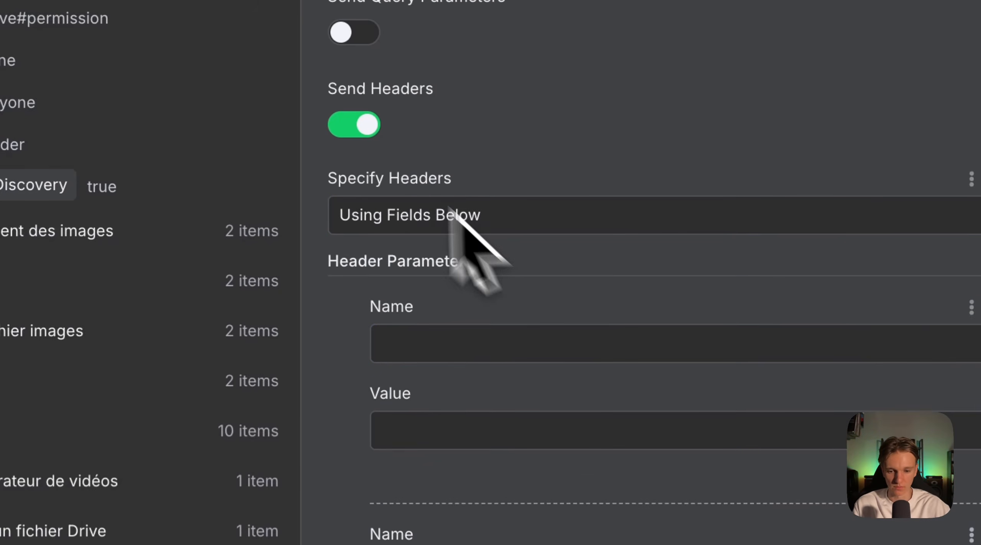
{"action": "left_click", "coordinate": [429, 131]}
{"action": "scroll", "coordinate": [433, 134], "scroll_direction": "up", "scroll_amount": 4}
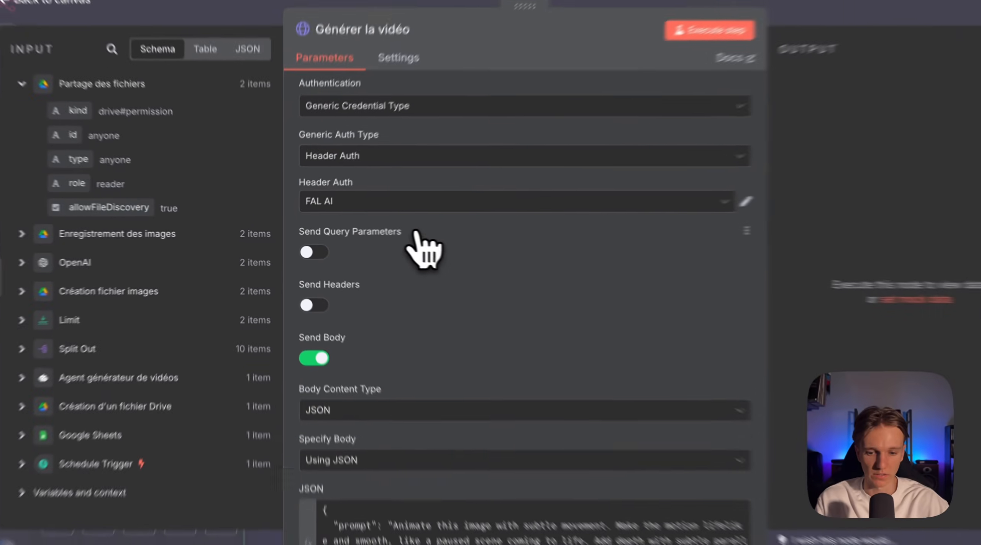
- Compare the node's JSON body with the prompt and image_url data in the Kling cURL request example
{"action": "scroll", "coordinate": [416, 234], "scroll_direction": "down", "scroll_amount": 2}
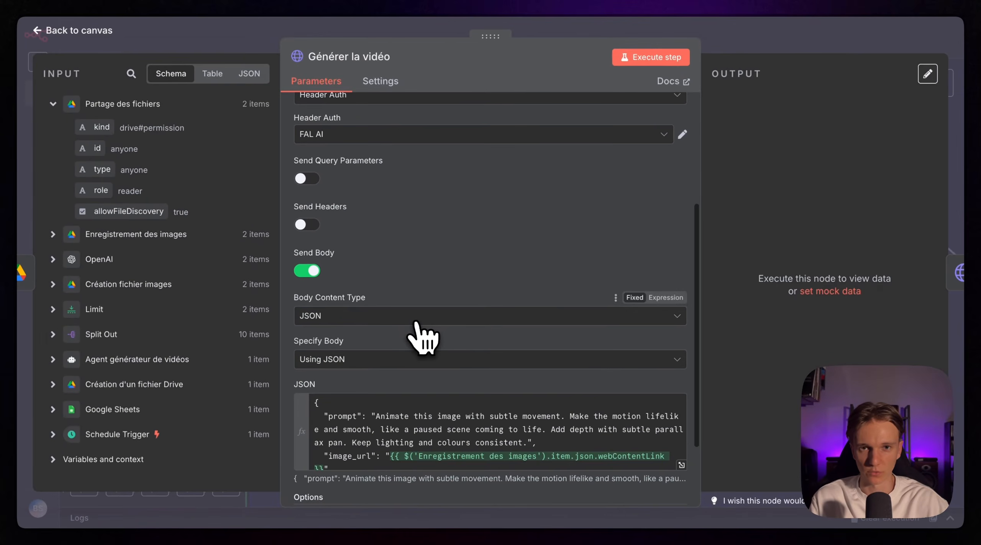
{"action": "scroll", "coordinate": [424, 338], "scroll_direction": "down", "scroll_amount": 2}
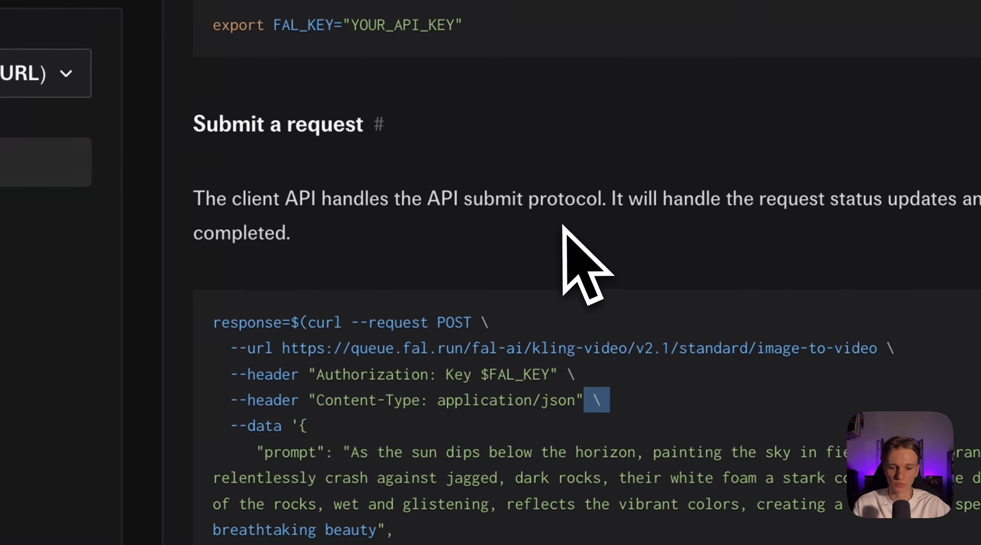
{"action": "scroll", "coordinate": [564, 225], "scroll_direction": "down", "scroll_amount": 1}
{"action": "left_click_drag", "start_coordinate": [268, 383], "coordinate": [978, 397]}
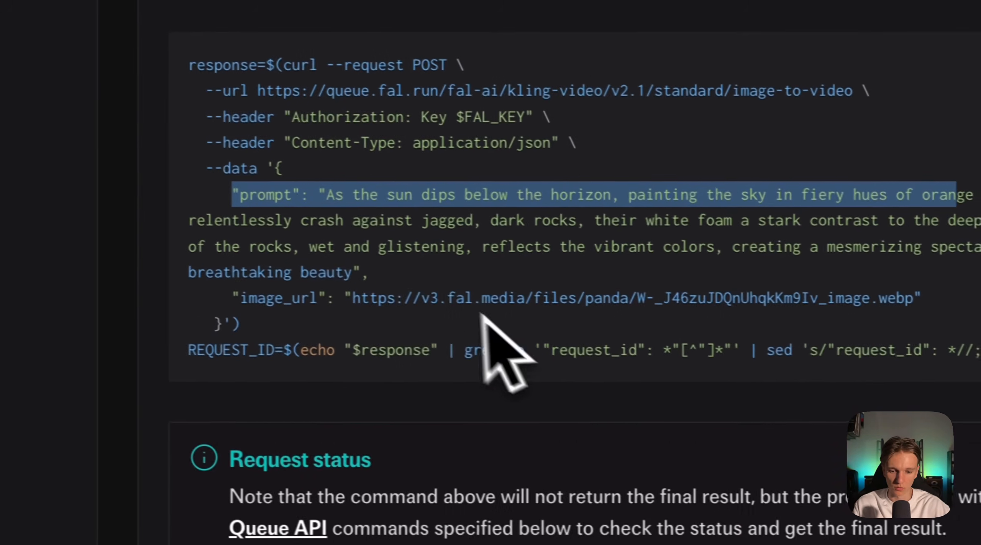
- Highlight the prompt text and the image_url value in the data block of the cURL example
{"action": "left_click_drag", "start_coordinate": [352, 271], "coordinate": [311, 202]}
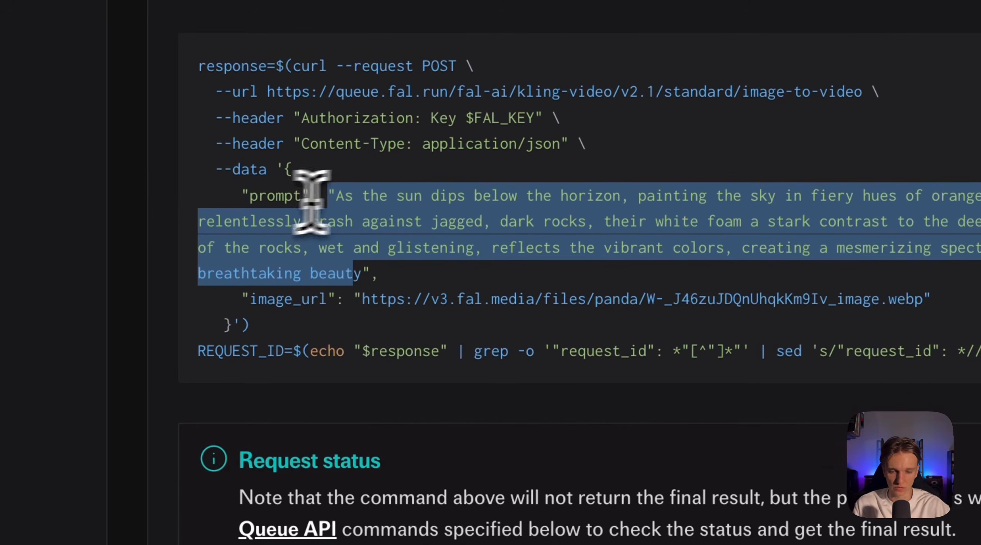
{"action": "left_click", "coordinate": [383, 228]}
{"action": "left_click_drag", "start_coordinate": [356, 299], "coordinate": [881, 300]}
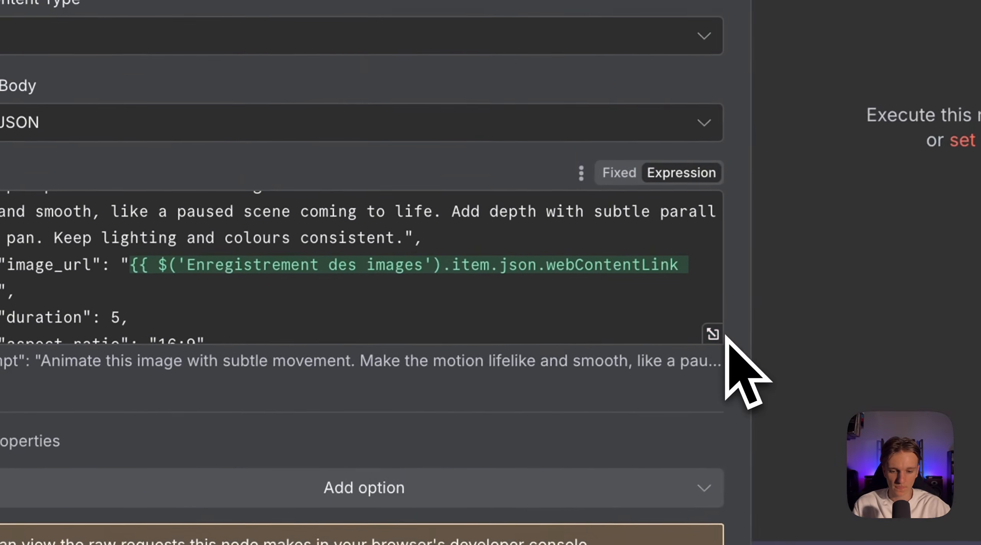
- Expand the node's JSON body expression and examine its prompt text and the image_url expression
{"action": "left_click", "coordinate": [713, 334]}
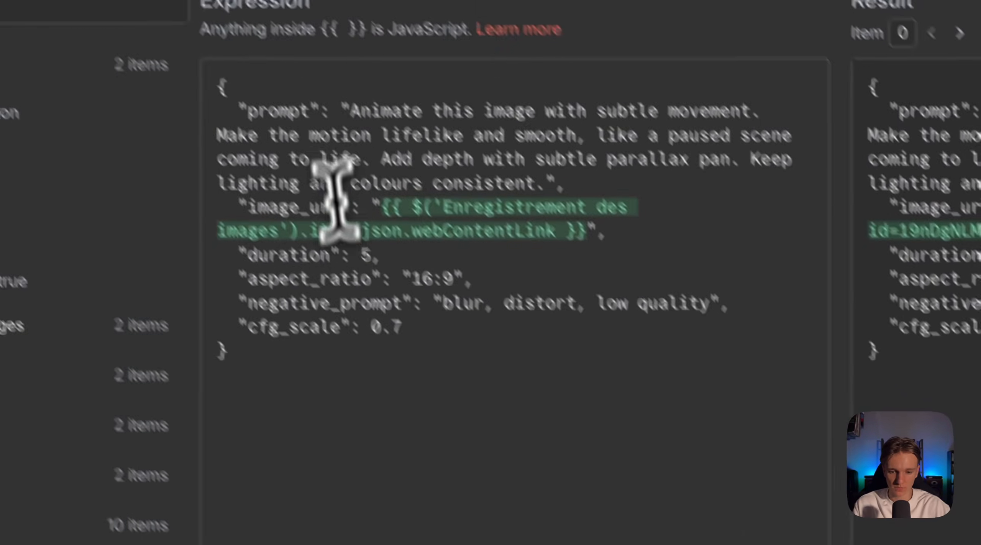
{"action": "left_click_drag", "start_coordinate": [350, 111], "coordinate": [547, 176]}
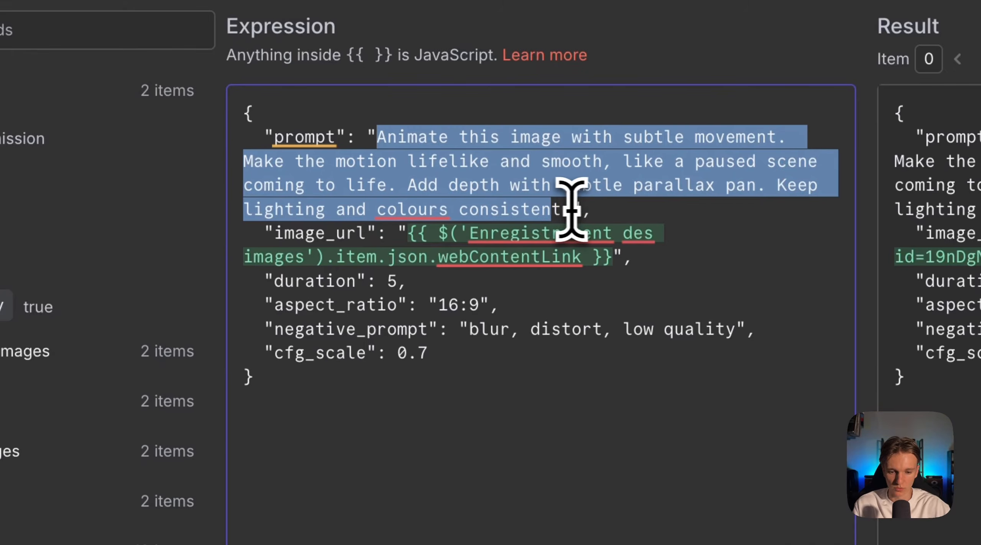
{"action": "left_click", "coordinate": [567, 153]}
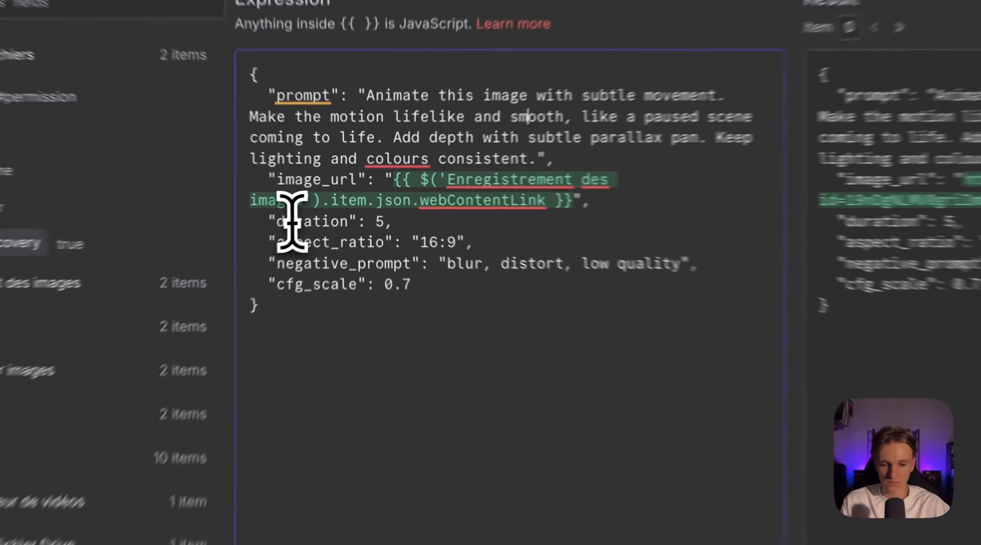
{"action": "left_click_drag", "start_coordinate": [327, 205], "coordinate": [371, 205]}
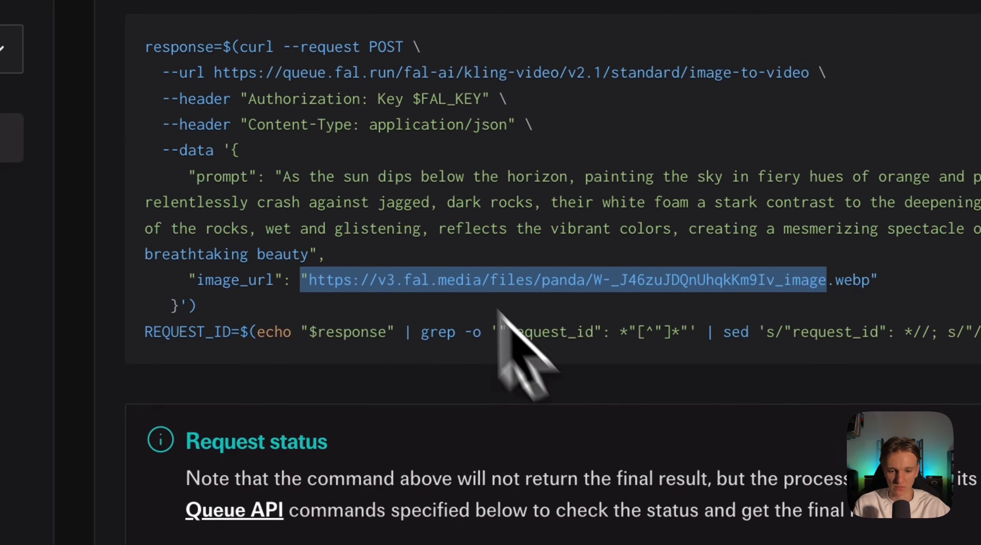
- Read the fal.ai Kling documentation below the cURL example, going past the Files section
{"action": "left_click", "coordinate": [394, 208]}
{"action": "scroll", "coordinate": [394, 208], "scroll_direction": "down", "scroll_amount": 20}
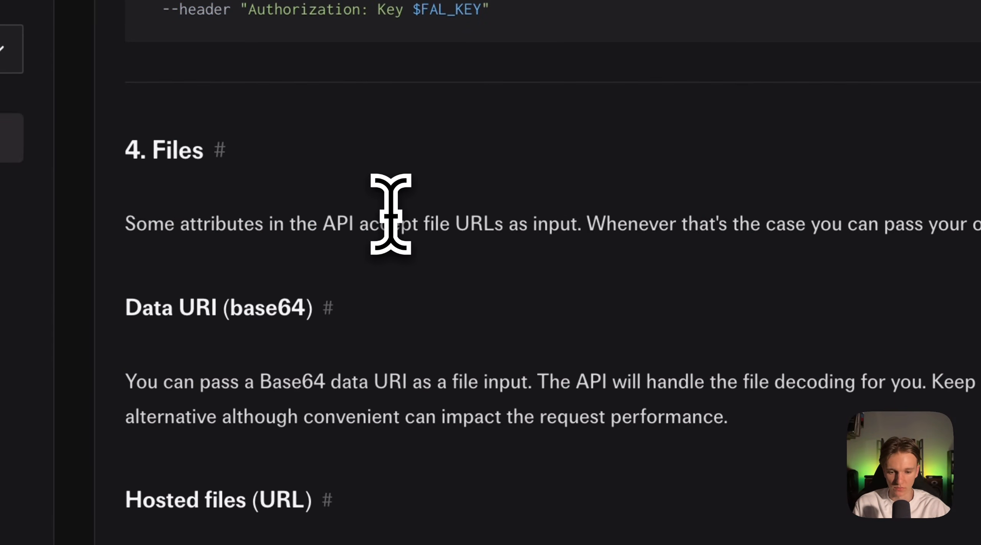
{"action": "scroll", "coordinate": [391, 214], "scroll_direction": "down", "scroll_amount": 10}
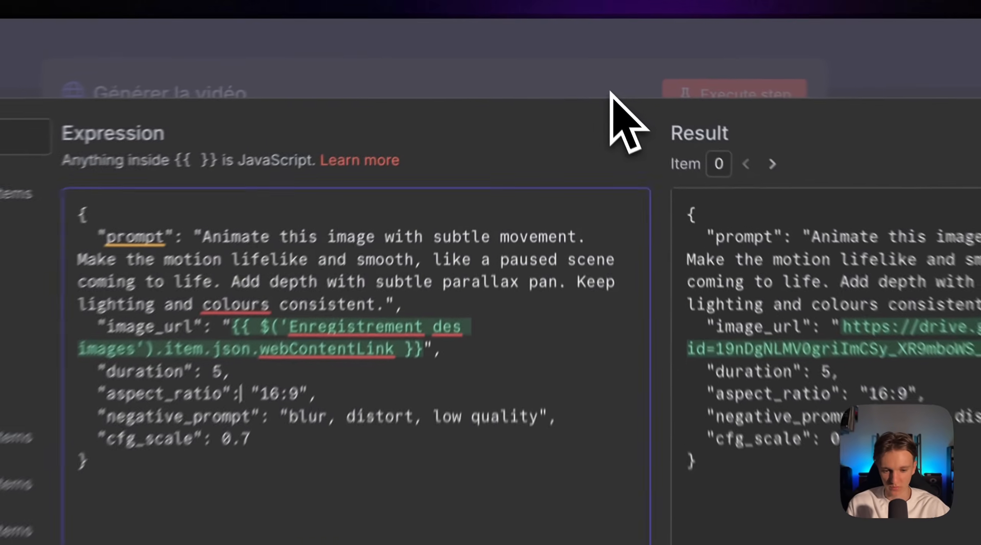
- Close the expanded JSON body, execute the Générer la vidéo node, and return to the canvas
{"action": "left_click", "coordinate": [587, 57]}
{"action": "scroll", "coordinate": [611, 148], "scroll_direction": "up", "scroll_amount": 8}
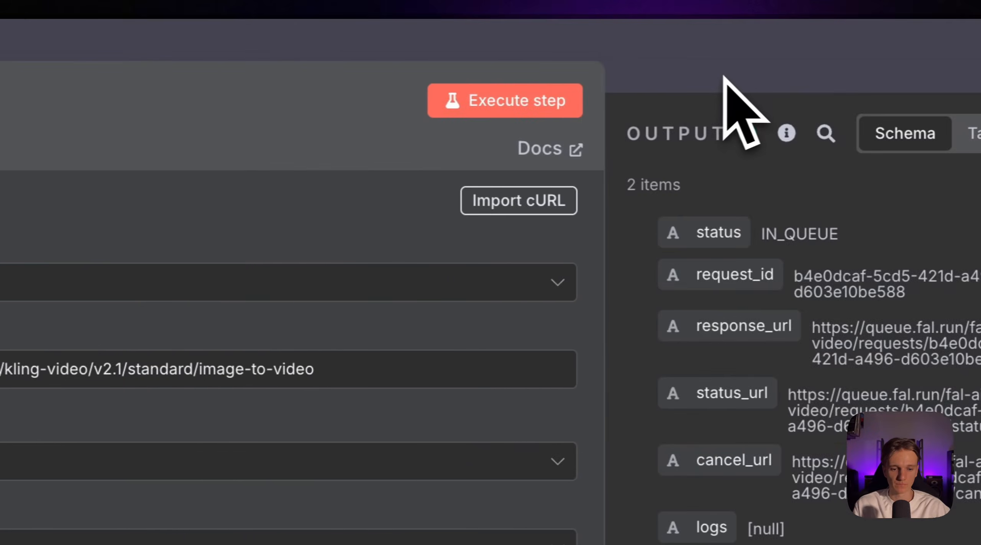
{"action": "left_click", "coordinate": [724, 76]}
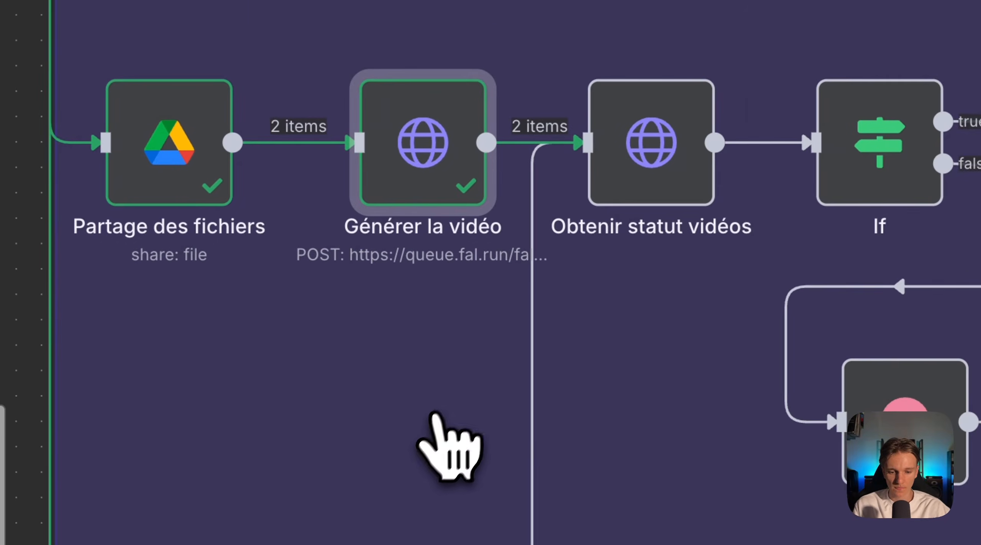
- Open the Obtenir statut vidéos node and execute it
{"action": "left_click", "coordinate": [651, 165]}
{"action": "double_click", "coordinate": [651, 165]}
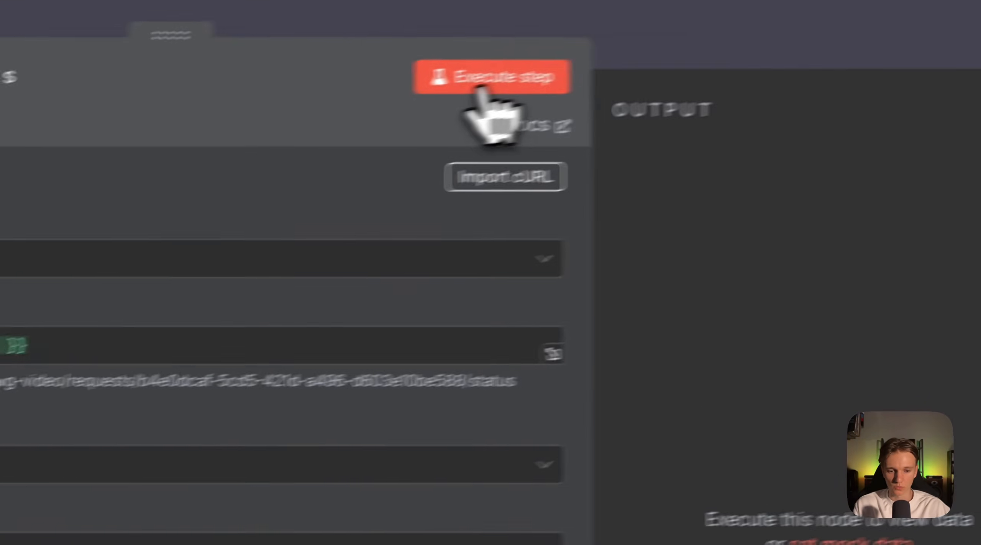
{"action": "left_click", "coordinate": [483, 79]}
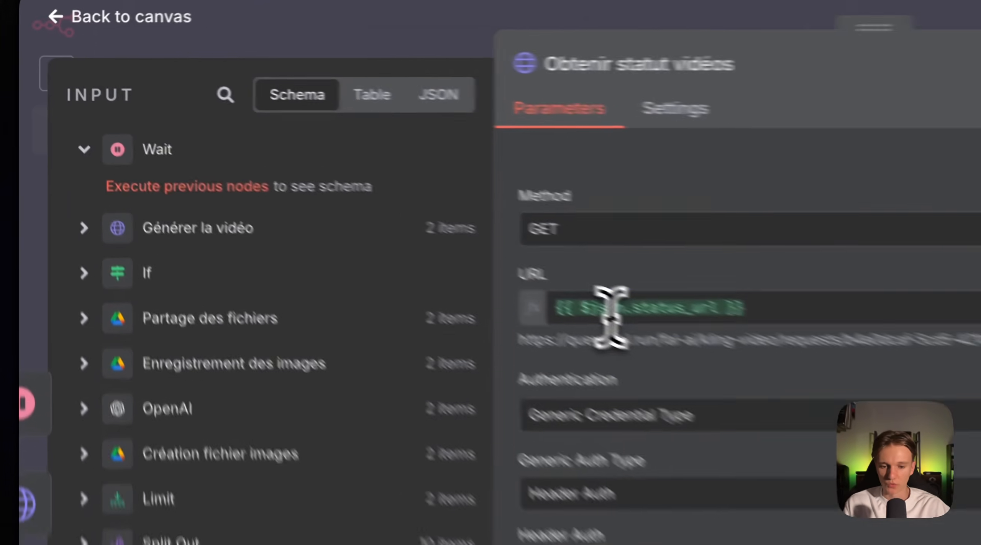
- Compare the URL expression {{ $json.status_url }} with the status_url field from Générer la vidéo, and check the status node's output
{"action": "triple_click", "coordinate": [345, 193]}
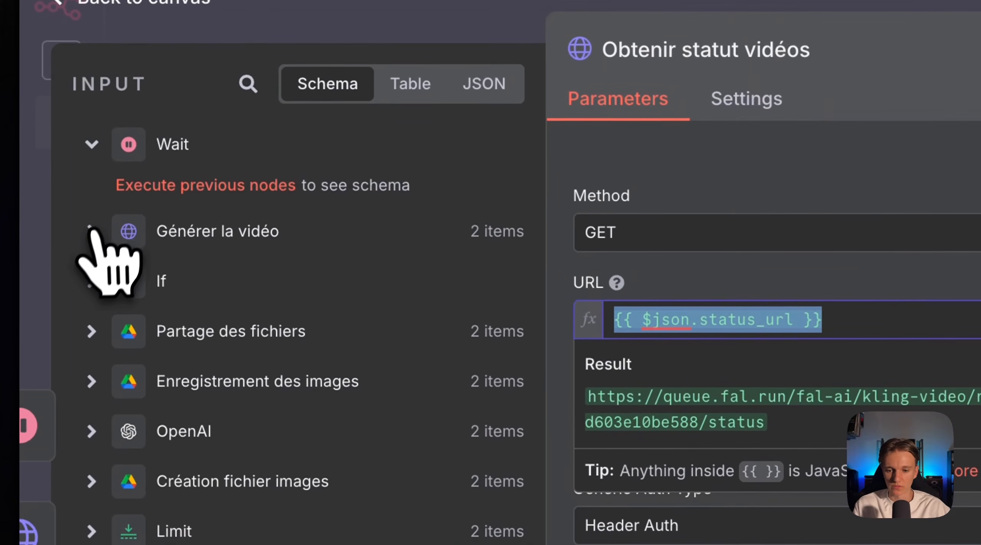
{"action": "left_click", "coordinate": [91, 230]}
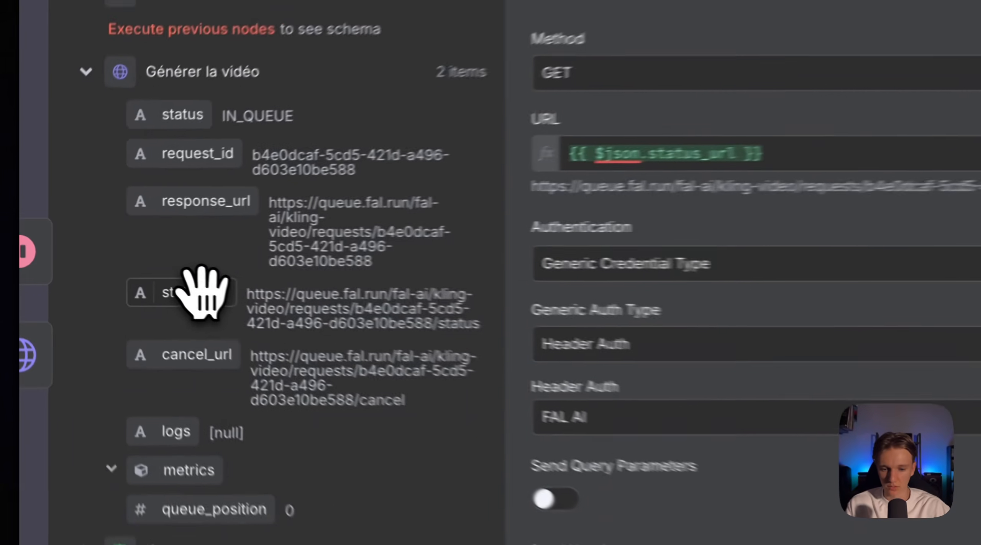
{"action": "left_click_drag", "start_coordinate": [117, 267], "coordinate": [152, 275]}
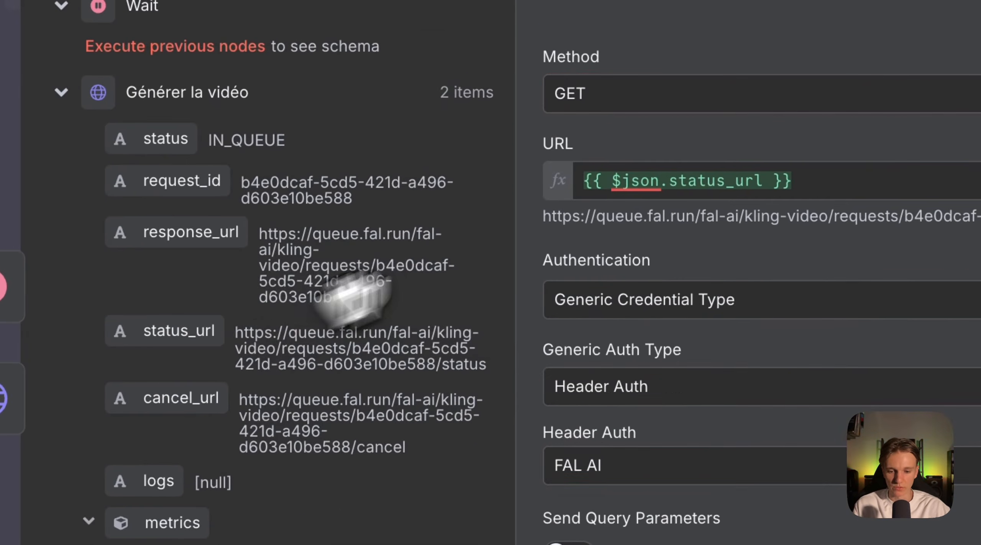
{"action": "scroll", "coordinate": [518, 357], "scroll_direction": "down", "scroll_amount": 3}
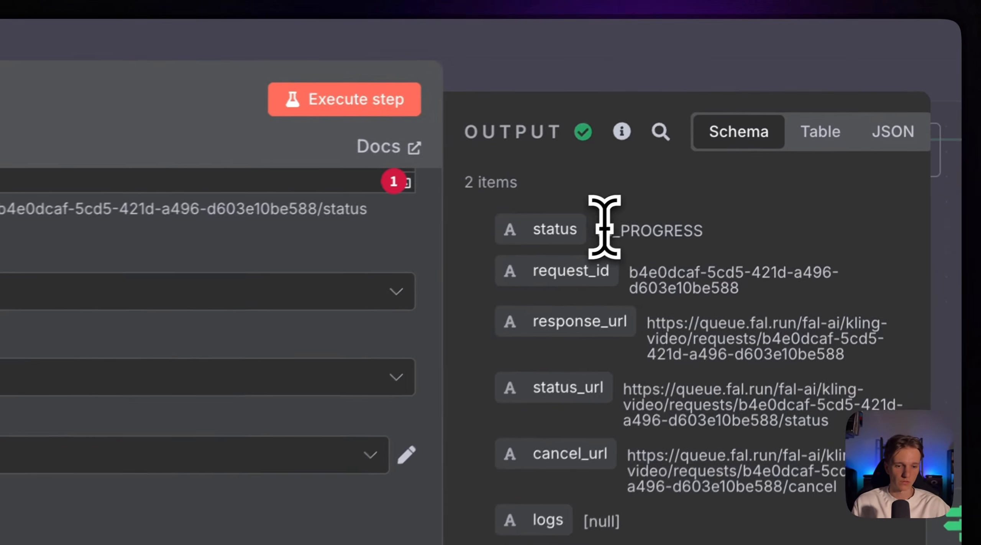
{"action": "left_click_drag", "start_coordinate": [867, 131], "coordinate": [788, 119]}
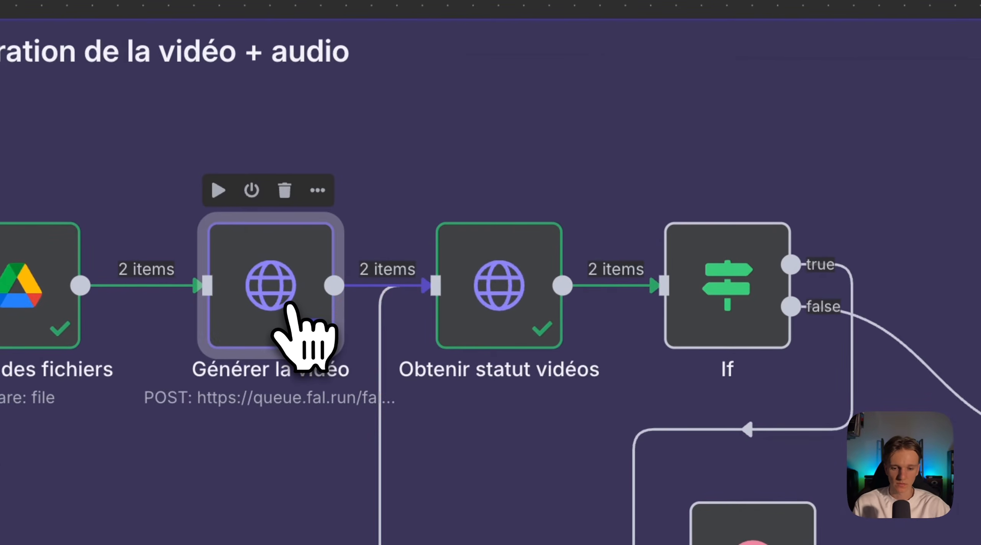
- Pin the output data of the Générer la vidéo node and save the workflow
{"action": "left_click_drag", "start_coordinate": [288, 305], "coordinate": [265, 301]}
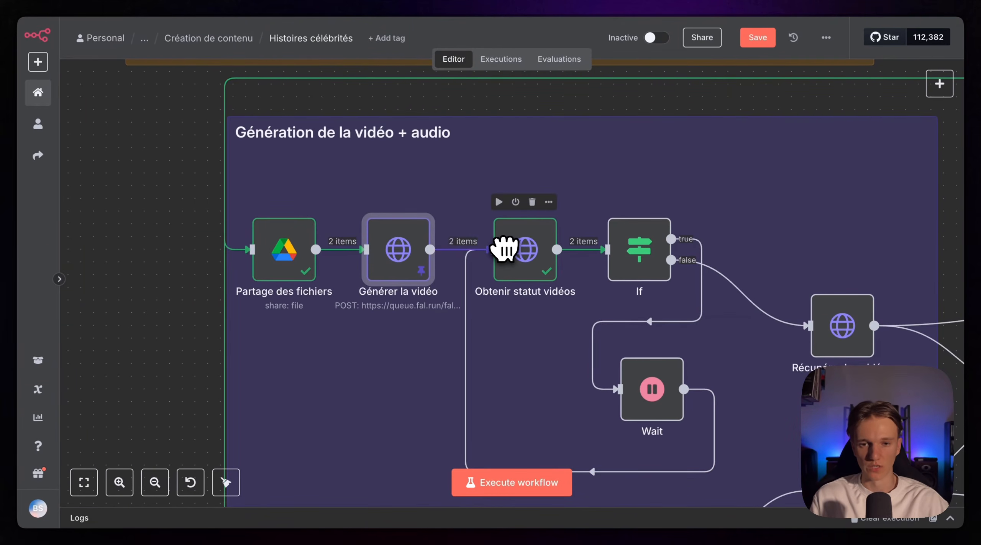
{"action": "scroll", "coordinate": [504, 249], "scroll_direction": "up", "scroll_amount": 5}
{"action": "scroll", "coordinate": [502, 249], "scroll_direction": "right", "scroll_amount": 2}
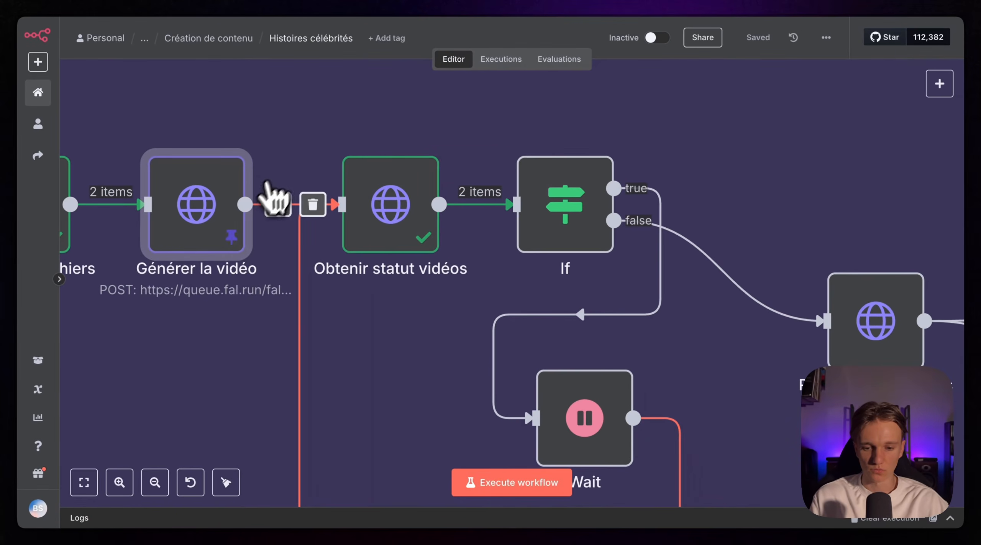
{"action": "scroll", "coordinate": [671, 154], "scroll_direction": "down", "scroll_amount": 2}
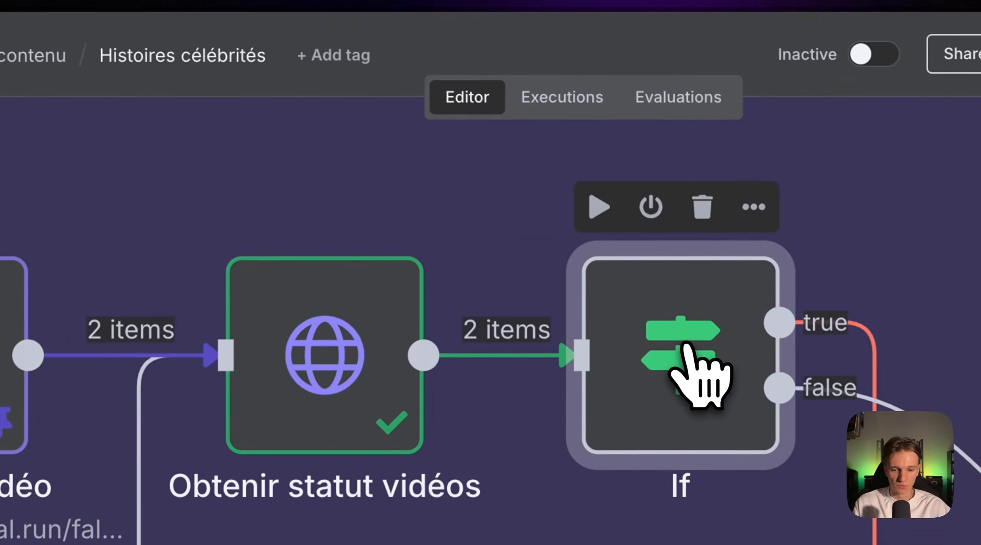
- Review the If node's condition that {{ $json.status }} is equal to IN_PROGRESS, and execute the node
{"action": "double_click", "coordinate": [562, 190]}
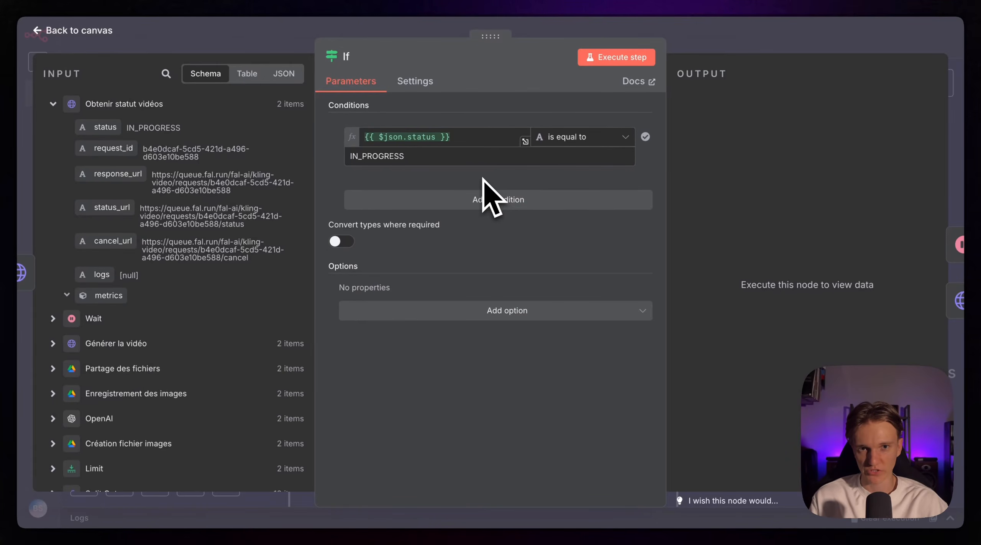
{"action": "left_click", "coordinate": [396, 138]}
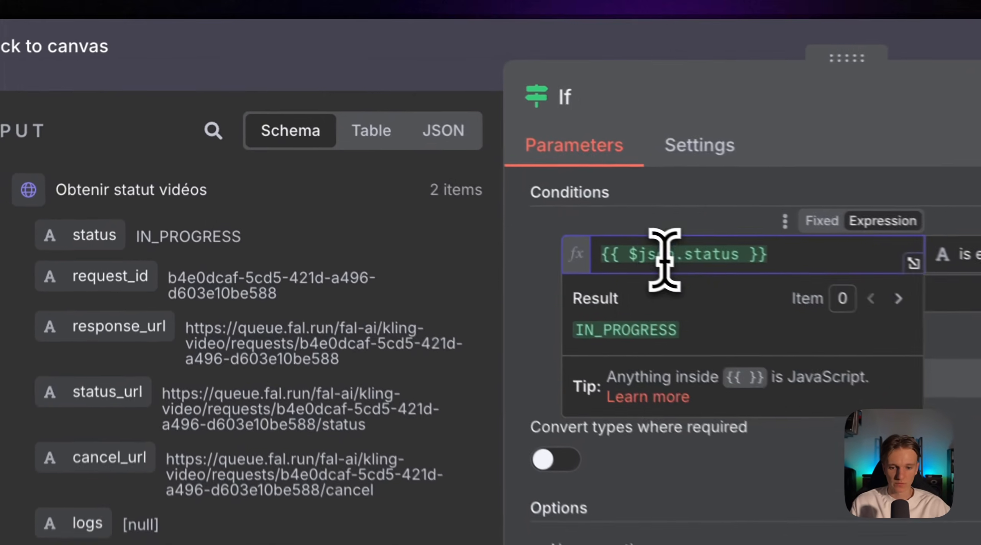
{"action": "triple_click", "coordinate": [397, 137]}
{"action": "left_click", "coordinate": [415, 112]}
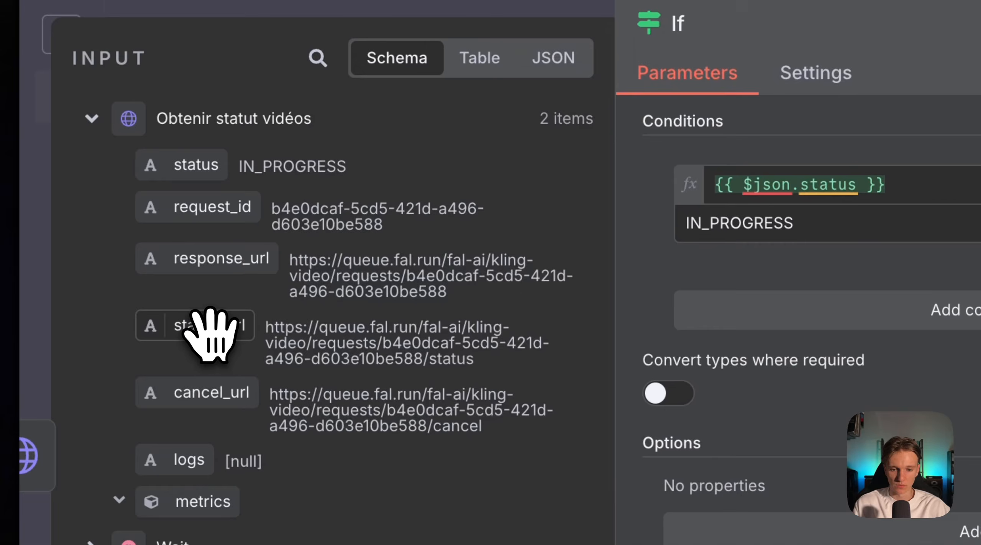
{"action": "left_click_drag", "start_coordinate": [210, 327], "coordinate": [537, 218]}
{"action": "left_click_drag", "start_coordinate": [199, 166], "coordinate": [209, 203]}
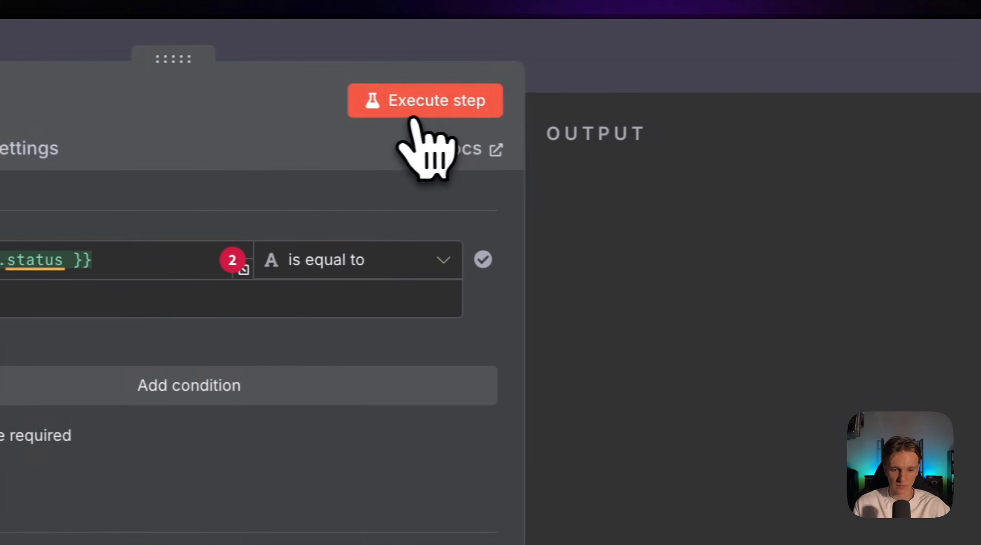
{"action": "left_click", "coordinate": [411, 111]}
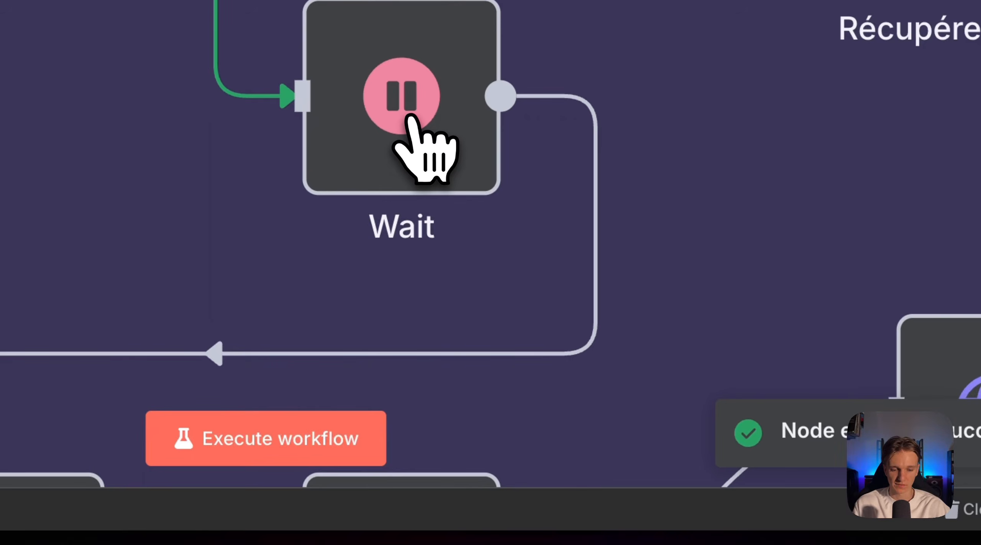
- Check the Wait node's settings, and search the node library for "wai" to locate the Wait node
{"action": "double_click", "coordinate": [412, 118]}
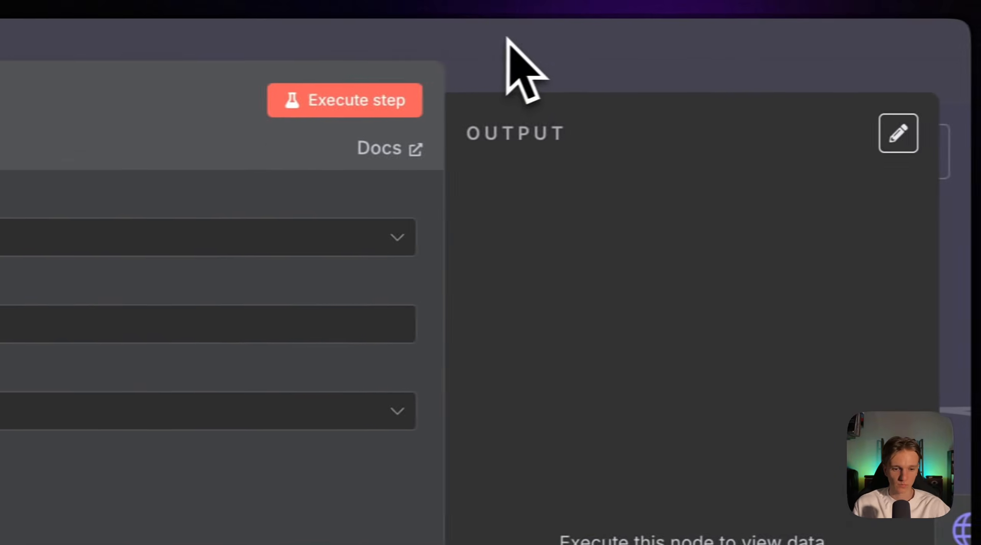
{"action": "left_click", "coordinate": [509, 38]}
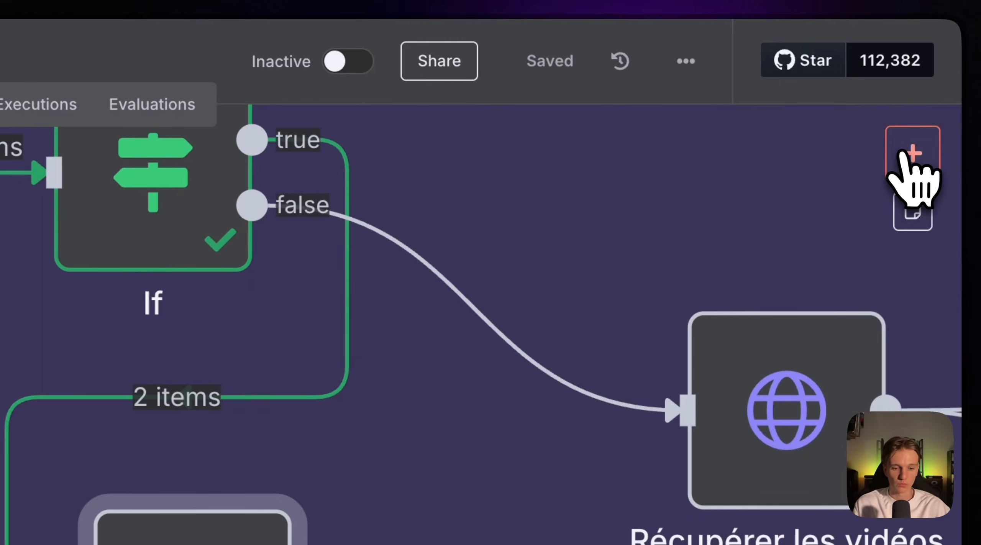
{"action": "left_click", "coordinate": [904, 154]}
{"action": "type", "text": "wai"}
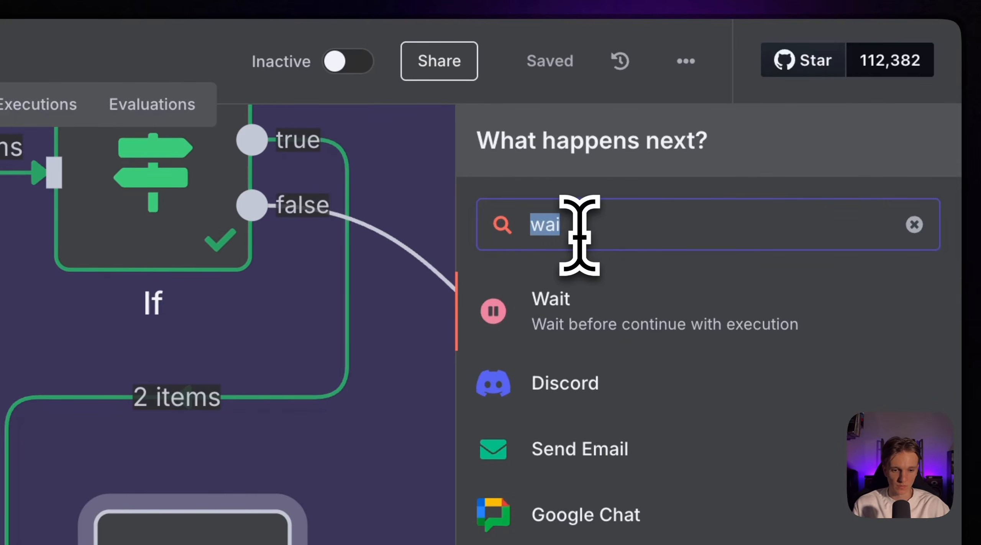
{"action": "key", "text": "BackSpace"}
{"action": "key", "text": "Escape"}
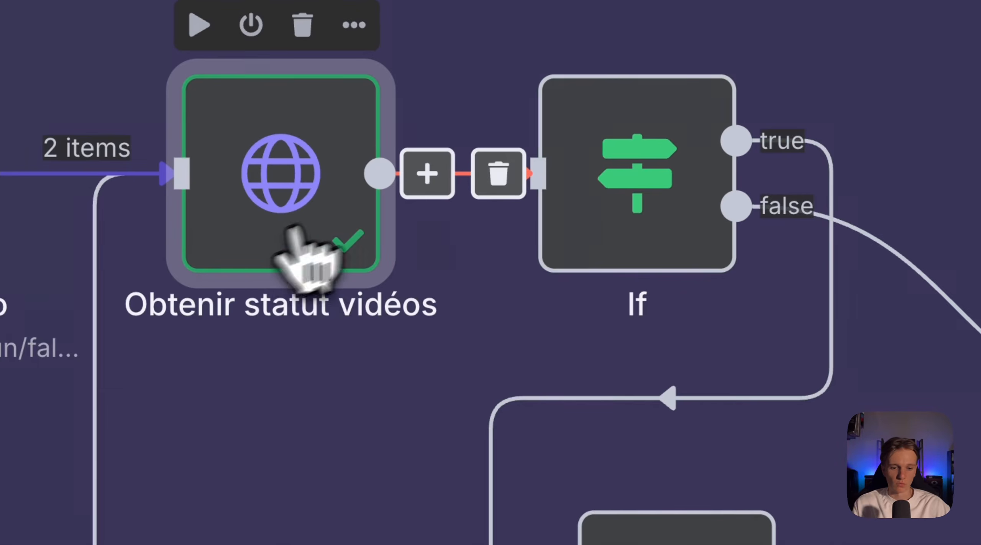
- Recheck the Obtenir statut vidéos node and open the Récupérer les vidéos node
{"action": "double_click", "coordinate": [295, 229]}
{"action": "key", "text": "Escape"}
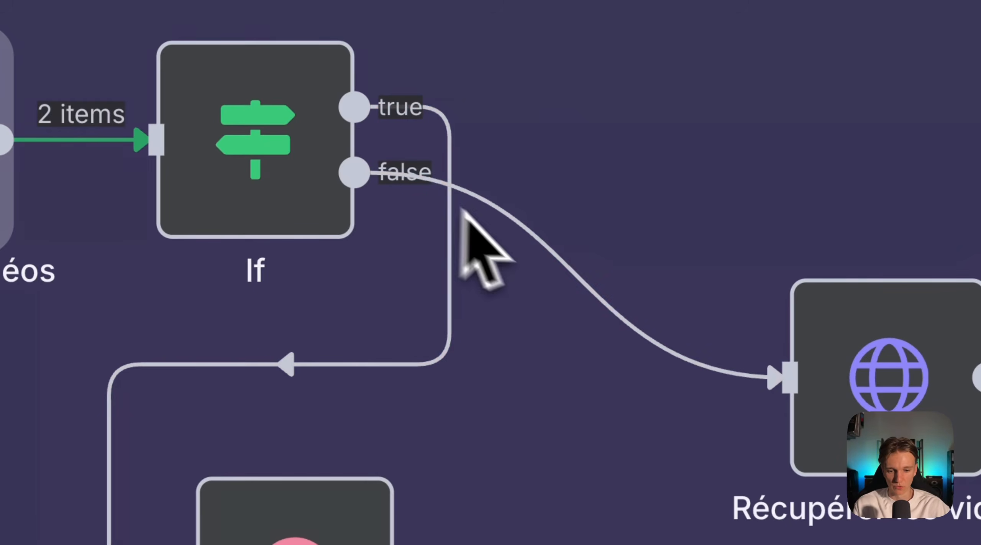
{"action": "left_click", "coordinate": [824, 378]}
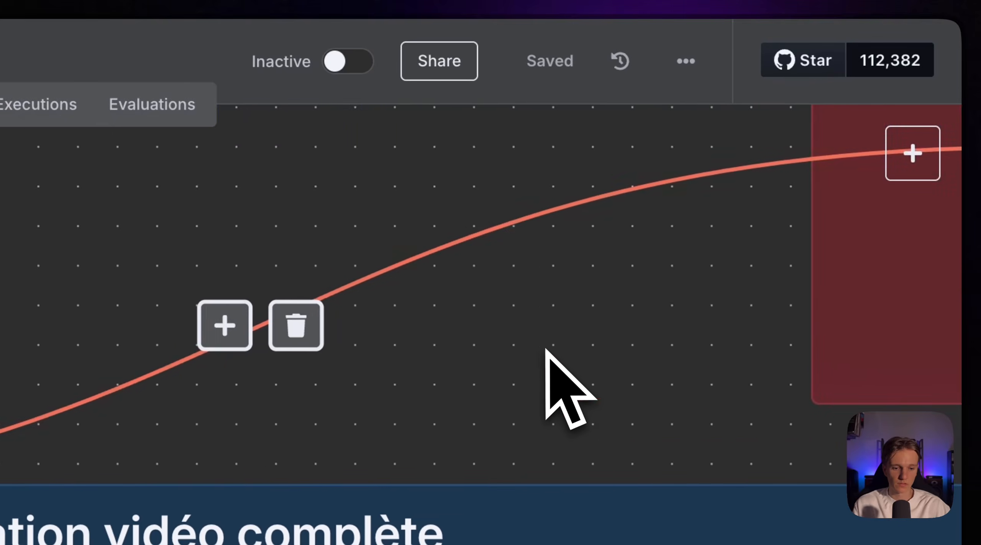
- Look over the Enregistrement des vidéos section, from the Création fichier Vidéos node to the Enregistrement vidéos node
{"action": "scroll", "coordinate": [552, 383], "scroll_direction": "right", "scroll_amount": 10}
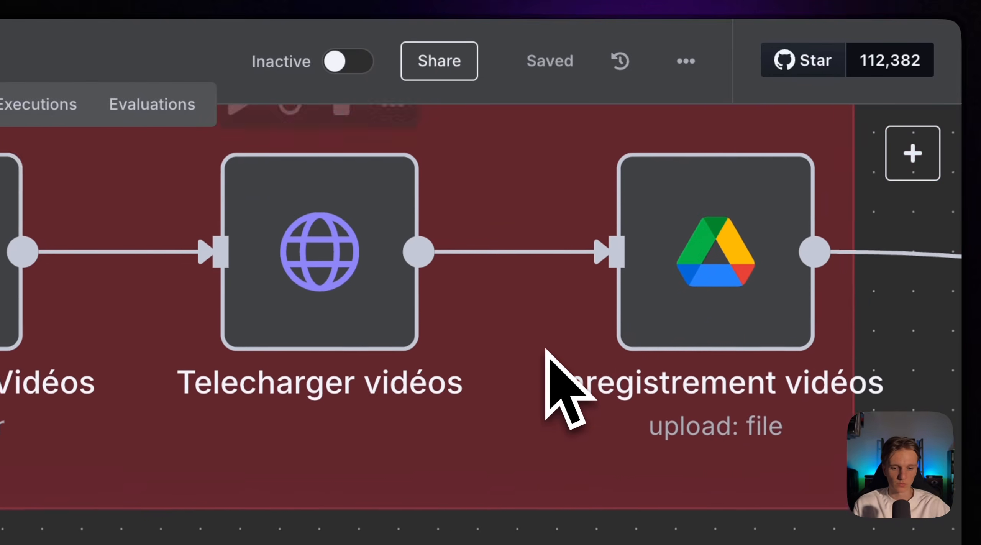
{"action": "scroll", "coordinate": [546, 349], "scroll_direction": "right", "scroll_amount": 3}
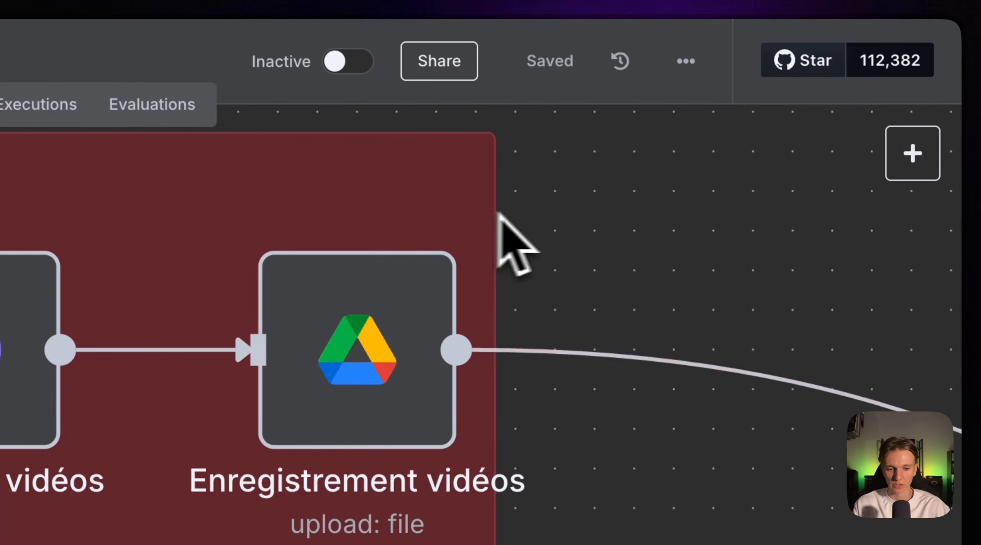
{"action": "left_click", "coordinate": [557, 74]}
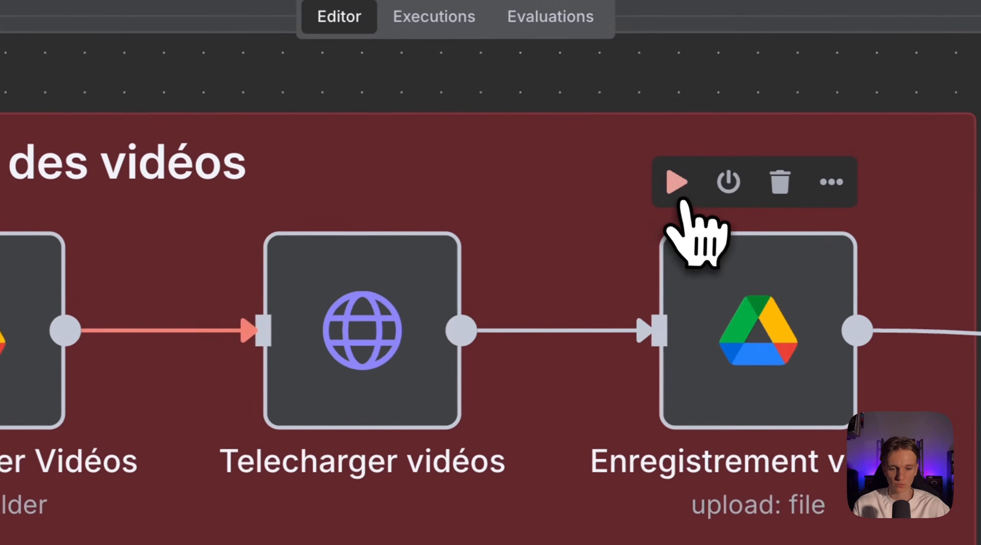
{"action": "left_click", "coordinate": [678, 182]}
{"action": "scroll", "coordinate": [479, 291], "scroll_direction": "left", "scroll_amount": 5}
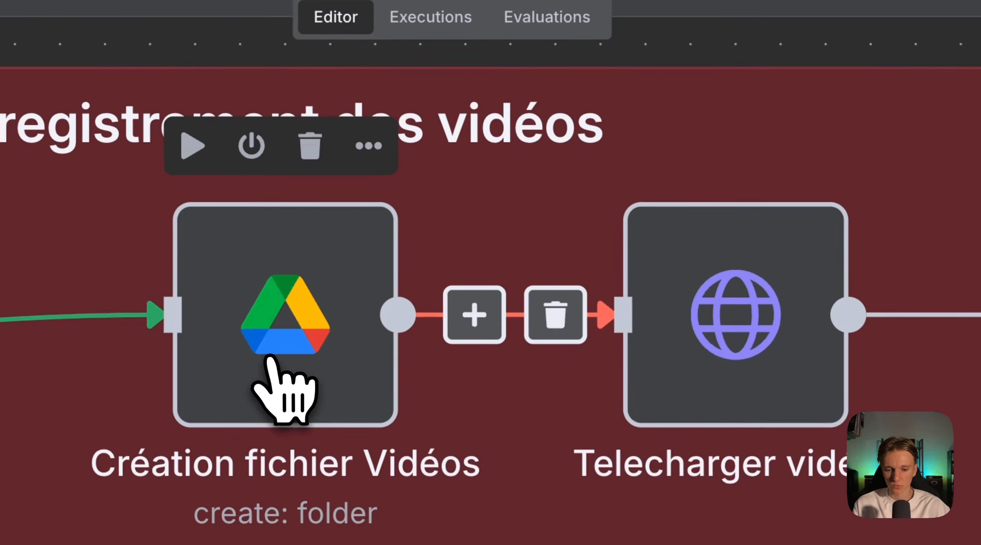
- Compare the Enregistrement des vidéos section with the Génération d'images section, and open the Création fichier Vidéos node
{"action": "scroll", "coordinate": [278, 363], "scroll_direction": "up", "scroll_amount": 4}
{"action": "left_click", "coordinate": [379, 322]}
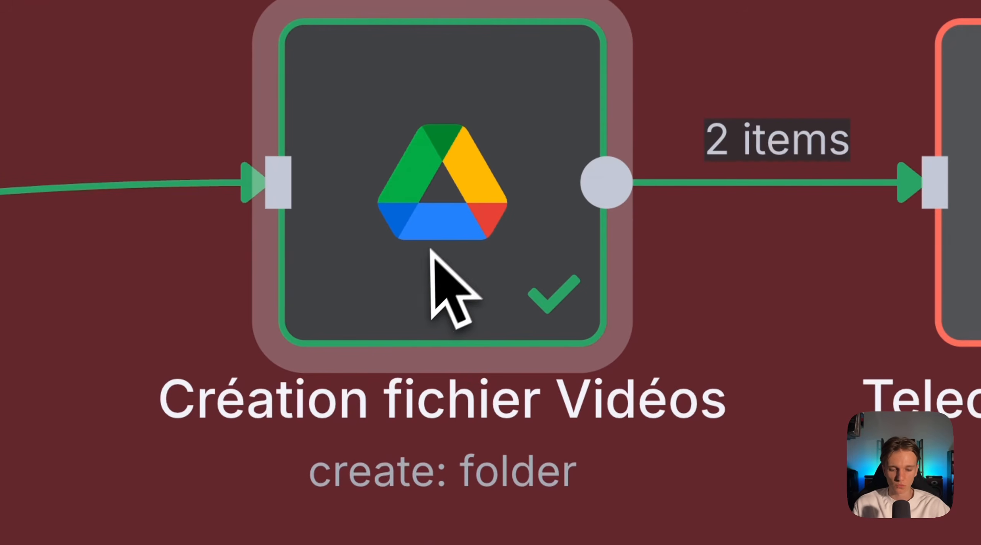
{"action": "scroll", "coordinate": [463, 210], "scroll_direction": "down", "scroll_amount": 3}
{"action": "scroll", "coordinate": [552, 222], "scroll_direction": "up", "scroll_amount": 4}
{"action": "scroll", "coordinate": [552, 223], "scroll_direction": "right", "scroll_amount": 5}
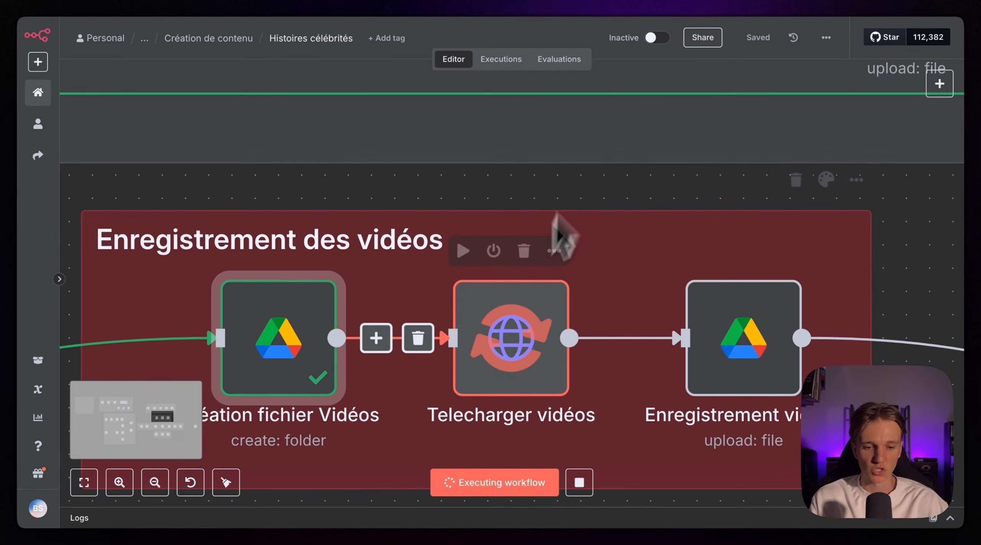
{"action": "scroll", "coordinate": [503, 385], "scroll_direction": "down", "scroll_amount": 5}
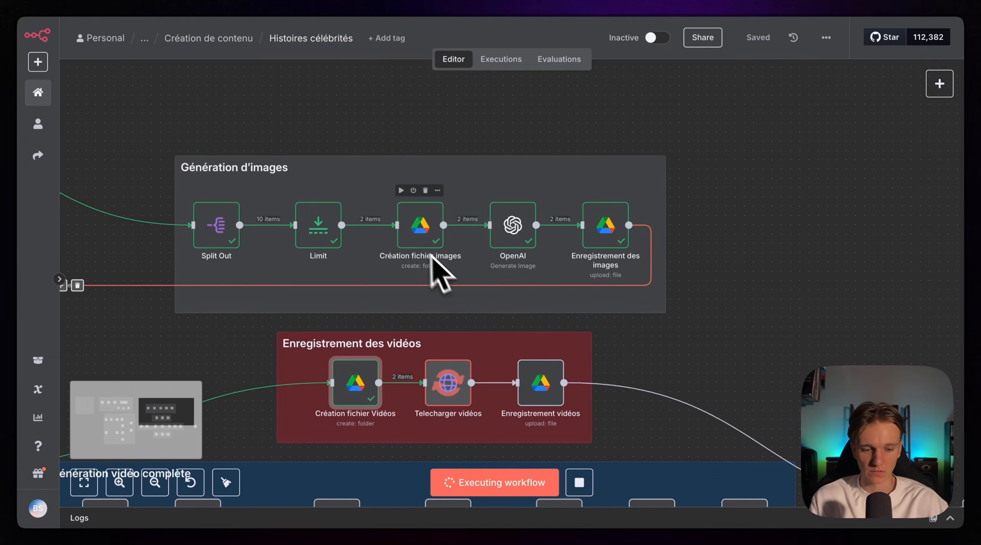
{"action": "scroll", "coordinate": [397, 312], "scroll_direction": "up", "scroll_amount": 3}
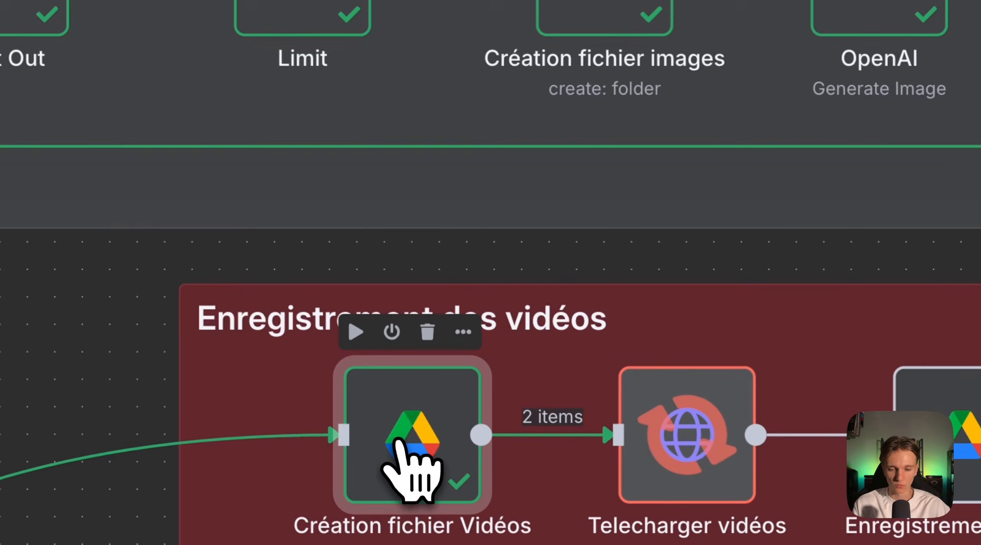
{"action": "double_click", "coordinate": [400, 345]}
{"action": "left_click", "coordinate": [424, 327]}
{"action": "left_click", "coordinate": [432, 283]}
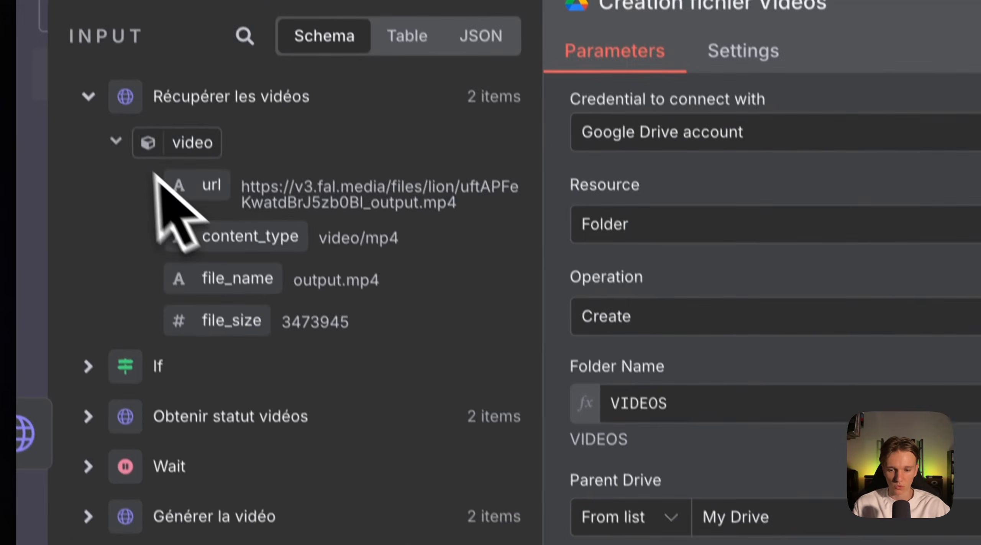
- Look through the Création fichier Vidéos node's input list for the Création d'un fichier Drive data used as parent folder, and return to the canvas
{"action": "left_click", "coordinate": [91, 108]}
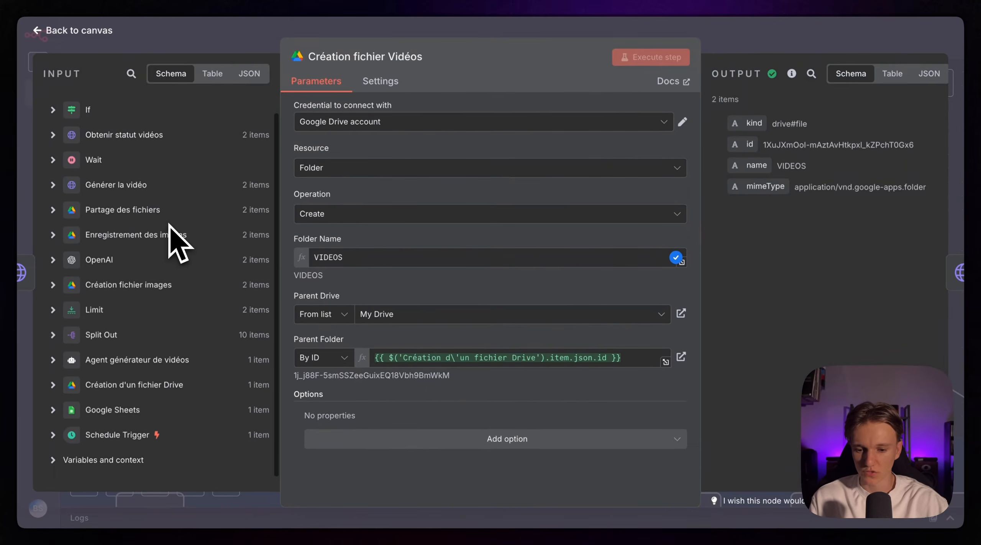
{"action": "scroll", "coordinate": [323, 349], "scroll_direction": "down", "scroll_amount": 1}
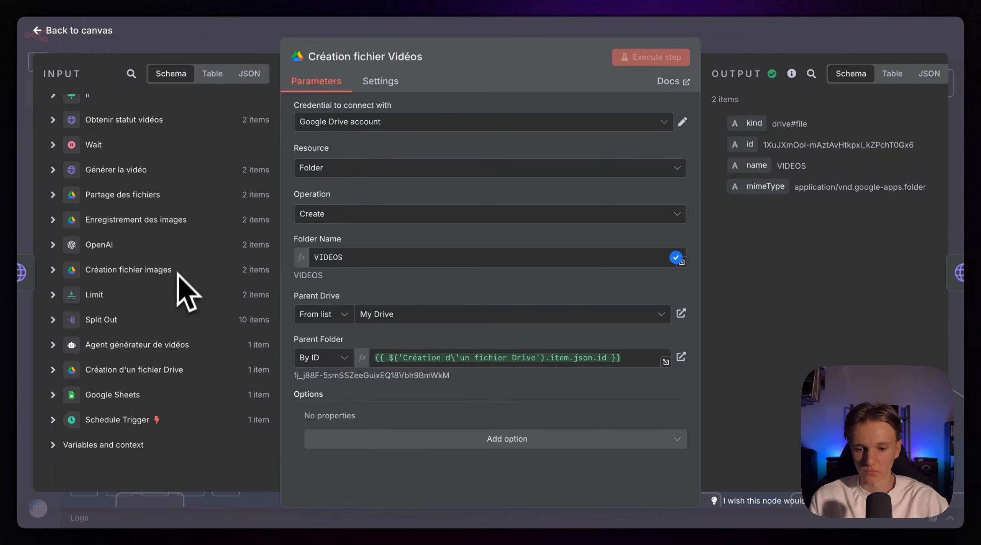
{"action": "scroll", "coordinate": [126, 272], "scroll_direction": "up", "scroll_amount": 1}
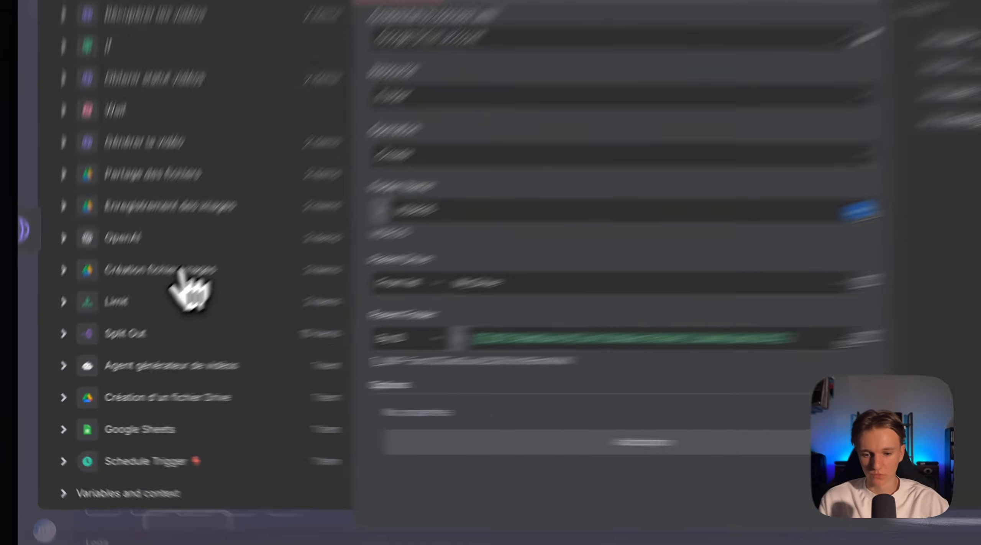
{"action": "left_click", "coordinate": [138, 307]}
{"action": "left_click", "coordinate": [53, 305]}
{"action": "scroll", "coordinate": [93, 348], "scroll_direction": "down", "scroll_amount": 1}
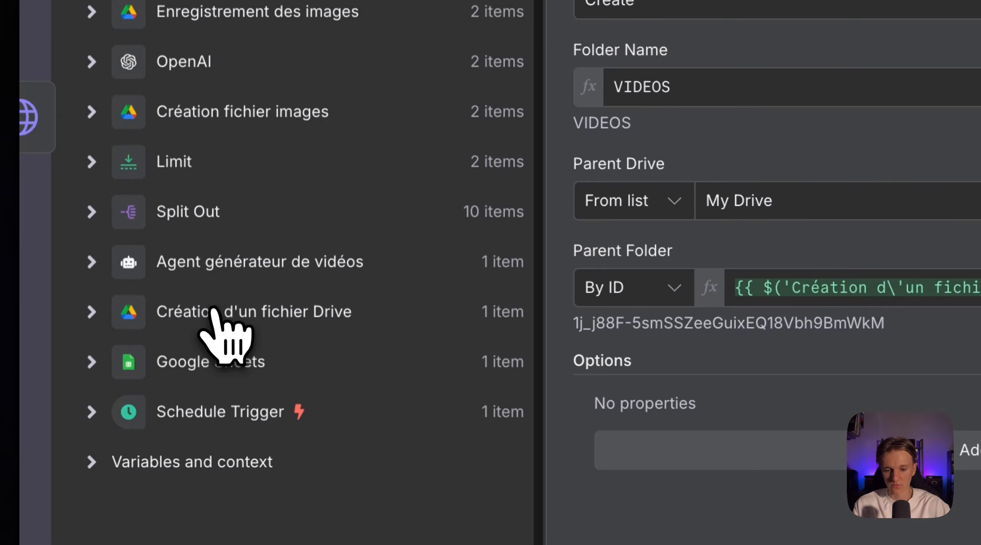
{"action": "left_click", "coordinate": [213, 313]}
{"action": "scroll", "coordinate": [227, 300], "scroll_direction": "up", "scroll_amount": 1}
{"action": "left_click", "coordinate": [129, 378]}
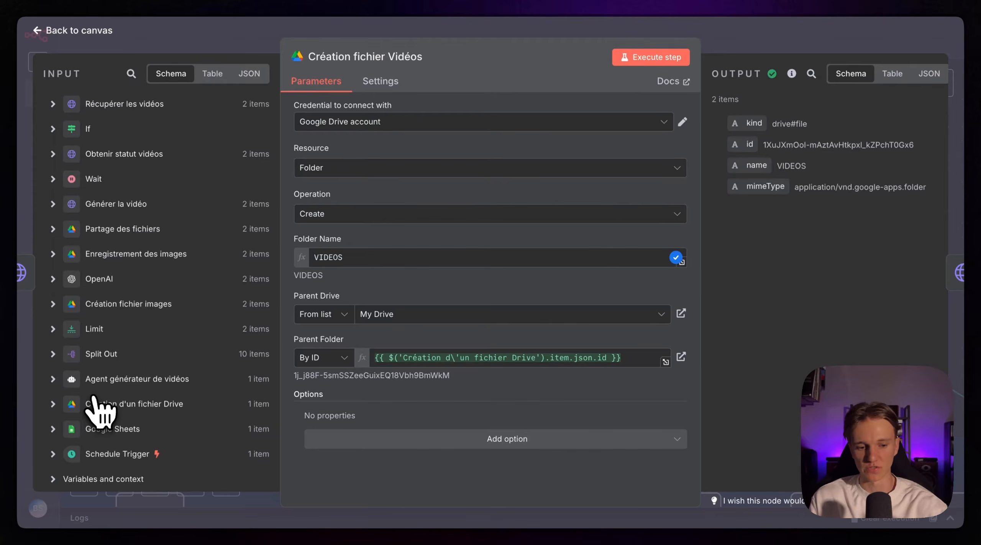
{"action": "left_click", "coordinate": [698, 40]}
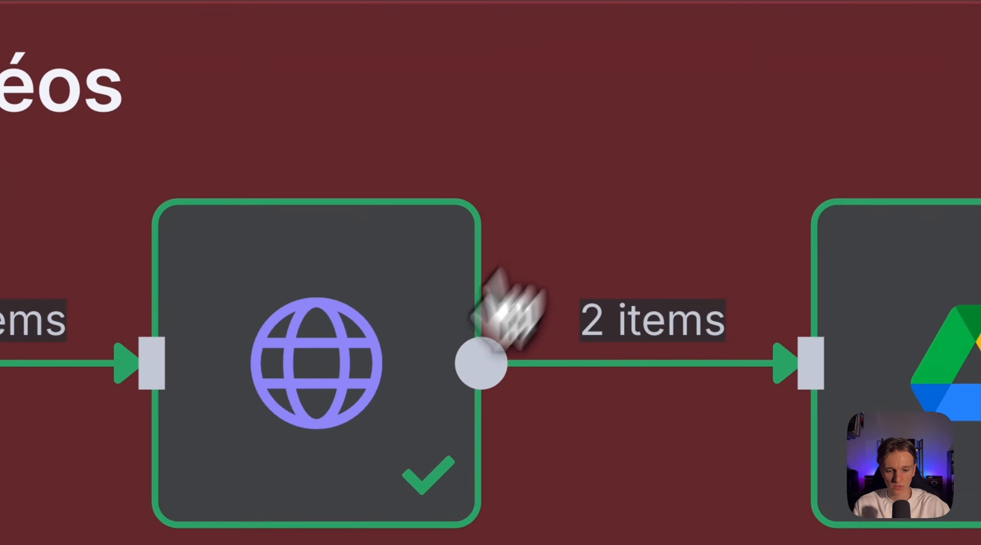
- Open the Telecharger vidéos node and view both downloaded mp4 files in its output
{"action": "double_click", "coordinate": [379, 467]}
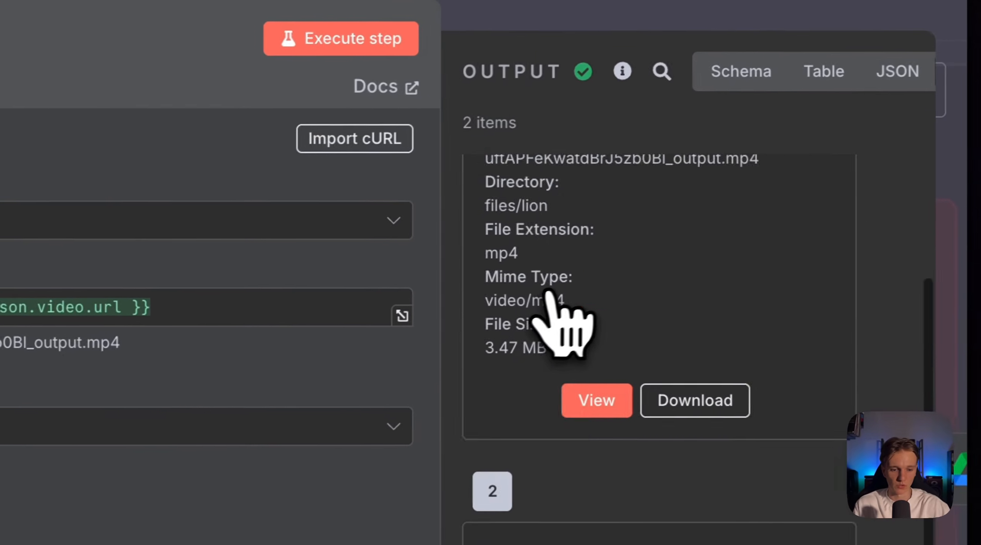
{"action": "scroll", "coordinate": [548, 296], "scroll_direction": "down", "scroll_amount": 3}
{"action": "left_click", "coordinate": [596, 289]}
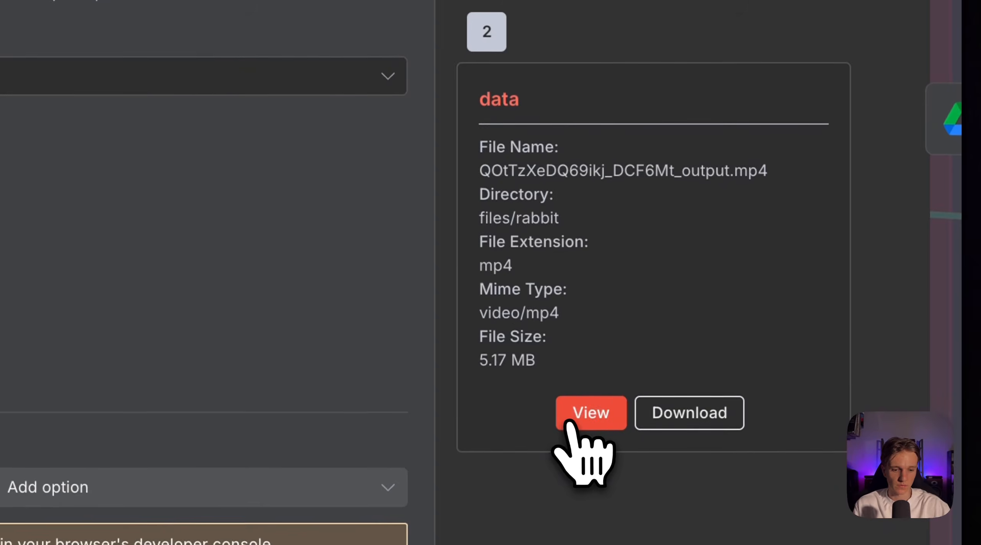
{"action": "left_click", "coordinate": [585, 413]}
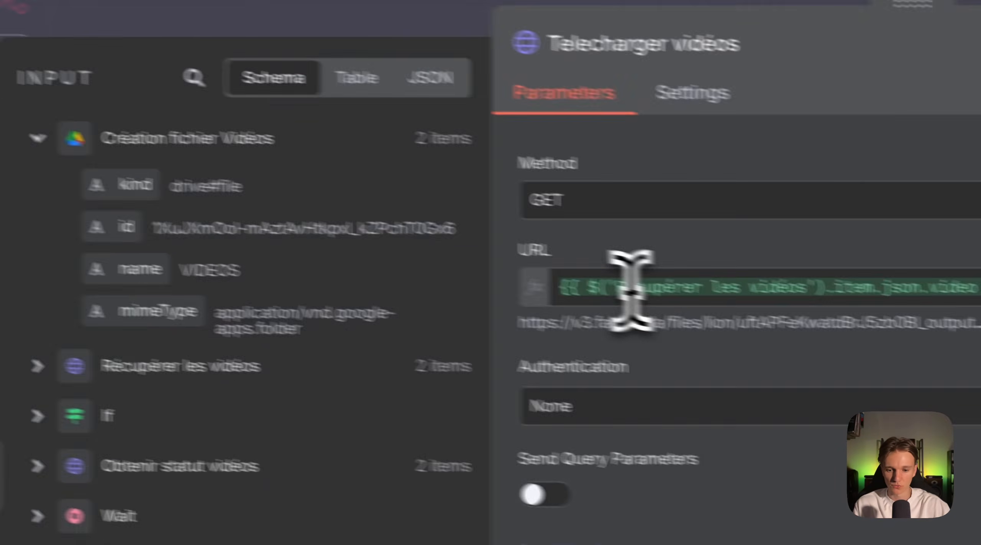
- Compare the URL expression with the url field from Récupérer les vidéos, check the request method options, and close the node
{"action": "left_click", "coordinate": [207, 210]}
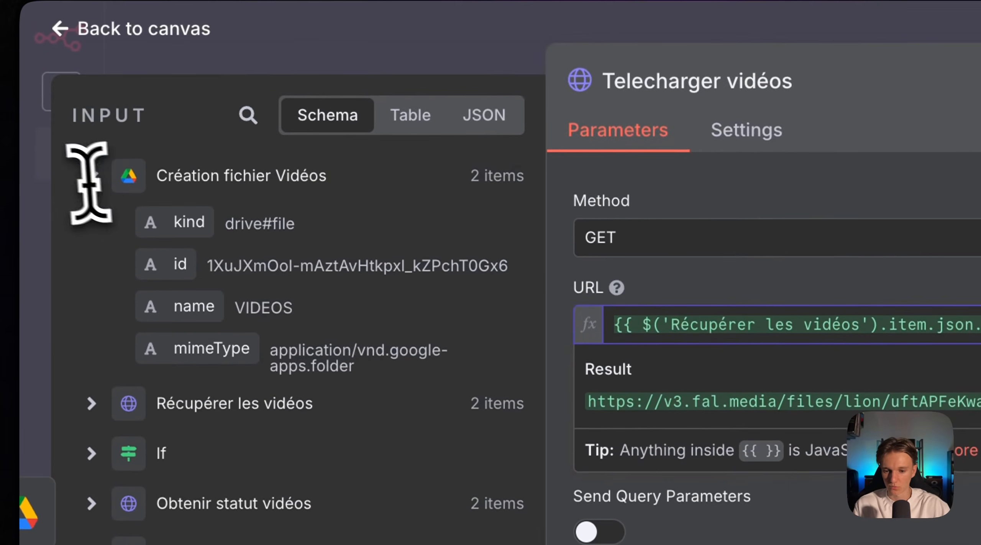
{"action": "left_click", "coordinate": [90, 177]}
{"action": "left_click", "coordinate": [92, 227]}
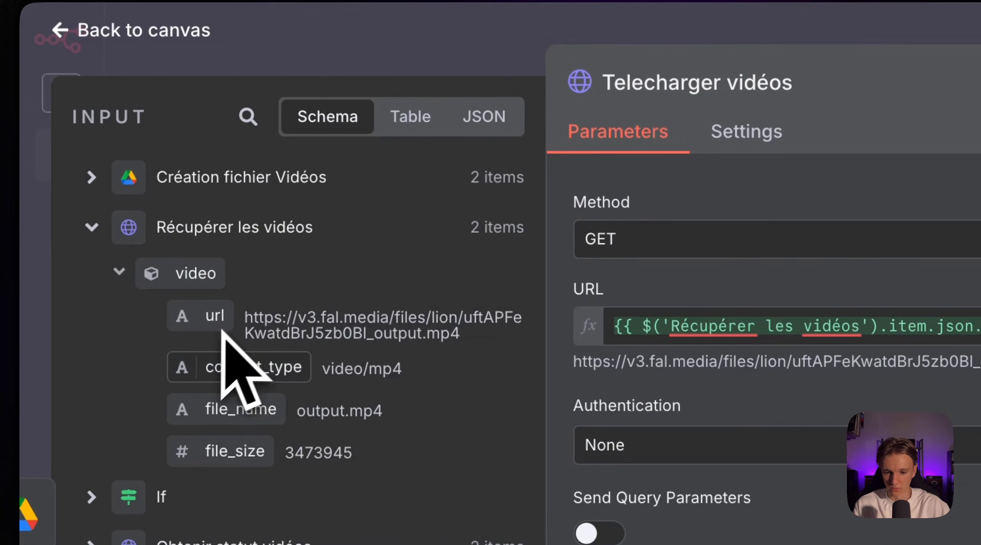
{"action": "left_click_drag", "start_coordinate": [221, 324], "coordinate": [243, 332]}
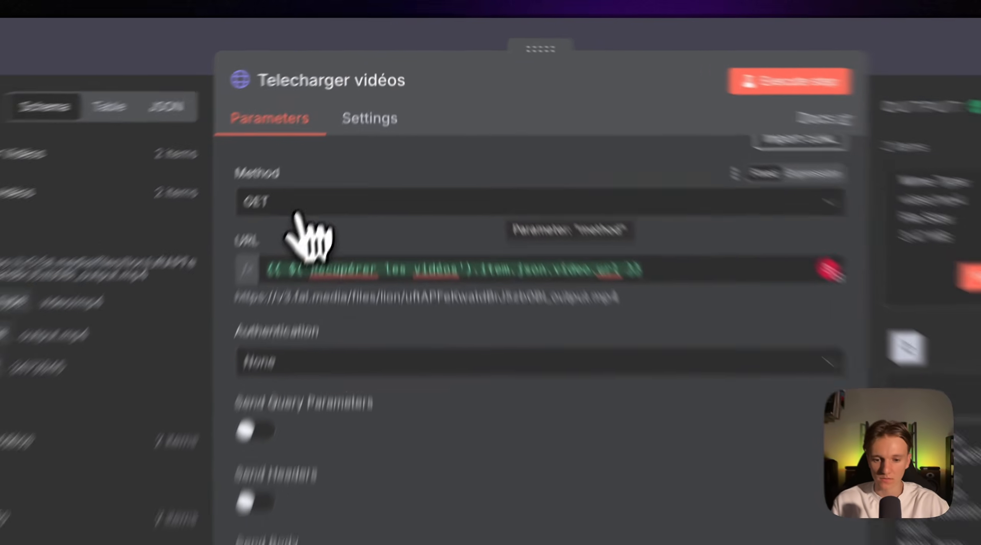
{"action": "left_click", "coordinate": [338, 140]}
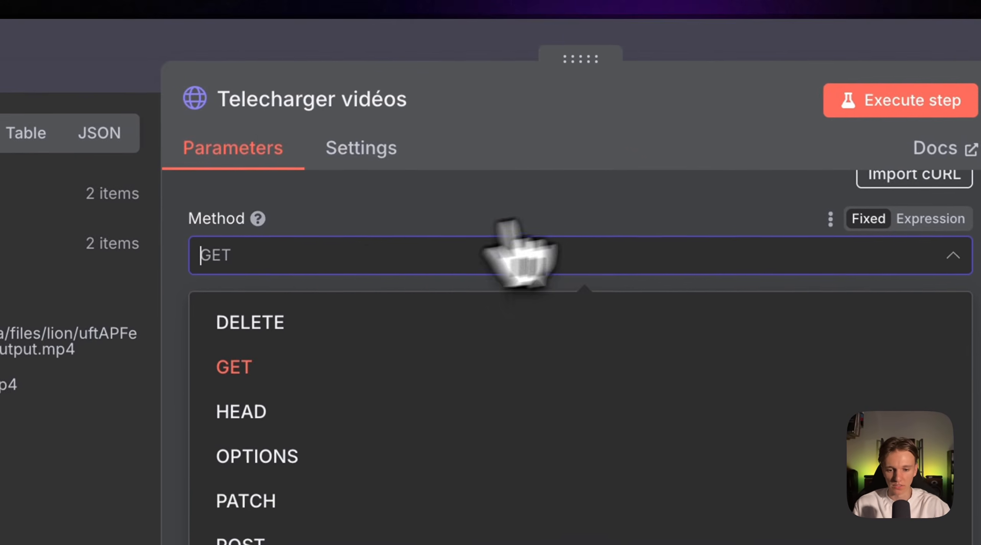
{"action": "left_click", "coordinate": [503, 107]}
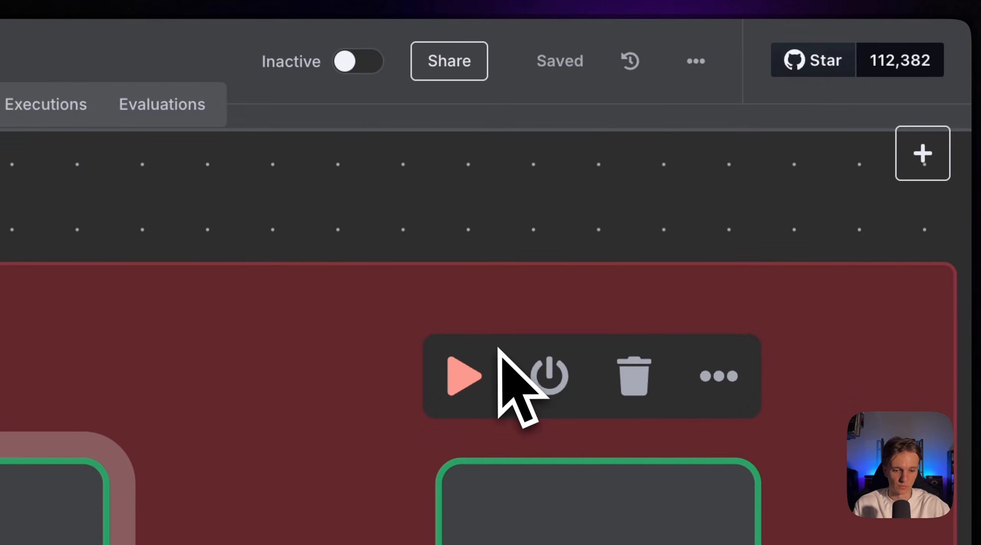
- Open the Enregistrement vidéos node and review its File Name expression built from VIDEO : and the Split Out image
{"action": "scroll", "coordinate": [498, 346], "scroll_direction": "down", "scroll_amount": 5}
{"action": "double_click", "coordinate": [322, 401]}
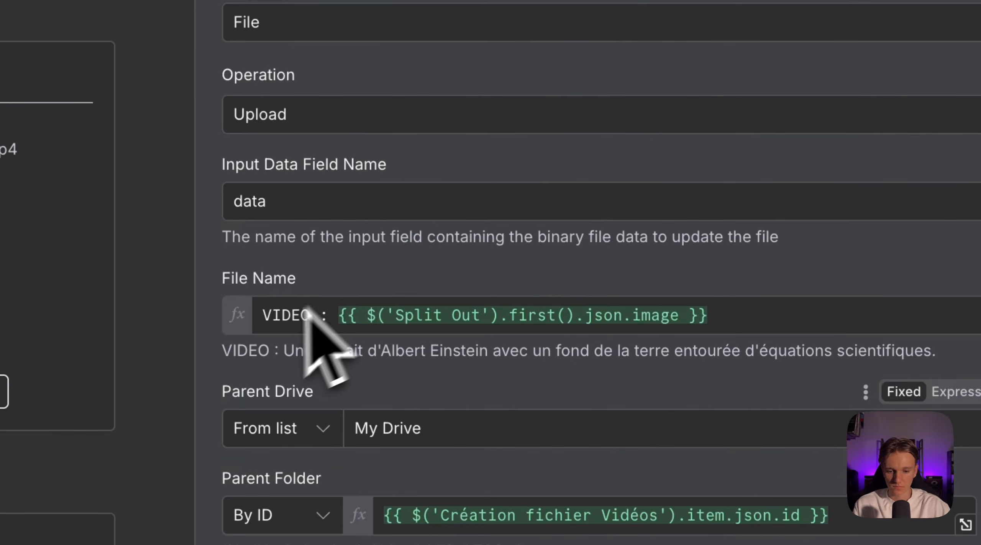
{"action": "left_click_drag", "start_coordinate": [263, 316], "coordinate": [500, 316]}
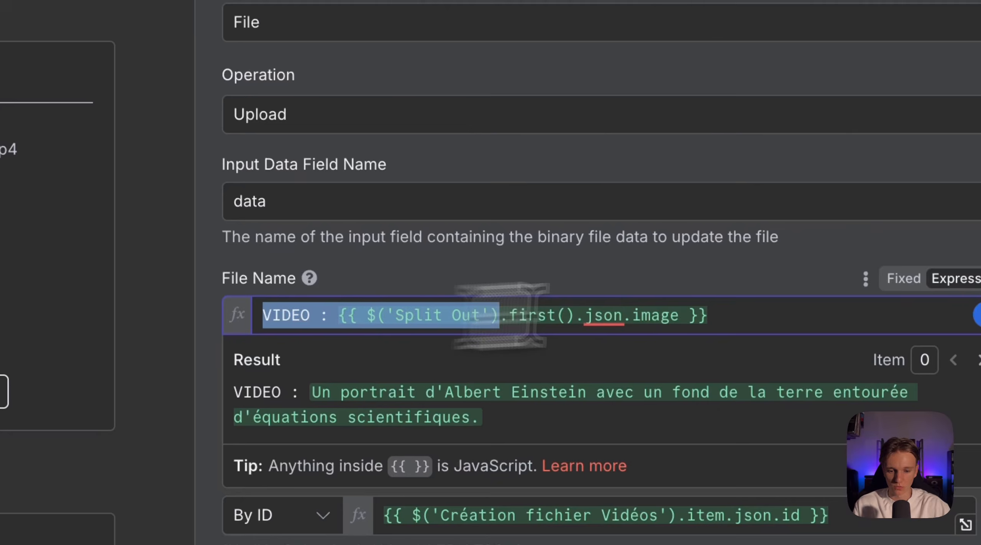
{"action": "left_click", "coordinate": [768, 322]}
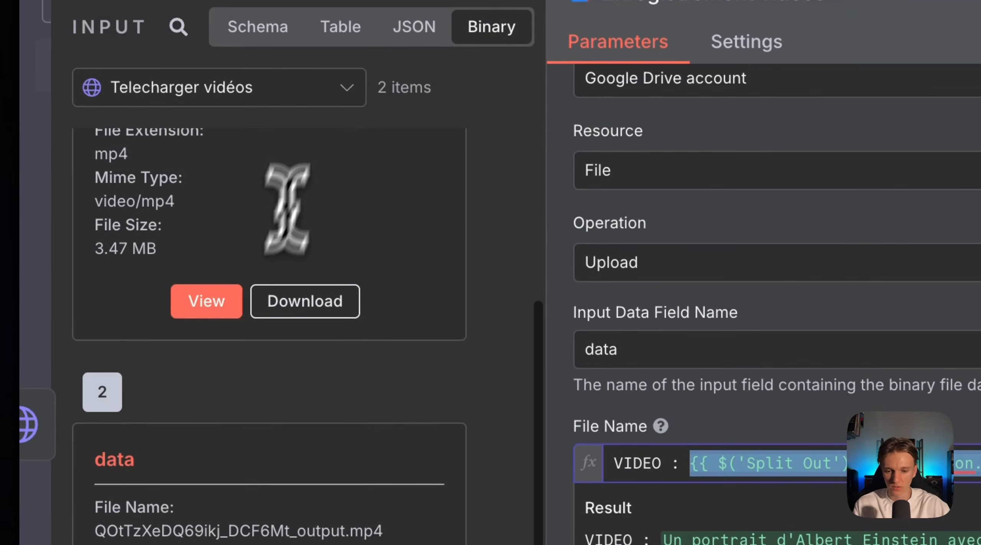
- Show the Enregistrement vidéos node's input data as a schema and expand the Limit node's script and image fields
{"action": "scroll", "coordinate": [313, 184], "scroll_direction": "up", "scroll_amount": 5}
{"action": "left_click", "coordinate": [341, 27]}
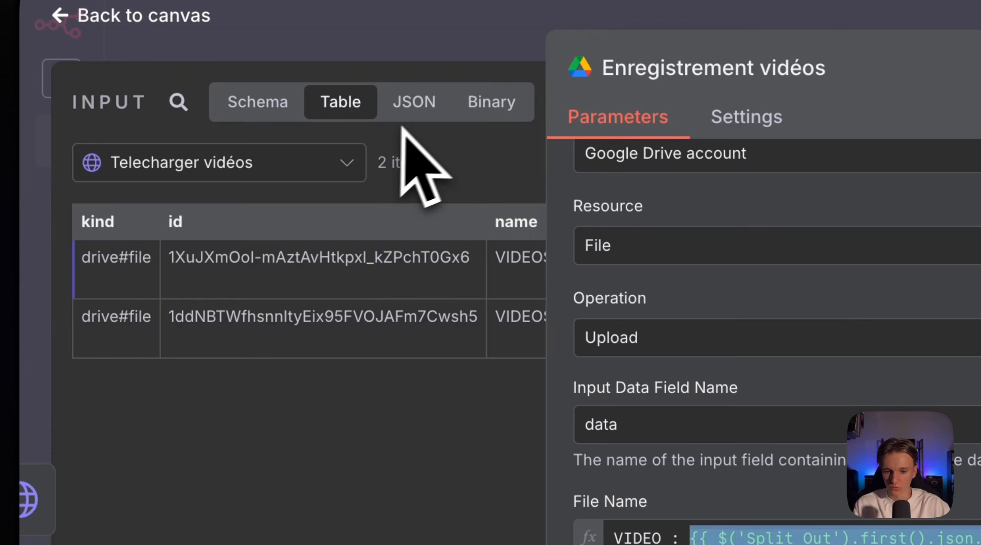
{"action": "left_click", "coordinate": [420, 115]}
{"action": "left_click", "coordinate": [258, 102]}
{"action": "left_click", "coordinate": [101, 168]}
{"action": "scroll", "coordinate": [165, 377], "scroll_direction": "down", "scroll_amount": 4}
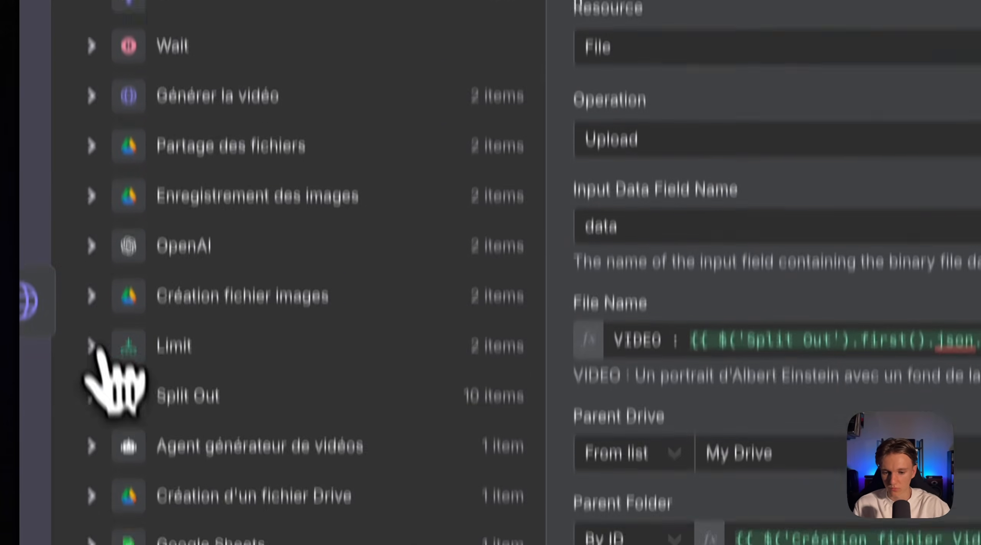
{"action": "left_click", "coordinate": [92, 295]}
{"action": "scroll", "coordinate": [340, 307], "scroll_direction": "down", "scroll_amount": 3}
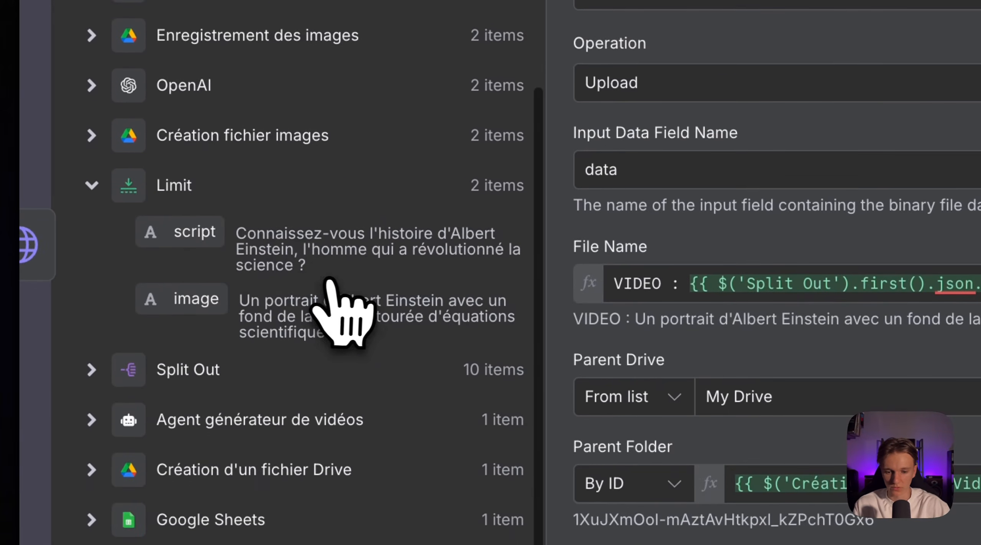
- Replace the Split Out expression in File Name with the Limit node's image field after "VIDEO :", and close the node
{"action": "left_click_drag", "start_coordinate": [723, 283], "coordinate": [420, 282]}
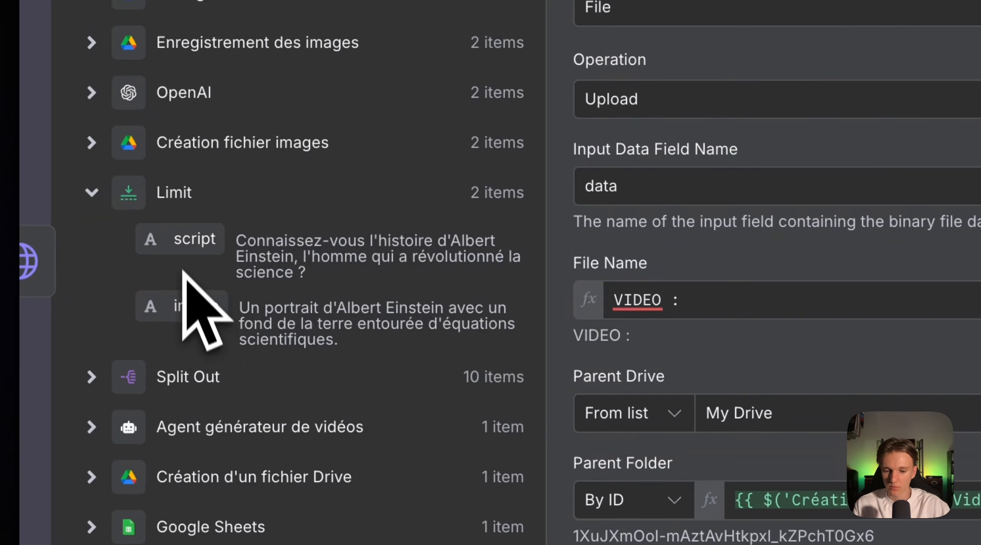
{"action": "left_click_drag", "start_coordinate": [194, 305], "coordinate": [329, 332]}
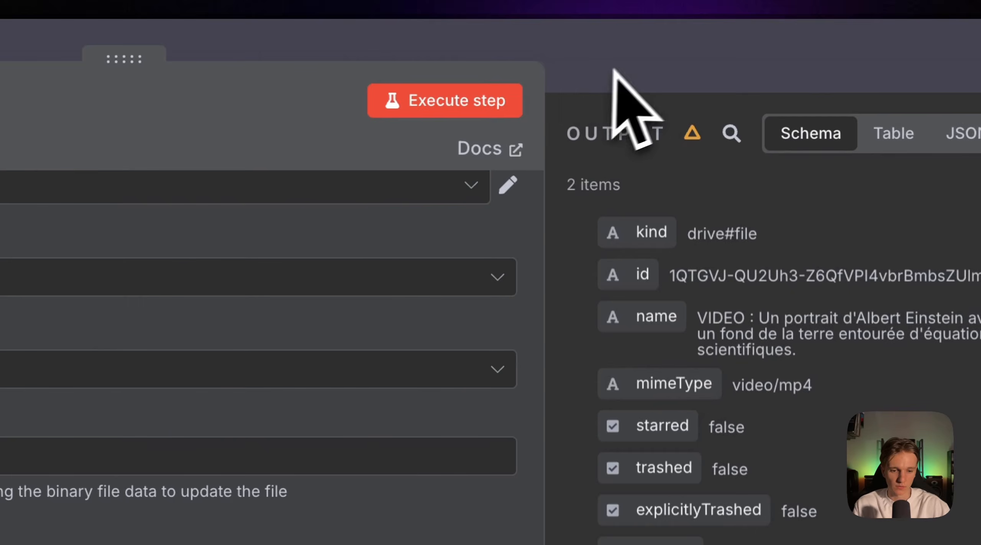
{"action": "left_click", "coordinate": [621, 72]}
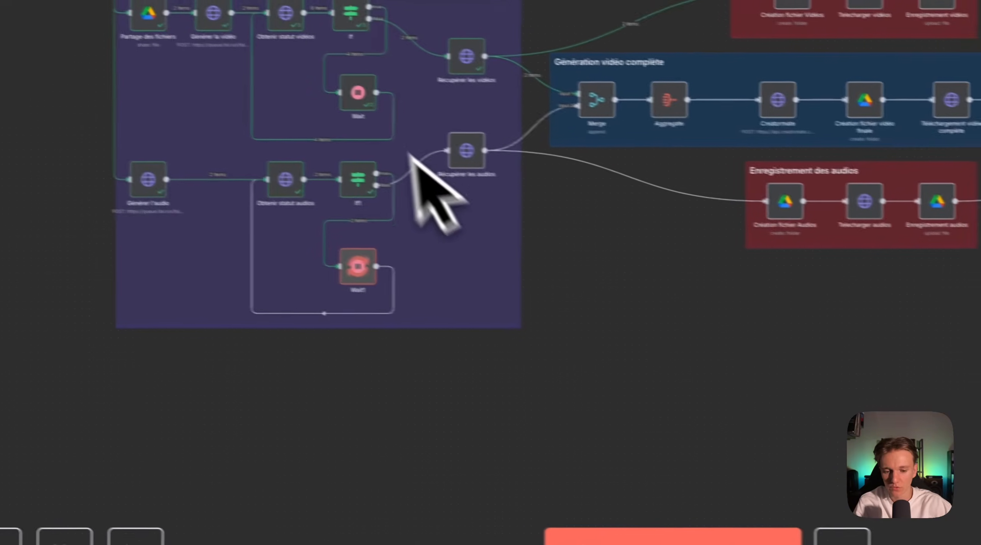
- Open the Générer l'audio node, check its POST URL for minimax/speech-02-turbo, and return to the canvas
{"action": "scroll", "coordinate": [482, 270], "scroll_direction": "up", "scroll_amount": 5}
{"action": "scroll", "coordinate": [483, 270], "scroll_direction": "left", "scroll_amount": 10}
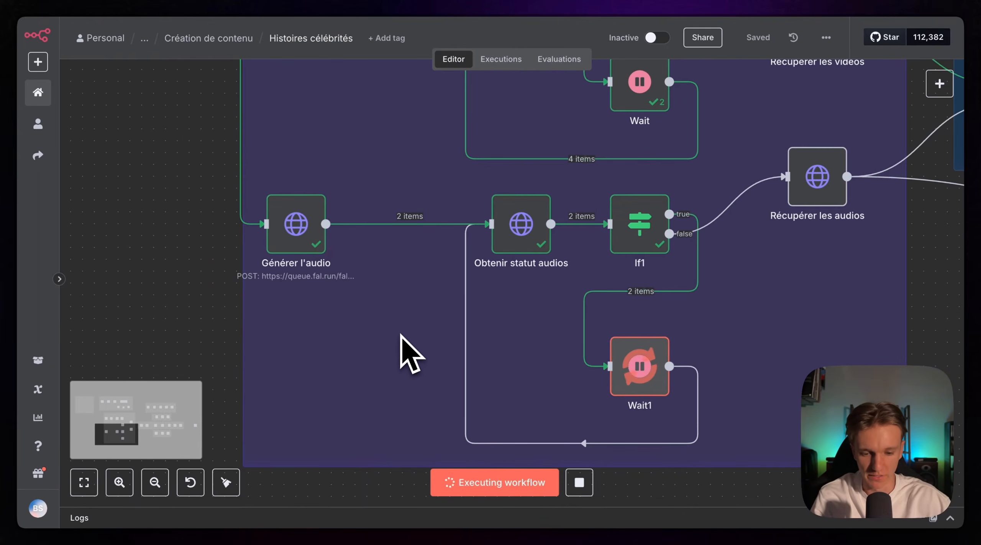
{"action": "scroll", "coordinate": [343, 350], "scroll_direction": "left", "scroll_amount": 3}
{"action": "scroll", "coordinate": [343, 351], "scroll_direction": "up", "scroll_amount": 1}
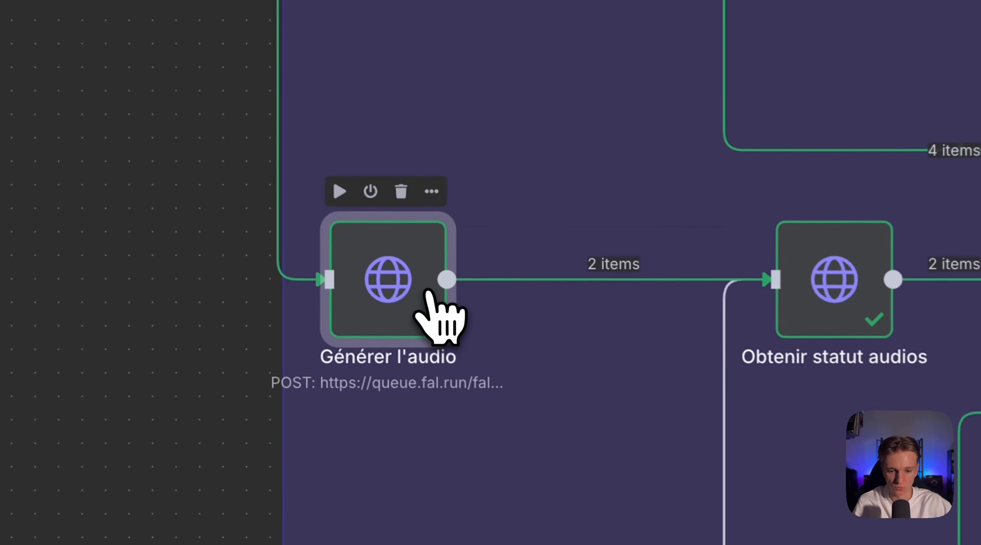
{"action": "double_click", "coordinate": [351, 240]}
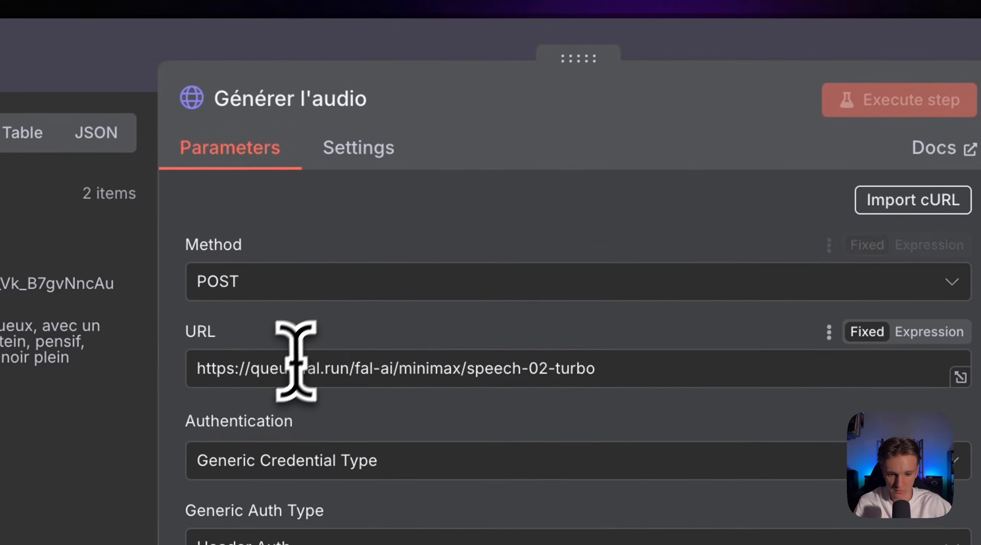
{"action": "triple_click", "coordinate": [422, 203]}
{"action": "left_click", "coordinate": [495, 54]}
- Check the Générer la vidéo node's request URL, and switch to the fal.ai page for the Kling v2.1 standard image-to-video model
{"action": "scroll", "coordinate": [438, 412], "scroll_direction": "up", "scroll_amount": 8}
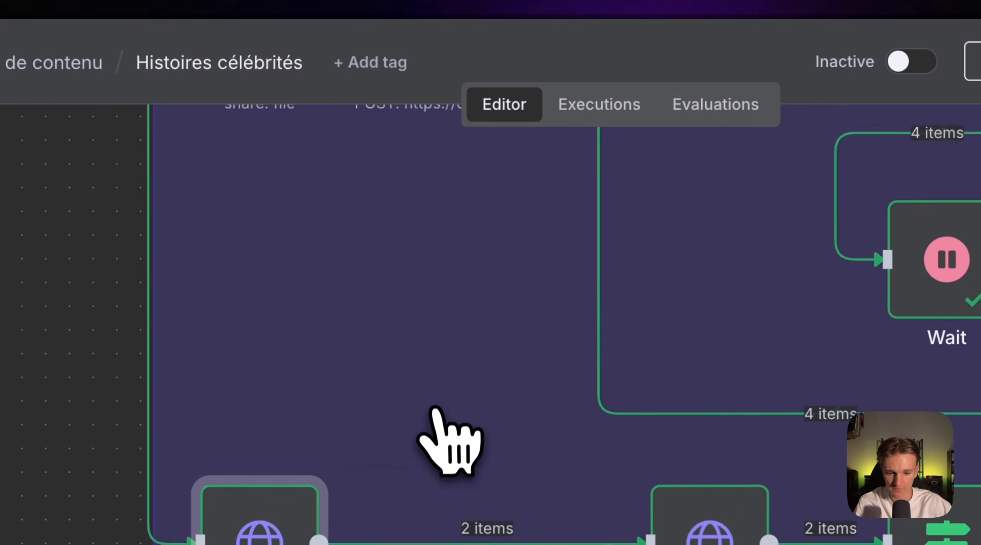
{"action": "double_click", "coordinate": [500, 217]}
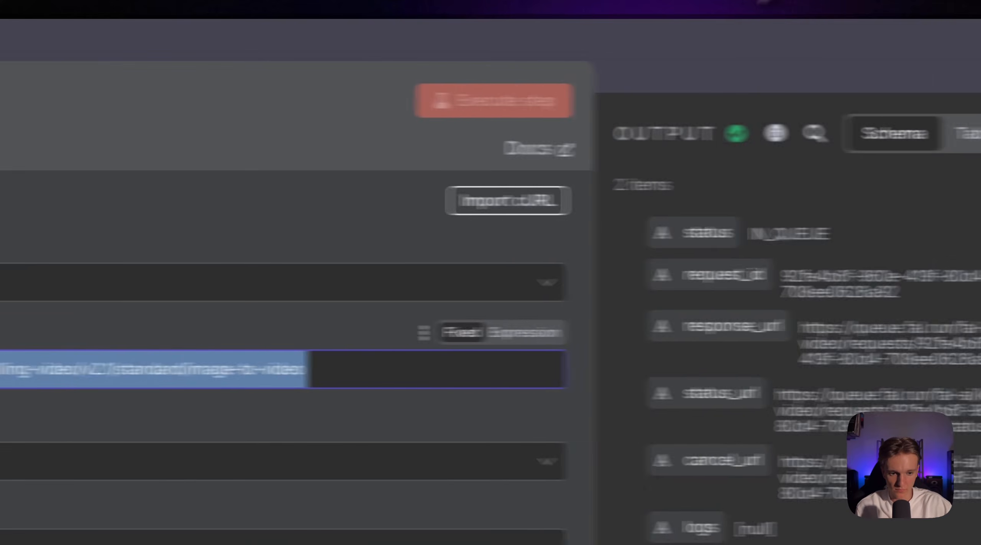
{"action": "left_click", "coordinate": [495, 7]}
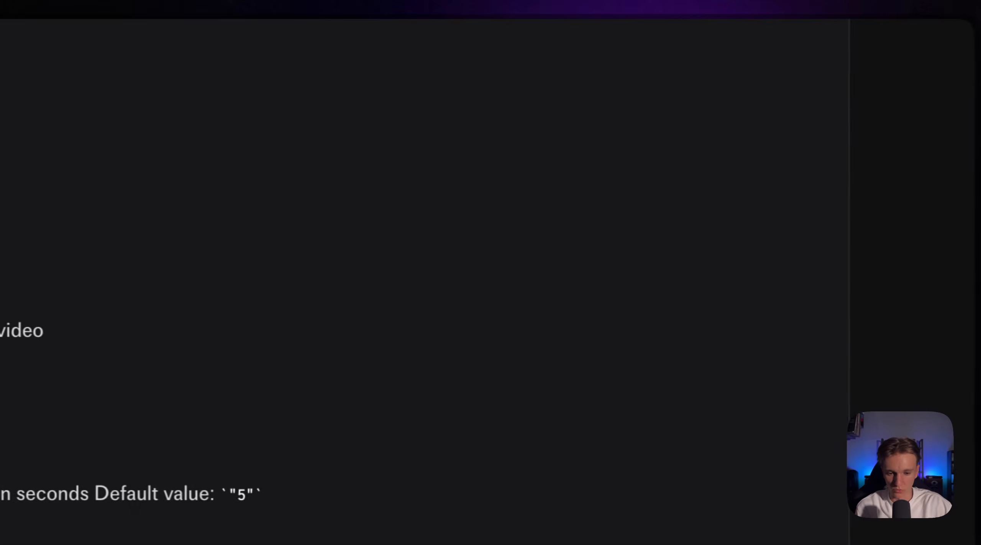
{"action": "scroll", "coordinate": [426, 332], "scroll_direction": "up", "scroll_amount": 20}
{"action": "scroll", "coordinate": [446, 333], "scroll_direction": "up", "scroll_amount": 10}
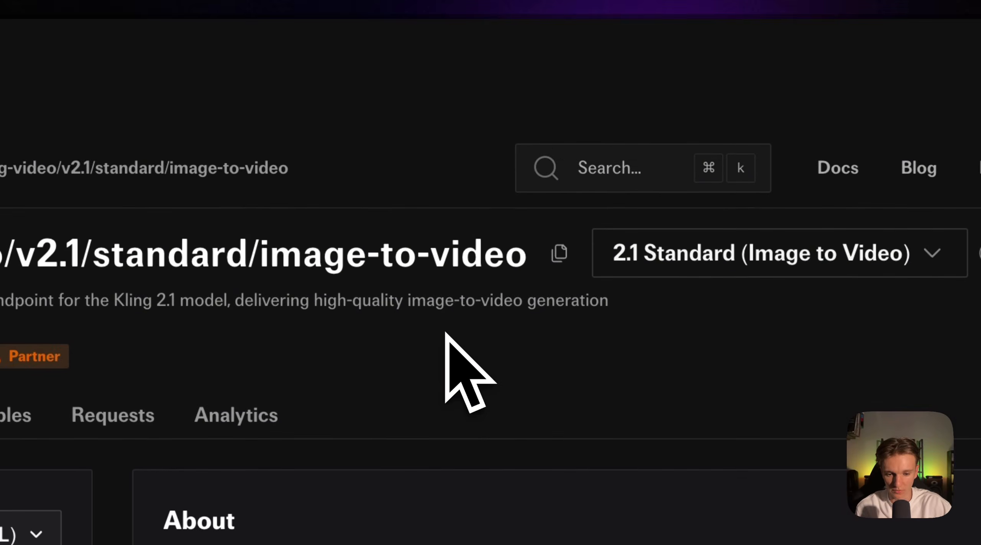
- Examine the Submit a request section for Kling v2.1 standard image-to-video and highlight its POST request URL
{"action": "scroll", "coordinate": [446, 333], "scroll_direction": "down", "scroll_amount": 15}
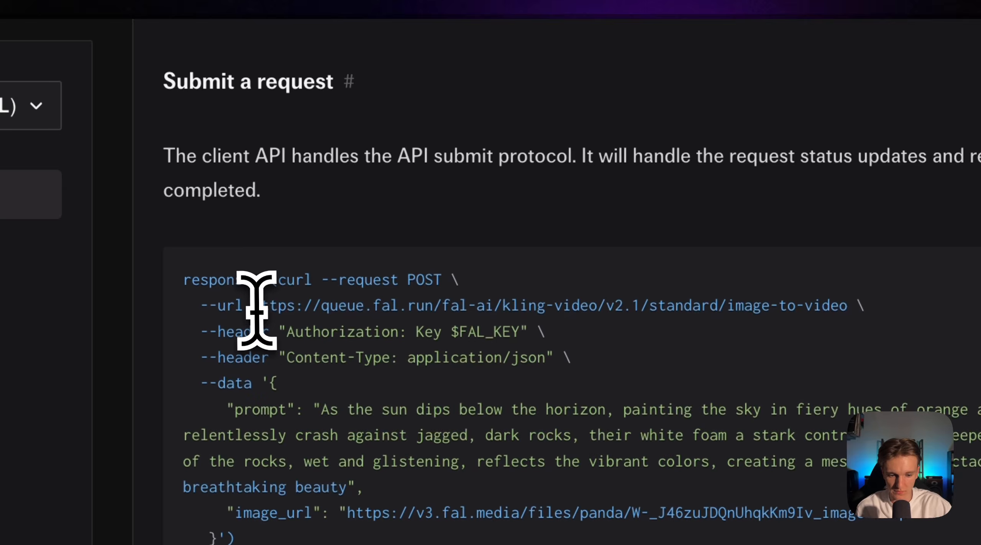
{"action": "left_click_drag", "start_coordinate": [265, 305], "coordinate": [848, 305]}
{"action": "scroll", "coordinate": [306, 384], "scroll_direction": "up", "scroll_amount": 15}
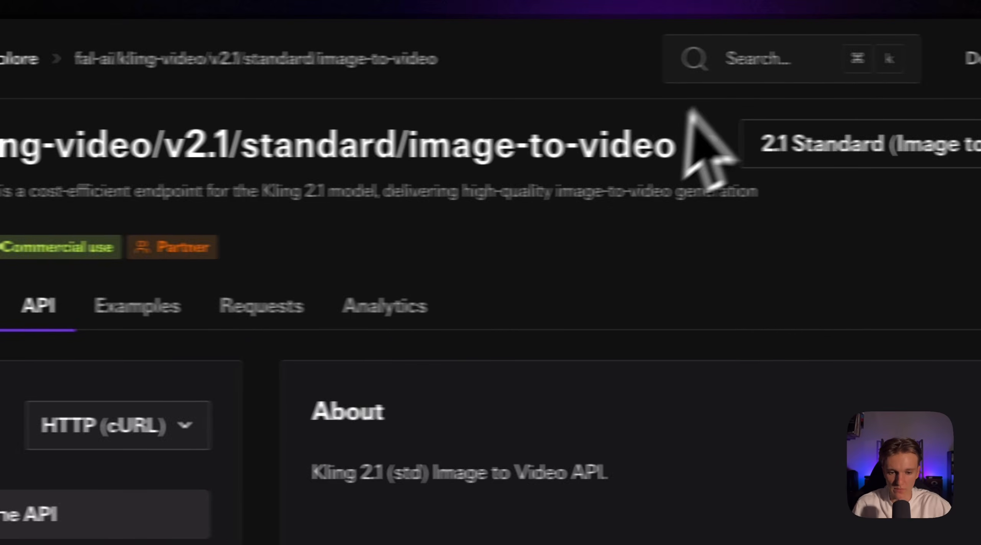
- Search fal.ai for "mini", open the minimax/speech-02-turbo model, and check the request URL in its API documentation
{"action": "left_click", "coordinate": [759, 75]}
{"action": "type", "text": "mini"}
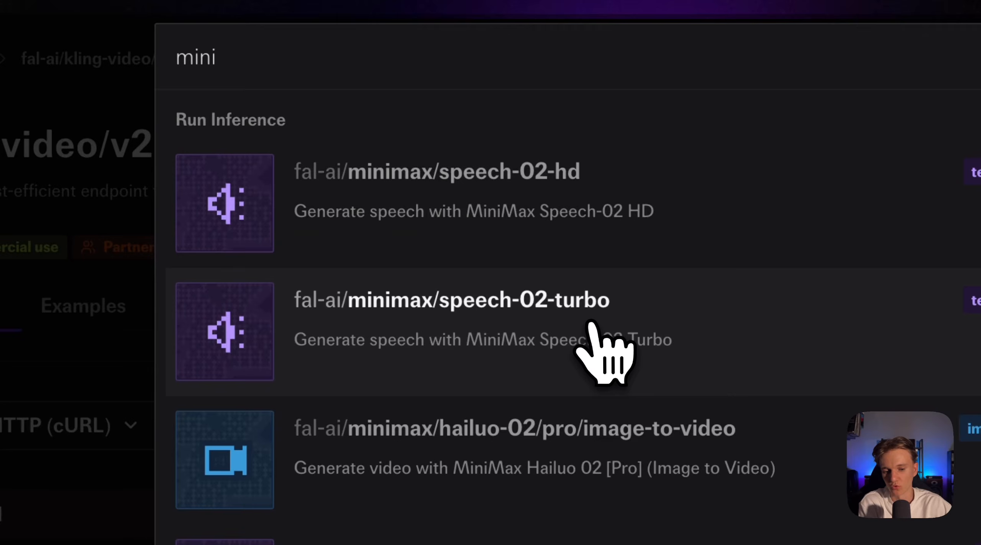
{"action": "left_click", "coordinate": [590, 323]}
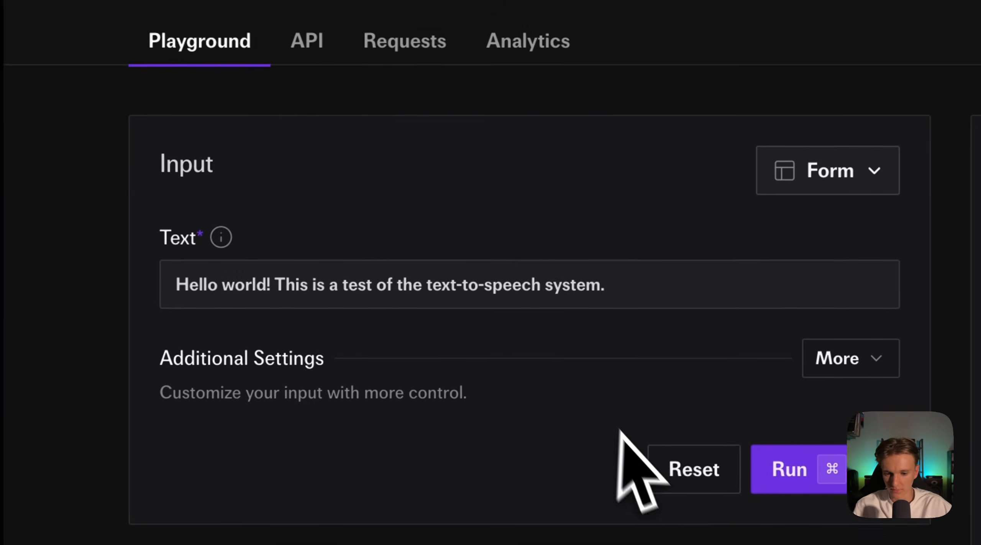
{"action": "left_click", "coordinate": [308, 8]}
{"action": "scroll", "coordinate": [399, 395], "scroll_direction": "down", "scroll_amount": 10}
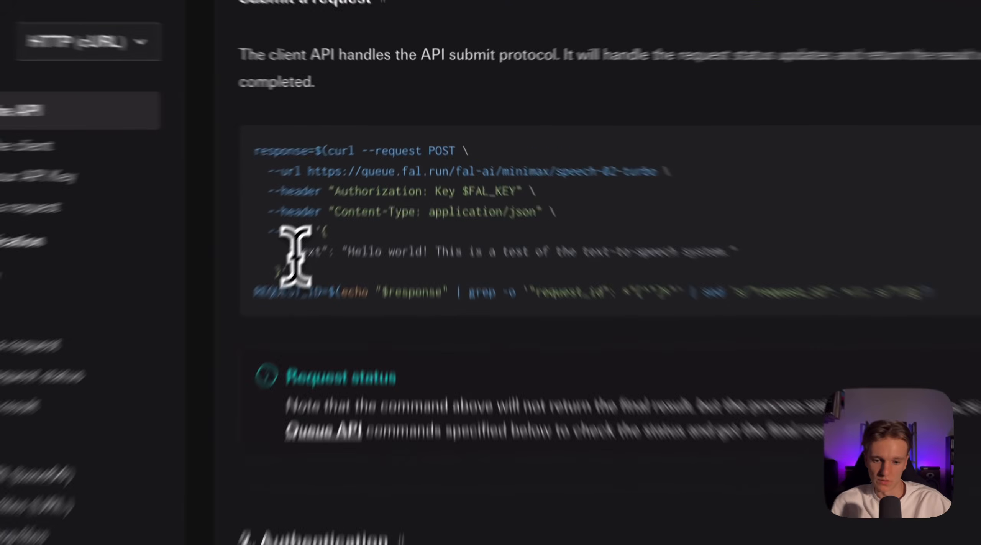
{"action": "left_click_drag", "start_coordinate": [342, 197], "coordinate": [371, 186]}
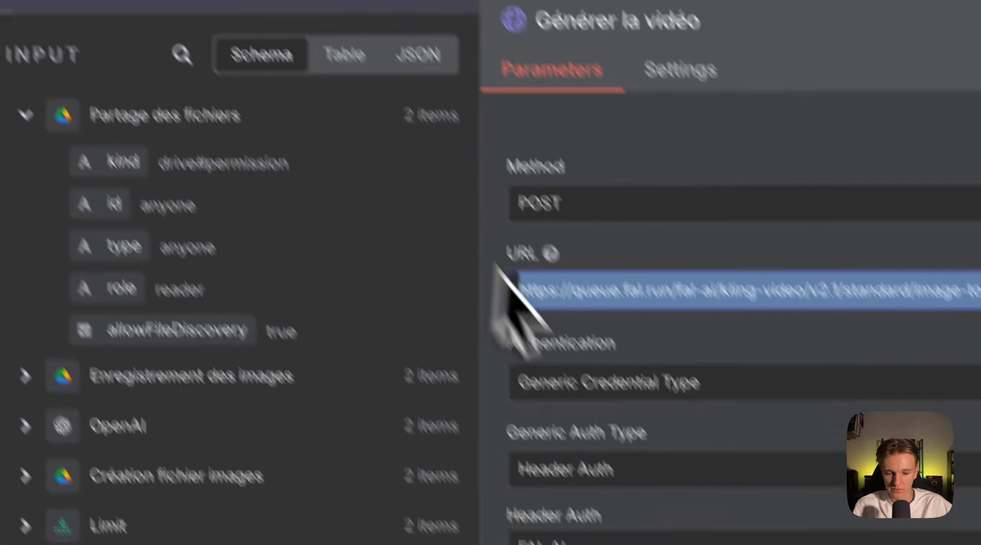
- Switch to n8n, review the animation prompt in the Générer la vidéo node's JSON body, dismiss the error notification, and return to the canvas
{"action": "scroll", "coordinate": [591, 416], "scroll_direction": "down", "scroll_amount": 10}
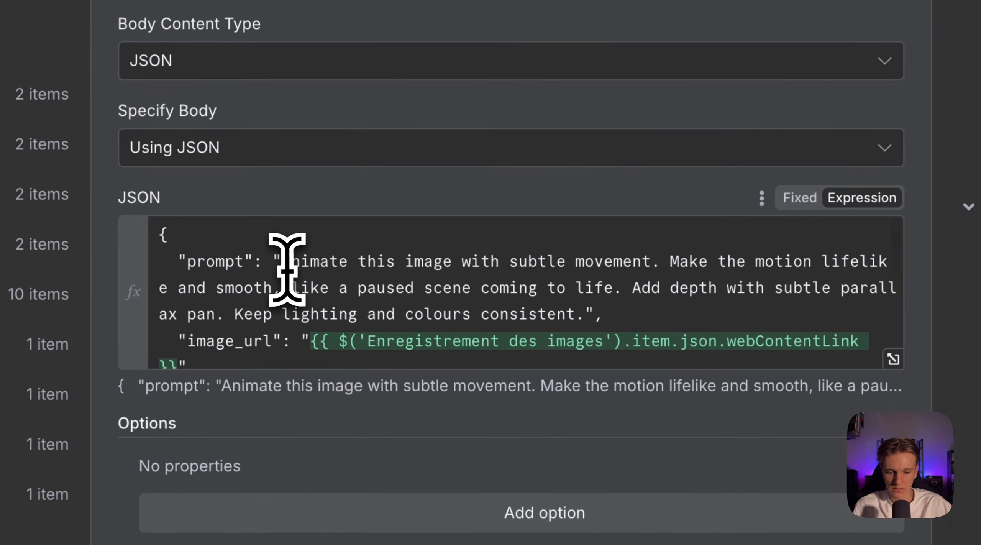
{"action": "left_click_drag", "start_coordinate": [283, 264], "coordinate": [422, 264]}
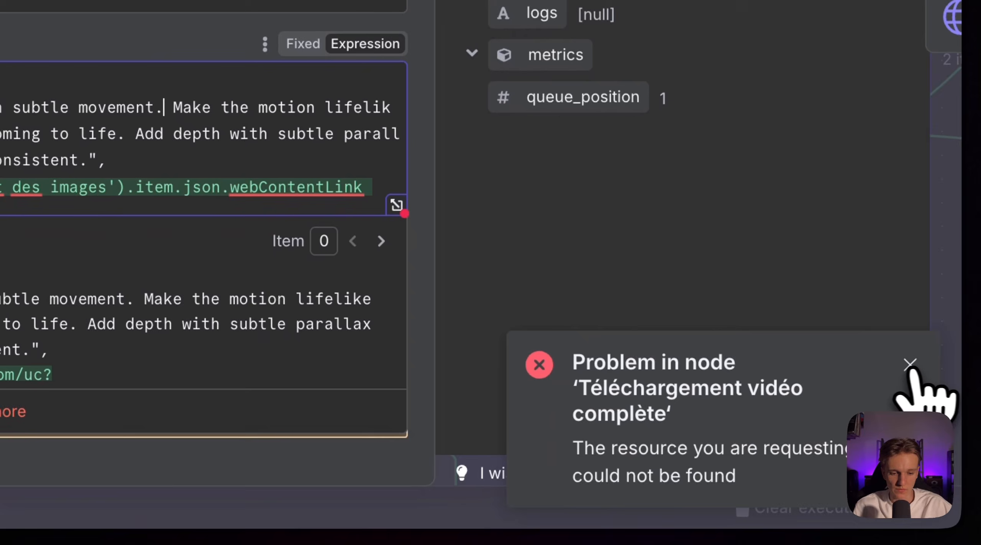
{"action": "left_click", "coordinate": [909, 369]}
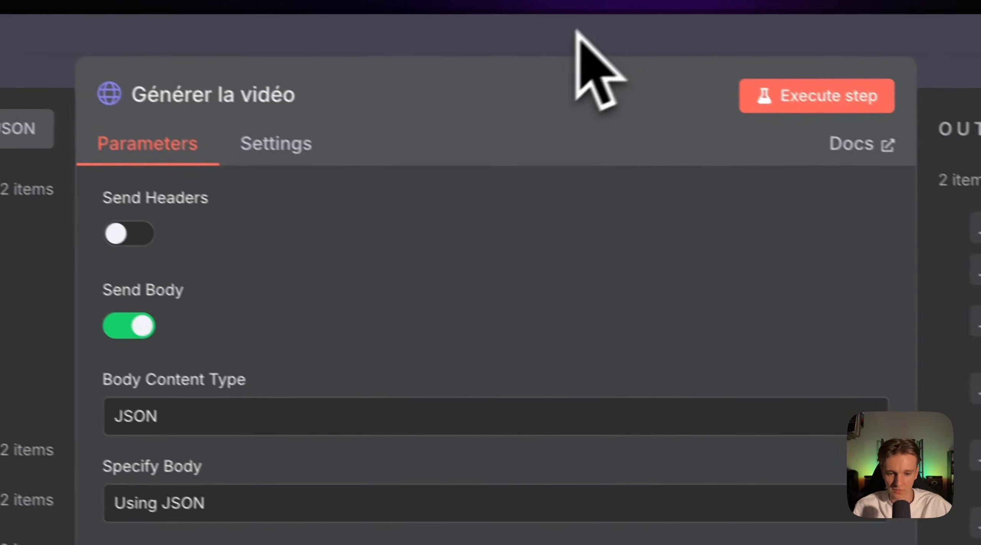
{"action": "left_click", "coordinate": [599, 26]}
{"action": "scroll", "coordinate": [399, 284], "scroll_direction": "down", "scroll_amount": 4}
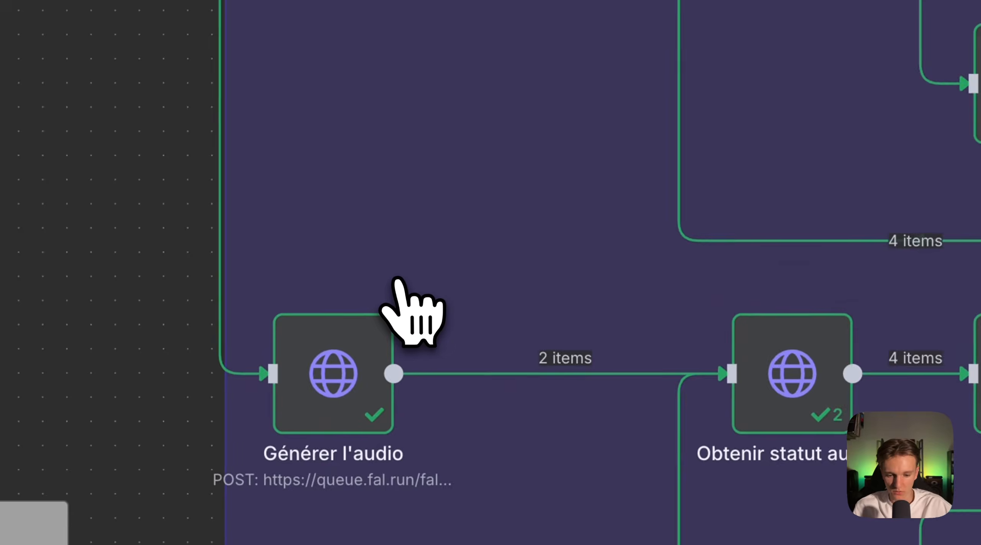
- Open the Générer l'audio node and check its minimax/speech-02-turbo URL and FAL AI header authentication
{"action": "scroll", "coordinate": [398, 282], "scroll_direction": "up", "scroll_amount": 5}
{"action": "scroll", "coordinate": [387, 253], "scroll_direction": "down", "scroll_amount": 3}
{"action": "double_click", "coordinate": [376, 235]}
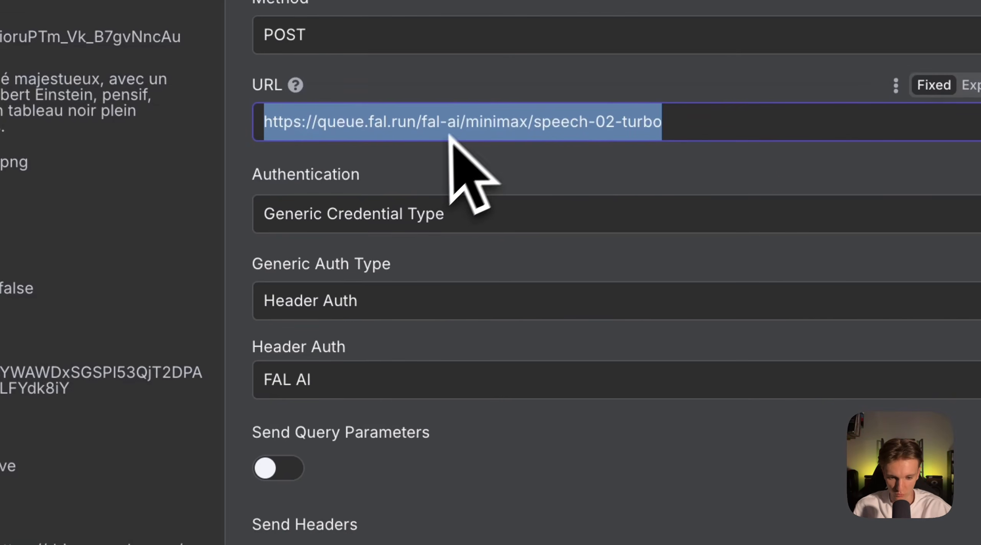
{"action": "left_click", "coordinate": [505, 454]}
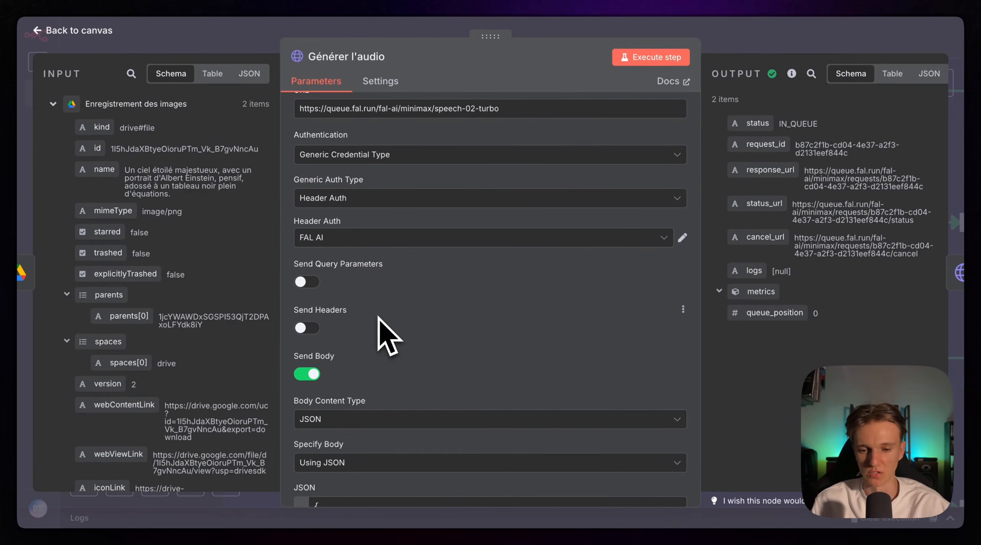
{"action": "scroll", "coordinate": [381, 326], "scroll_direction": "down", "scroll_amount": 2}
{"action": "scroll", "coordinate": [385, 339], "scroll_direction": "up", "scroll_amount": 4}
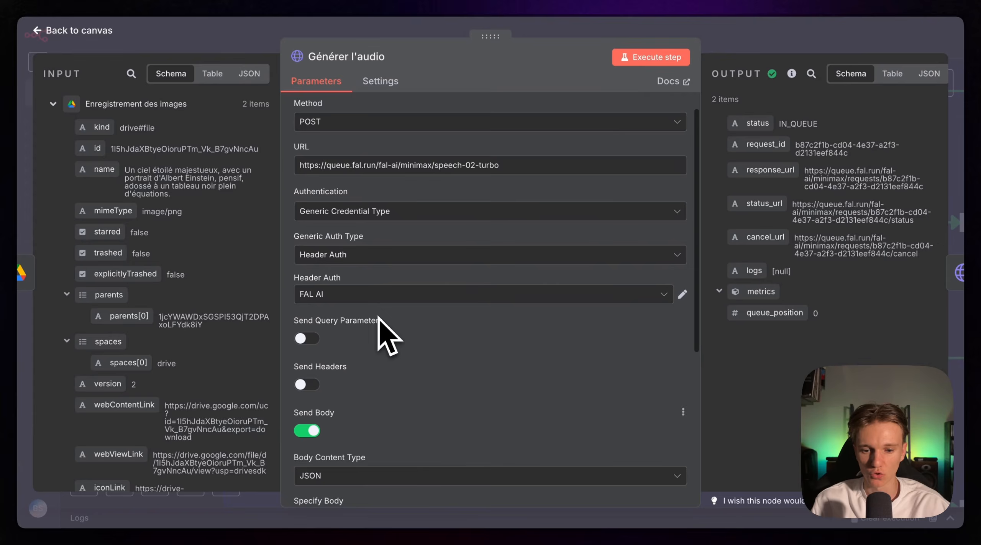
{"action": "double_click", "coordinate": [335, 190]}
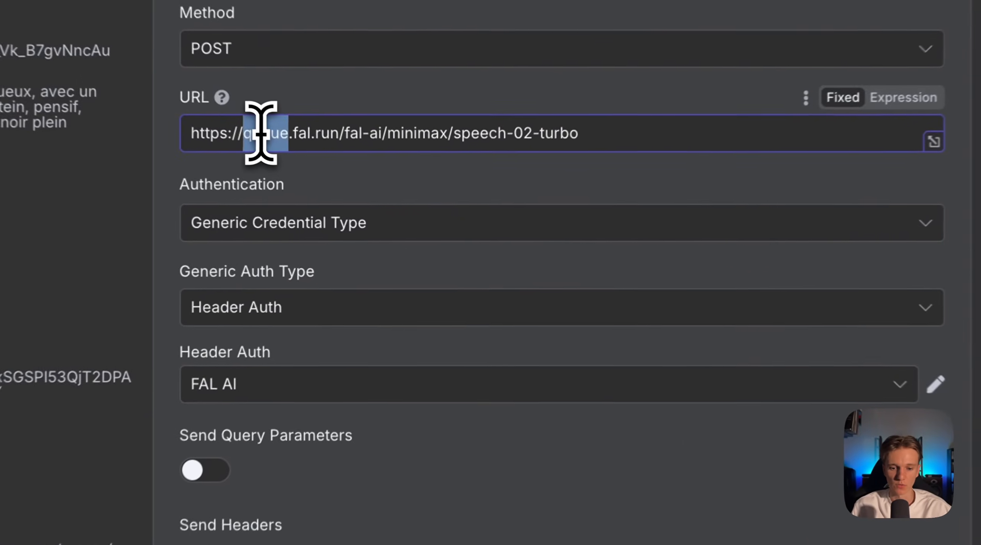
{"action": "triple_click", "coordinate": [261, 133]}
{"action": "left_click", "coordinate": [373, 347]}
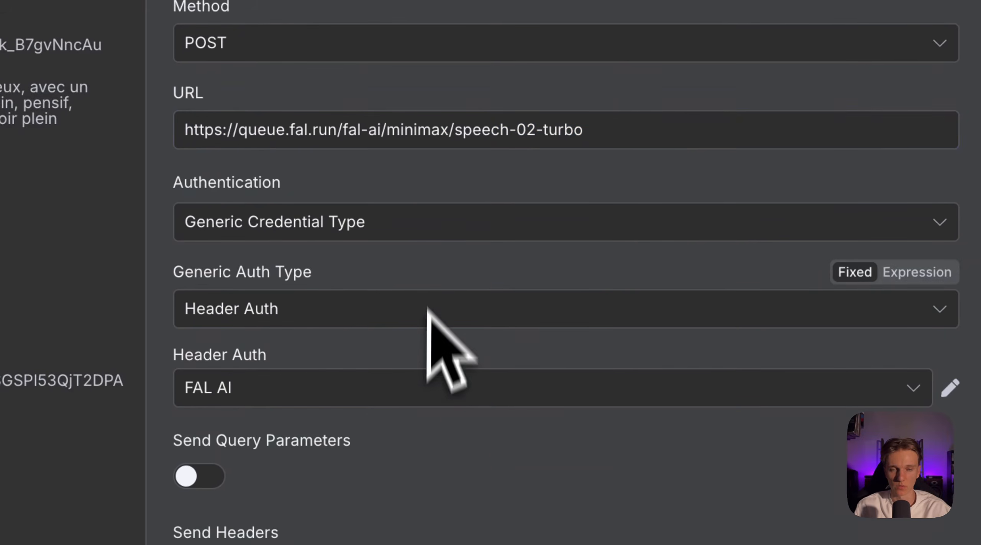
- Expand the audio request's JSON body in the expression editor and examine its script text and voice settings
{"action": "scroll", "coordinate": [428, 268], "scroll_direction": "down", "scroll_amount": 6}
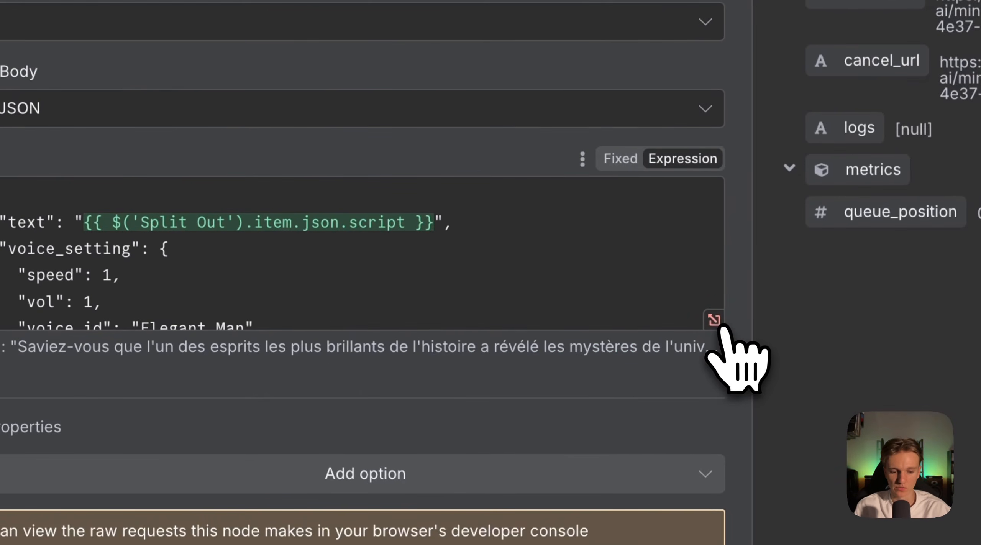
{"action": "left_click", "coordinate": [714, 320]}
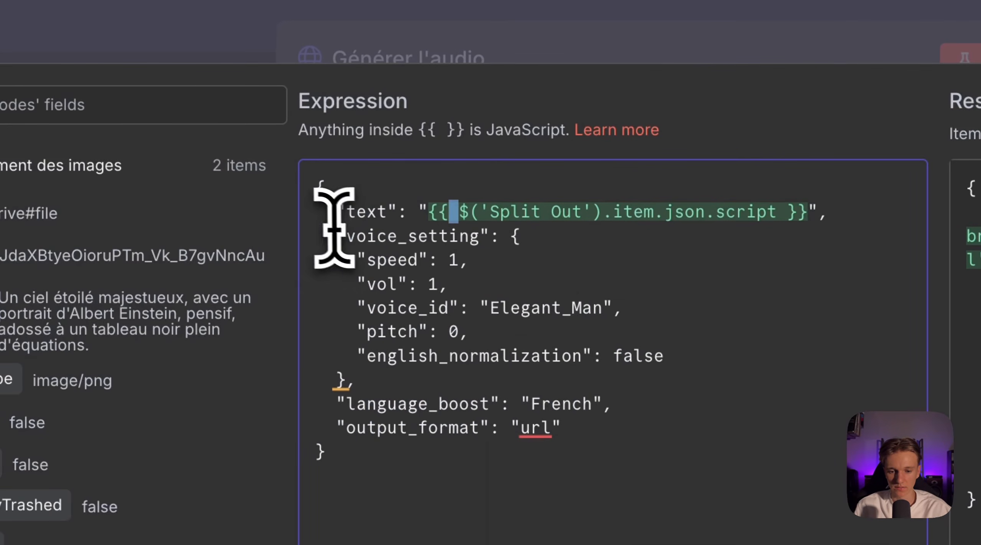
{"action": "left_click", "coordinate": [422, 239]}
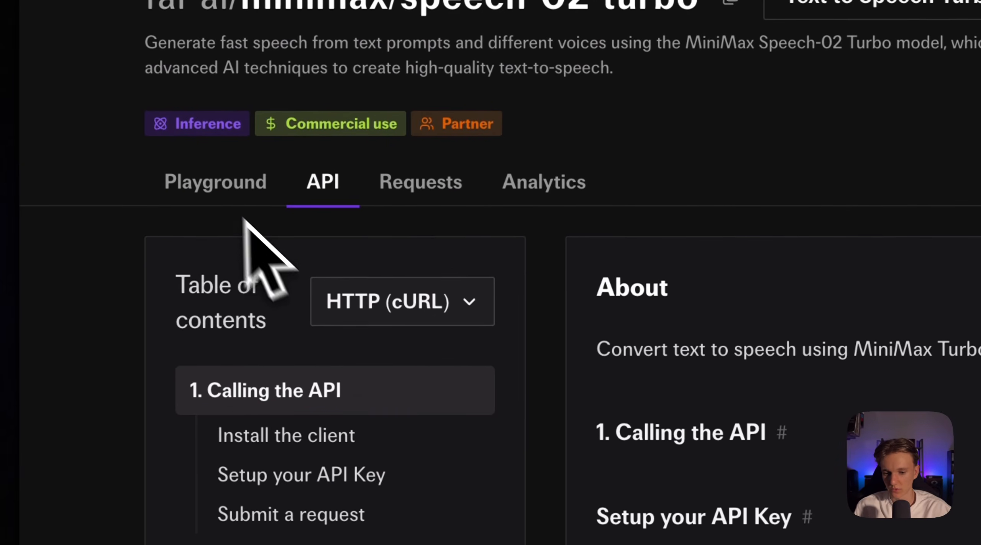
- Browse the Voice Id options in the MiniMax playground's additional settings, and return to the n8n workflow canvas
{"action": "left_click", "coordinate": [215, 193]}
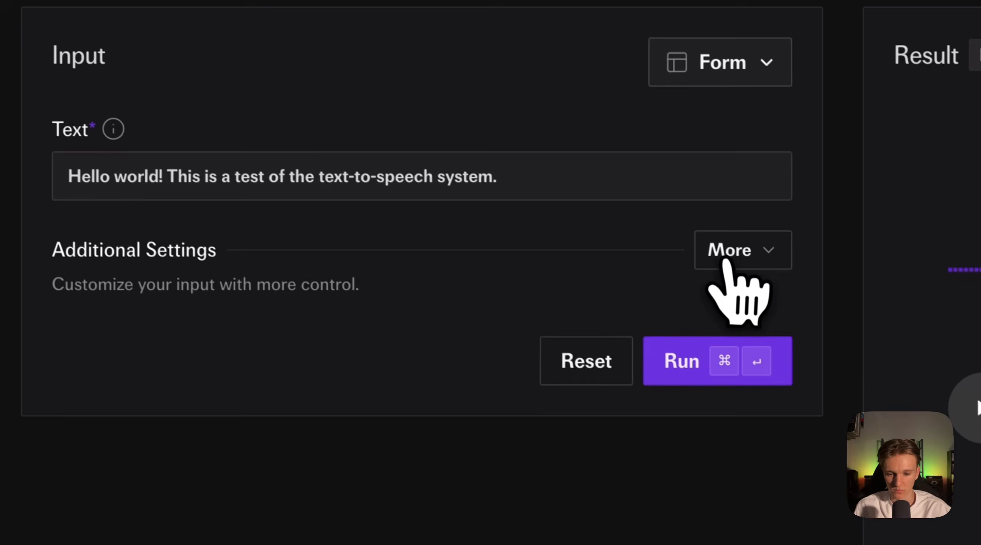
{"action": "left_click", "coordinate": [731, 250]}
{"action": "scroll", "coordinate": [286, 346], "scroll_direction": "down", "scroll_amount": 5}
{"action": "left_click", "coordinate": [198, 376]}
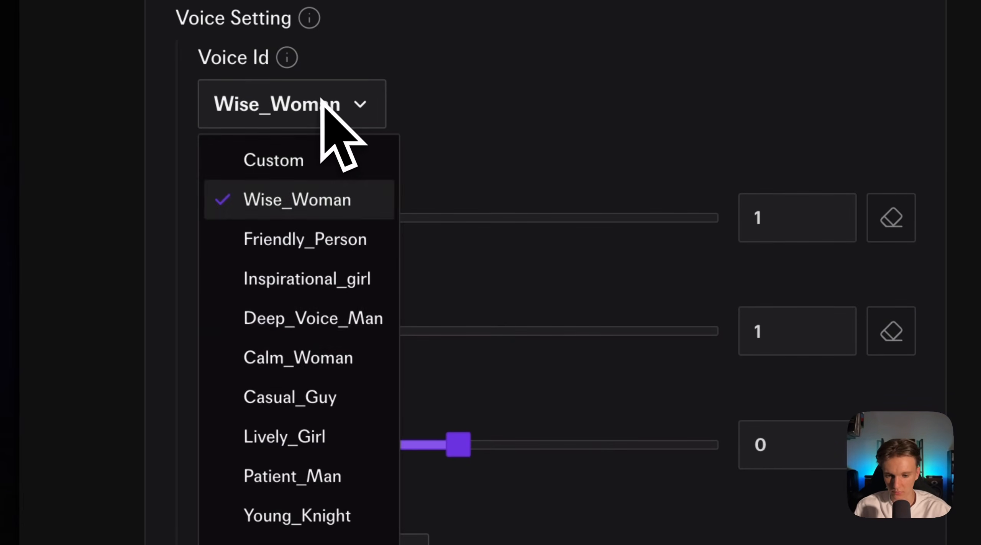
{"action": "scroll", "coordinate": [289, 368], "scroll_direction": "down", "scroll_amount": 3}
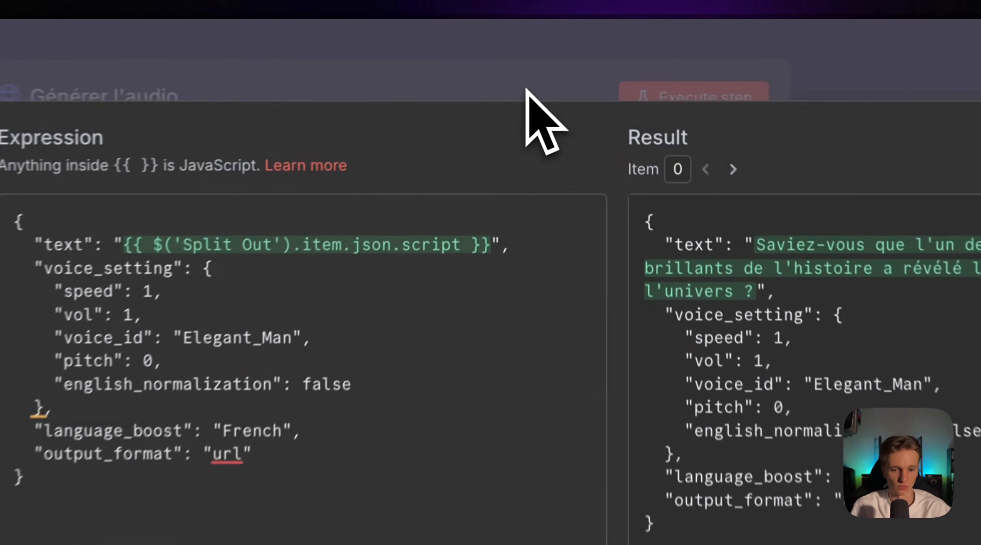
{"action": "left_click", "coordinate": [568, 46]}
{"action": "left_click", "coordinate": [576, 33]}
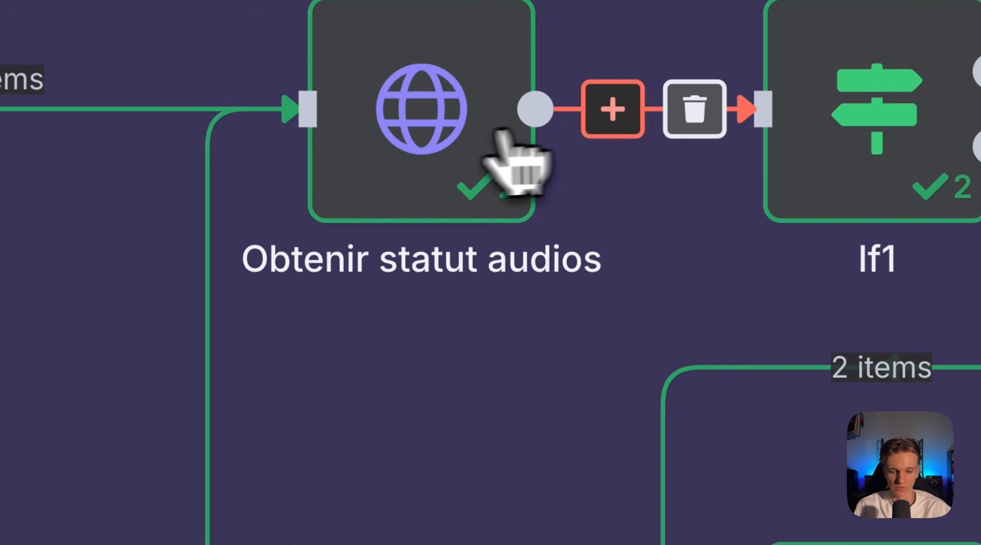
- Open the Obtenir statut audios node, check the status field in its output, and return to the canvas
{"action": "double_click", "coordinate": [428, 134]}
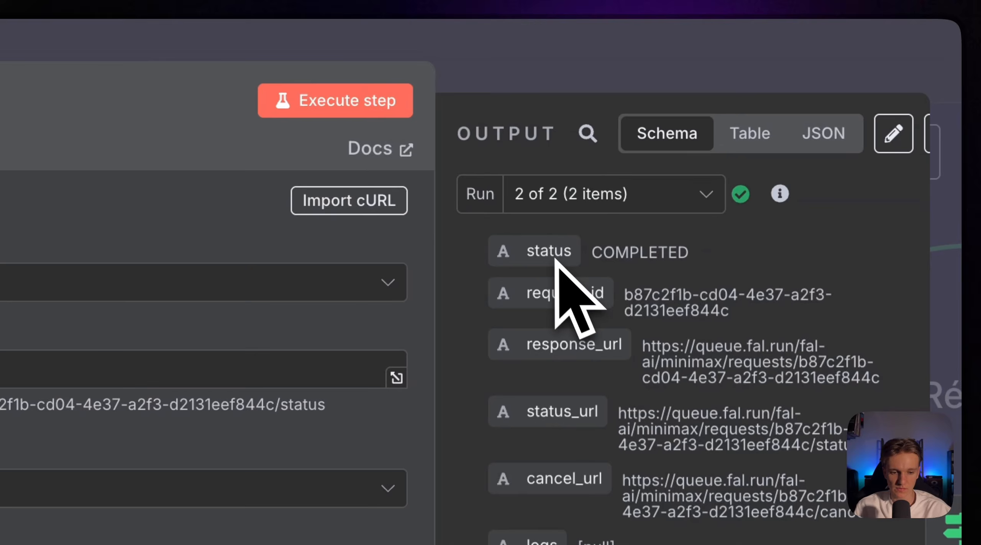
{"action": "left_click", "coordinate": [554, 82]}
{"action": "scroll", "coordinate": [355, 299], "scroll_direction": "up", "scroll_amount": 5}
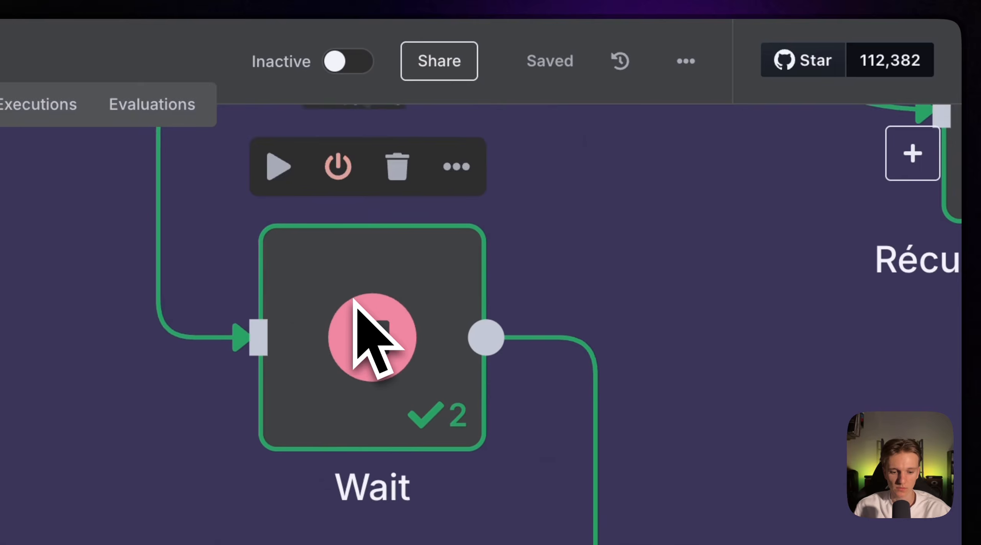
- Follow the audio polling loop through Wait1, inspect the If1 node, and close it
{"action": "scroll", "coordinate": [353, 299], "scroll_direction": "down", "scroll_amount": 4}
{"action": "scroll", "coordinate": [366, 452], "scroll_direction": "down", "scroll_amount": 7}
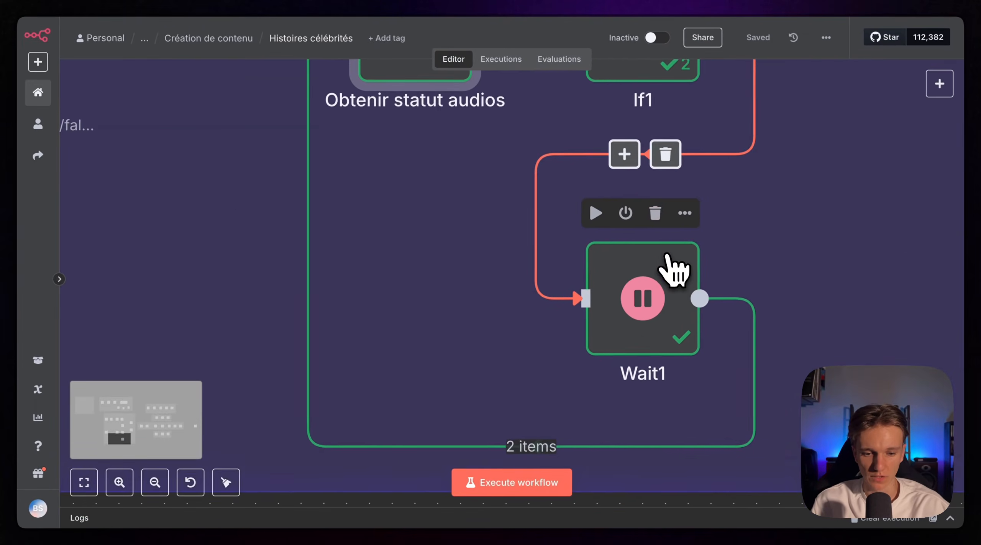
{"action": "scroll", "coordinate": [368, 492], "scroll_direction": "up", "scroll_amount": 3}
{"action": "scroll", "coordinate": [368, 492], "scroll_direction": "right", "scroll_amount": 2}
{"action": "scroll", "coordinate": [668, 255], "scroll_direction": "up", "scroll_amount": 3}
{"action": "scroll", "coordinate": [668, 255], "scroll_direction": "right", "scroll_amount": 6}
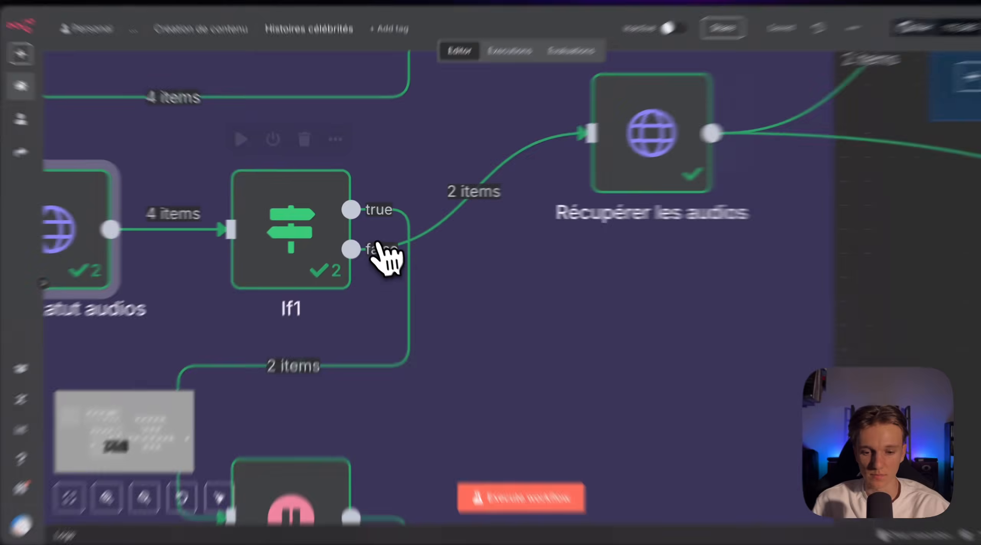
{"action": "left_click", "coordinate": [307, 238]}
{"action": "double_click", "coordinate": [271, 265]}
{"action": "left_click", "coordinate": [705, 64]}
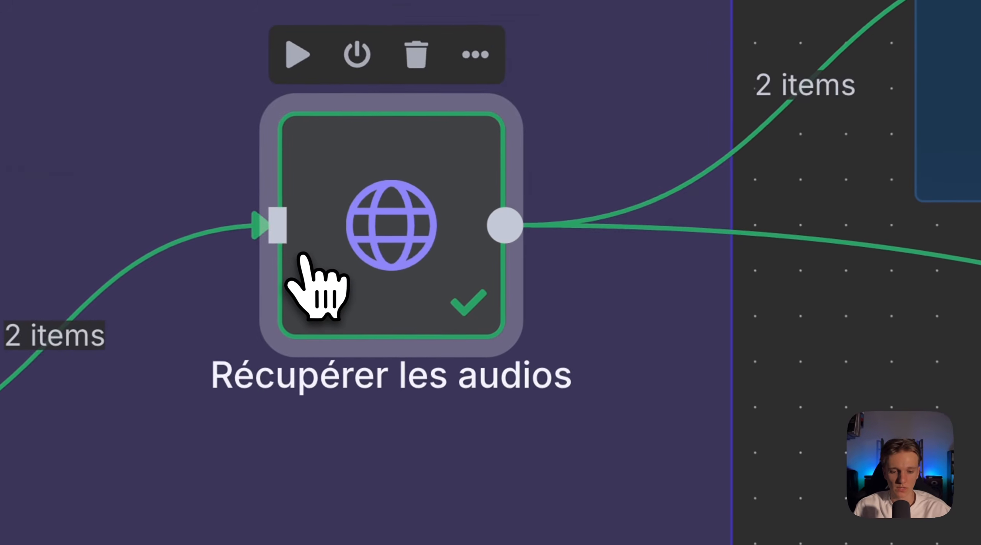
- Open the Récupérer les audios node, check the response_url expression in its GET URL, and return to the canvas
{"action": "double_click", "coordinate": [463, 253]}
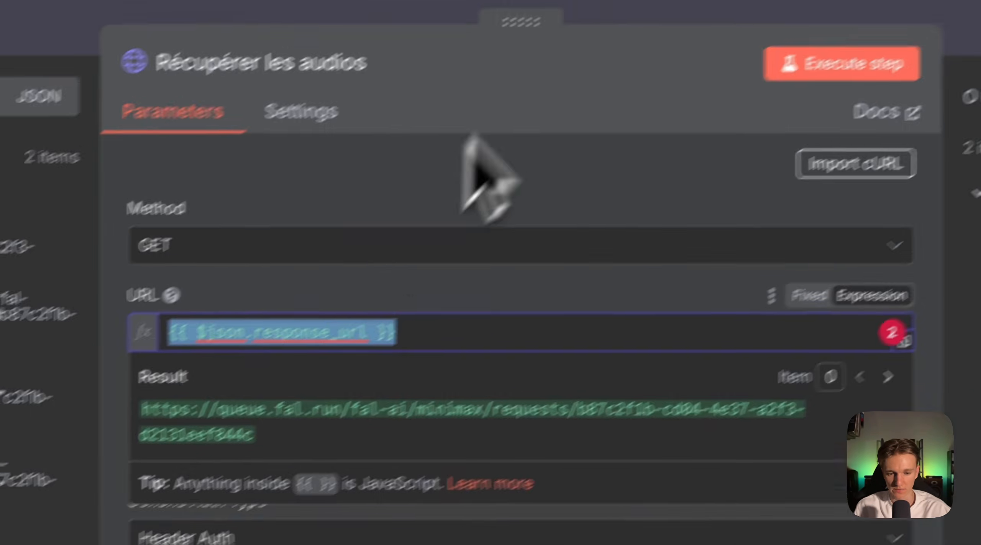
{"action": "left_click", "coordinate": [572, 40]}
{"action": "scroll", "coordinate": [589, 327], "scroll_direction": "right", "scroll_amount": 3}
{"action": "scroll", "coordinate": [589, 327], "scroll_direction": "up", "scroll_amount": 2}
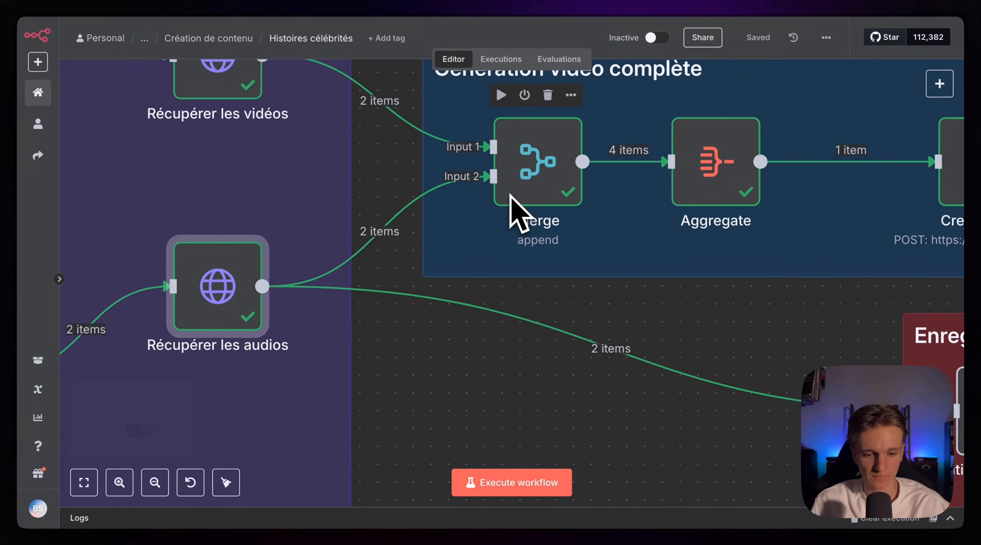
- Locate the Enregistrement des audios section, compare it with the video-saving section, and open the Création fichier Audios node
{"action": "scroll", "coordinate": [490, 375], "scroll_direction": "right", "scroll_amount": 9}
{"action": "scroll", "coordinate": [490, 375], "scroll_direction": "down", "scroll_amount": 3}
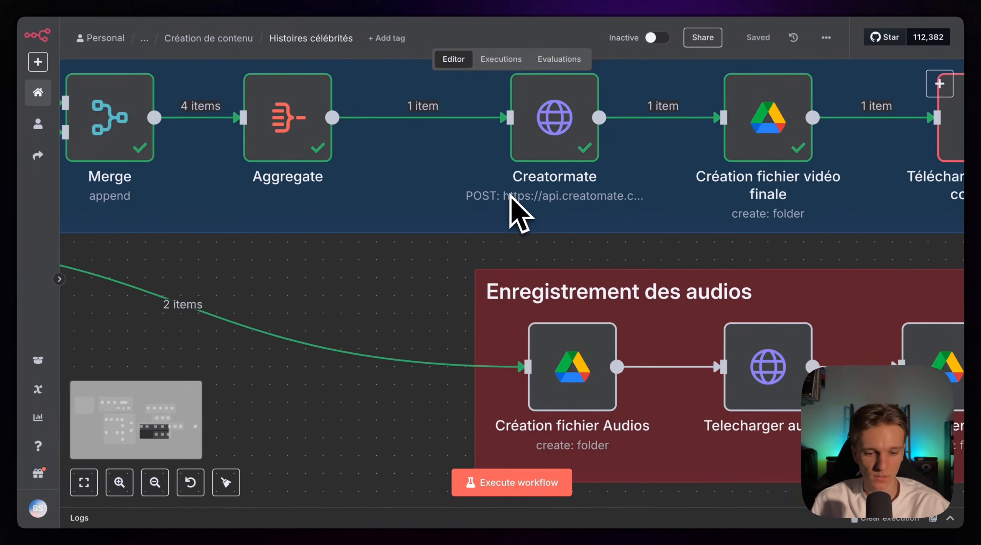
{"action": "scroll", "coordinate": [510, 195], "scroll_direction": "down", "scroll_amount": 1}
{"action": "scroll", "coordinate": [510, 195], "scroll_direction": "right", "scroll_amount": 1}
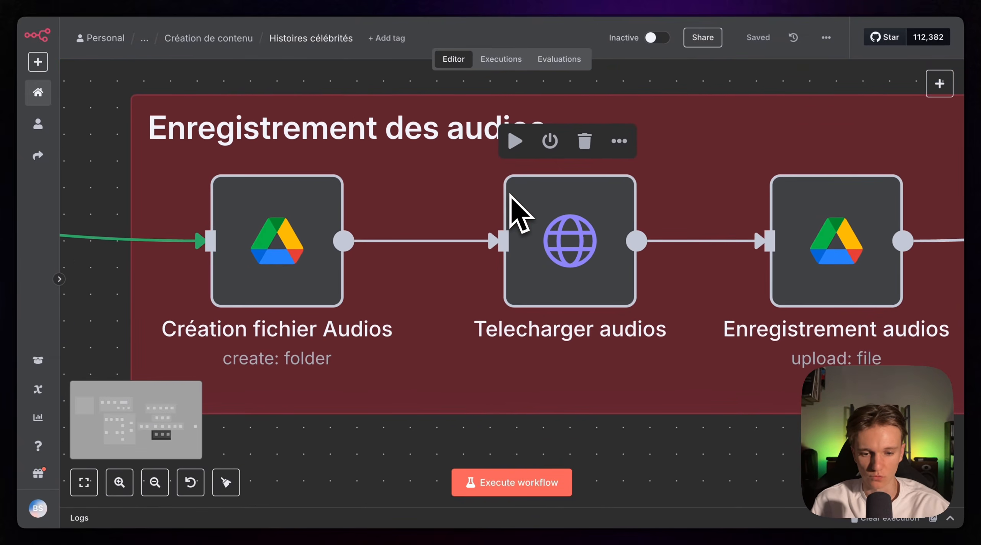
{"action": "scroll", "coordinate": [387, 253], "scroll_direction": "down", "scroll_amount": 3}
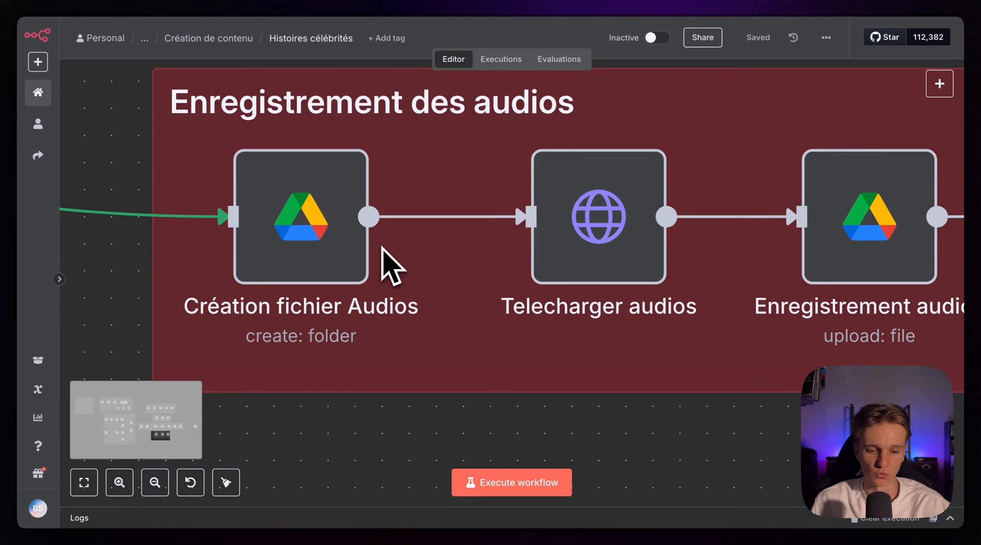
{"action": "scroll", "coordinate": [449, 247], "scroll_direction": "right", "scroll_amount": 1}
{"action": "scroll", "coordinate": [460, 237], "scroll_direction": "down", "scroll_amount": 3}
{"action": "scroll", "coordinate": [460, 236], "scroll_direction": "up", "scroll_amount": 6}
{"action": "scroll", "coordinate": [452, 226], "scroll_direction": "up", "scroll_amount": 2}
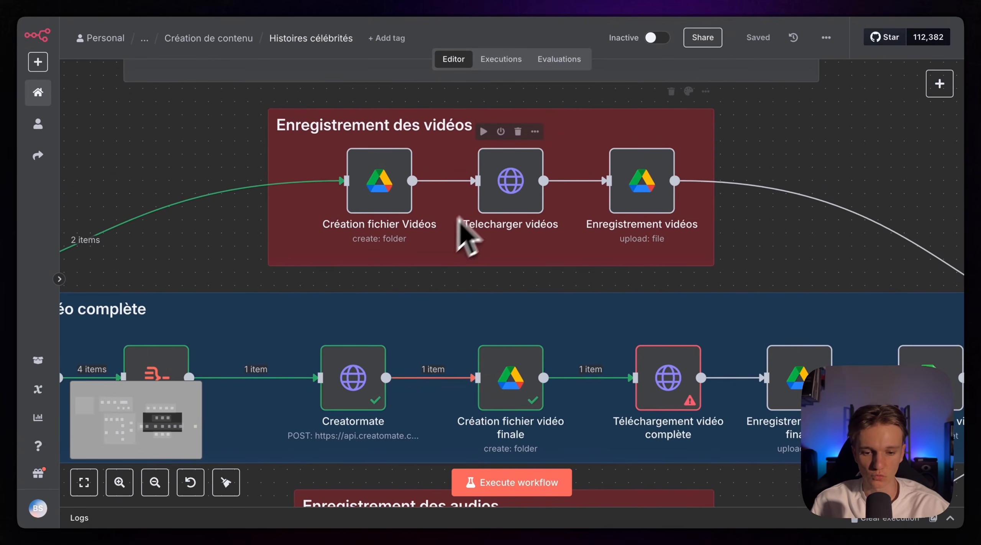
{"action": "scroll", "coordinate": [469, 230], "scroll_direction": "down", "scroll_amount": 5}
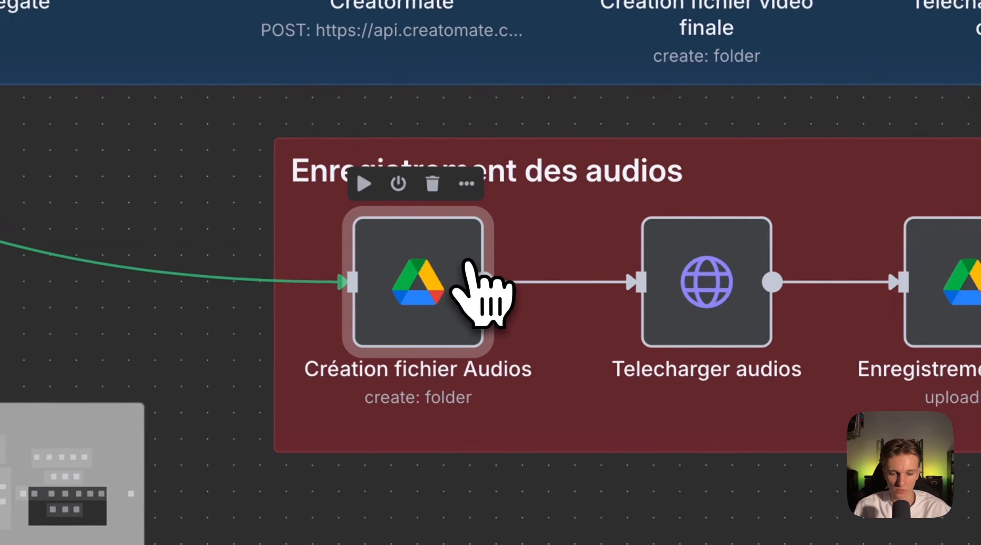
{"action": "double_click", "coordinate": [379, 309]}
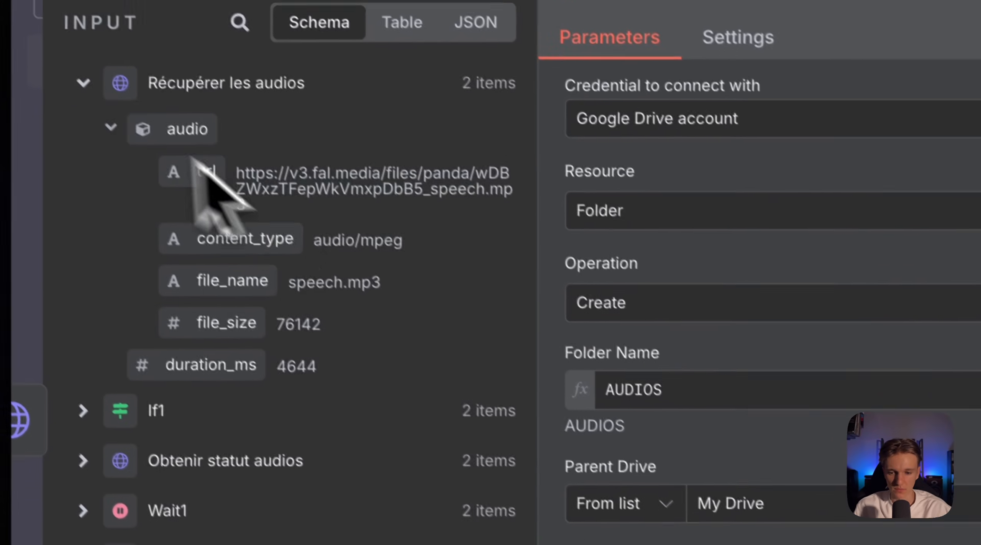
- Review the Création fichier Audios input data, and check the audio.url expression in the GET URL of the Telecharger audios node
{"action": "left_click", "coordinate": [92, 94]}
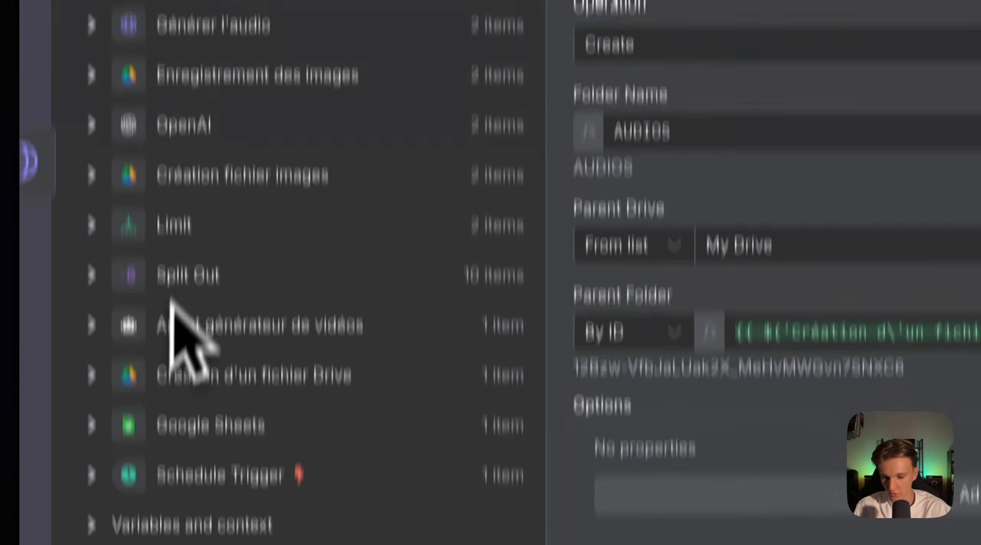
{"action": "scroll", "coordinate": [286, 358], "scroll_direction": "down", "scroll_amount": 4}
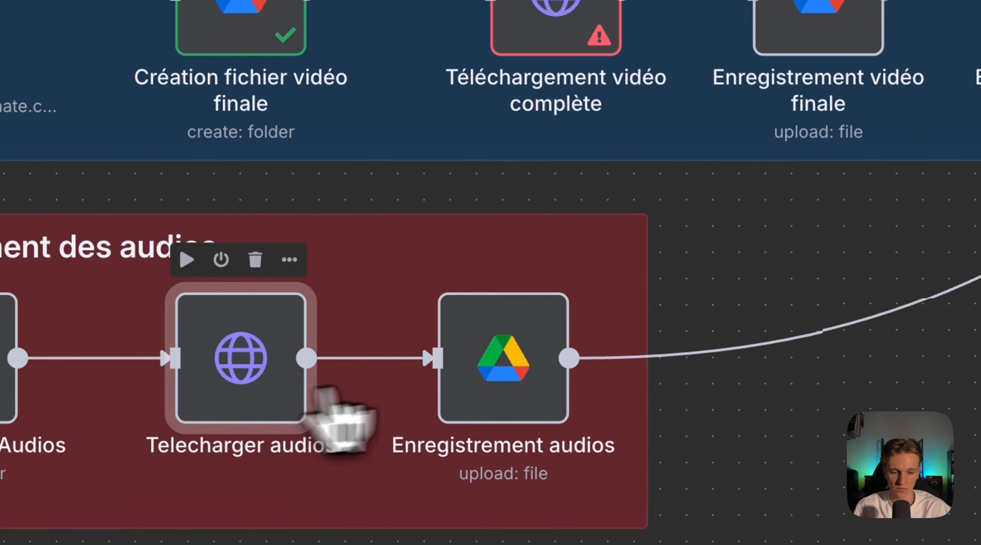
{"action": "double_click", "coordinate": [303, 406]}
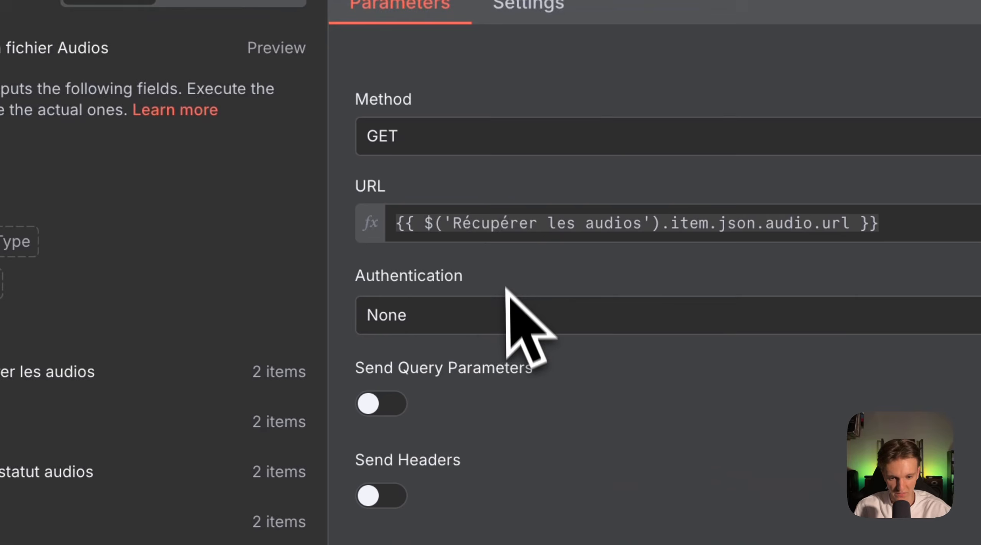
{"action": "left_click", "coordinate": [555, 237]}
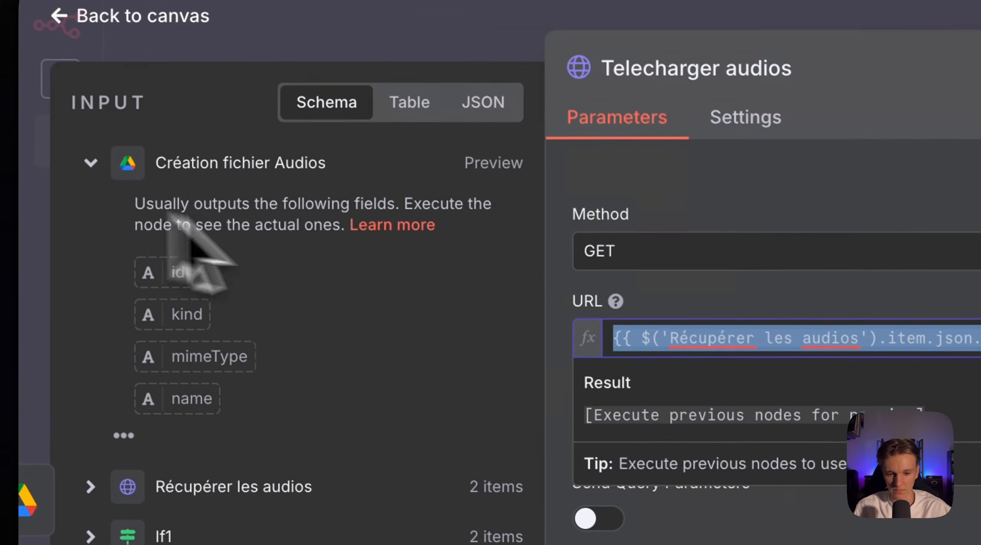
{"action": "left_click", "coordinate": [90, 169]}
{"action": "left_click", "coordinate": [180, 217]}
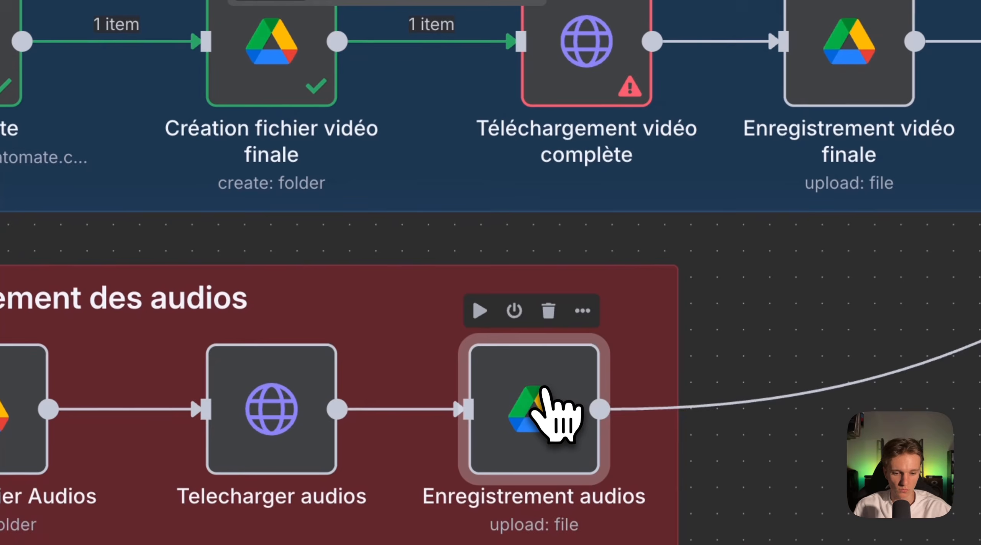
- Open the Enregistrement audios node for review, and locate the Génération vidéo complète section on the canvas
{"action": "double_click", "coordinate": [560, 418]}
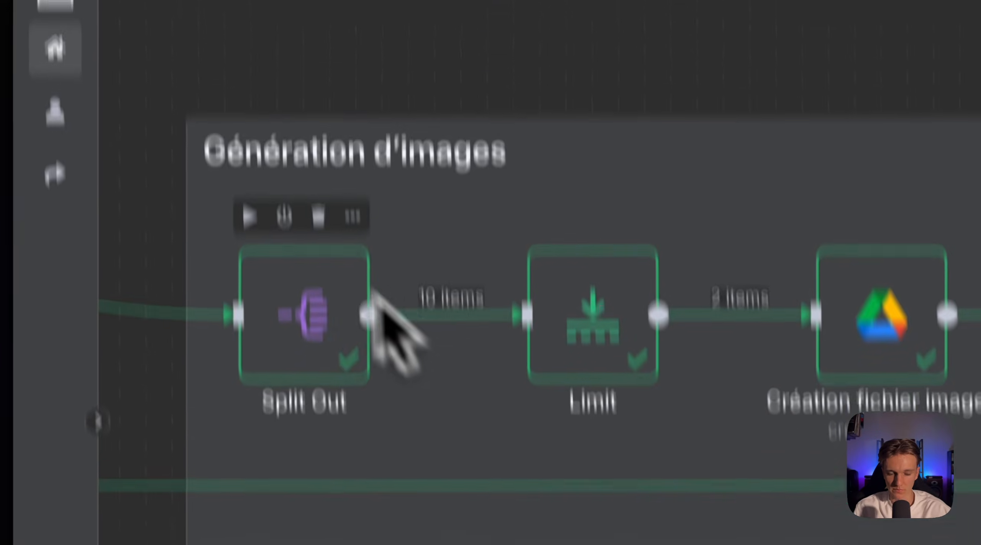
{"action": "scroll", "coordinate": [635, 351], "scroll_direction": "down", "scroll_amount": 8}
{"action": "scroll", "coordinate": [364, 318], "scroll_direction": "left", "scroll_amount": 6}
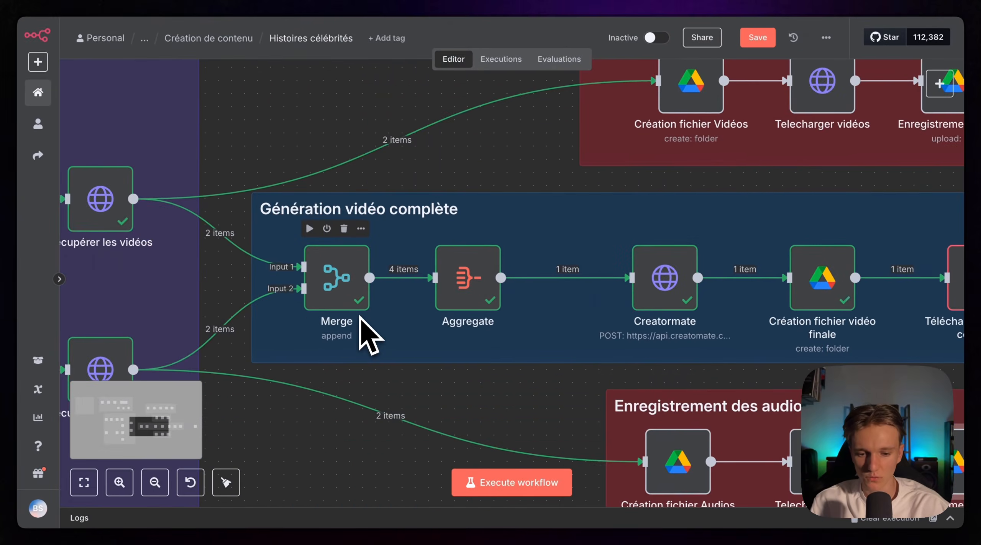
{"action": "scroll", "coordinate": [359, 315], "scroll_direction": "down", "scroll_amount": 5}
{"action": "scroll", "coordinate": [361, 318], "scroll_direction": "left", "scroll_amount": 3}
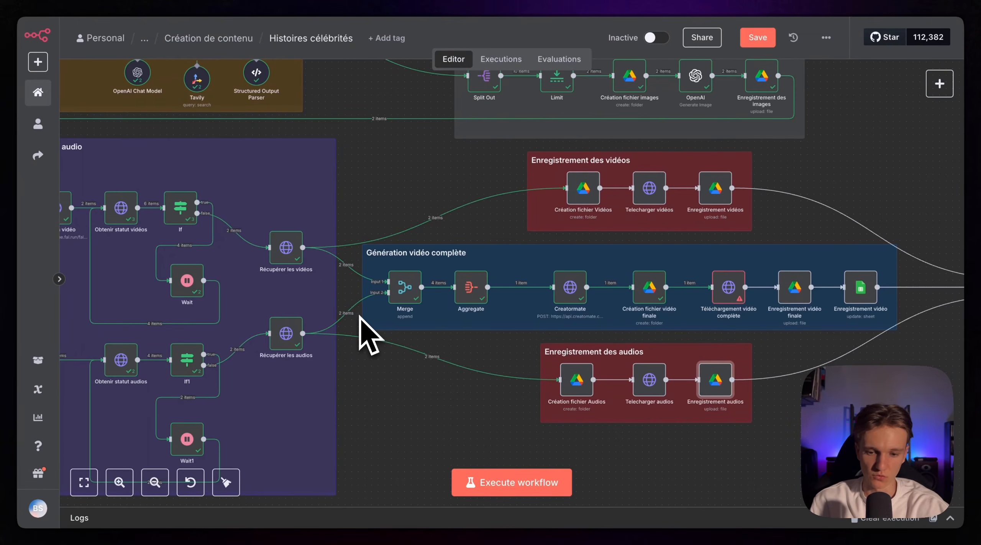
- Trace how the retrieved videos and audios branch toward the complete-video section, and save the workflow
{"action": "scroll", "coordinate": [360, 319], "scroll_direction": "left", "scroll_amount": 5}
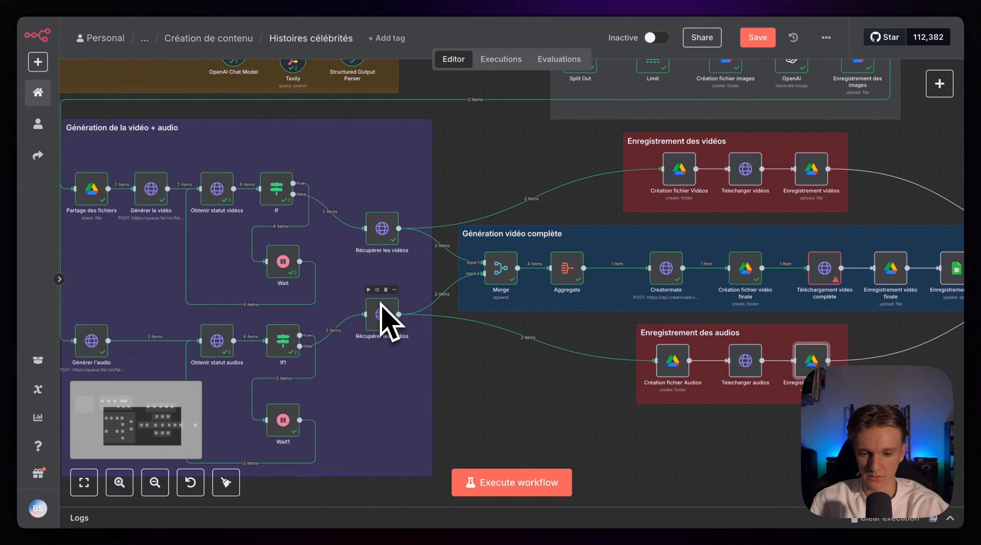
{"action": "scroll", "coordinate": [380, 303], "scroll_direction": "right", "scroll_amount": 2}
{"action": "scroll", "coordinate": [380, 303], "scroll_direction": "down", "scroll_amount": 1}
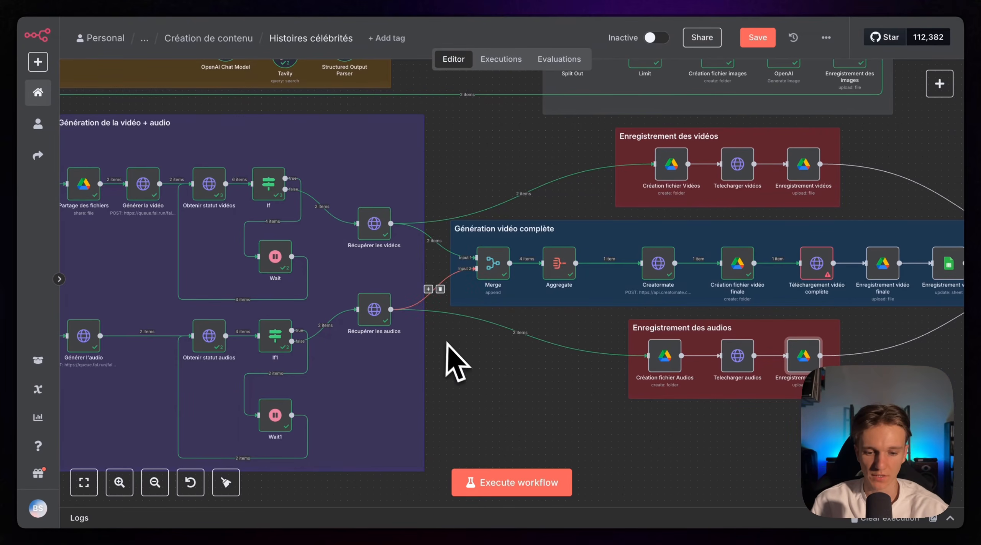
{"action": "scroll", "coordinate": [447, 343], "scroll_direction": "up", "scroll_amount": 5}
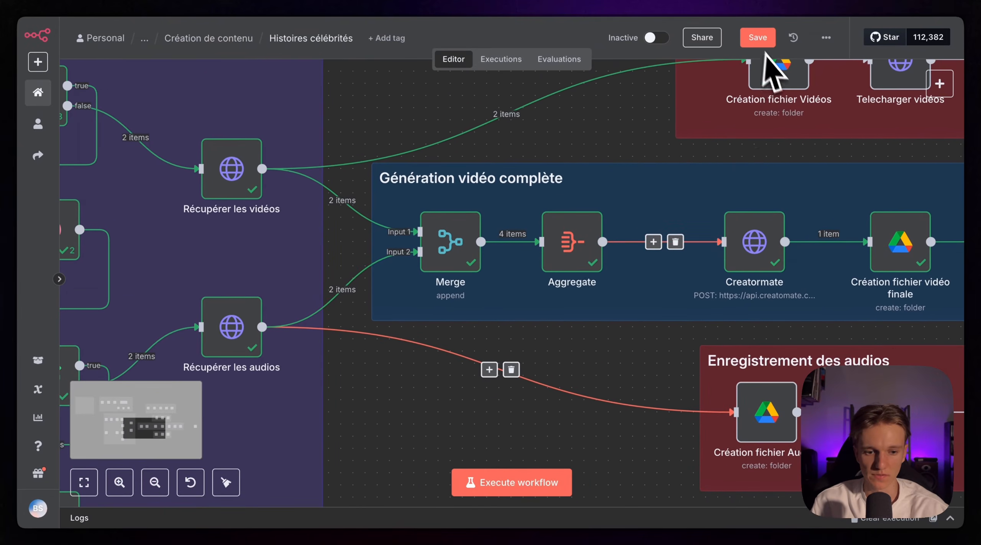
{"action": "left_click", "coordinate": [763, 42]}
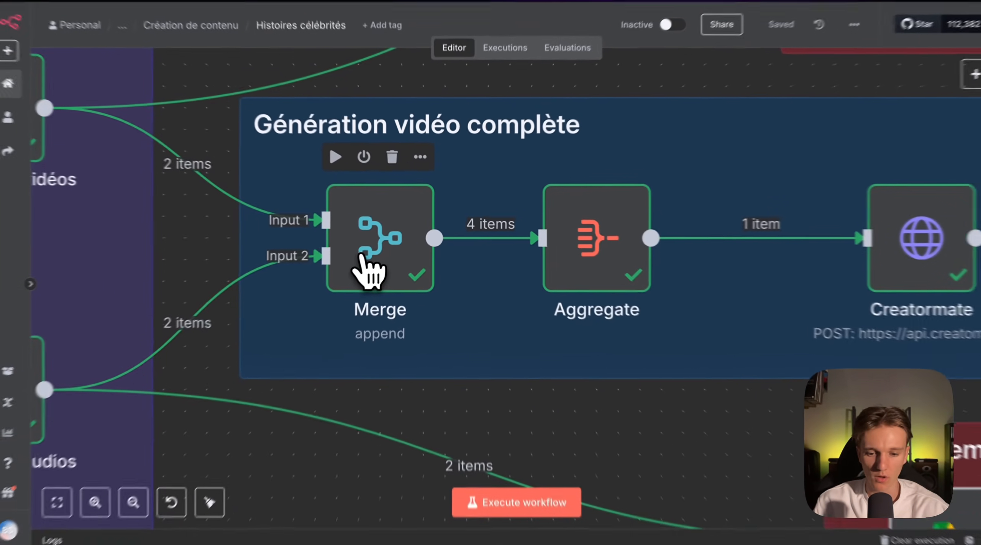
- Follow both retrieval branches into the Merge node, check its mode and number of inputs, and return to the canvas
{"action": "scroll", "coordinate": [322, 205], "scroll_direction": "right", "scroll_amount": 1}
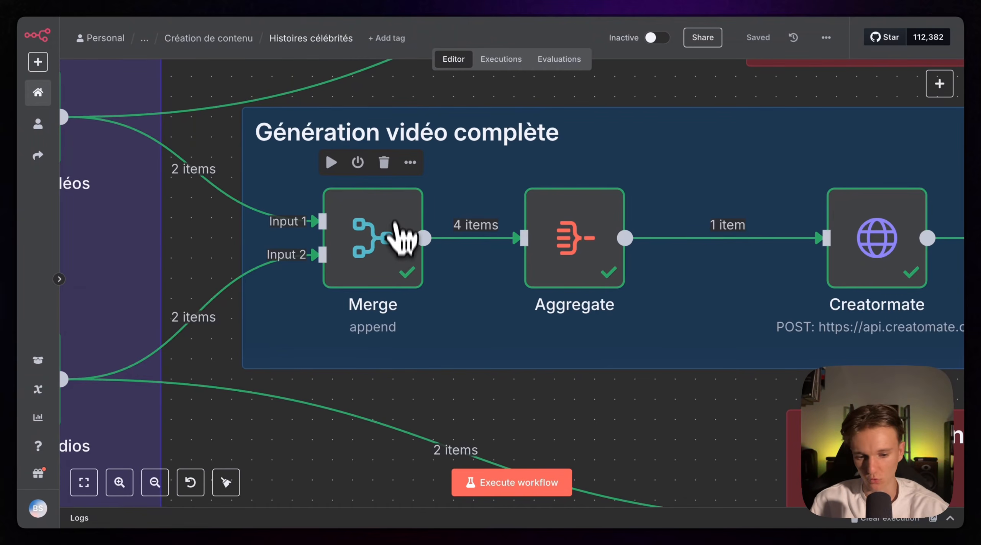
{"action": "scroll", "coordinate": [387, 257], "scroll_direction": "left", "scroll_amount": 5}
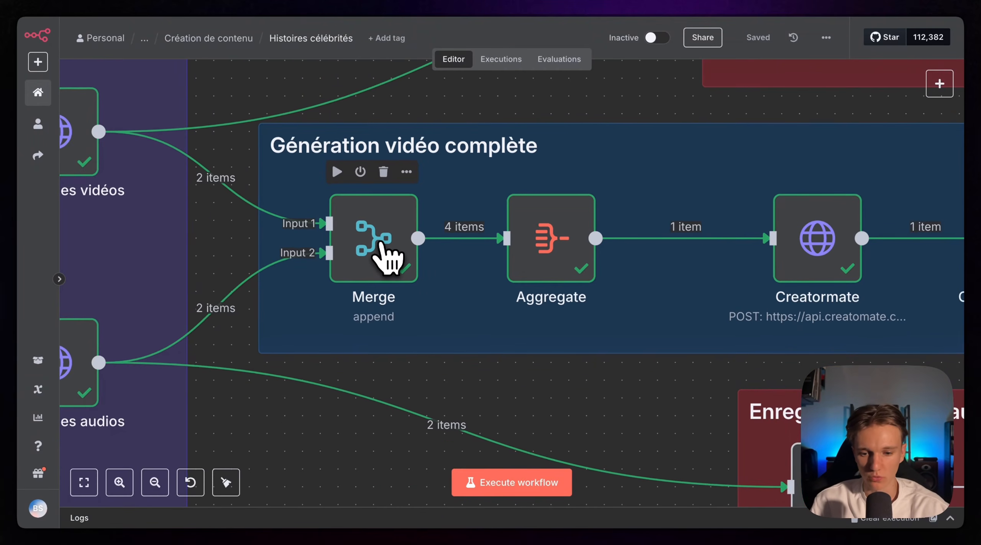
{"action": "scroll", "coordinate": [131, 138], "scroll_direction": "down", "scroll_amount": 3}
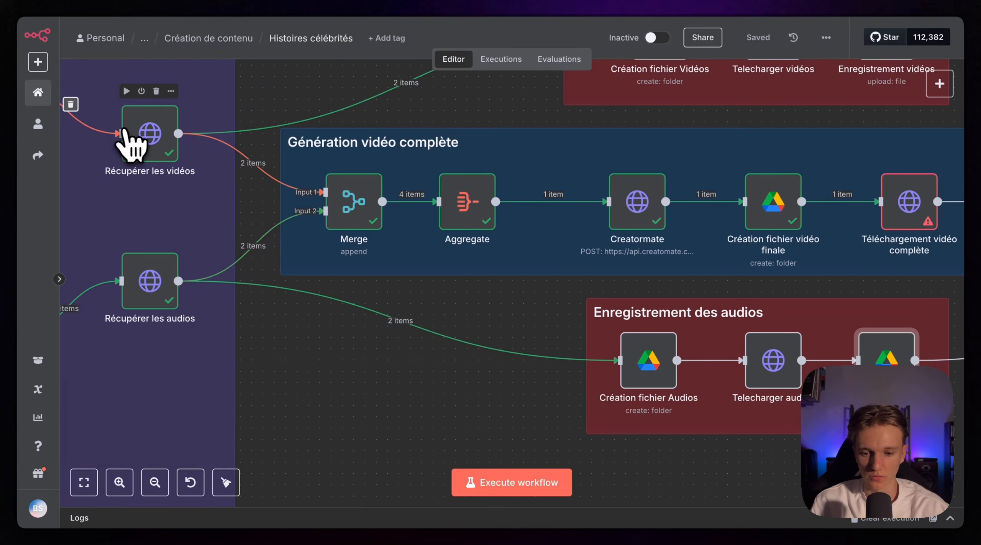
{"action": "scroll", "coordinate": [253, 209], "scroll_direction": "up", "scroll_amount": 5}
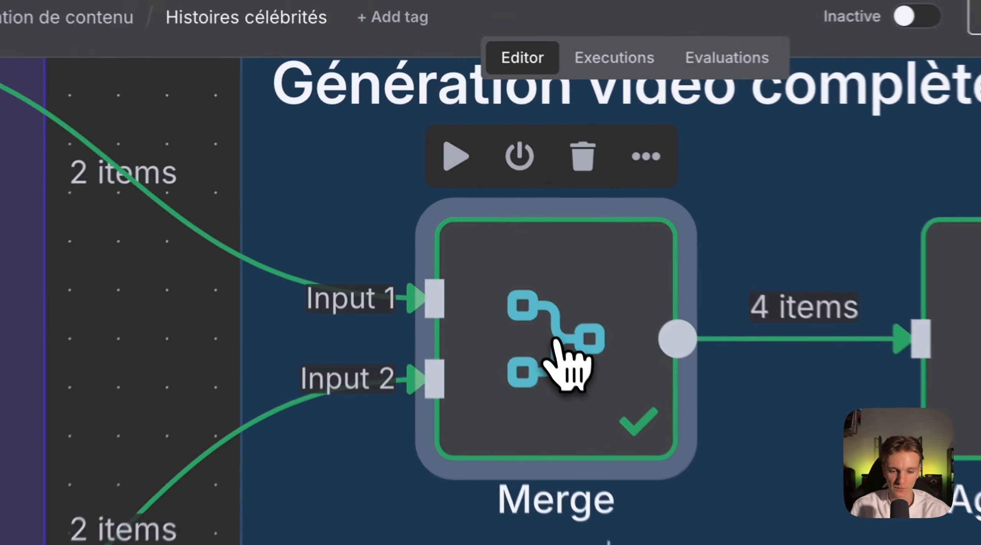
{"action": "double_click", "coordinate": [474, 215]}
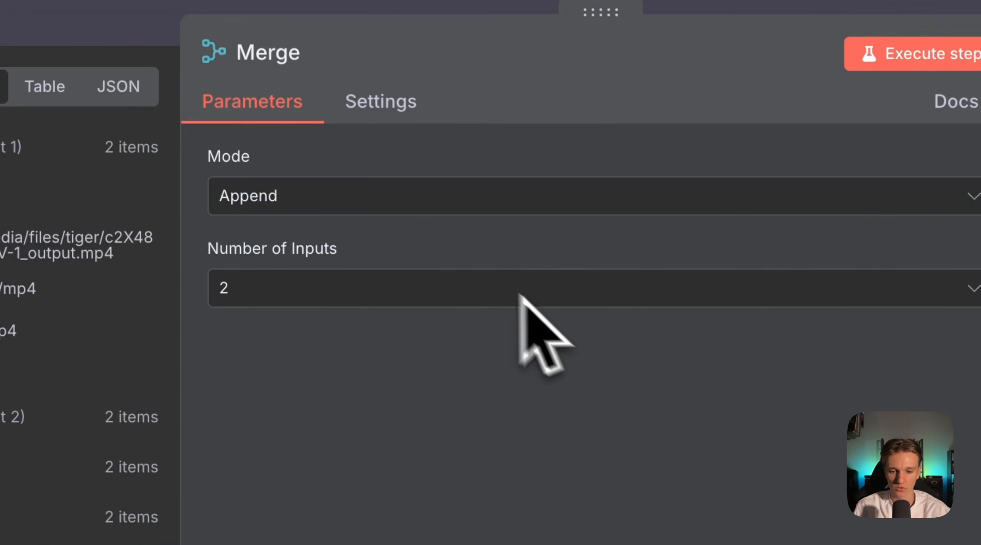
{"action": "key", "text": "Escape"}
{"action": "double_click", "coordinate": [484, 318]}
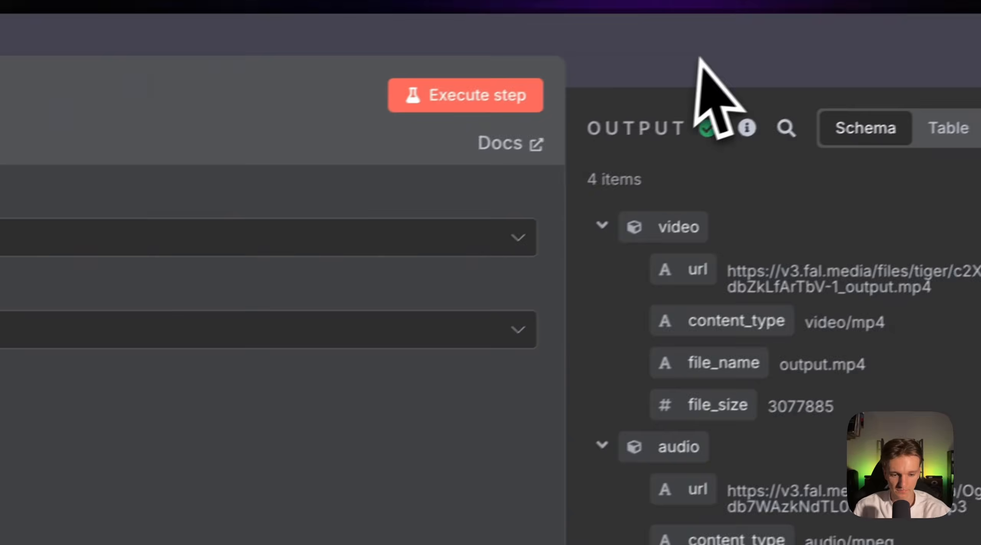
{"action": "left_click", "coordinate": [701, 59]}
- Reopen the Merge node, examine the combined video and audio items in its output, and close it
{"action": "scroll", "coordinate": [550, 324], "scroll_direction": "down", "scroll_amount": 4}
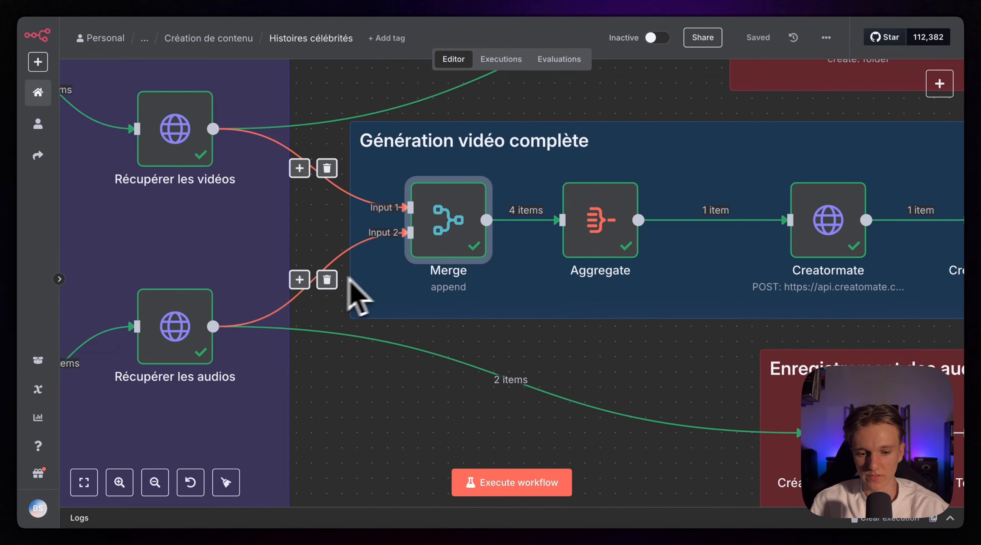
{"action": "scroll", "coordinate": [574, 241], "scroll_direction": "down", "scroll_amount": 3}
{"action": "scroll", "coordinate": [480, 230], "scroll_direction": "up", "scroll_amount": 5}
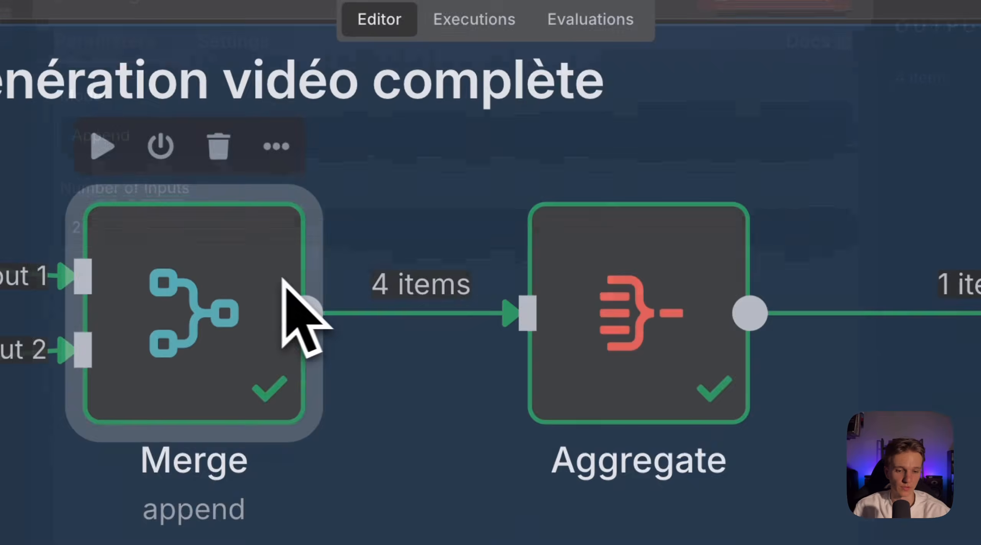
{"action": "double_click", "coordinate": [403, 202]}
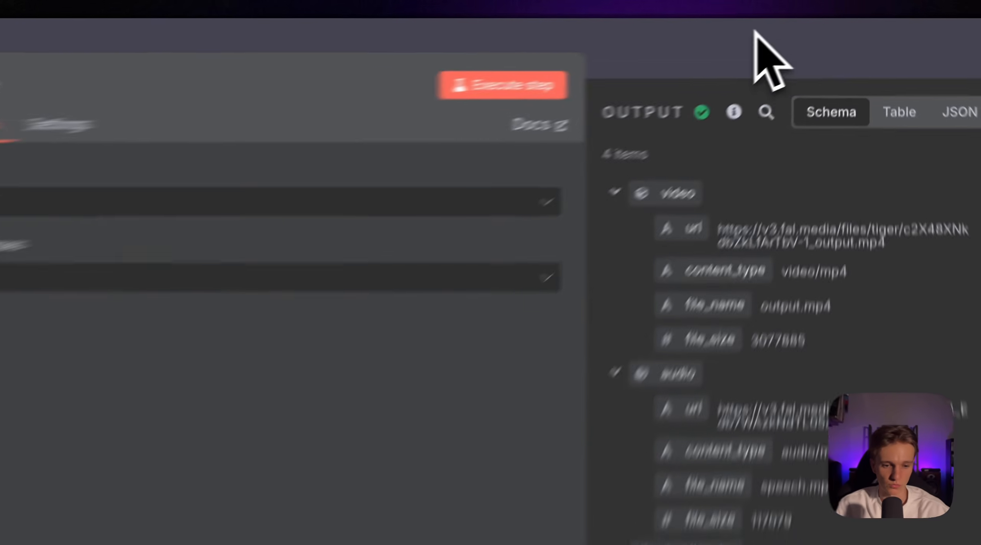
{"action": "left_click", "coordinate": [805, 27]}
- Open the Aggregate node and display its Merge input data as a table
{"action": "scroll", "coordinate": [357, 322], "scroll_direction": "right", "scroll_amount": 3}
{"action": "left_click", "coordinate": [254, 289]}
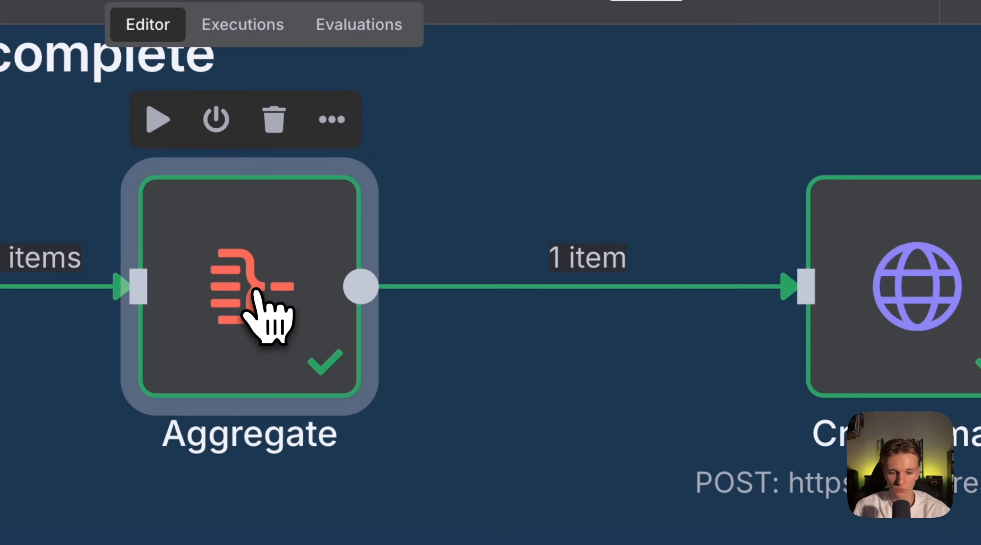
{"action": "double_click", "coordinate": [255, 291]}
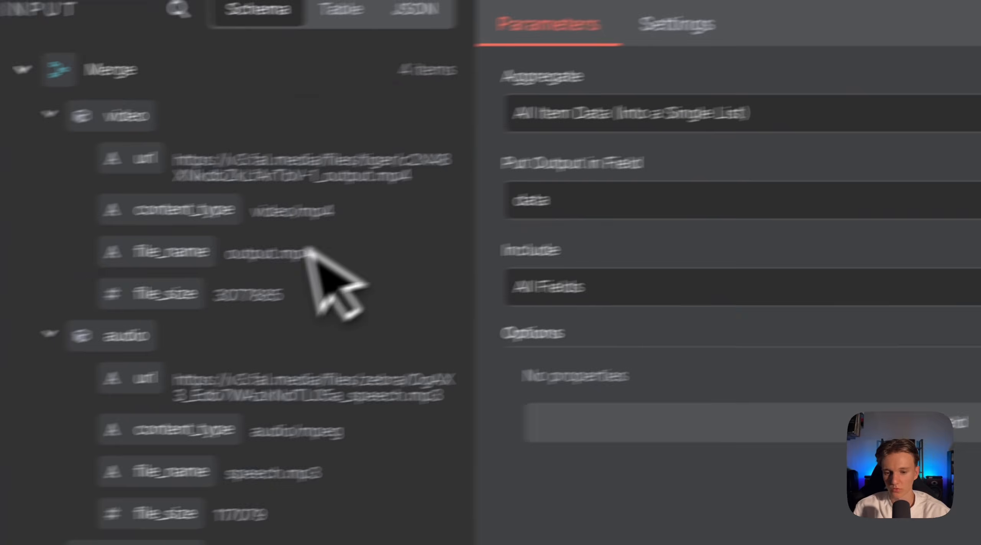
{"action": "left_click", "coordinate": [414, 9]}
{"action": "left_click", "coordinate": [341, 10]}
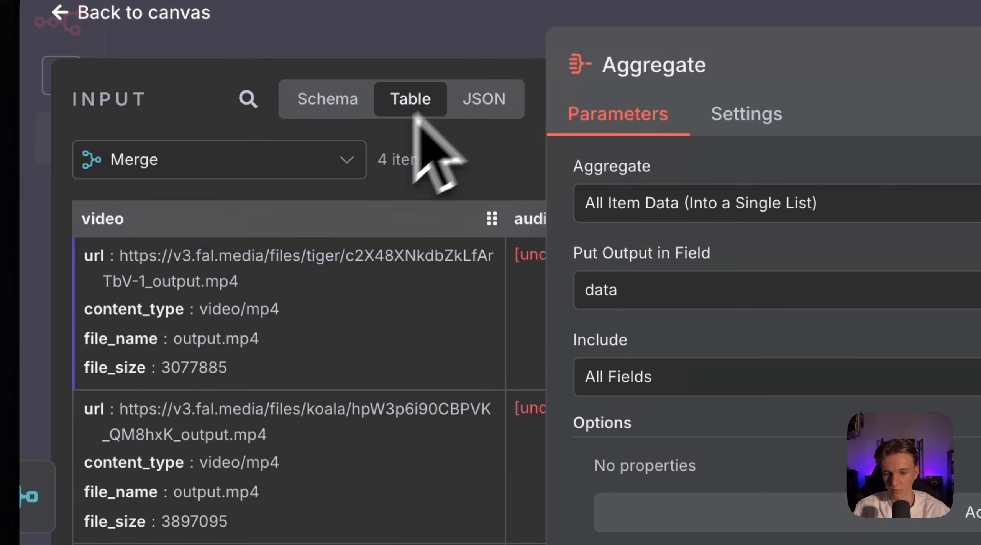
- Compare the video and audio columns across the Merge items in the Aggregate input table
{"action": "scroll", "coordinate": [368, 447], "scroll_direction": "right", "scroll_amount": 5}
{"action": "scroll", "coordinate": [368, 447], "scroll_direction": "left", "scroll_amount": 3}
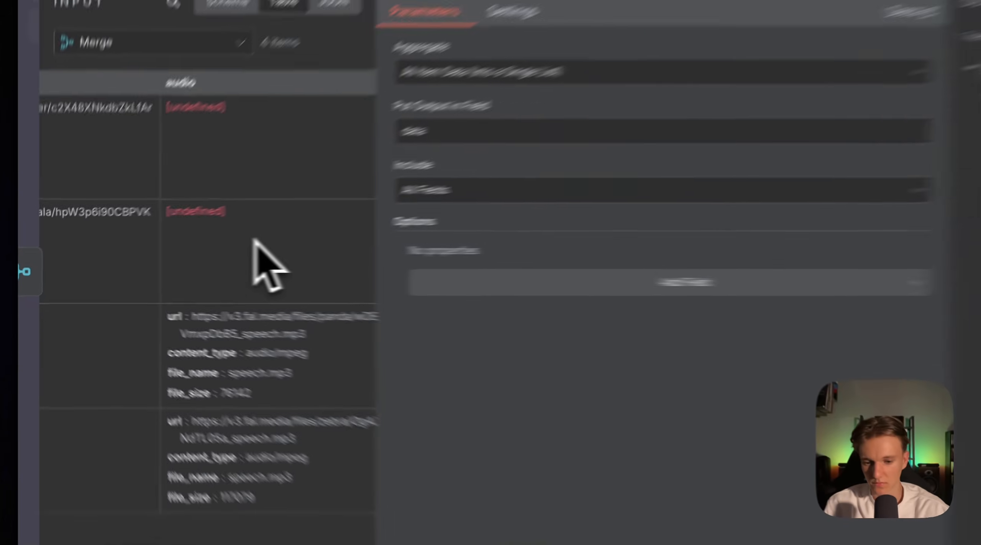
{"action": "scroll", "coordinate": [255, 244], "scroll_direction": "left", "scroll_amount": 3}
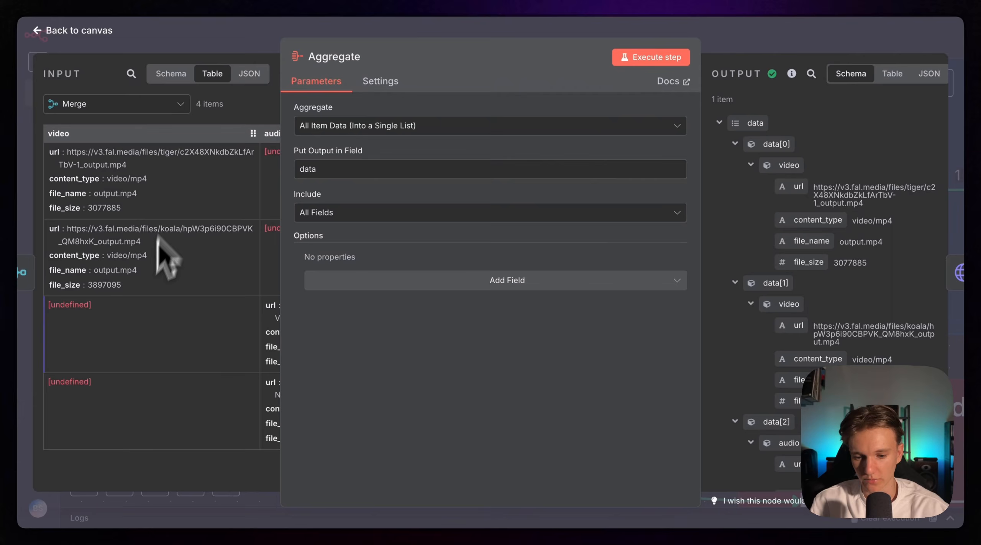
{"action": "scroll", "coordinate": [158, 396], "scroll_direction": "right", "scroll_amount": 3}
{"action": "scroll", "coordinate": [143, 363], "scroll_direction": "left", "scroll_amount": 1}
{"action": "scroll", "coordinate": [114, 186], "scroll_direction": "left", "scroll_amount": 1}
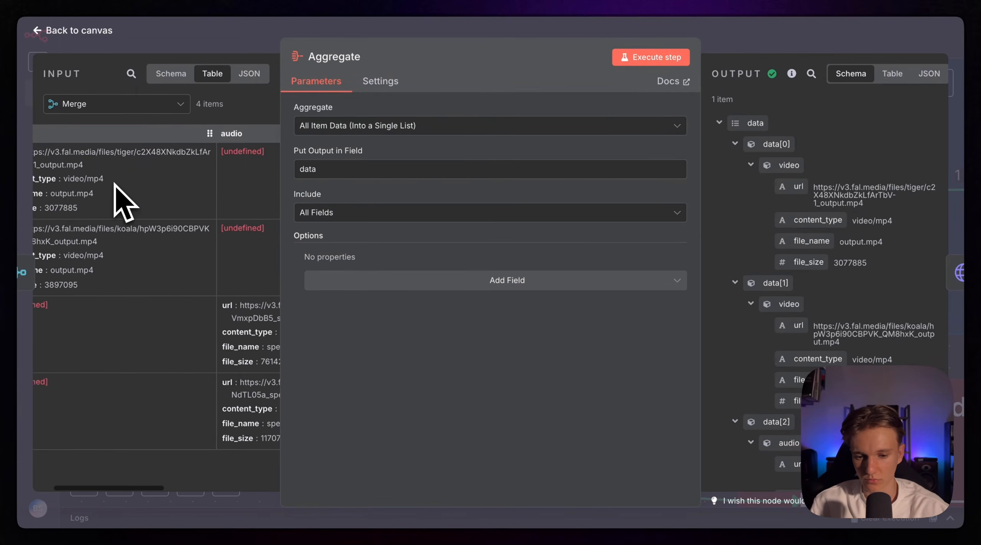
{"action": "scroll", "coordinate": [114, 184], "scroll_direction": "right", "scroll_amount": 3}
{"action": "scroll", "coordinate": [115, 186], "scroll_direction": "right", "scroll_amount": 2}
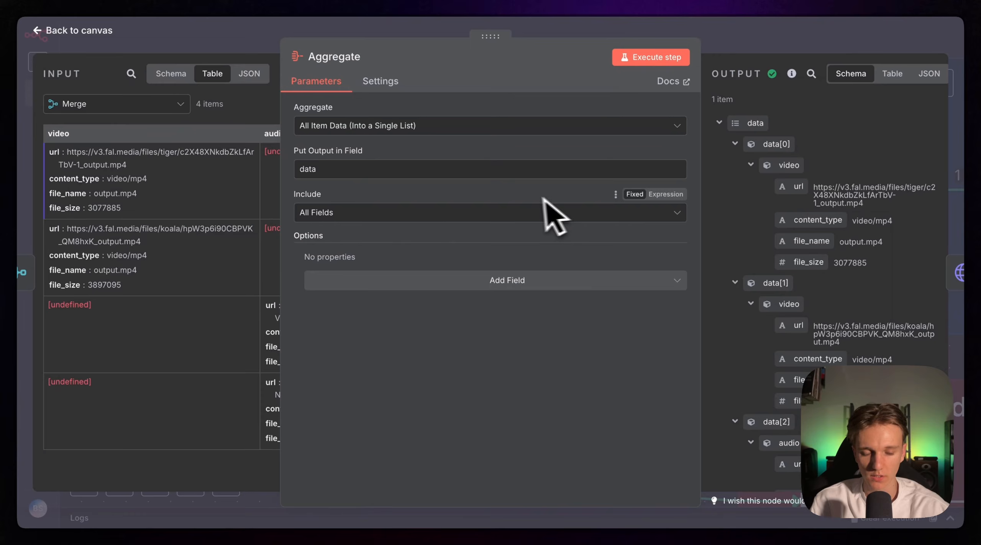
- Check the Aggregate node's output field name, its included fields and the resulting data list, and return to the canvas
{"action": "double_click", "coordinate": [309, 169]}
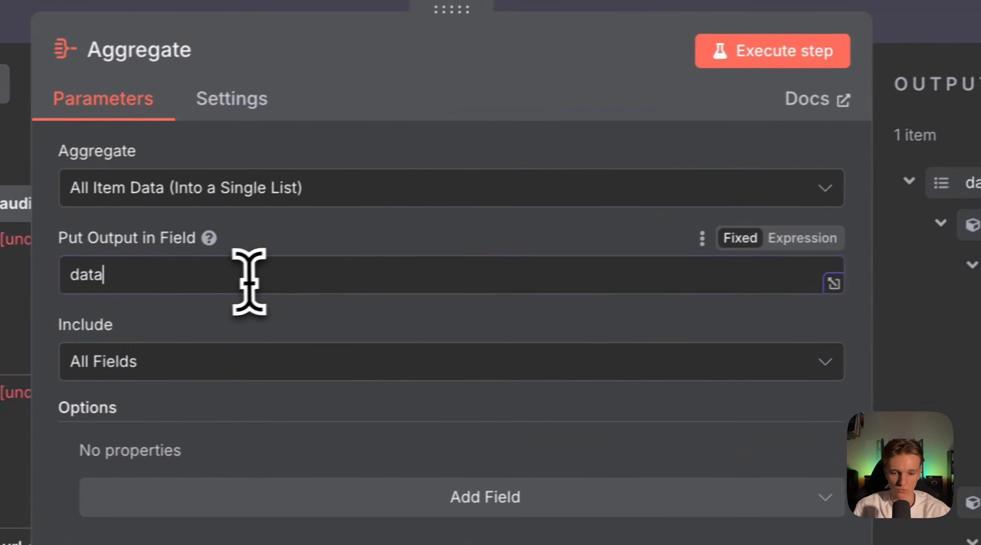
{"action": "double_click", "coordinate": [247, 279]}
{"action": "left_click", "coordinate": [644, 248]}
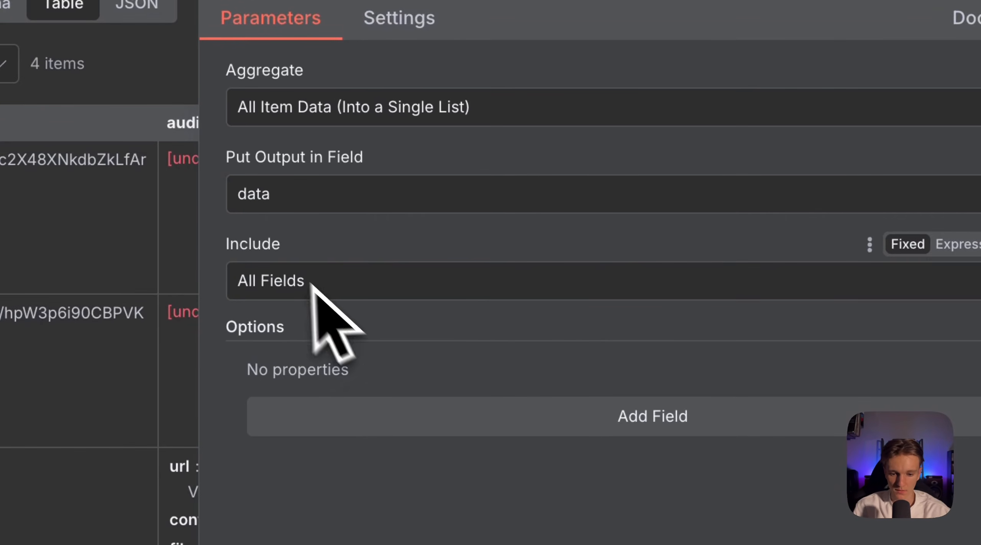
{"action": "left_click", "coordinate": [293, 270]}
{"action": "left_click", "coordinate": [449, 285]}
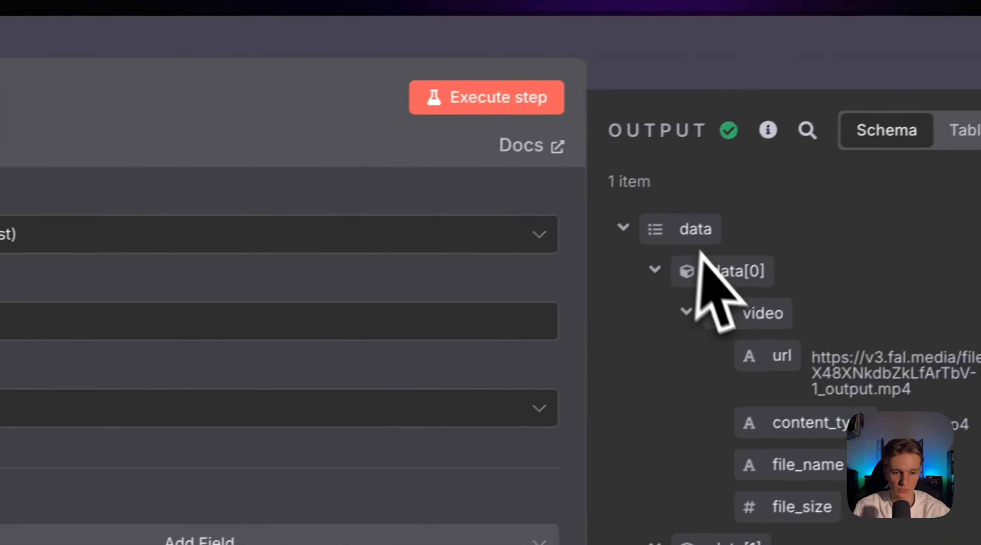
{"action": "left_click", "coordinate": [704, 74]}
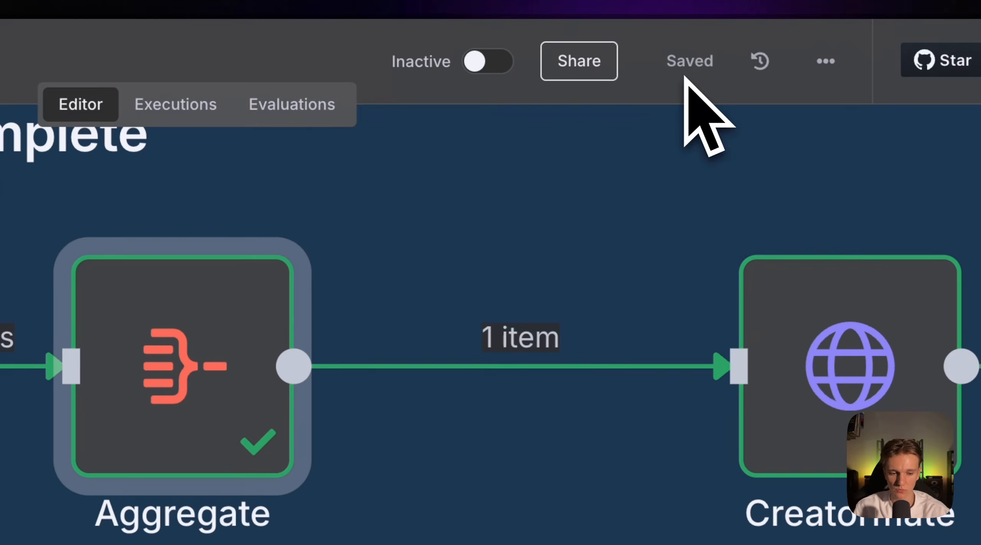
- Open the Creatormate node, switch to the Creatomate template editor, and briefly show the template's JSON source before hiding it
{"action": "scroll", "coordinate": [668, 383], "scroll_direction": "right", "scroll_amount": 10}
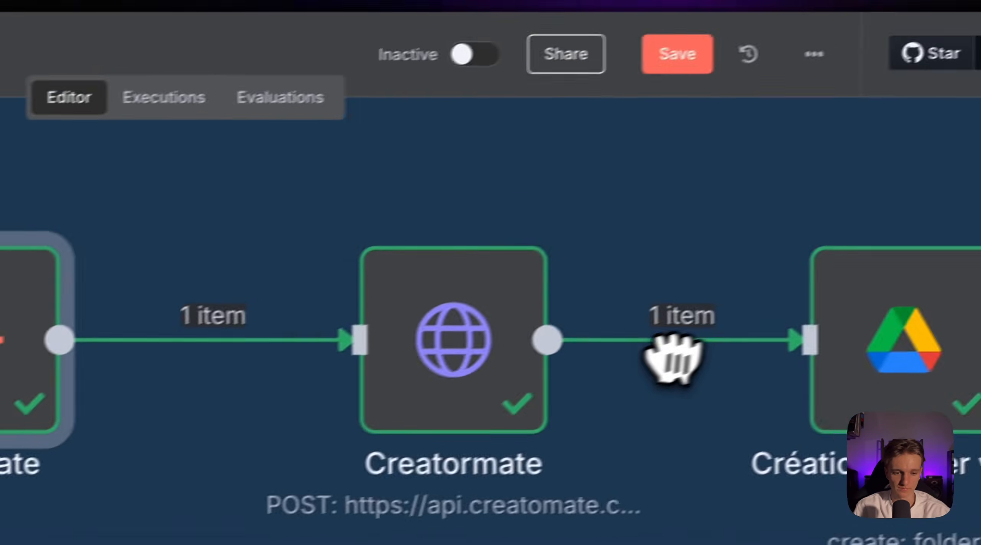
{"action": "double_click", "coordinate": [872, 245]}
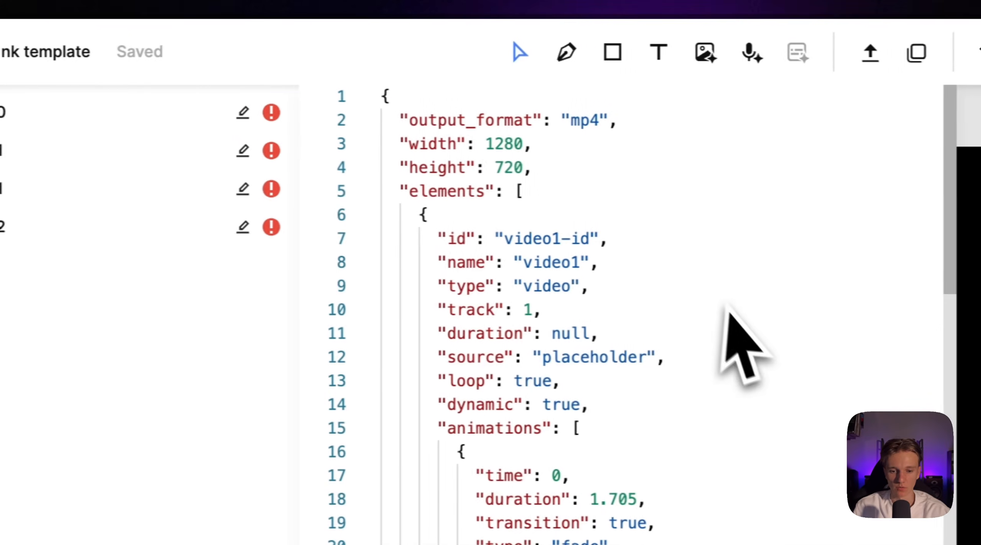
{"action": "left_click", "coordinate": [48, 50]}
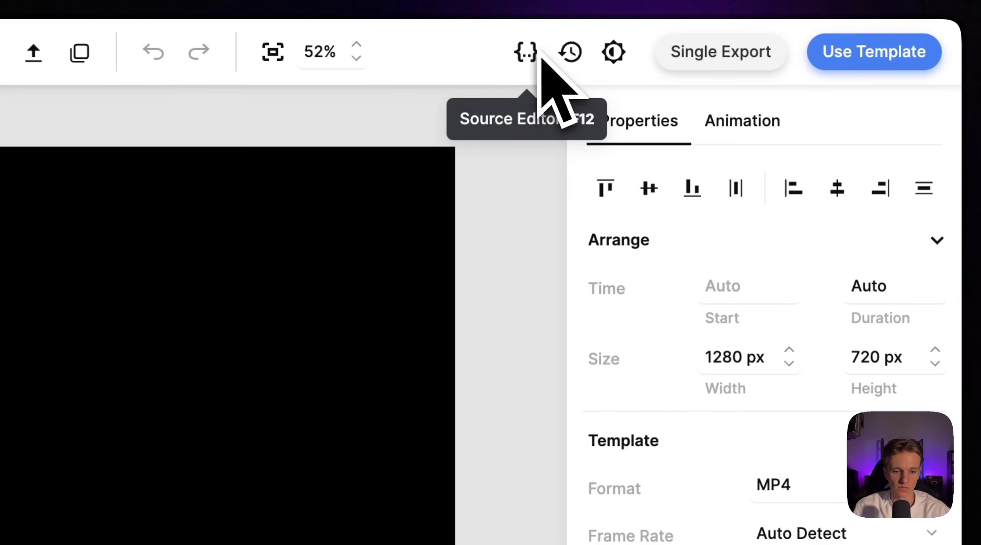
{"action": "left_click", "coordinate": [528, 56]}
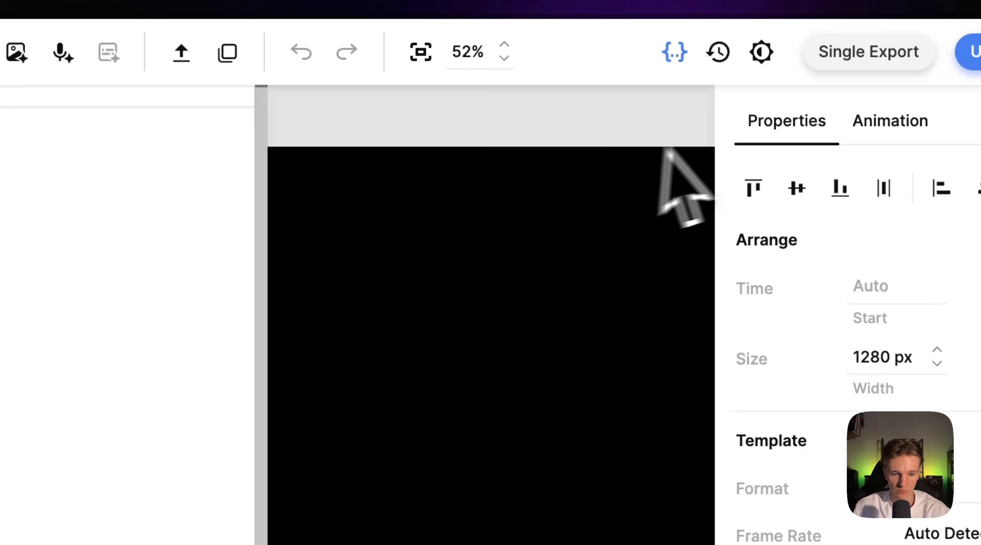
{"action": "left_click", "coordinate": [679, 57]}
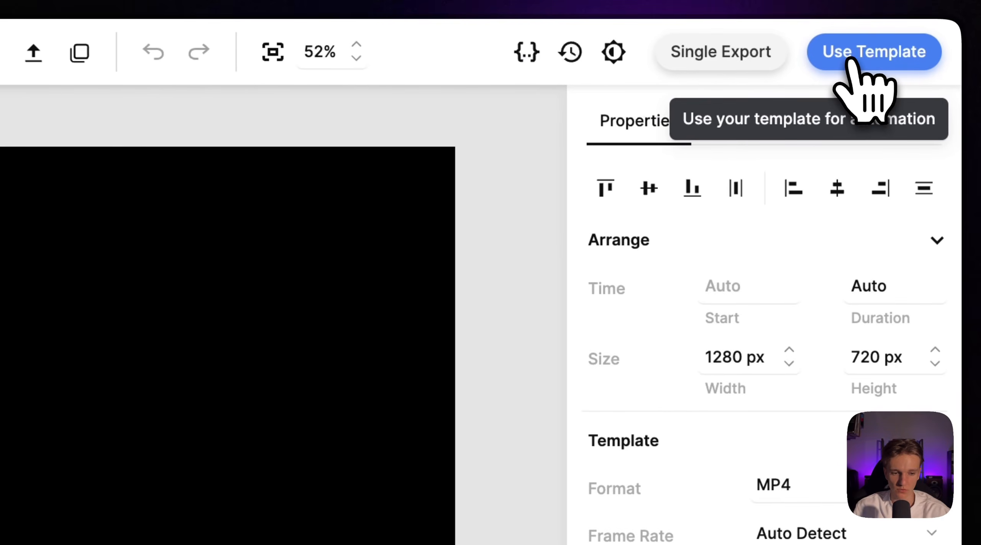
- Show the template's API Integration request example among its usage options and close the dialog
{"action": "left_click", "coordinate": [973, 52]}
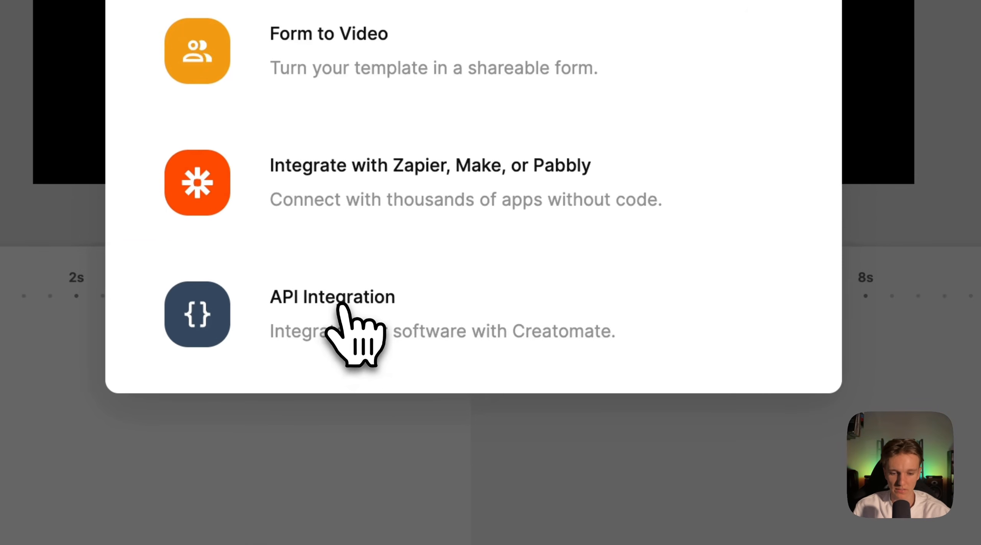
{"action": "left_click", "coordinate": [342, 306]}
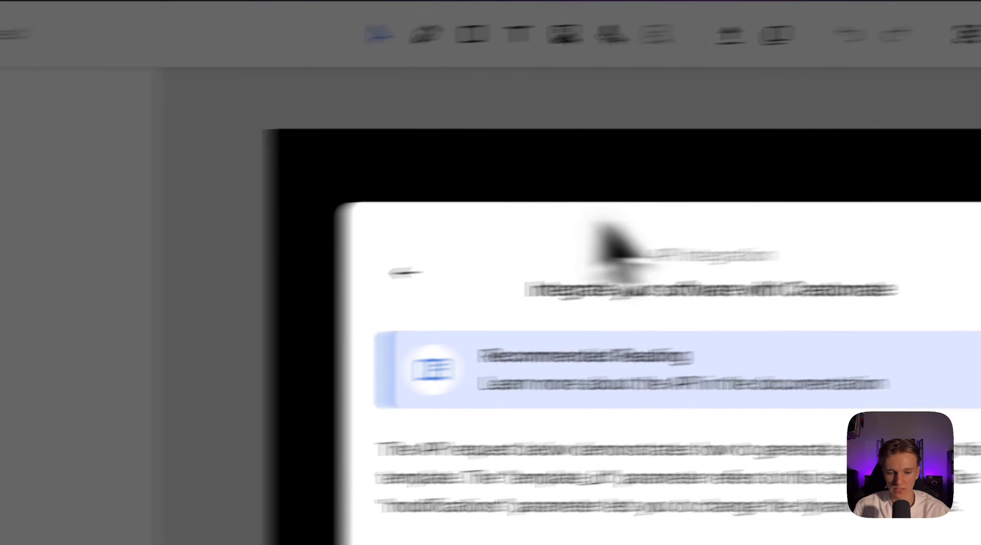
{"action": "left_click", "coordinate": [898, 246]}
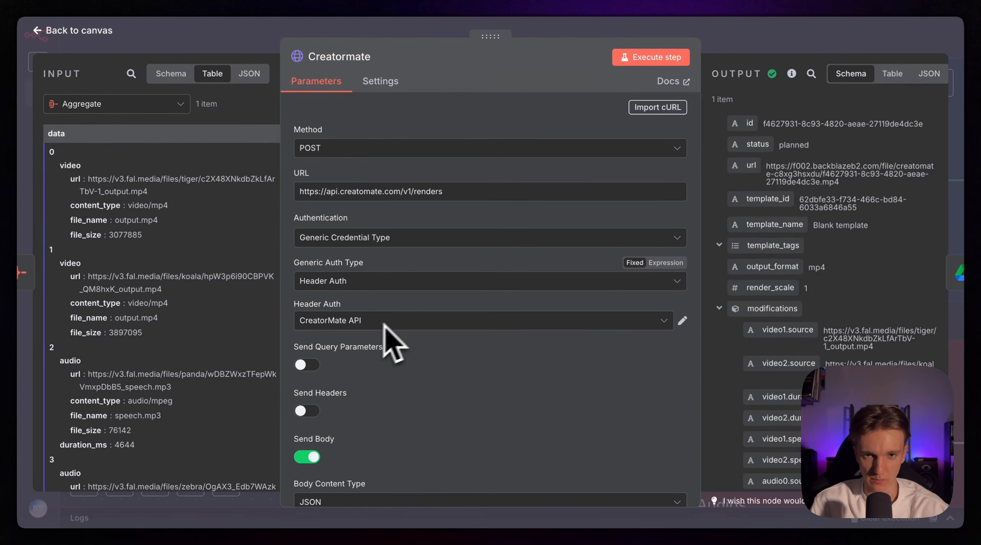
- Switch back to the Creatormate node in n8n and review its authentication settings, including the selected CreatorMate API header credential
{"action": "scroll", "coordinate": [384, 314], "scroll_direction": "down", "scroll_amount": 2}
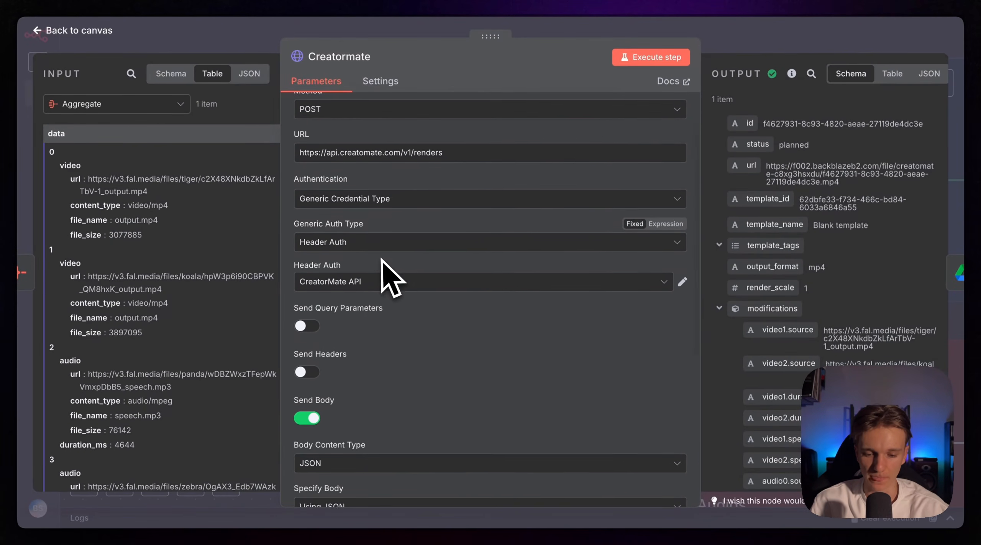
{"action": "scroll", "coordinate": [368, 257], "scroll_direction": "down", "scroll_amount": 1}
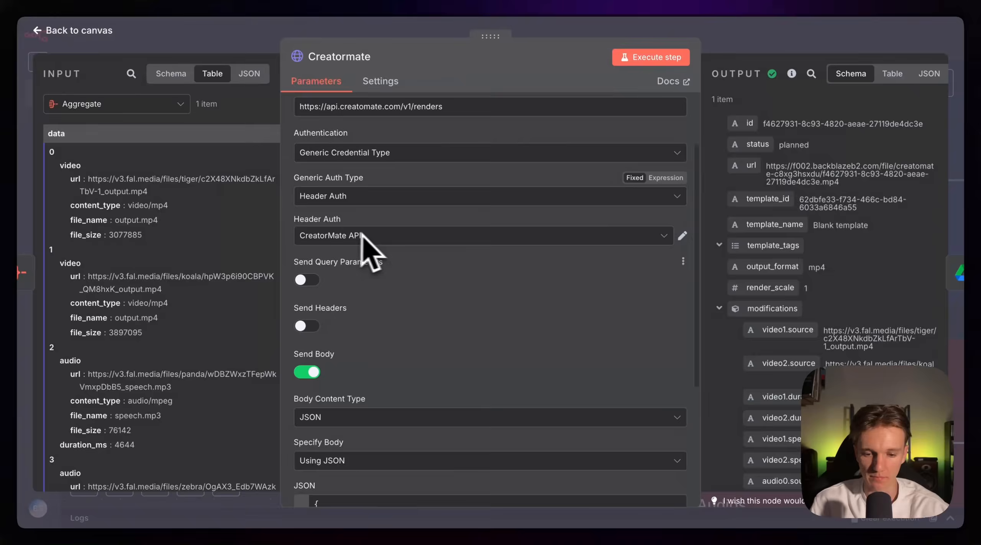
{"action": "left_click", "coordinate": [378, 235]}
{"action": "left_click", "coordinate": [693, 271]}
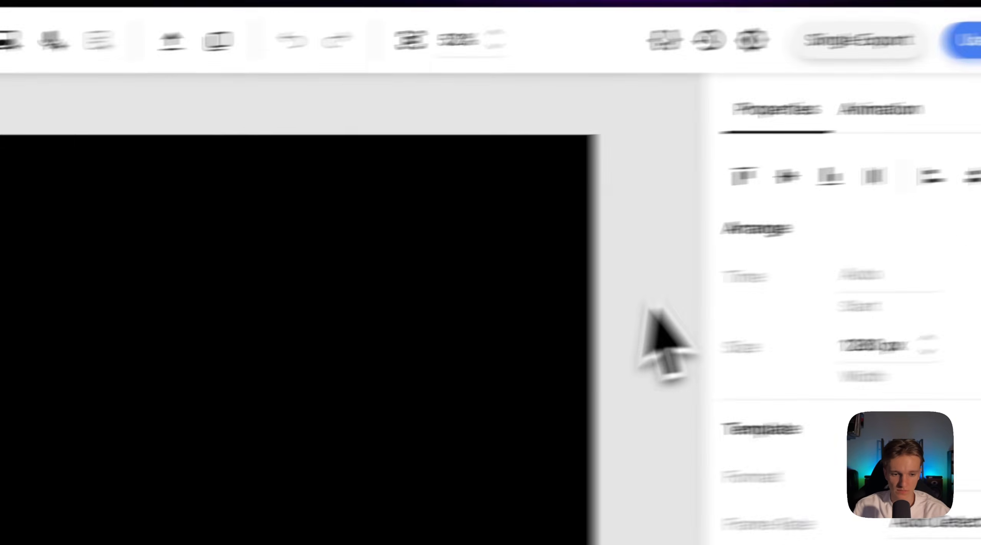
- Return to Creatomate's API Integration example, highlight the Authorization header's Bearer prefix and API key, and close the dialog
{"action": "left_click", "coordinate": [964, 40]}
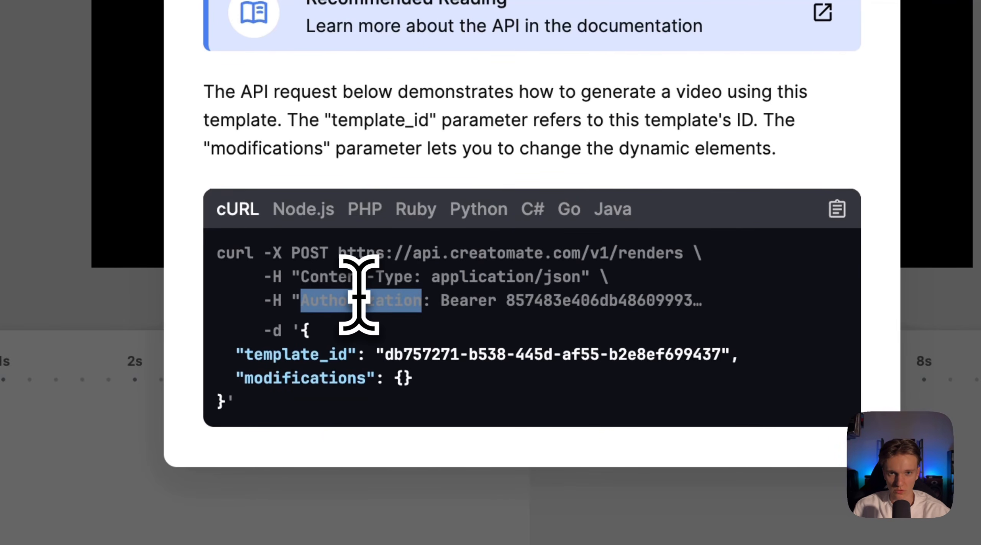
{"action": "double_click", "coordinate": [456, 300]}
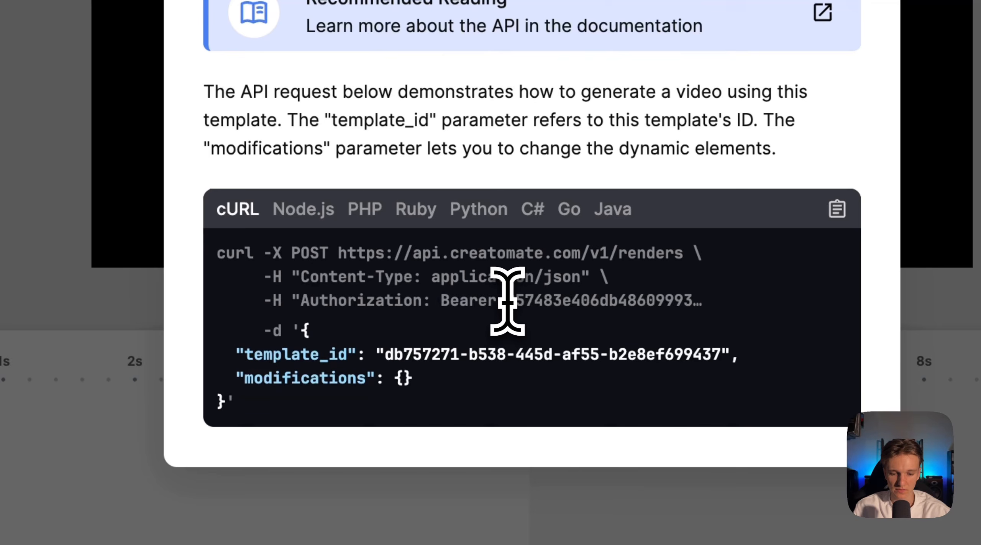
{"action": "left_click_drag", "start_coordinate": [510, 301], "coordinate": [668, 296]}
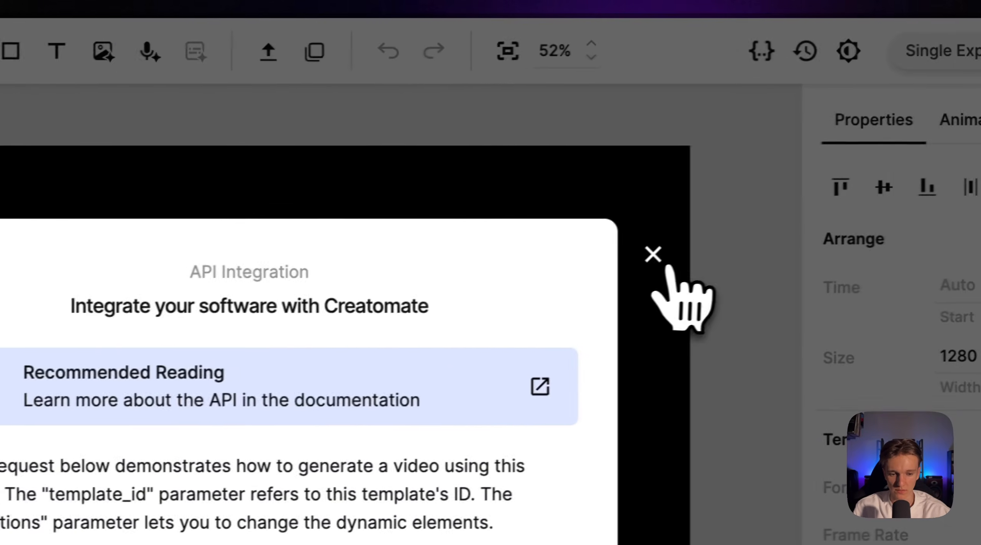
{"action": "left_click", "coordinate": [964, 220]}
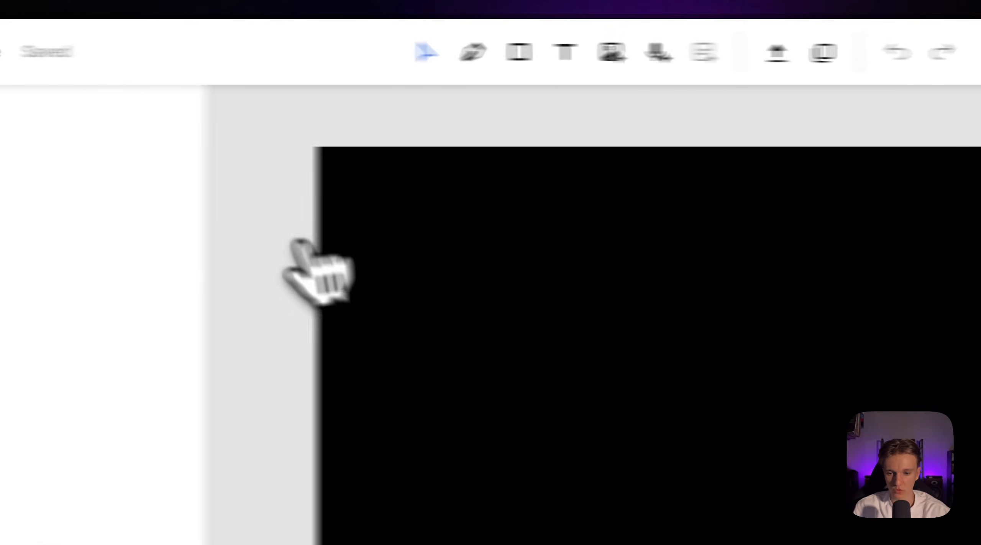
- Go back to the template list, open the Blank template, and look through its JSON in the source editor
{"action": "left_click", "coordinate": [54, 58]}
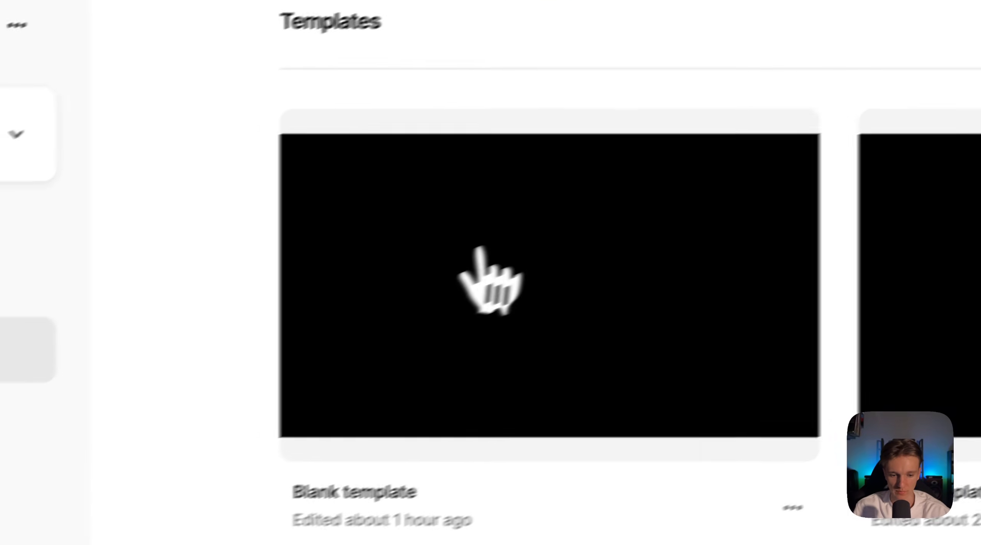
{"action": "left_click", "coordinate": [215, 303]}
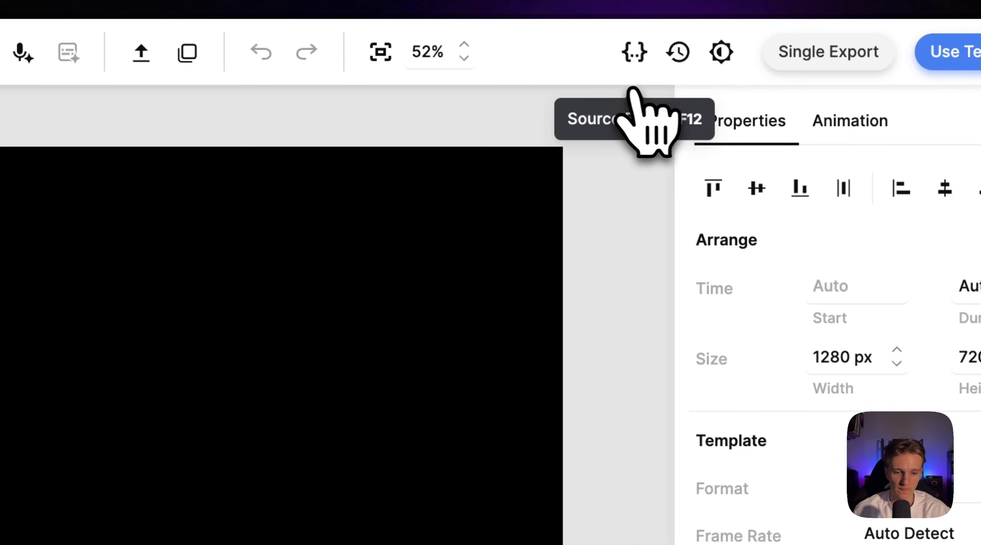
{"action": "left_click", "coordinate": [638, 58]}
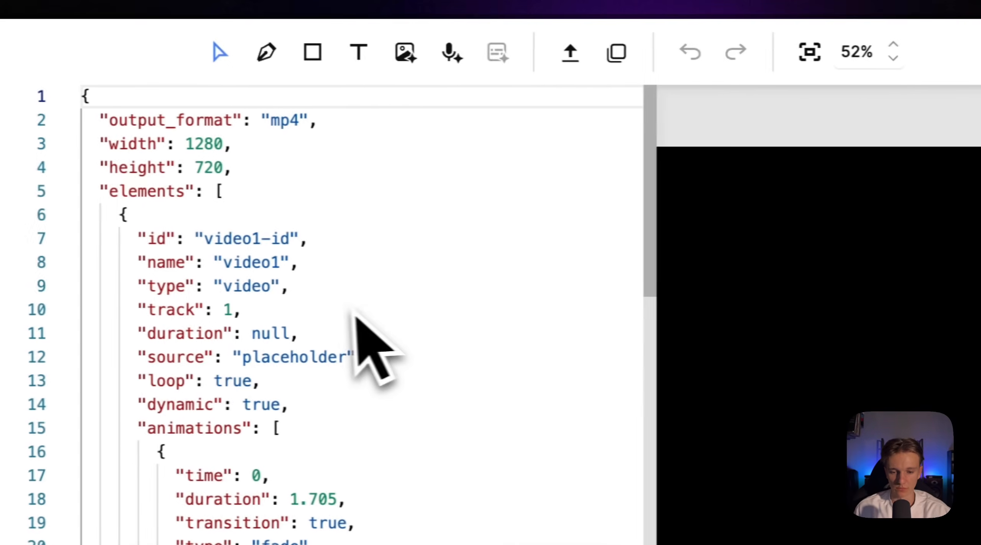
{"action": "scroll", "coordinate": [338, 352], "scroll_direction": "down", "scroll_amount": 10}
{"action": "scroll", "coordinate": [332, 374], "scroll_direction": "up", "scroll_amount": 10}
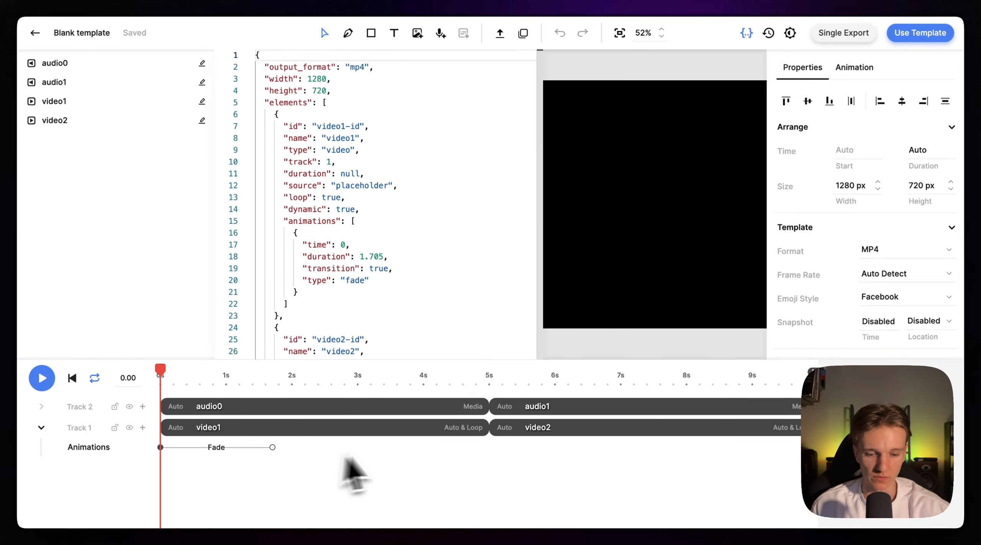
- Examine the video1 duration line in the template source and compare it with the video2, audio0 and audio1 elements
{"action": "mouse_move", "coordinate": [311, 532]}
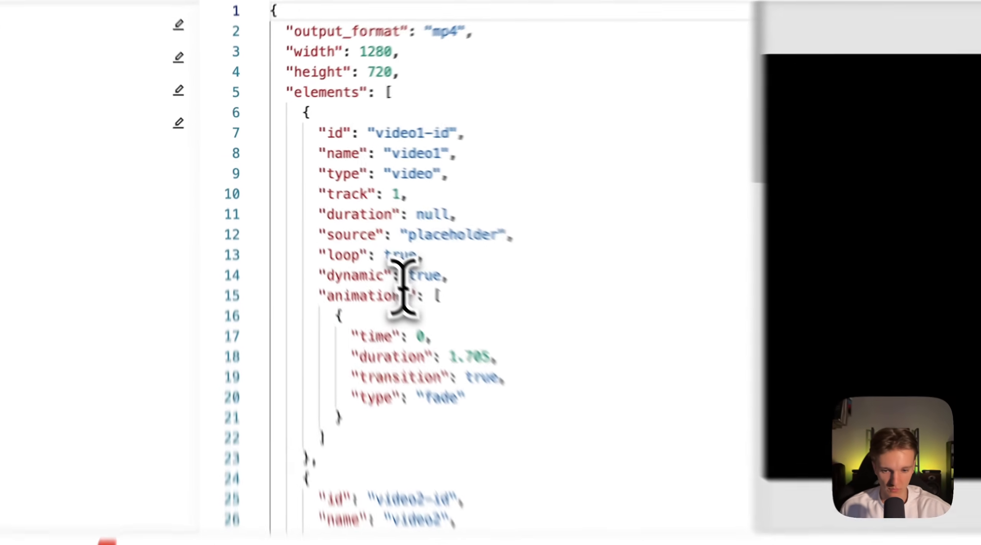
{"action": "triple_click", "coordinate": [334, 218]}
{"action": "left_click", "coordinate": [370, 178]}
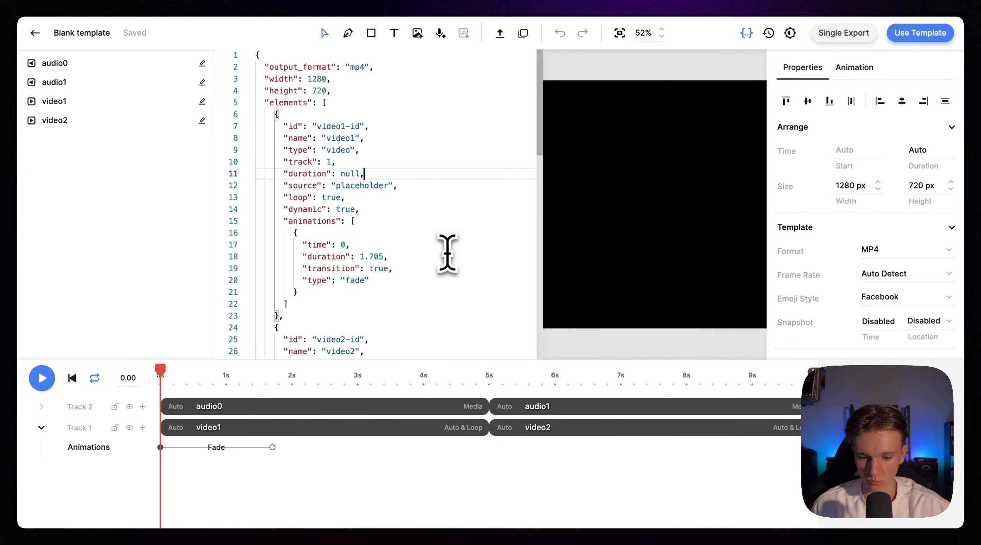
{"action": "scroll", "coordinate": [447, 249], "scroll_direction": "down", "scroll_amount": 10}
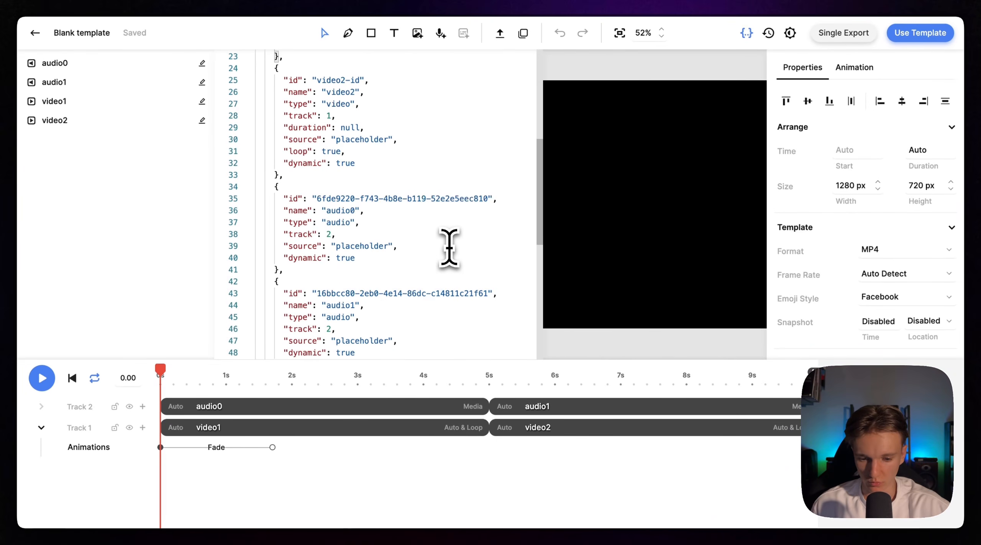
{"action": "scroll", "coordinate": [448, 246], "scroll_direction": "up", "scroll_amount": 10}
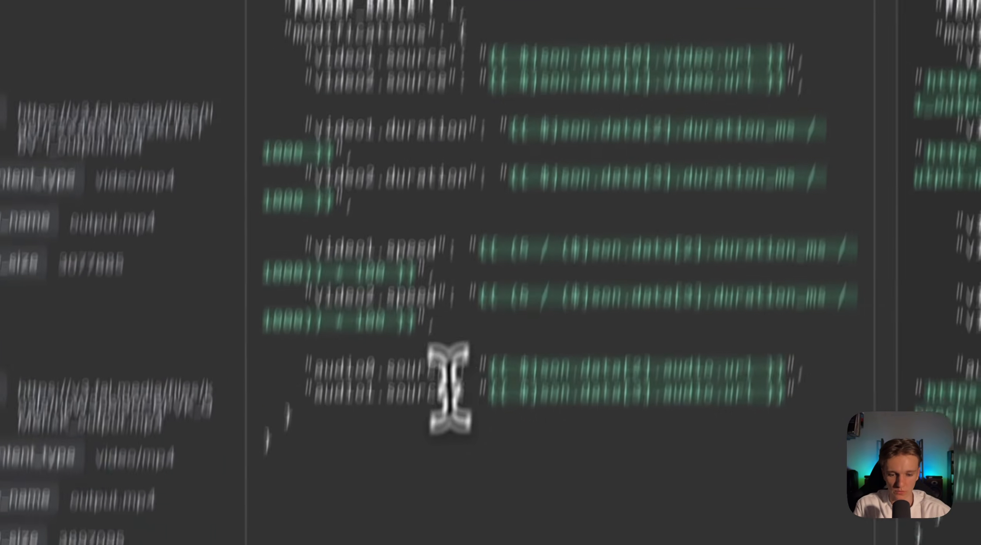
- Paste the Creatomate template URL below the Creatormate JSON body, highlight its template ID, and remove the pasted URL
{"action": "key", "text": "super+v"}
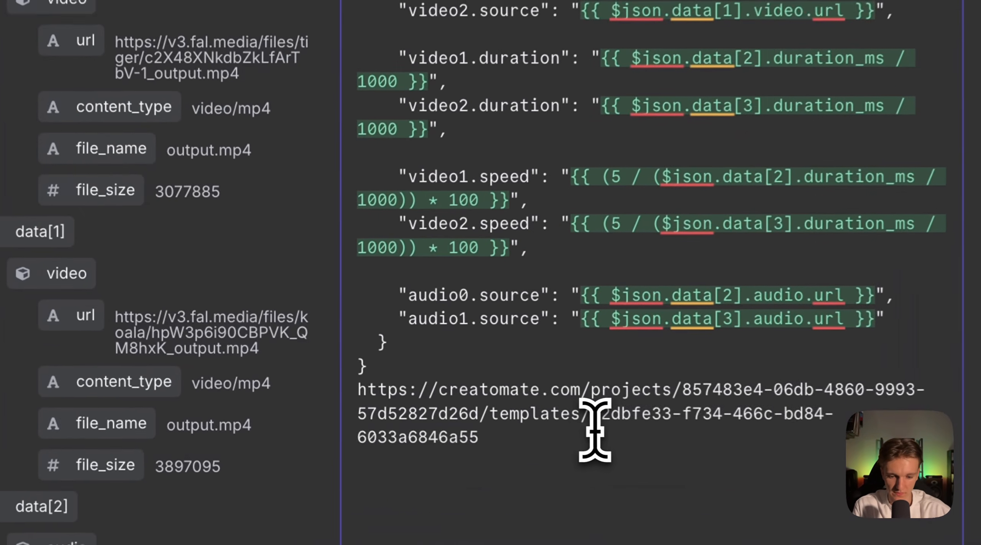
{"action": "left_click_drag", "start_coordinate": [418, 388], "coordinate": [421, 399]}
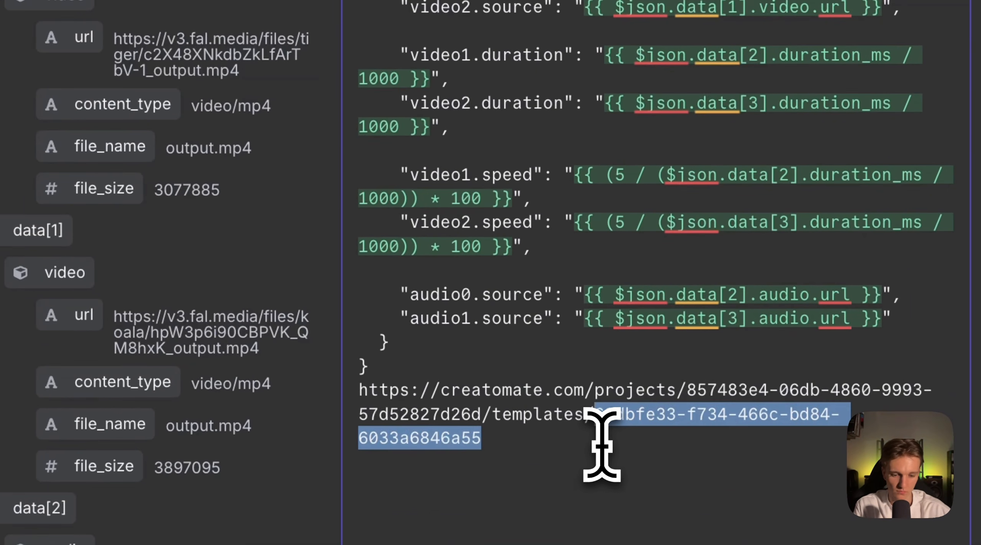
{"action": "left_click", "coordinate": [533, 449]}
{"action": "left_click_drag", "start_coordinate": [532, 449], "coordinate": [357, 405]}
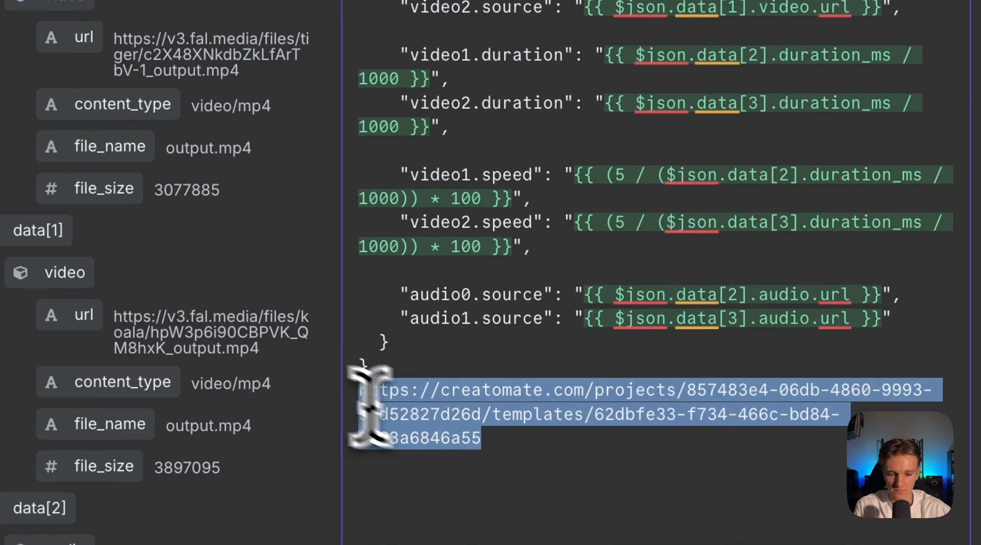
{"action": "key", "text": "BackSpace"}
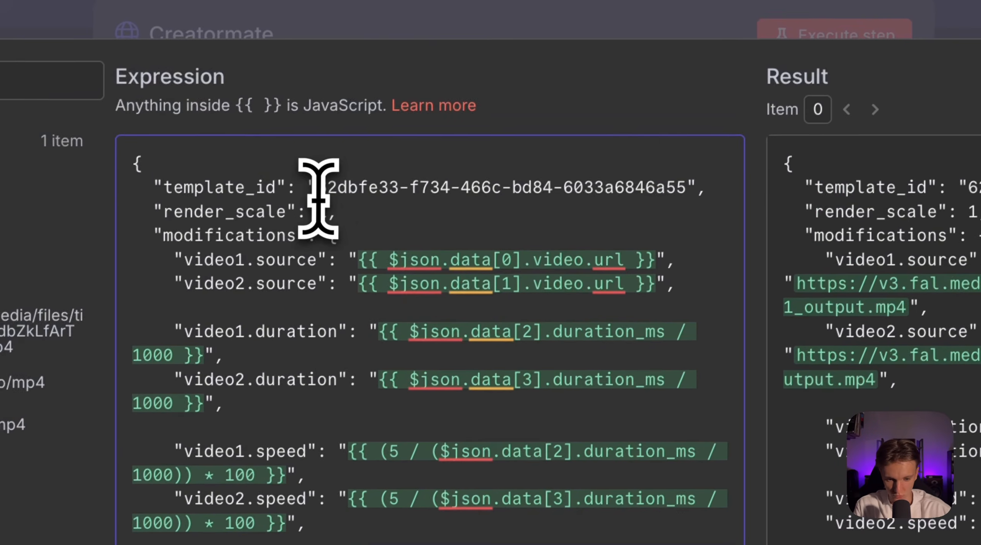
- Examine the template_id and modifications entries in the JSON body expression, and close the expression editor
{"action": "left_click_drag", "start_coordinate": [311, 190], "coordinate": [731, 212]}
{"action": "left_click", "coordinate": [296, 266]}
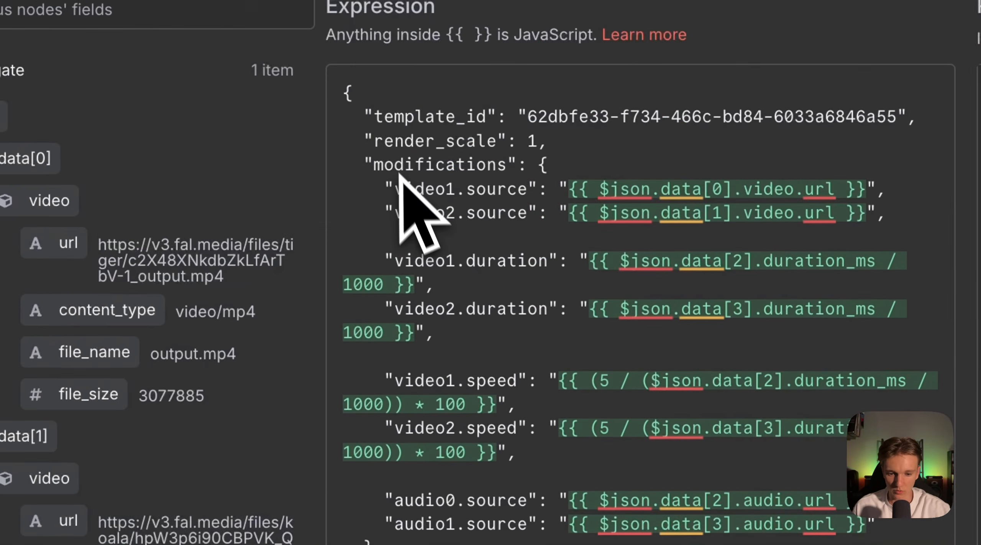
{"action": "left_click", "coordinate": [399, 173]}
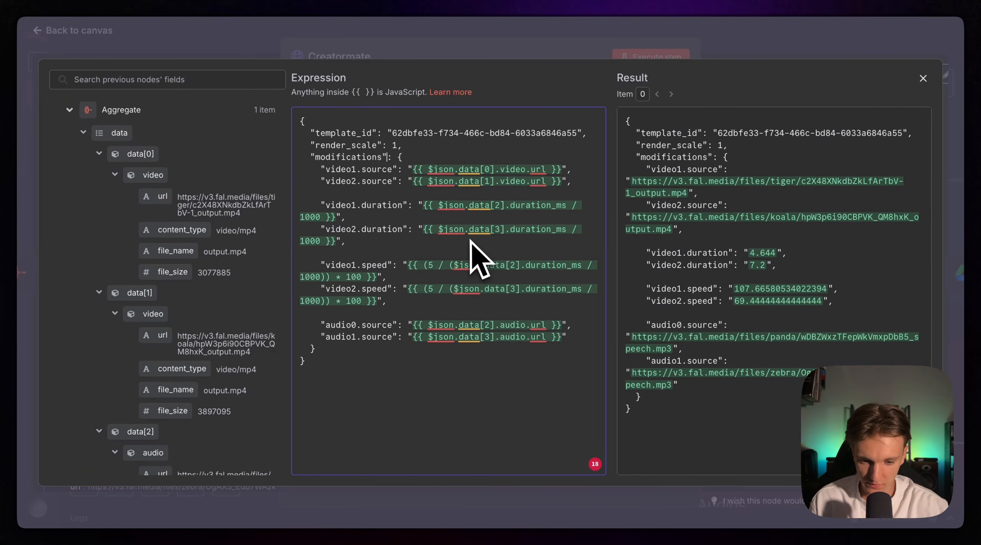
{"action": "left_click", "coordinate": [567, 54]}
{"action": "scroll", "coordinate": [545, 307], "scroll_direction": "down", "scroll_amount": 3}
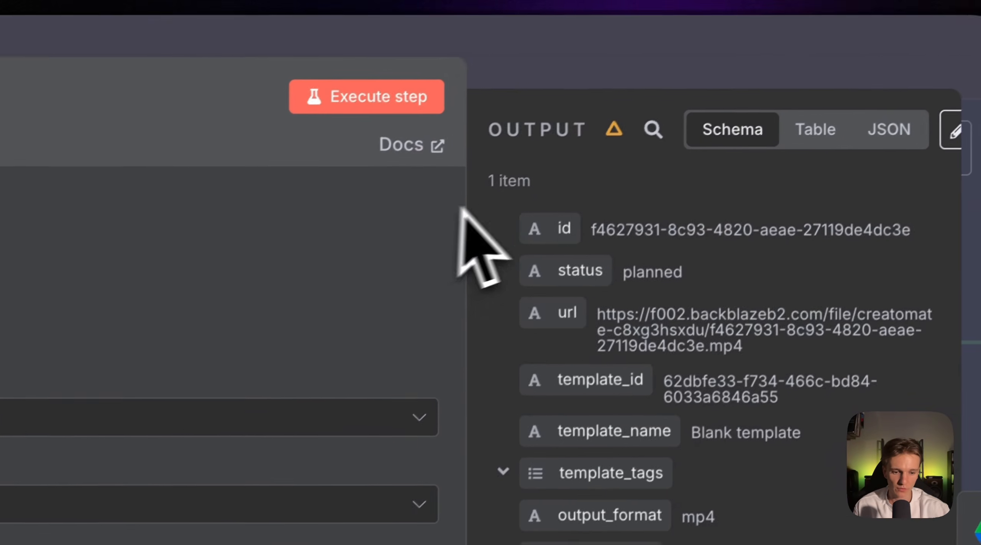
- Copy the rendered video's url from the Creatormate output and open it in a new browser tab
{"action": "triple_click", "coordinate": [654, 328]}
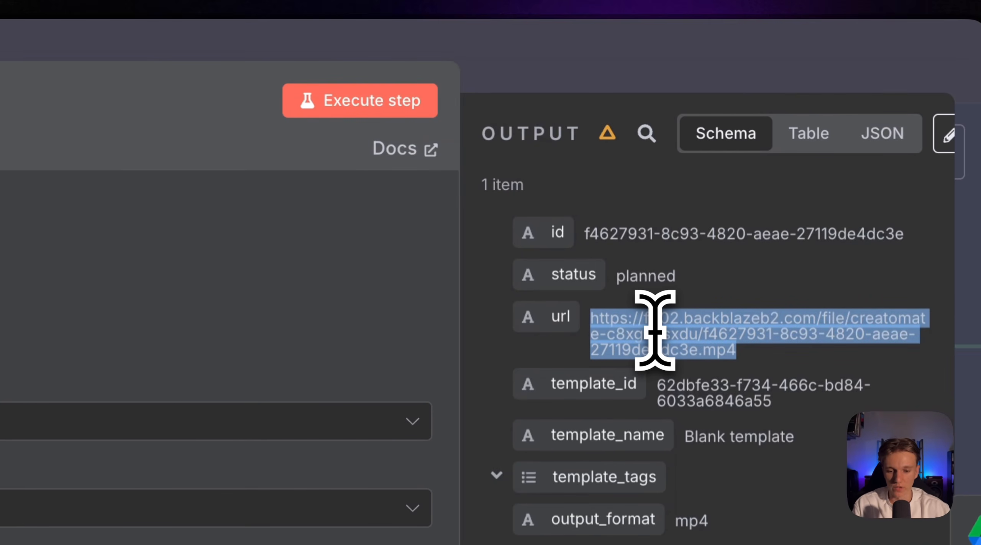
{"action": "key", "text": "super+t"}
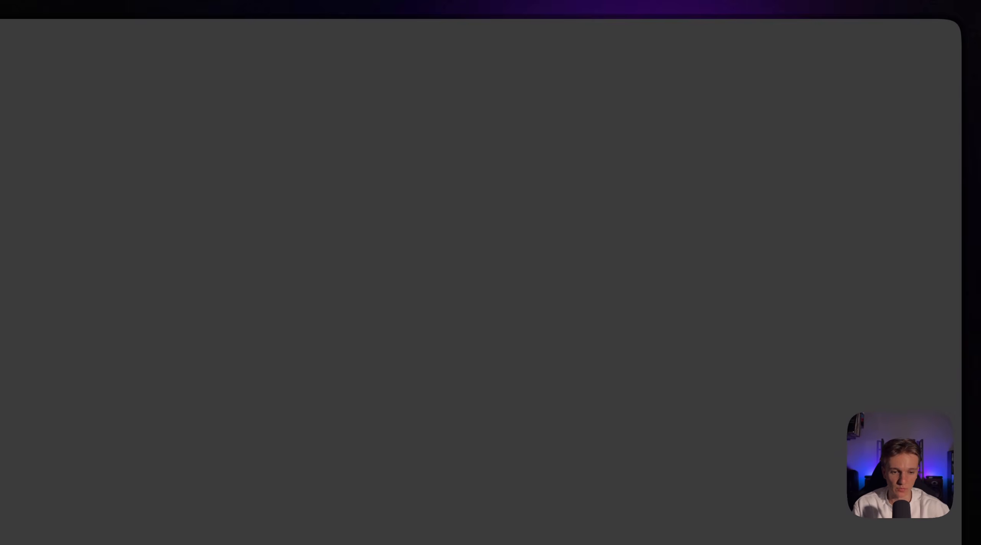
{"action": "key", "text": "super+v"}
{"action": "key", "text": "Return"}
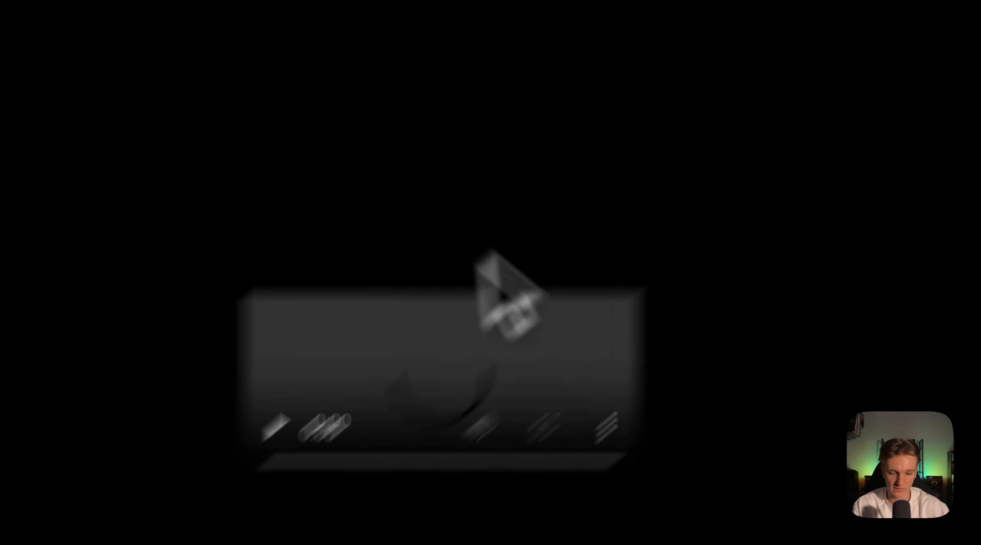
- Rewind the rendered video to the beginning and play it
{"action": "left_click", "coordinate": [363, 342]}
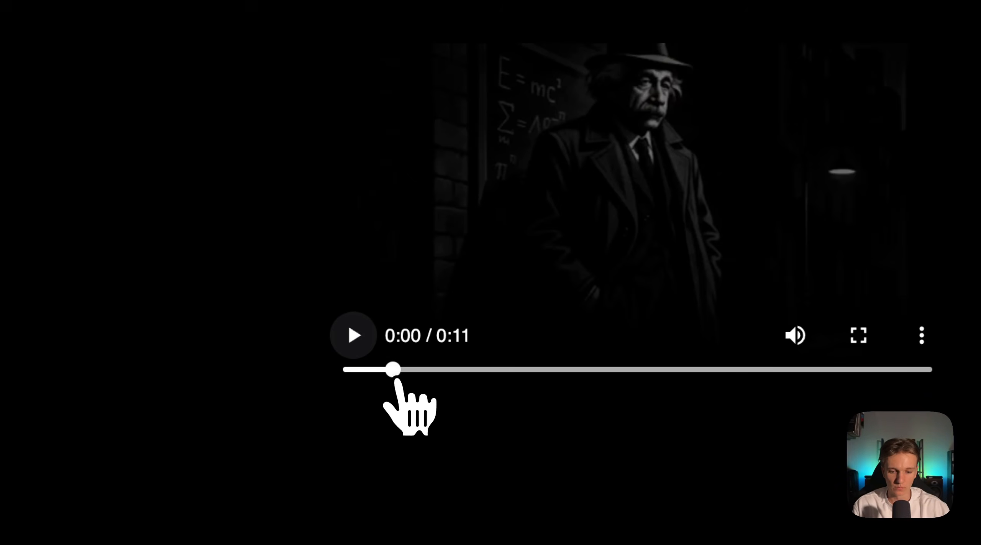
{"action": "left_click_drag", "start_coordinate": [394, 371], "coordinate": [344, 371]}
{"action": "left_click", "coordinate": [352, 341]}
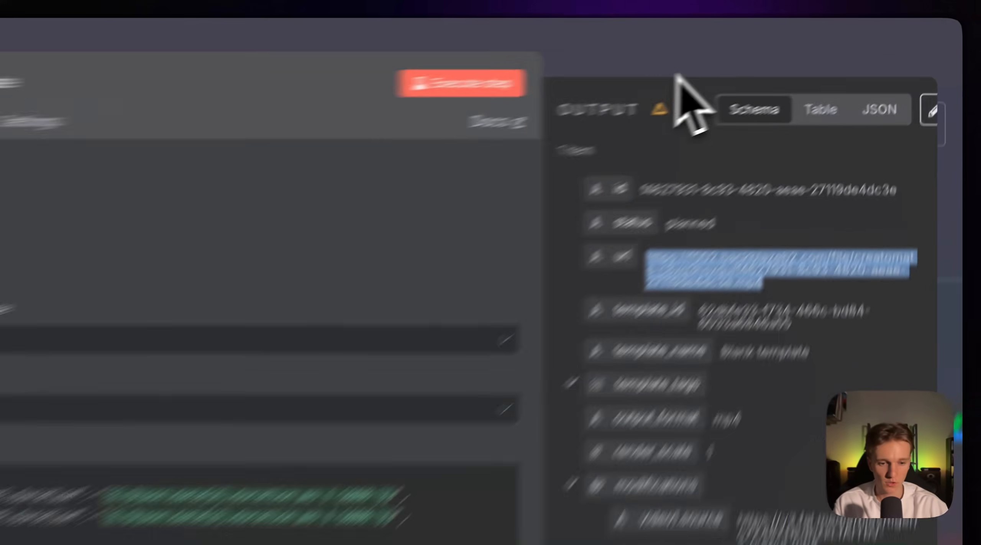
- Close the Creatormate node and examine the URL expression and error output of the Téléchargement vidéo complète node
{"action": "left_click", "coordinate": [783, 49]}
{"action": "scroll", "coordinate": [739, 285], "scroll_direction": "left", "scroll_amount": 2}
{"action": "scroll", "coordinate": [740, 285], "scroll_direction": "right", "scroll_amount": 2}
{"action": "scroll", "coordinate": [580, 363], "scroll_direction": "right", "scroll_amount": 10}
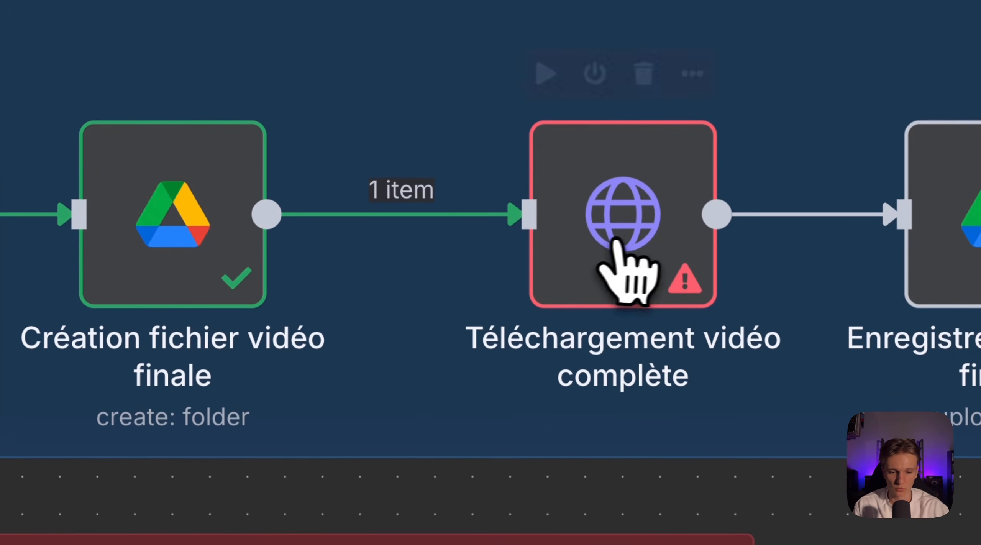
{"action": "double_click", "coordinate": [689, 260]}
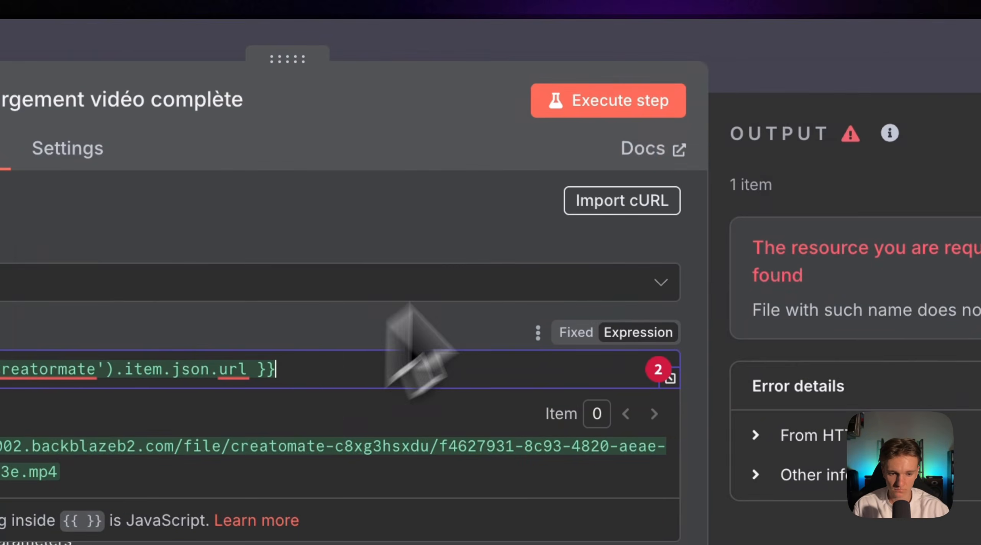
{"action": "left_click", "coordinate": [416, 39]}
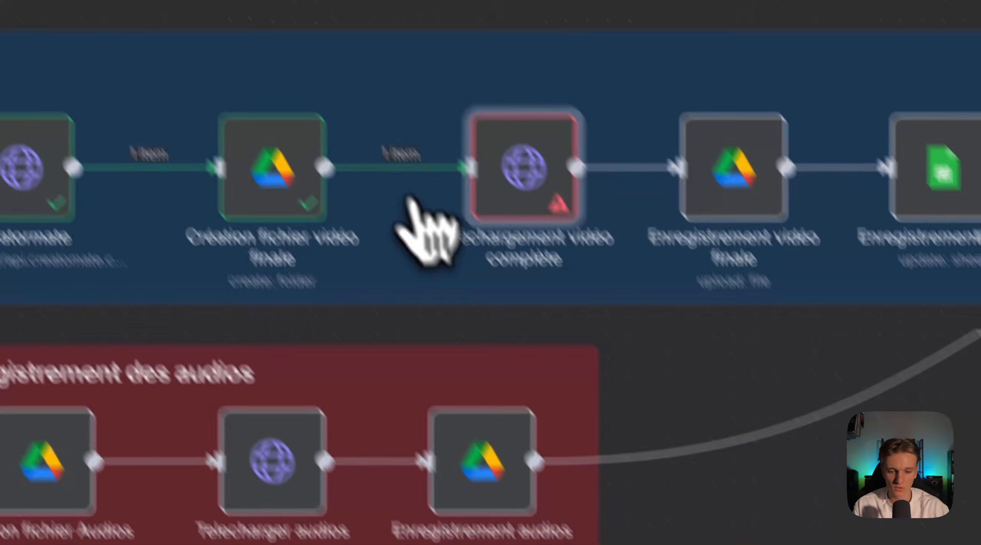
- Examine the Création fichier vidéo finale node's folder settings and the earlier nodes listed in its input schema
{"action": "scroll", "coordinate": [614, 246], "scroll_direction": "left", "scroll_amount": 4}
{"action": "scroll", "coordinate": [629, 240], "scroll_direction": "right", "scroll_amount": 2}
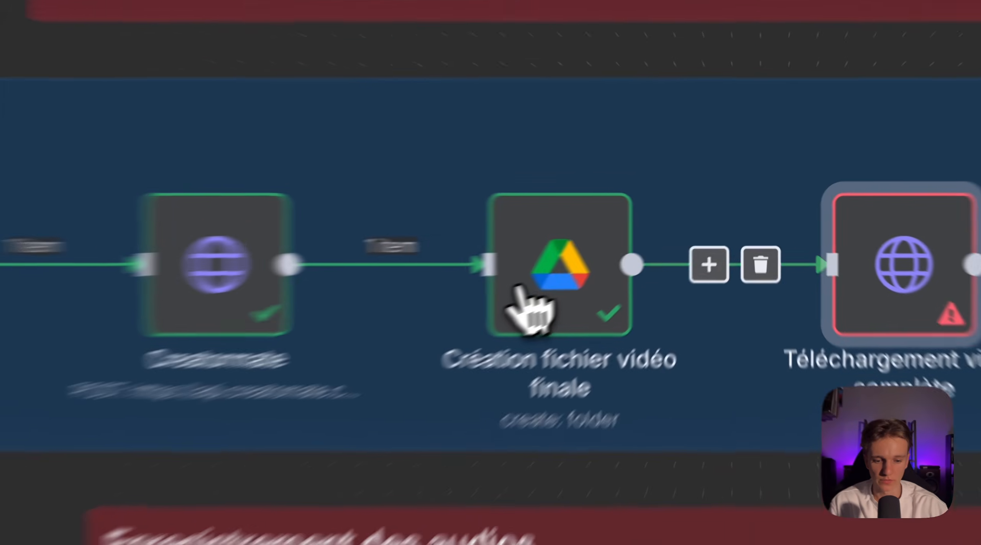
{"action": "double_click", "coordinate": [651, 257]}
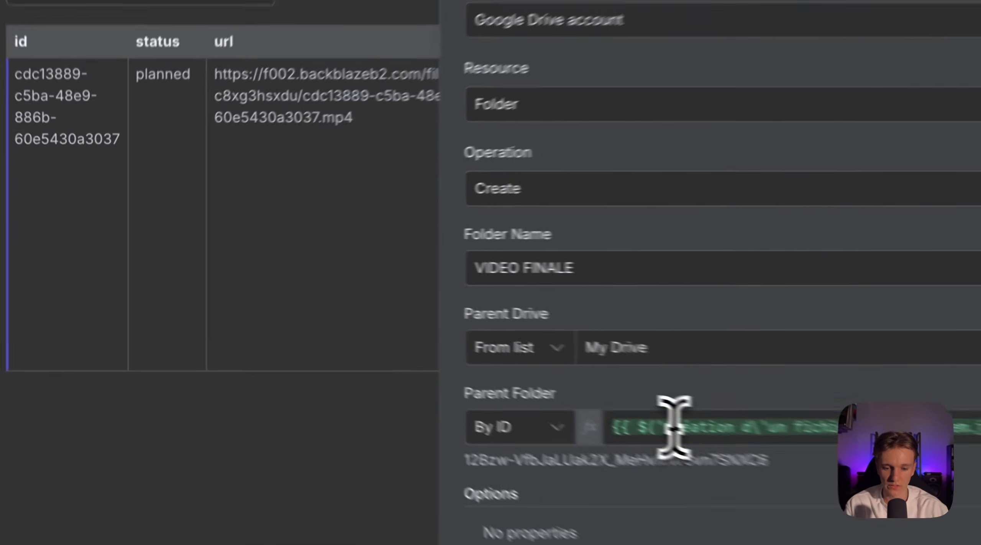
{"action": "left_click", "coordinate": [428, 345]}
{"action": "left_click", "coordinate": [171, 73]}
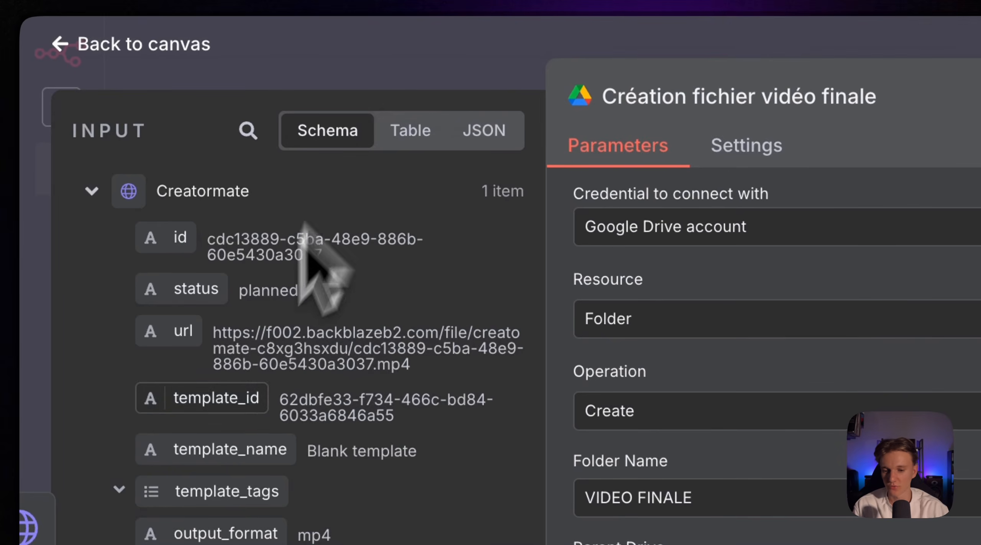
{"action": "left_click", "coordinate": [90, 199]}
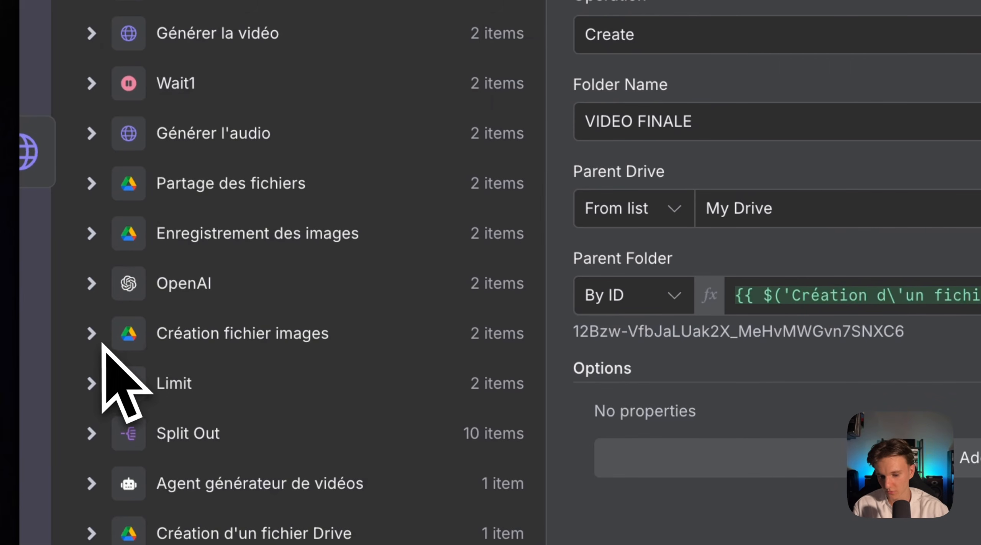
{"action": "scroll", "coordinate": [103, 352], "scroll_direction": "down", "scroll_amount": 3}
{"action": "left_click", "coordinate": [91, 418]}
{"action": "scroll", "coordinate": [126, 394], "scroll_direction": "down", "scroll_amount": 5}
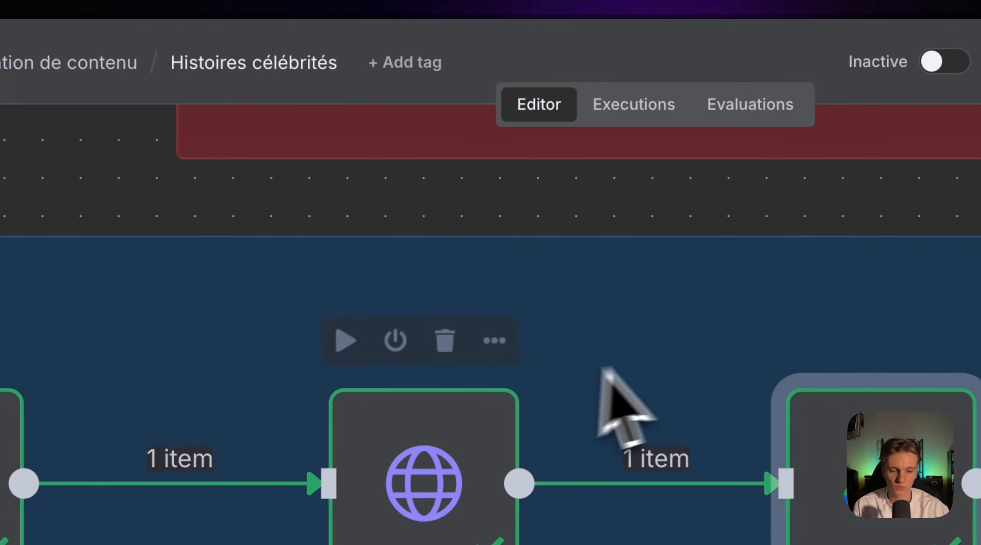
- Save the Histoires célébrités workflow
{"action": "scroll", "coordinate": [613, 405], "scroll_direction": "right", "scroll_amount": 5}
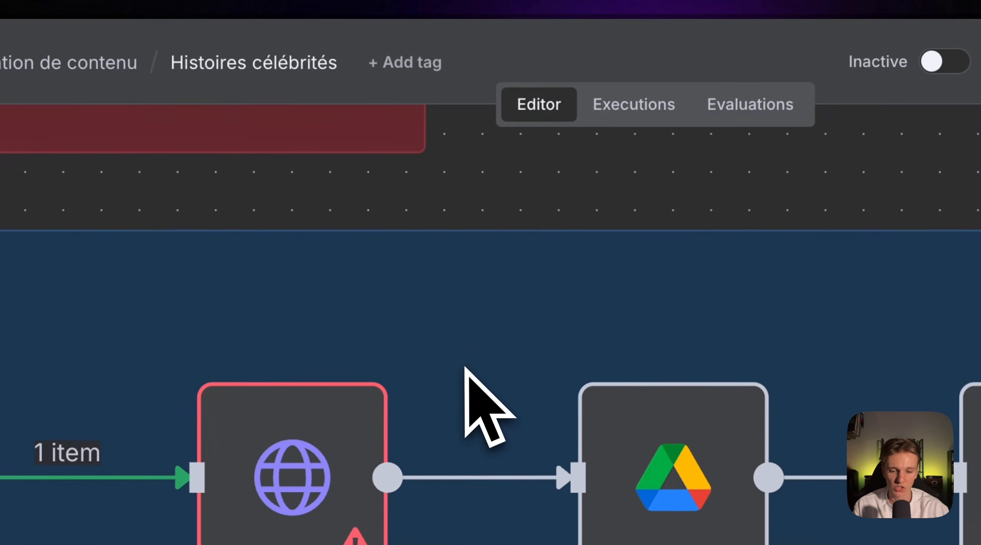
{"action": "scroll", "coordinate": [465, 367], "scroll_direction": "left", "scroll_amount": 5}
{"action": "scroll", "coordinate": [465, 366], "scroll_direction": "down", "scroll_amount": 3}
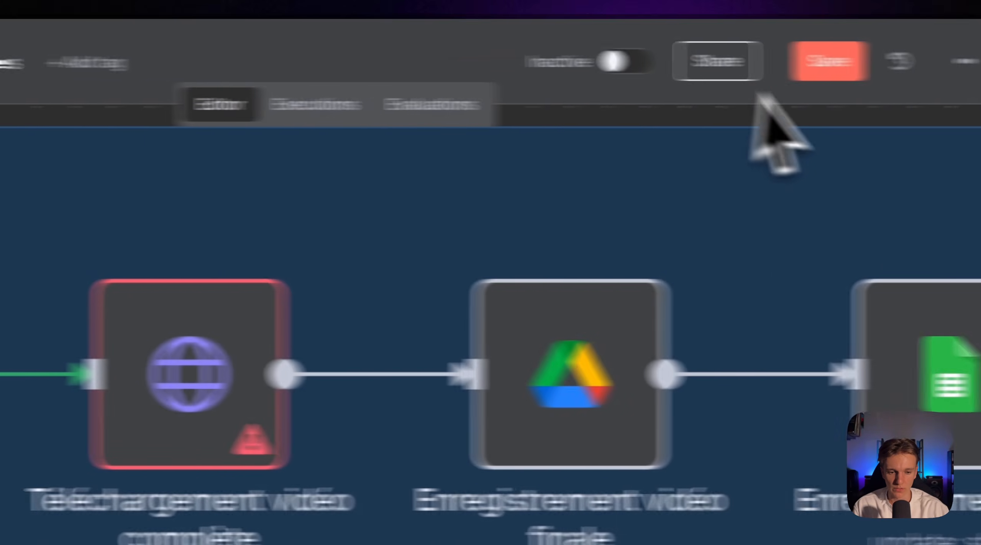
{"action": "left_click", "coordinate": [825, 67]}
{"action": "scroll", "coordinate": [188, 374], "scroll_direction": "down", "scroll_amount": 5}
{"action": "scroll", "coordinate": [192, 373], "scroll_direction": "left", "scroll_amount": 6}
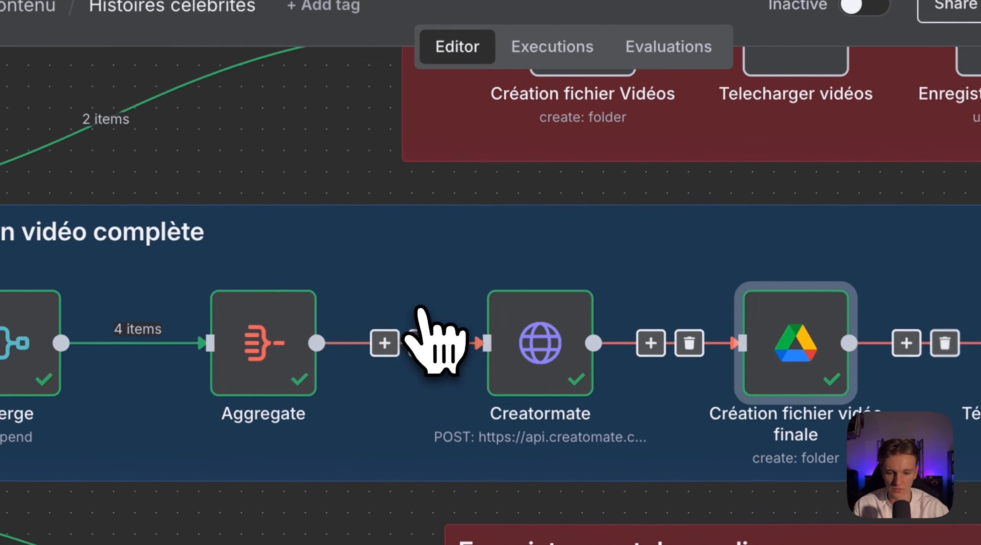
- View the downloaded video file in the Téléchargement vidéo complète node's output, and return to the canvas
{"action": "scroll", "coordinate": [420, 309], "scroll_direction": "down", "scroll_amount": 5}
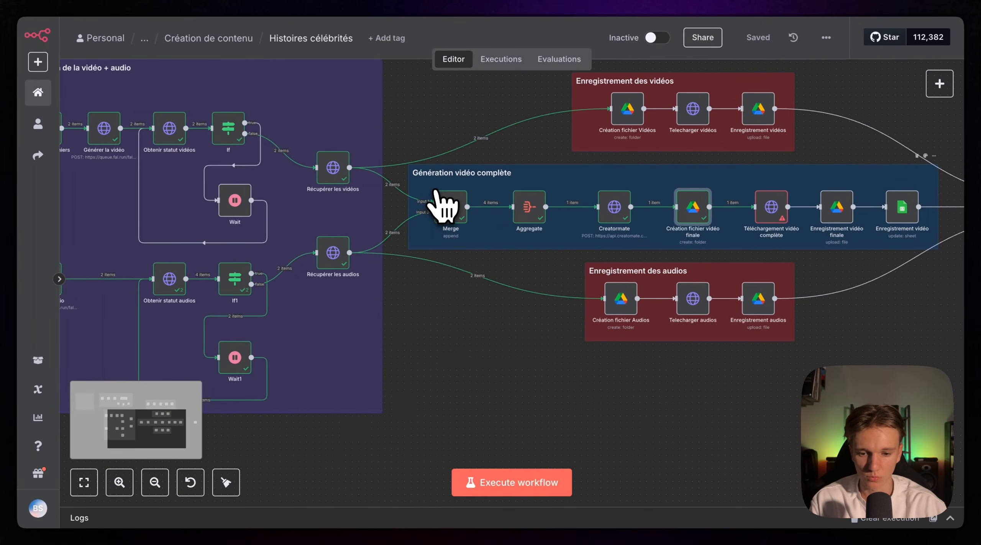
{"action": "scroll", "coordinate": [437, 203], "scroll_direction": "right", "scroll_amount": 6}
{"action": "scroll", "coordinate": [439, 207], "scroll_direction": "up", "scroll_amount": 5}
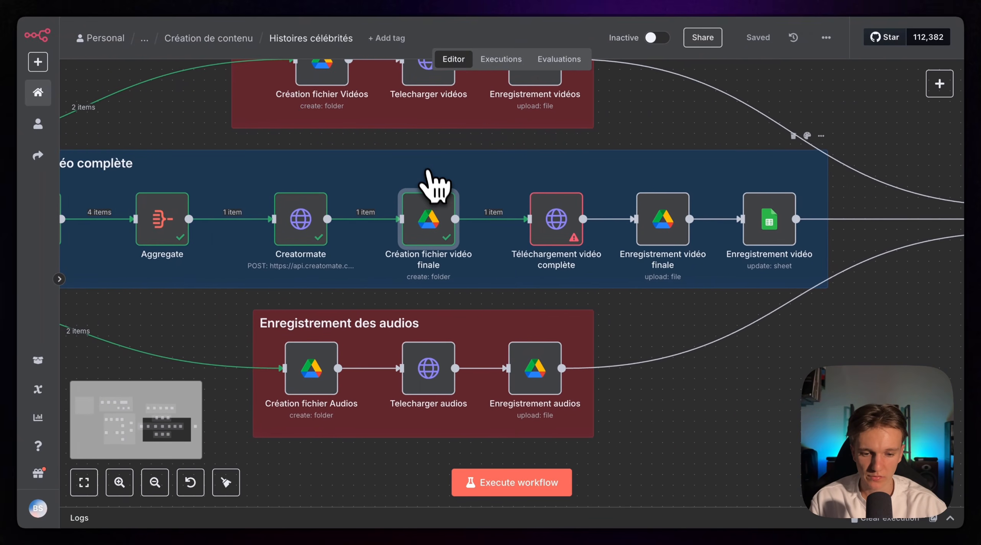
{"action": "scroll", "coordinate": [335, 230], "scroll_direction": "up", "scroll_amount": 2}
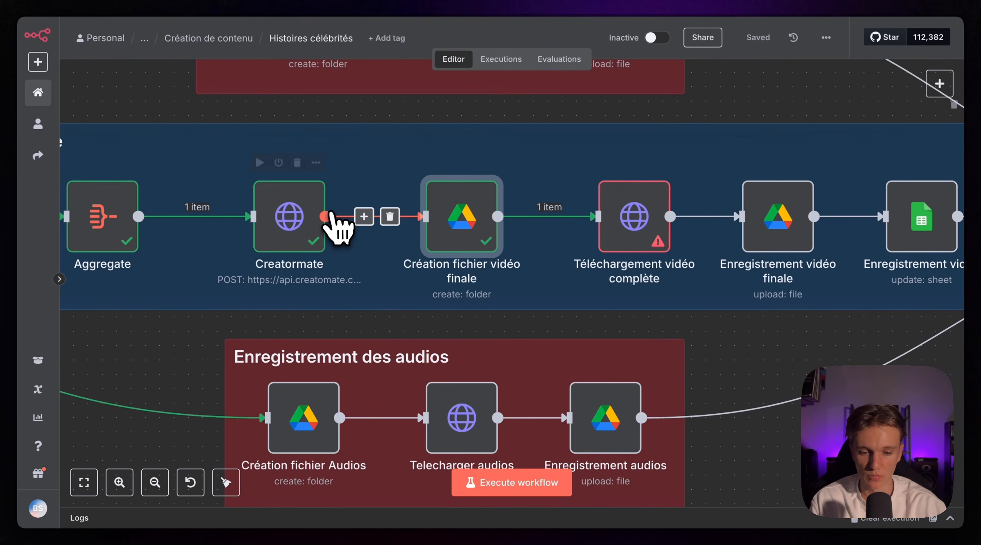
{"action": "scroll", "coordinate": [337, 230], "scroll_direction": "down", "scroll_amount": 5}
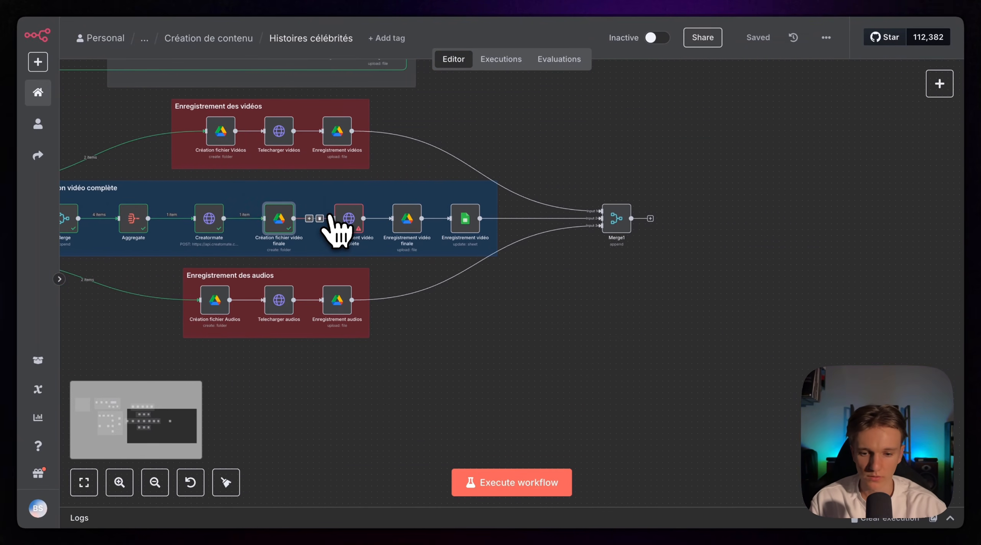
{"action": "scroll", "coordinate": [335, 230], "scroll_direction": "up", "scroll_amount": 3}
{"action": "double_click", "coordinate": [356, 219]}
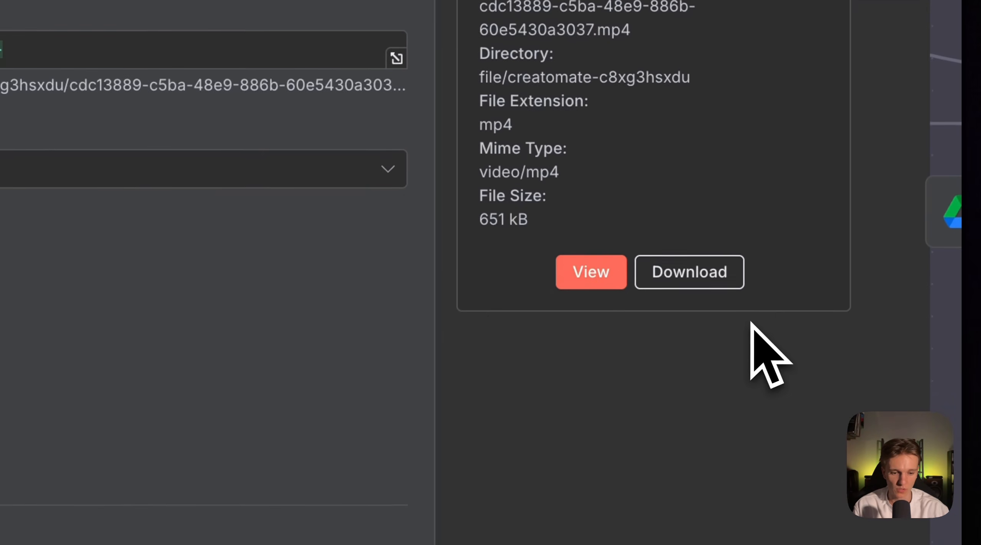
{"action": "left_click", "coordinate": [603, 253]}
{"action": "left_click", "coordinate": [488, 44]}
{"action": "left_click", "coordinate": [717, 33]}
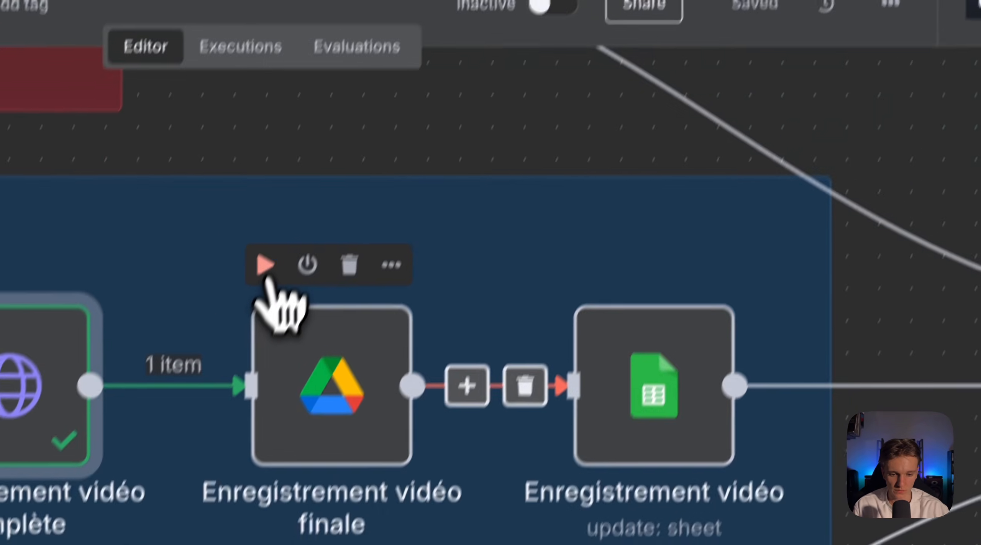
- Examine the values to update in the Enregistrement vidéo sheet node, including the Vidéo finale expression, and close it
{"action": "left_click", "coordinate": [297, 460]}
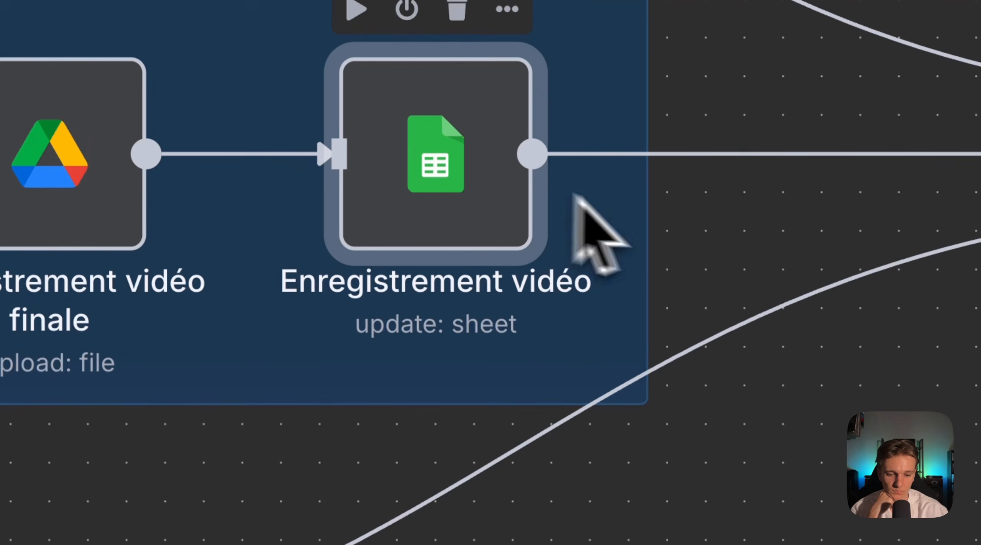
{"action": "double_click", "coordinate": [475, 221]}
{"action": "scroll", "coordinate": [362, 417], "scroll_direction": "down", "scroll_amount": 3}
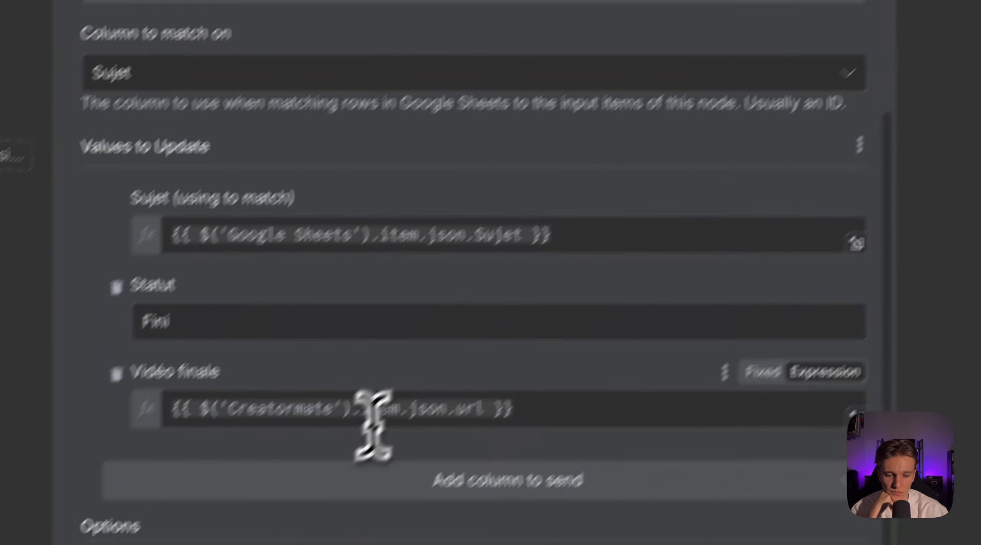
{"action": "left_click", "coordinate": [280, 493]}
{"action": "key", "text": "super+a"}
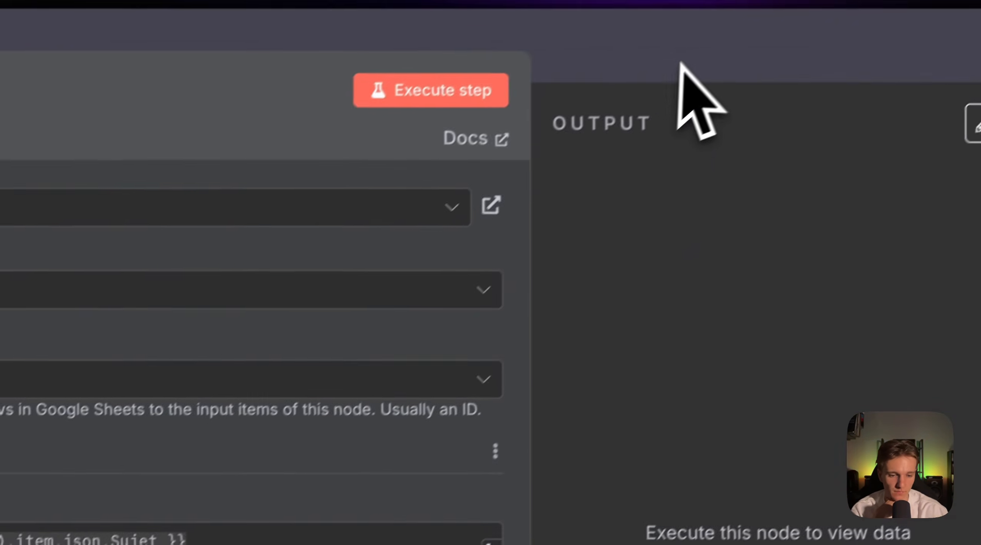
{"action": "left_click", "coordinate": [683, 65]}
- Delete the Merge1 node at the end of the workflow and save the workflow
{"action": "scroll", "coordinate": [671, 197], "scroll_direction": "right", "scroll_amount": 10}
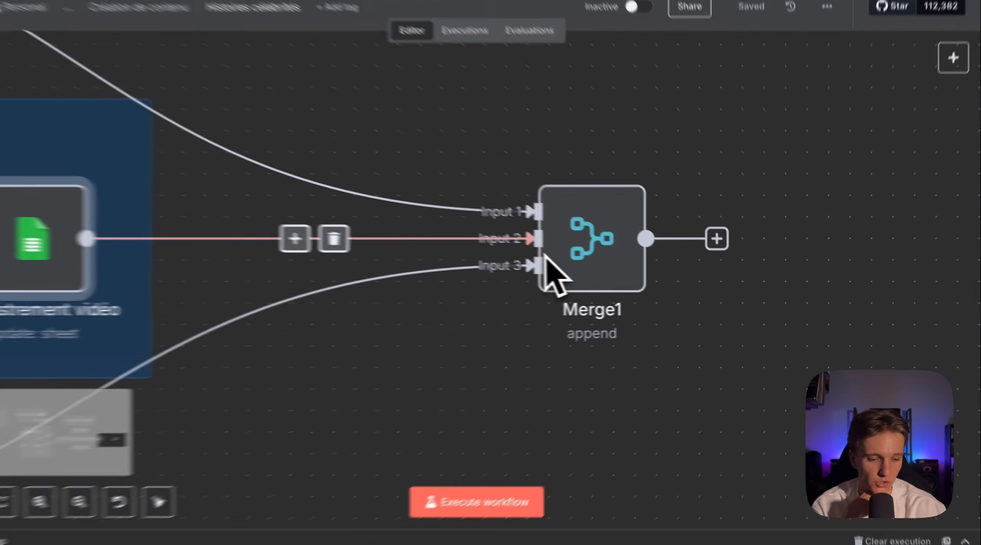
{"action": "scroll", "coordinate": [633, 264], "scroll_direction": "down", "scroll_amount": 5}
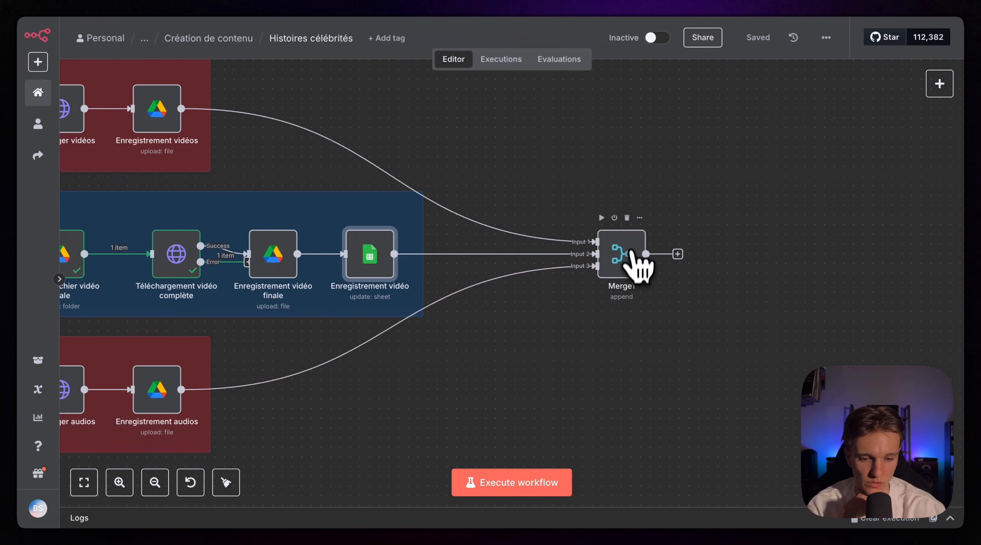
{"action": "left_click", "coordinate": [627, 217]}
{"action": "left_click", "coordinate": [758, 37]}
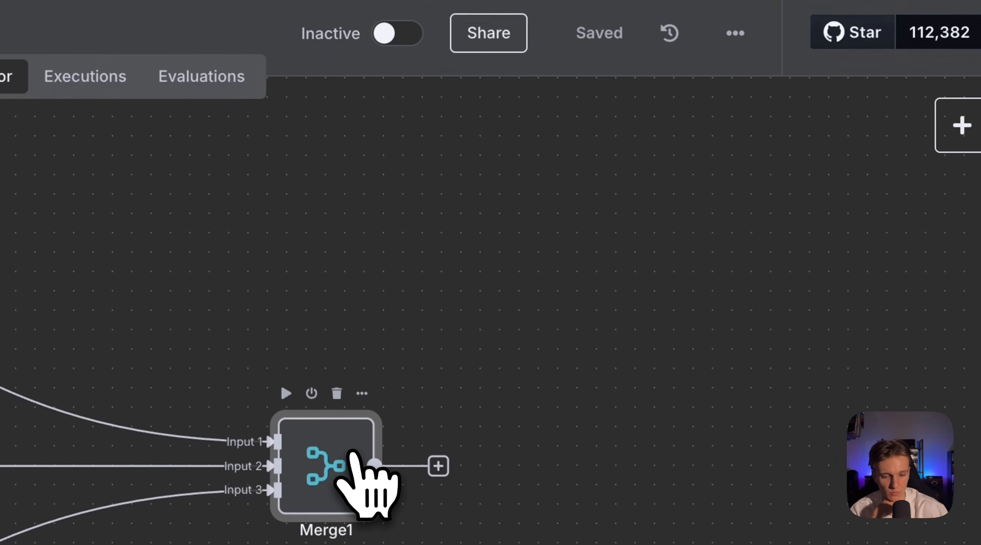
{"action": "key", "text": "Delete"}
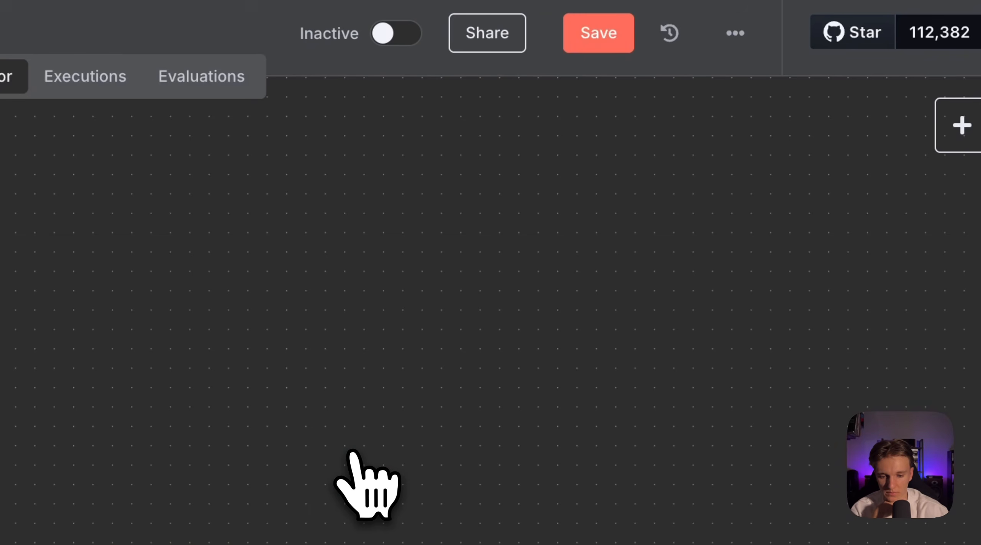
{"action": "scroll", "coordinate": [368, 467], "scroll_direction": "left", "scroll_amount": 5}
{"action": "scroll", "coordinate": [496, 264], "scroll_direction": "left", "scroll_amount": 5}
{"action": "left_click", "coordinate": [614, 42]}
- Look over the whole workflow, and check the image files output by the OpenAI node in the Génération d'images section
{"action": "scroll", "coordinate": [612, 342], "scroll_direction": "right", "scroll_amount": 7}
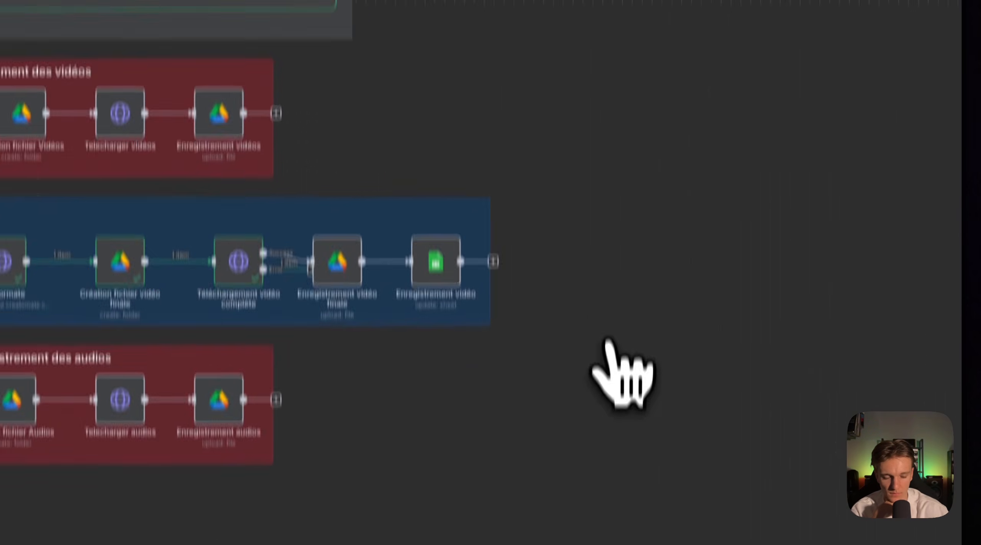
{"action": "scroll", "coordinate": [614, 335], "scroll_direction": "left", "scroll_amount": 4}
{"action": "scroll", "coordinate": [613, 335], "scroll_direction": "up", "scroll_amount": 3}
{"action": "scroll", "coordinate": [613, 335], "scroll_direction": "left", "scroll_amount": 4}
{"action": "scroll", "coordinate": [614, 335], "scroll_direction": "down", "scroll_amount": 3}
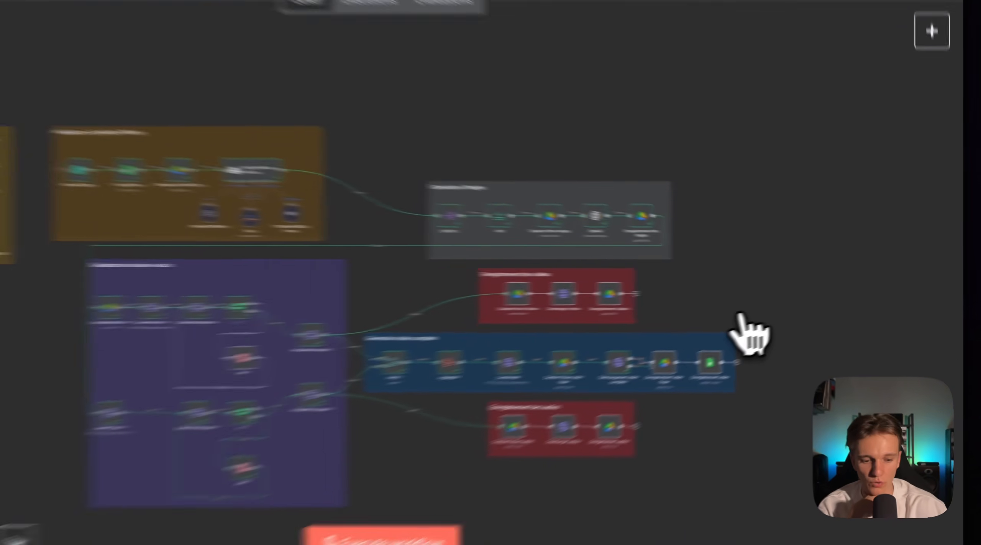
{"action": "scroll", "coordinate": [613, 335], "scroll_direction": "left", "scroll_amount": 2}
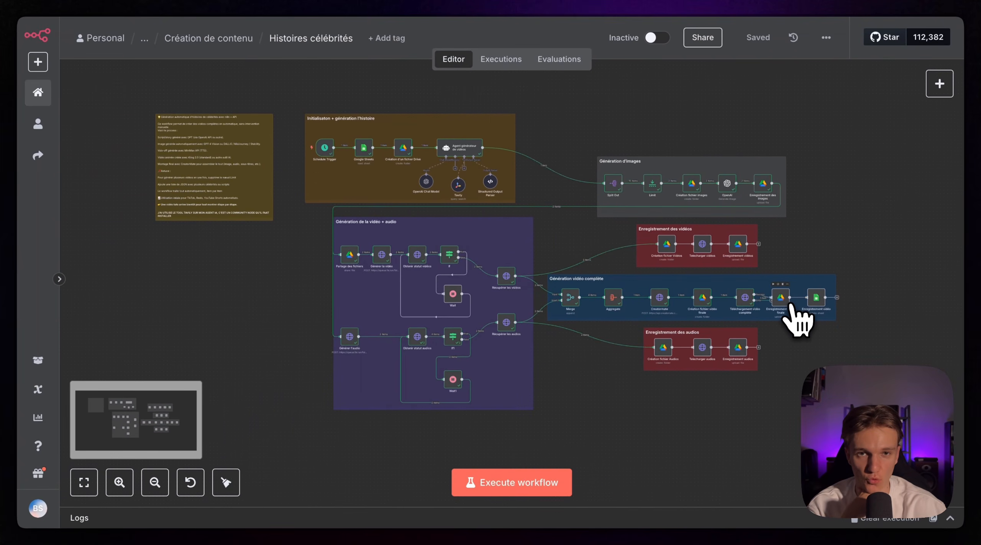
{"action": "scroll", "coordinate": [799, 320], "scroll_direction": "right", "scroll_amount": 2}
{"action": "scroll", "coordinate": [799, 320], "scroll_direction": "up", "scroll_amount": 3}
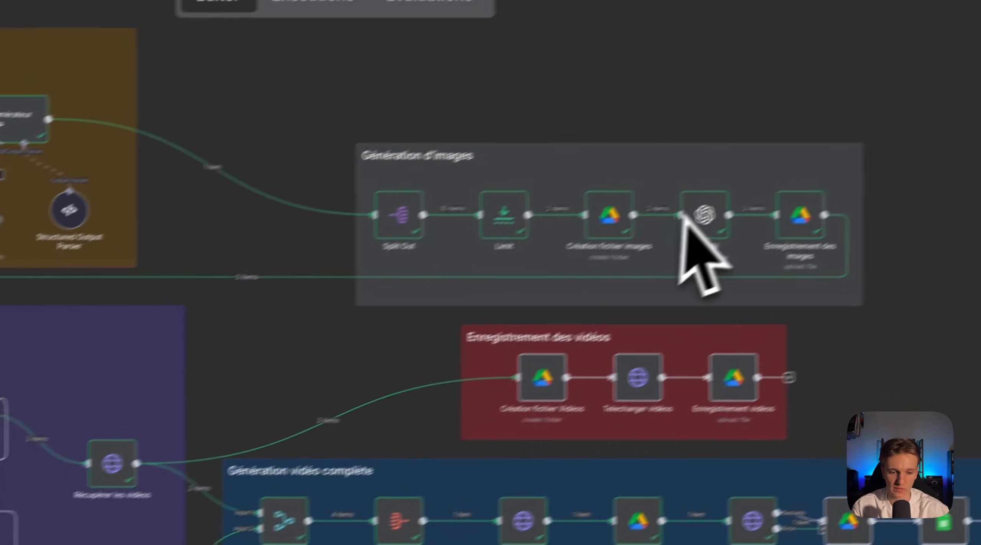
{"action": "double_click", "coordinate": [865, 153]}
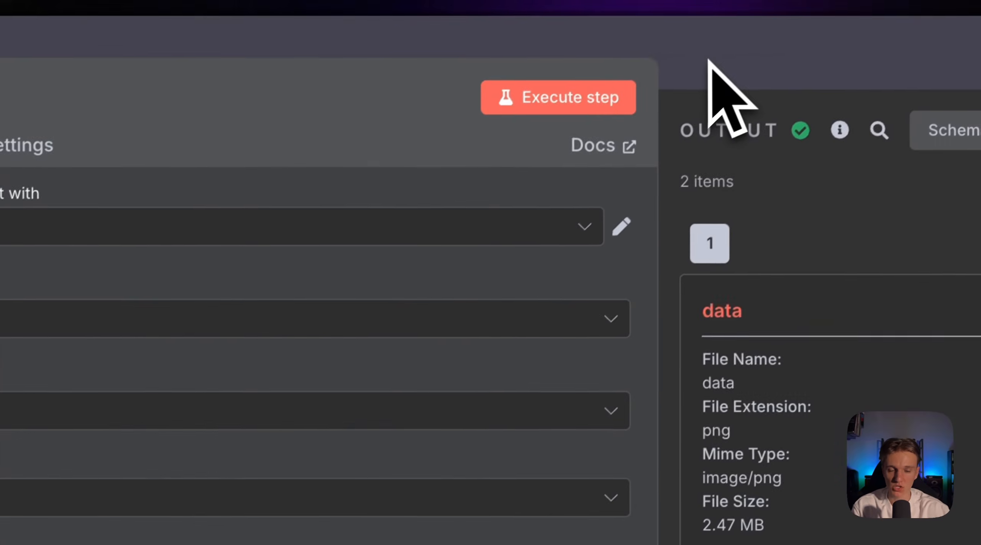
{"action": "left_click", "coordinate": [708, 61]}
- Open the Google Sheets read node in the Initialisaton + génération l'histoire section for review and close it
{"action": "scroll", "coordinate": [463, 284], "scroll_direction": "down", "scroll_amount": 3}
{"action": "scroll", "coordinate": [492, 276], "scroll_direction": "up", "scroll_amount": 5}
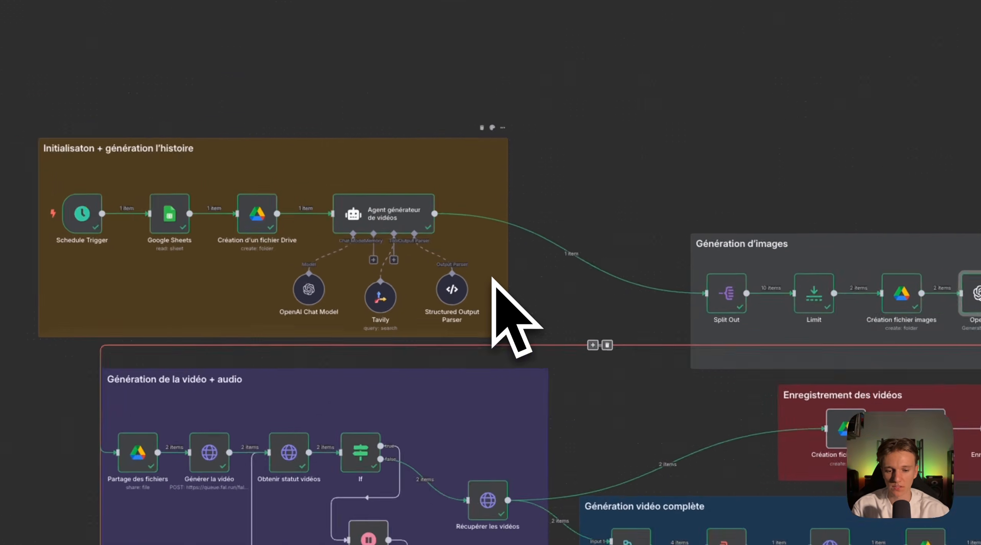
{"action": "scroll", "coordinate": [492, 277], "scroll_direction": "down", "scroll_amount": 1}
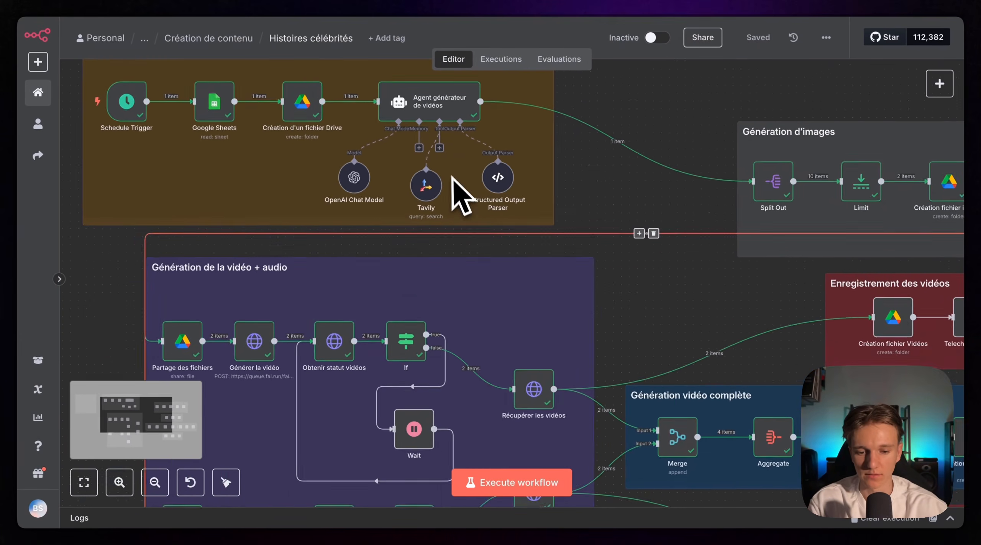
{"action": "scroll", "coordinate": [460, 192], "scroll_direction": "up", "scroll_amount": 3}
{"action": "scroll", "coordinate": [412, 219], "scroll_direction": "down", "scroll_amount": 3}
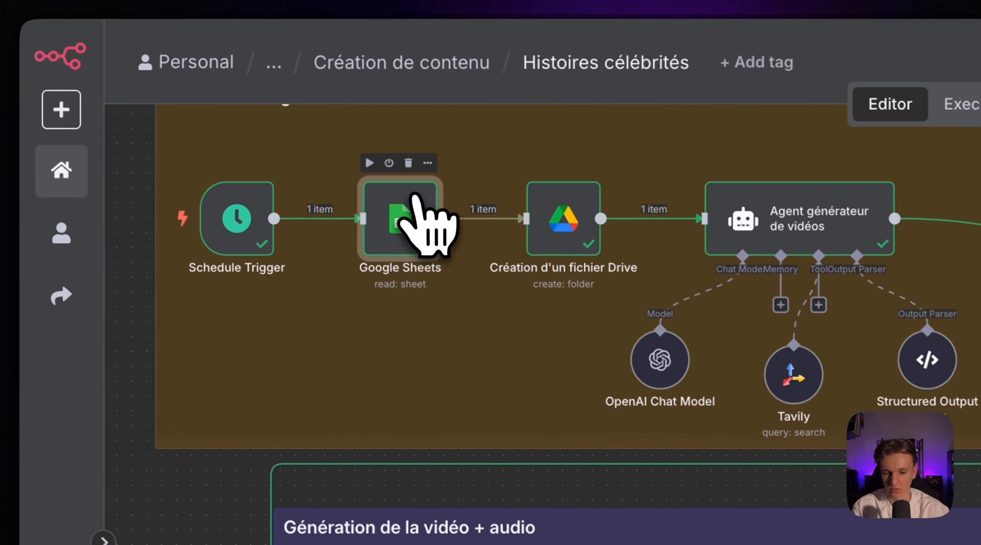
{"action": "double_click", "coordinate": [208, 117]}
{"action": "left_click", "coordinate": [433, 66]}
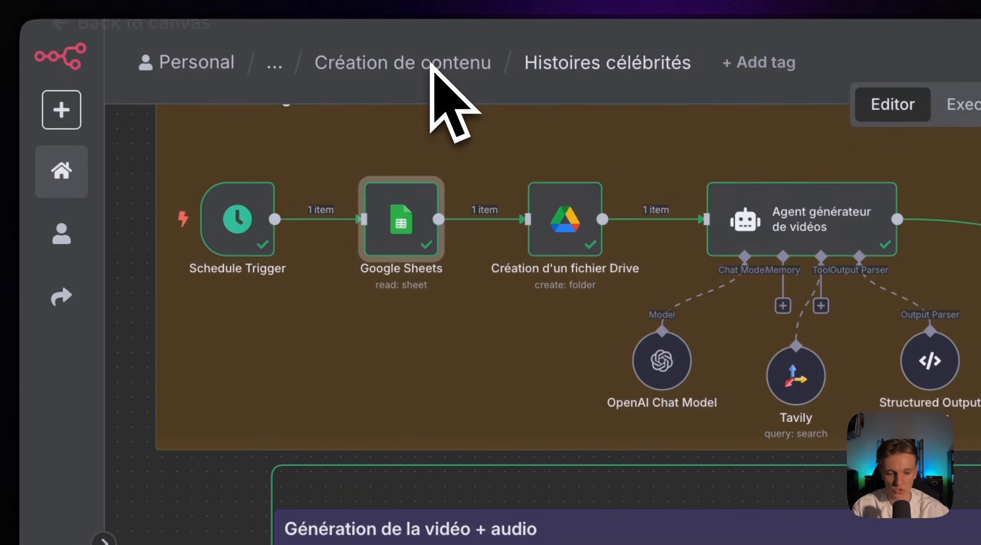
{"action": "scroll", "coordinate": [545, 453], "scroll_direction": "down", "scroll_amount": 2}
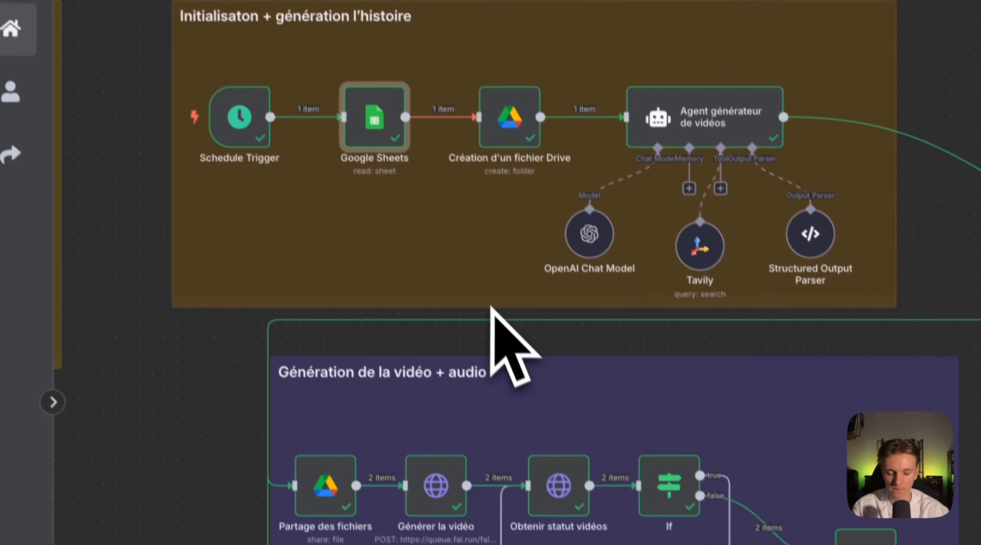
{"action": "scroll", "coordinate": [569, 383], "scroll_direction": "down", "scroll_amount": 3}
{"action": "scroll", "coordinate": [569, 384], "scroll_direction": "right", "scroll_amount": 4}
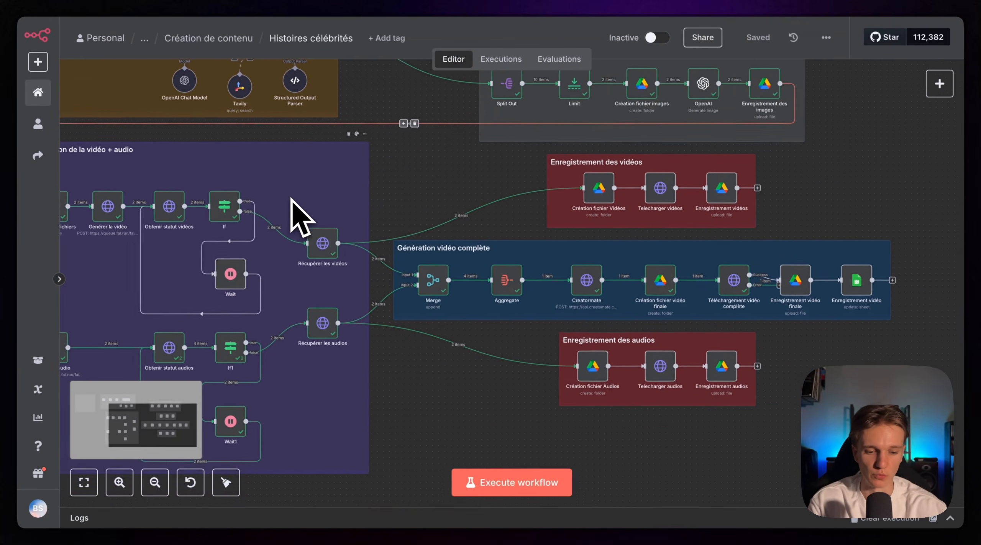
- Look over the Génération vidéo complète section and the video and audio recording sections, and save the workflow
{"action": "scroll", "coordinate": [292, 200], "scroll_direction": "right", "scroll_amount": 5}
{"action": "scroll", "coordinate": [292, 200], "scroll_direction": "down", "scroll_amount": 1}
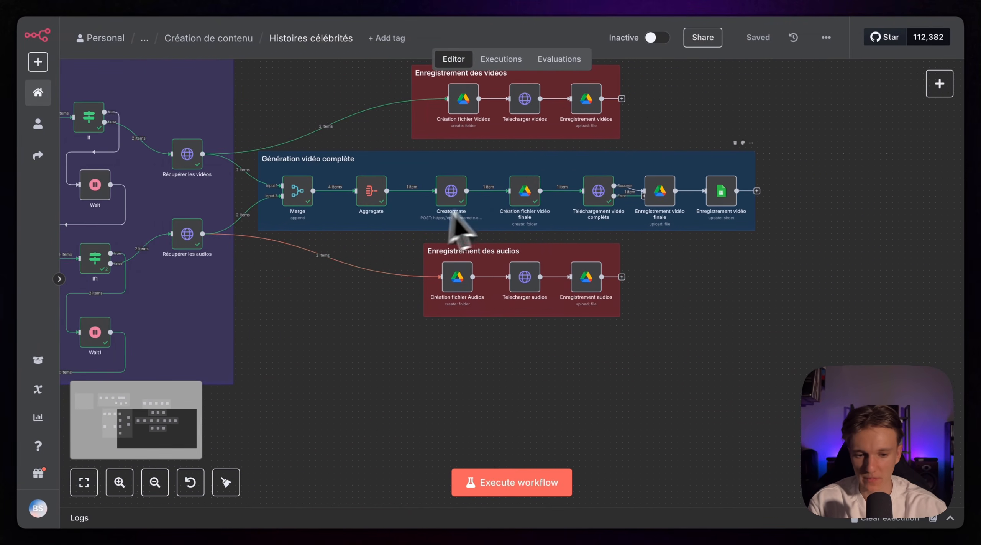
{"action": "scroll", "coordinate": [416, 230], "scroll_direction": "down", "scroll_amount": 3}
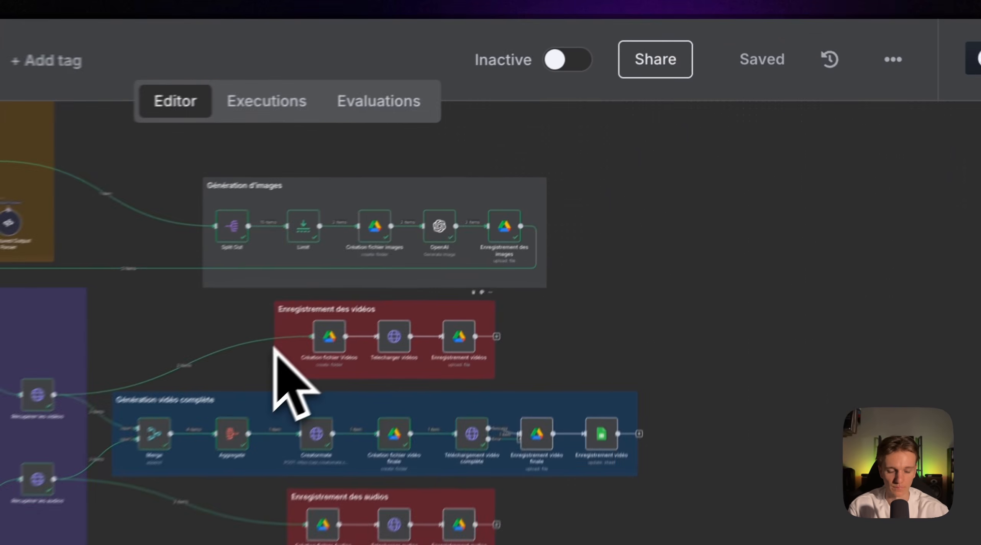
{"action": "left_click_drag", "start_coordinate": [505, 185], "coordinate": [511, 187]}
{"action": "key", "text": "super+s"}
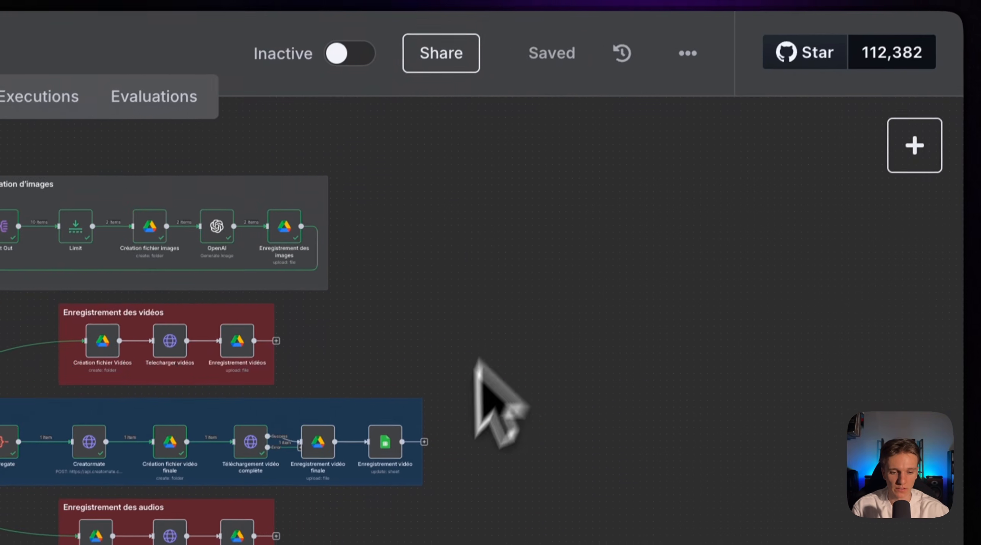
{"action": "left_click_drag", "start_coordinate": [635, 471], "coordinate": [645, 474]}
{"action": "left_click_drag", "start_coordinate": [438, 453], "coordinate": [441, 455]}
{"action": "left_click", "coordinate": [560, 57]}
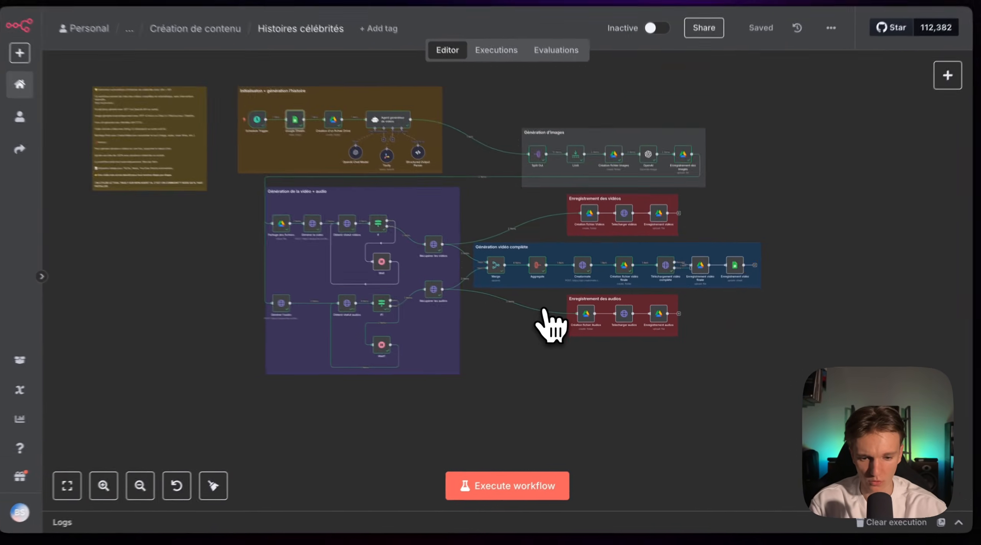
- Review the Génération de la vidéo + audio section and select the Tavily tool attached to the Agent générateur de vidéos
{"action": "scroll", "coordinate": [554, 323], "scroll_direction": "up", "scroll_amount": 5}
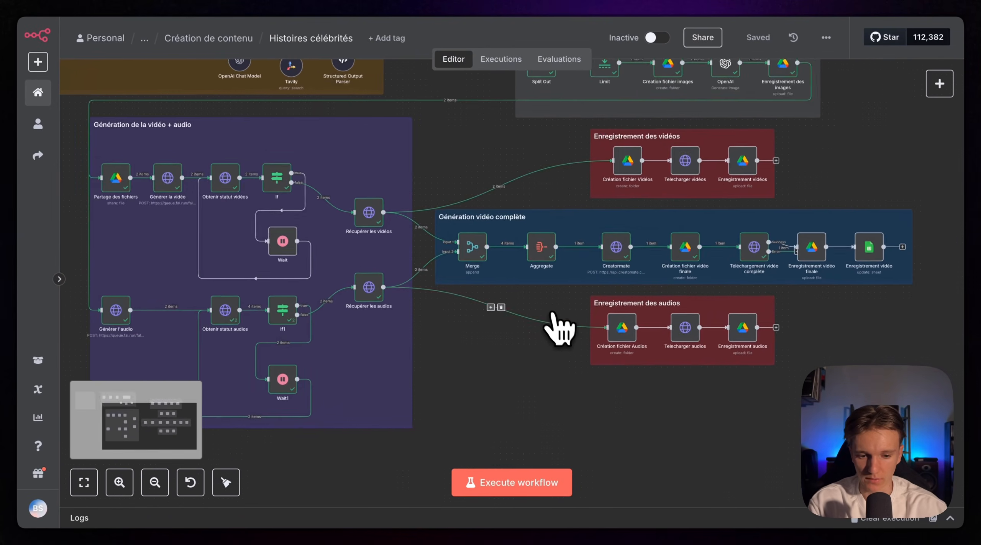
{"action": "scroll", "coordinate": [556, 324], "scroll_direction": "down", "scroll_amount": 4}
{"action": "scroll", "coordinate": [555, 324], "scroll_direction": "left", "scroll_amount": 3}
{"action": "scroll", "coordinate": [559, 325], "scroll_direction": "left", "scroll_amount": 1}
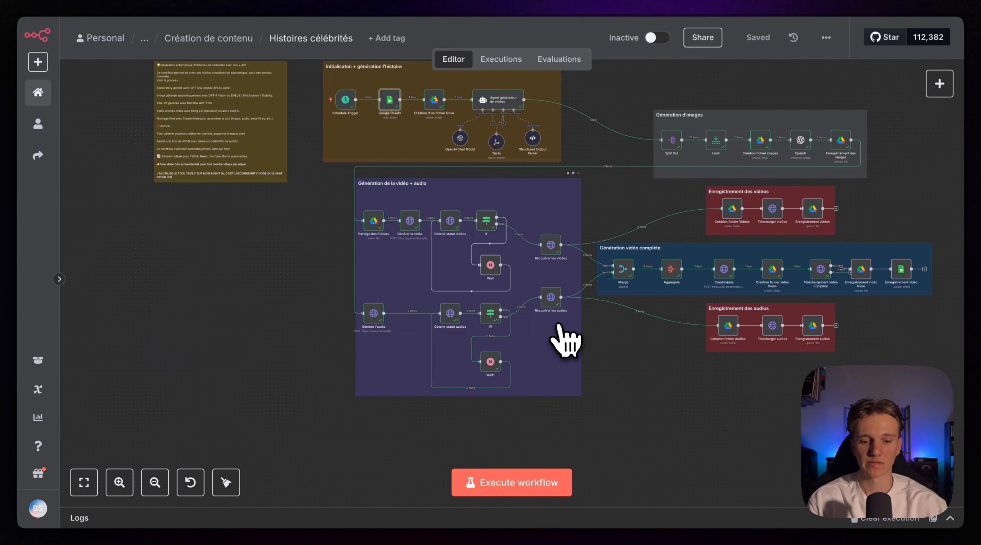
{"action": "scroll", "coordinate": [530, 211], "scroll_direction": "up", "scroll_amount": 5}
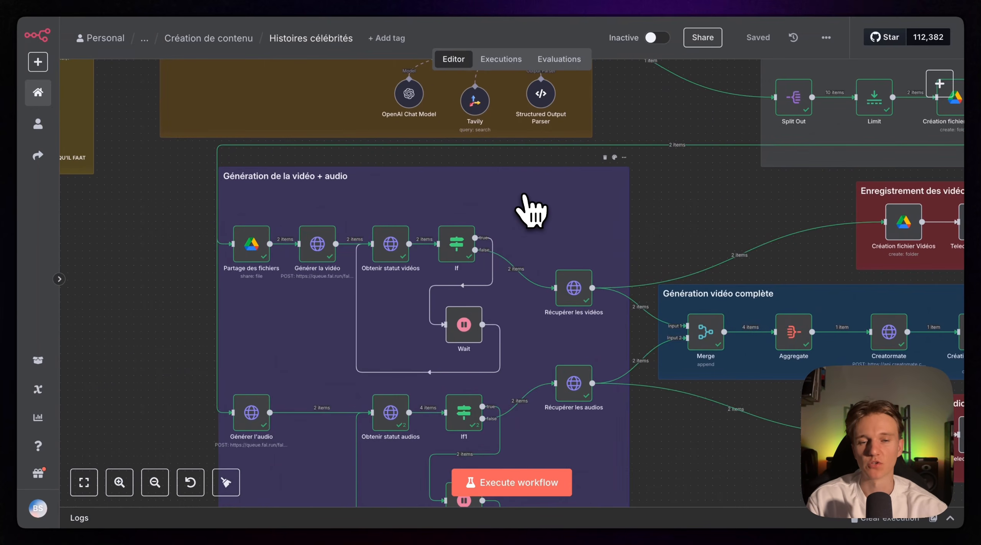
{"action": "scroll", "coordinate": [530, 211], "scroll_direction": "up", "scroll_amount": 2}
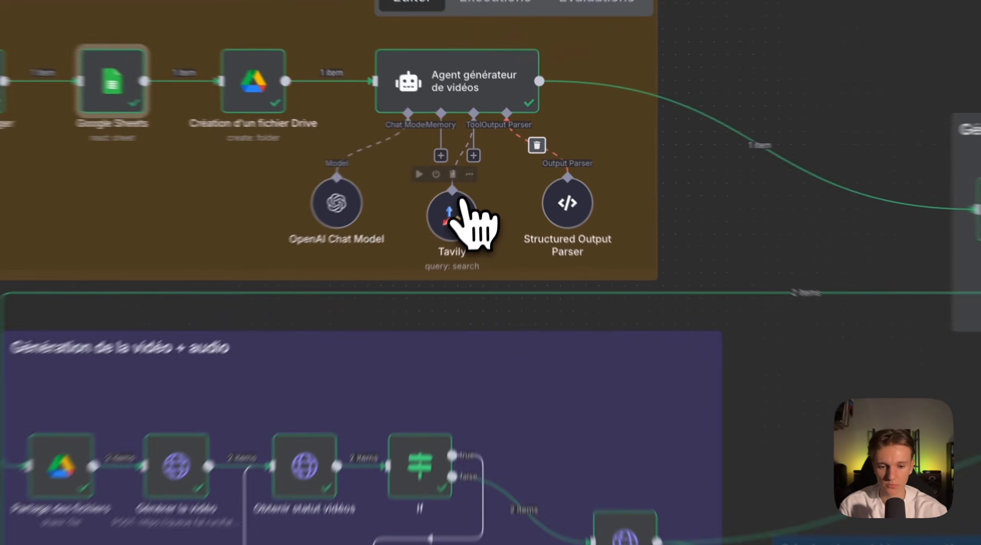
{"action": "left_click", "coordinate": [481, 177]}
{"action": "scroll", "coordinate": [481, 176], "scroll_direction": "up", "scroll_amount": 5}
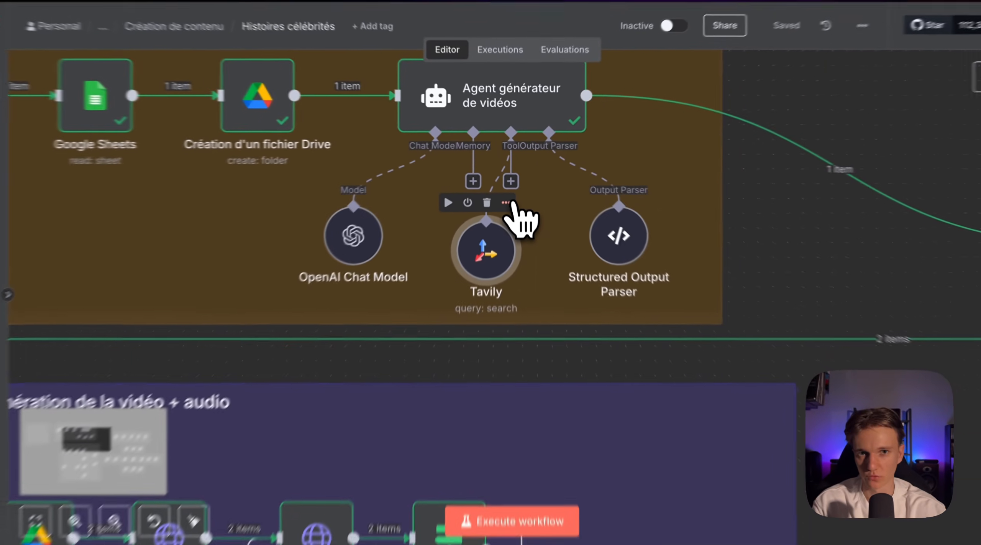
{"action": "scroll", "coordinate": [519, 219], "scroll_direction": "down", "scroll_amount": 3}
{"action": "scroll", "coordinate": [303, 127], "scroll_direction": "down", "scroll_amount": 3}
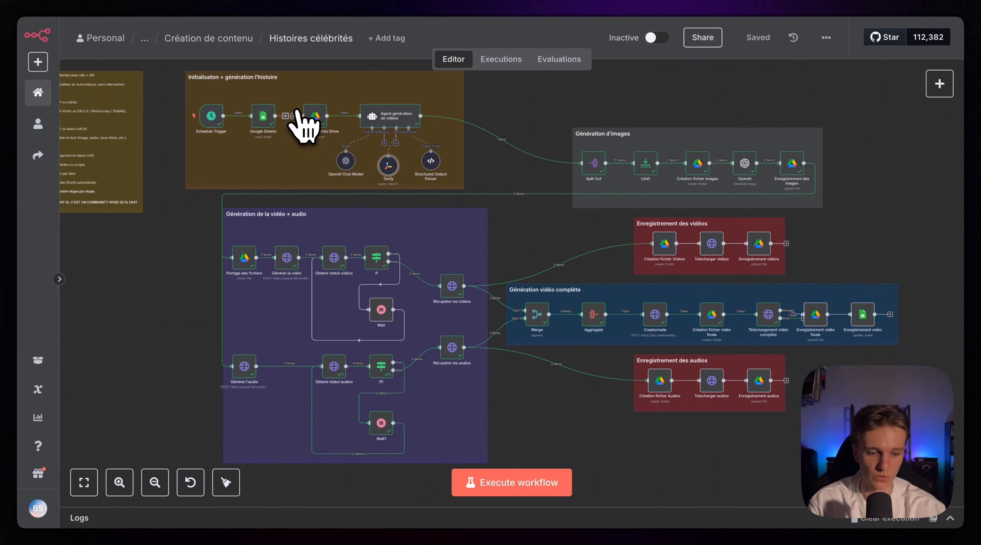
- Examine how the Initialisaton + génération l'histoire section connects to the Génération d'images section and the rest of the workflow
{"action": "scroll", "coordinate": [488, 141], "scroll_direction": "right", "scroll_amount": 4}
{"action": "scroll", "coordinate": [490, 141], "scroll_direction": "left", "scroll_amount": 5}
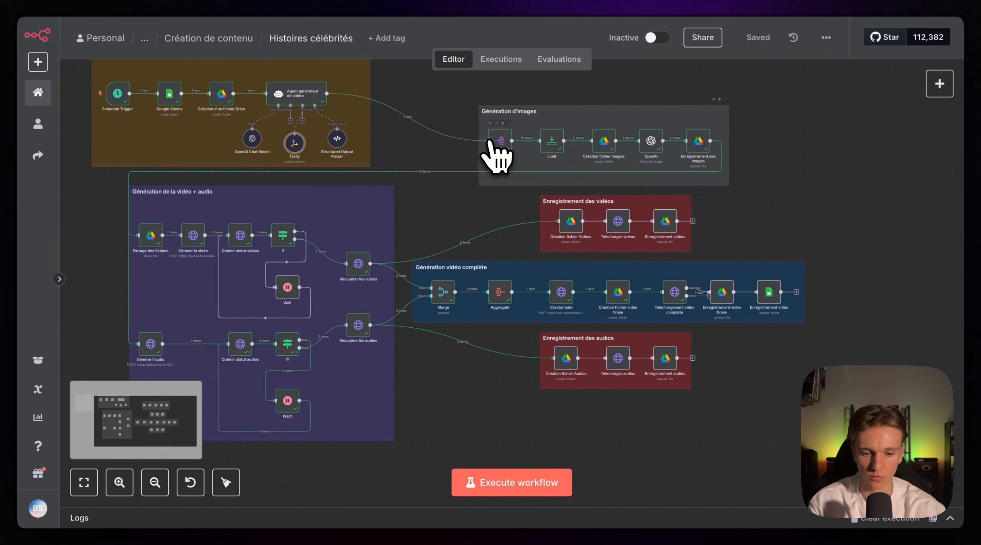
{"action": "scroll", "coordinate": [490, 141], "scroll_direction": "down", "scroll_amount": 2}
{"action": "scroll", "coordinate": [489, 141], "scroll_direction": "up", "scroll_amount": 2}
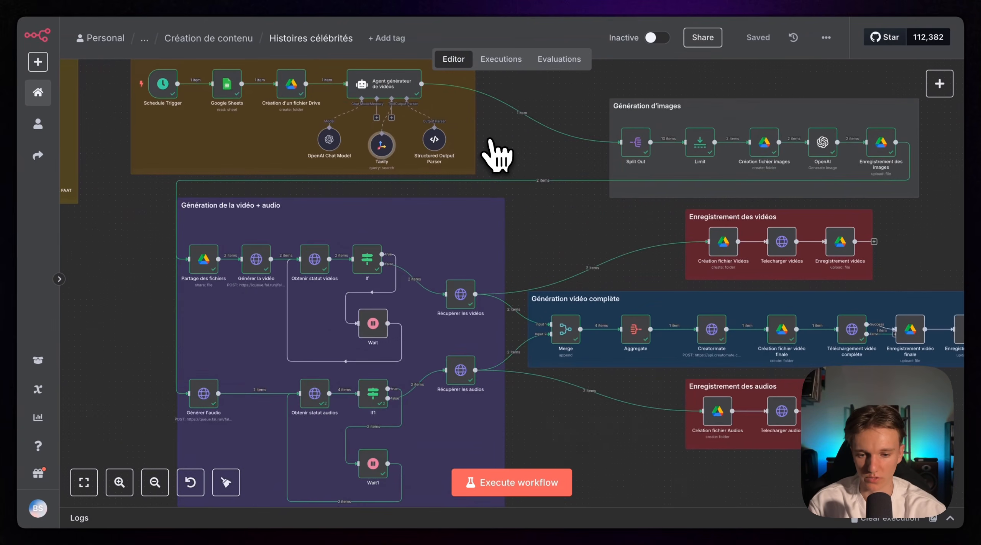
{"action": "scroll", "coordinate": [490, 140], "scroll_direction": "down", "scroll_amount": 3}
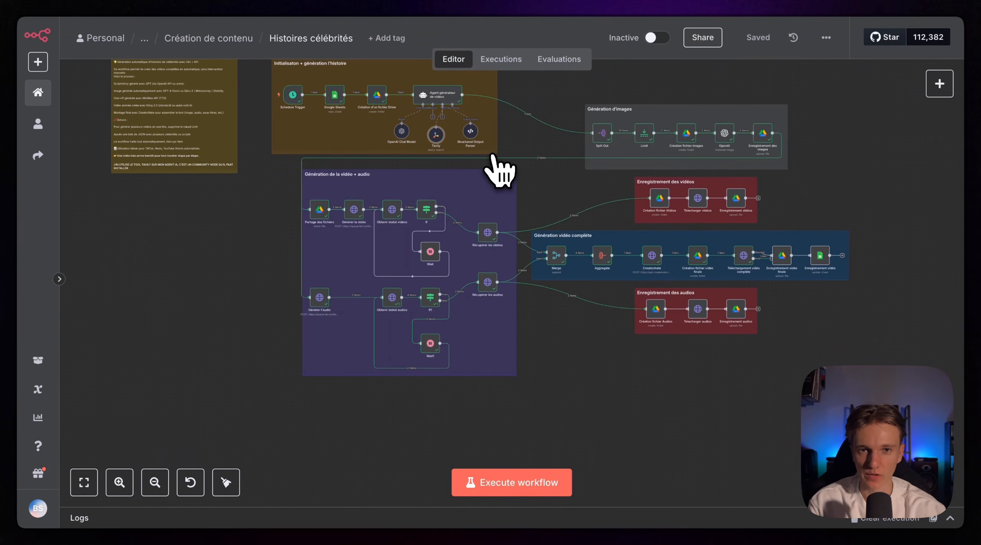
{"action": "scroll", "coordinate": [499, 171], "scroll_direction": "down", "scroll_amount": 3}
{"action": "scroll", "coordinate": [499, 171], "scroll_direction": "up", "scroll_amount": 5}
{"action": "scroll", "coordinate": [498, 169], "scroll_direction": "up", "scroll_amount": 3}
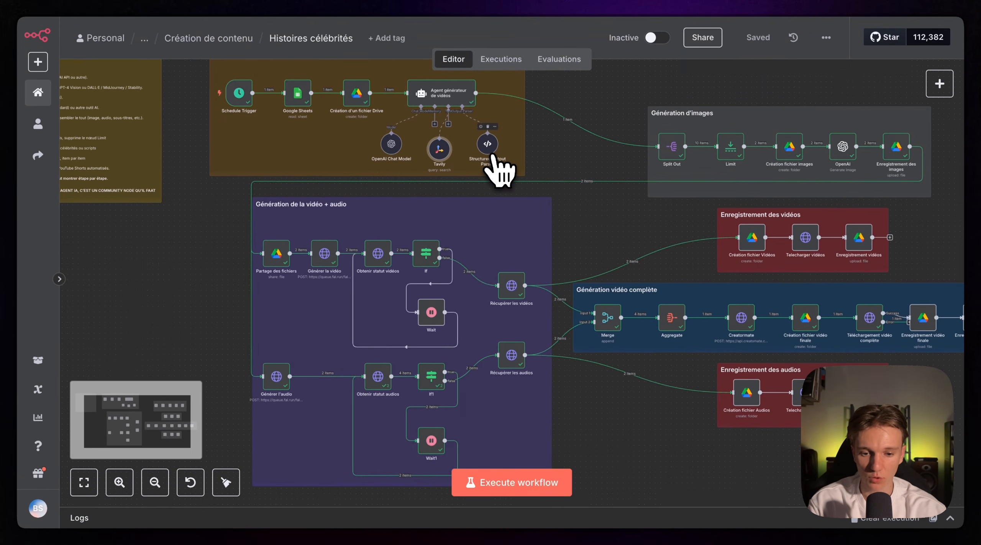
{"action": "scroll", "coordinate": [498, 169], "scroll_direction": "up", "scroll_amount": 1}
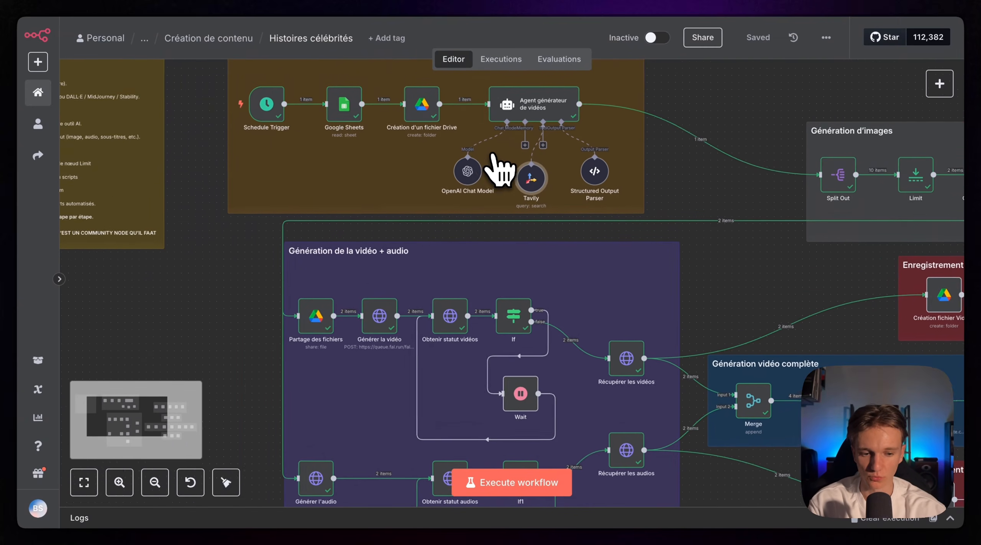
{"action": "scroll", "coordinate": [500, 169], "scroll_direction": "down", "scroll_amount": 5}
{"action": "scroll", "coordinate": [500, 166], "scroll_direction": "up", "scroll_amount": 3}
{"action": "scroll", "coordinate": [462, 180], "scroll_direction": "down", "scroll_amount": 5}
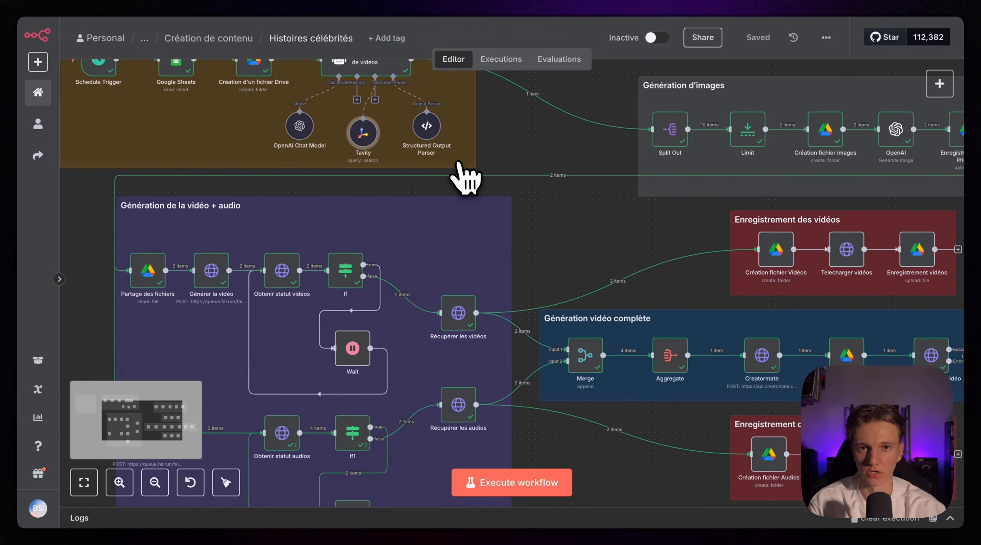
- Review the Agent générateur de vidéos with its attached tools and the video and audio generation branches
{"action": "scroll", "coordinate": [462, 180], "scroll_direction": "left", "scroll_amount": 3}
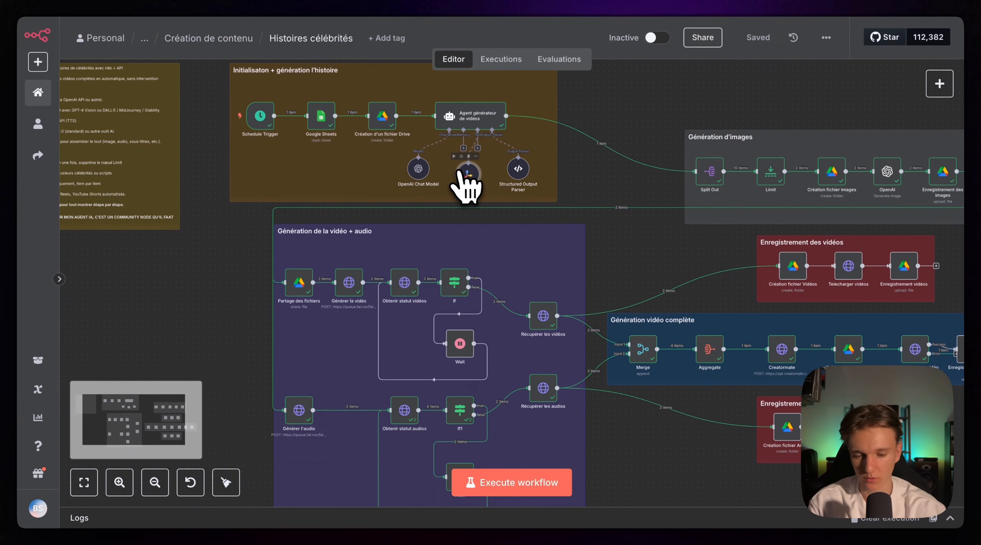
{"action": "scroll", "coordinate": [462, 180], "scroll_direction": "up", "scroll_amount": 3}
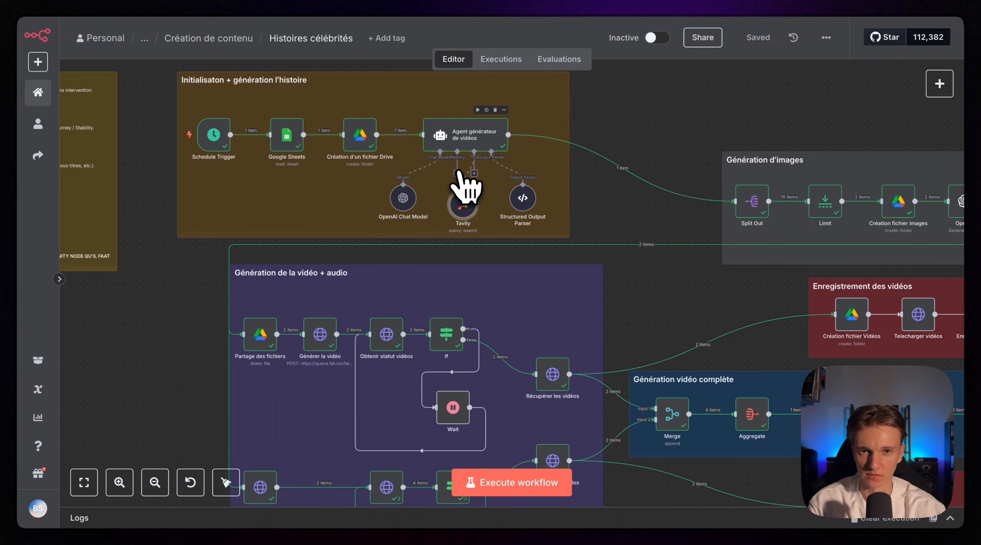
{"action": "scroll", "coordinate": [464, 188], "scroll_direction": "down", "scroll_amount": 5}
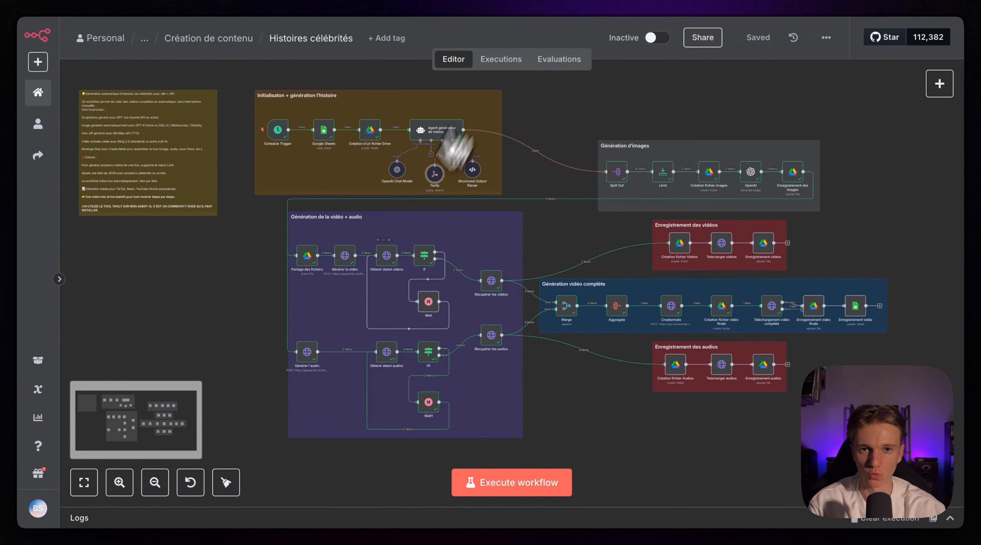
{"action": "scroll", "coordinate": [405, 279], "scroll_direction": "up", "scroll_amount": 5}
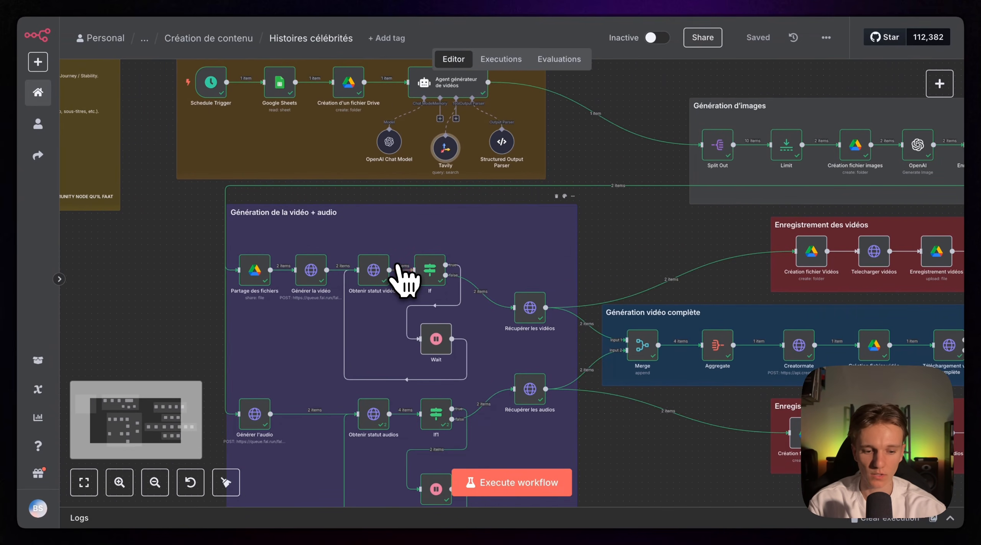
{"action": "scroll", "coordinate": [517, 259], "scroll_direction": "down", "scroll_amount": 2}
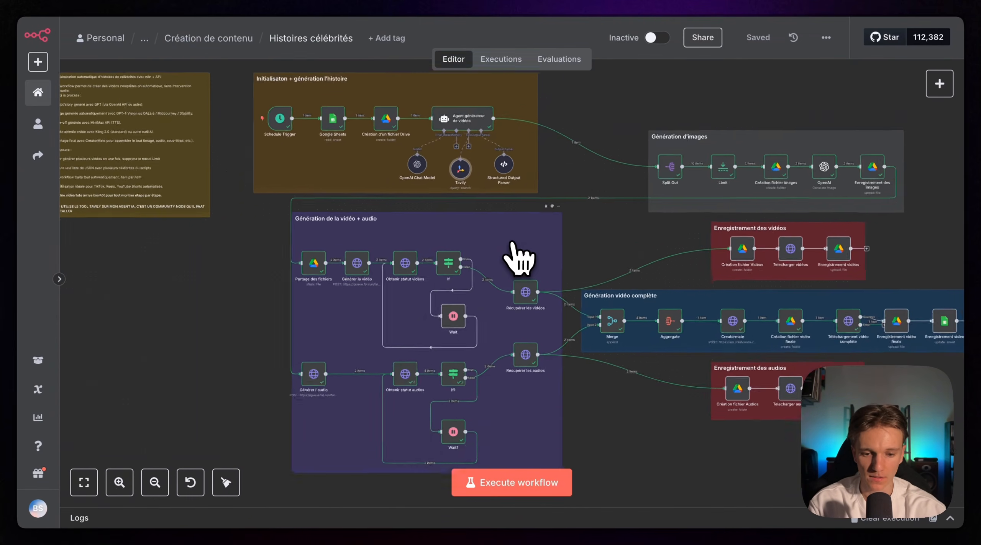
{"action": "scroll", "coordinate": [520, 258], "scroll_direction": "down", "scroll_amount": 2}
{"action": "scroll", "coordinate": [519, 258], "scroll_direction": "up", "scroll_amount": 5}
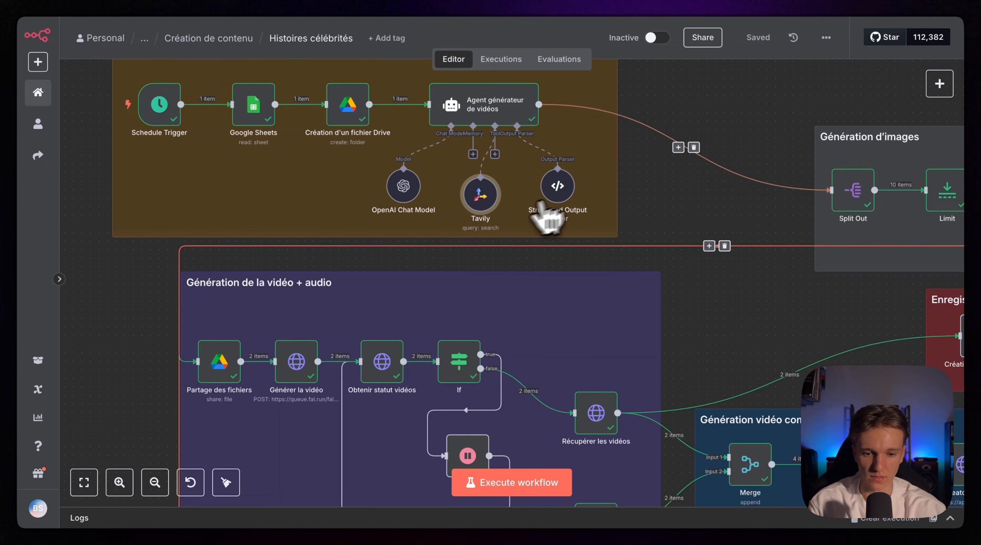
- Follow the flow from the story and image generation sections through to the Génération vidéo complète section
{"action": "scroll", "coordinate": [567, 237], "scroll_direction": "down", "scroll_amount": 3}
{"action": "scroll", "coordinate": [675, 237], "scroll_direction": "right", "scroll_amount": 3}
{"action": "scroll", "coordinate": [681, 226], "scroll_direction": "right", "scroll_amount": 2}
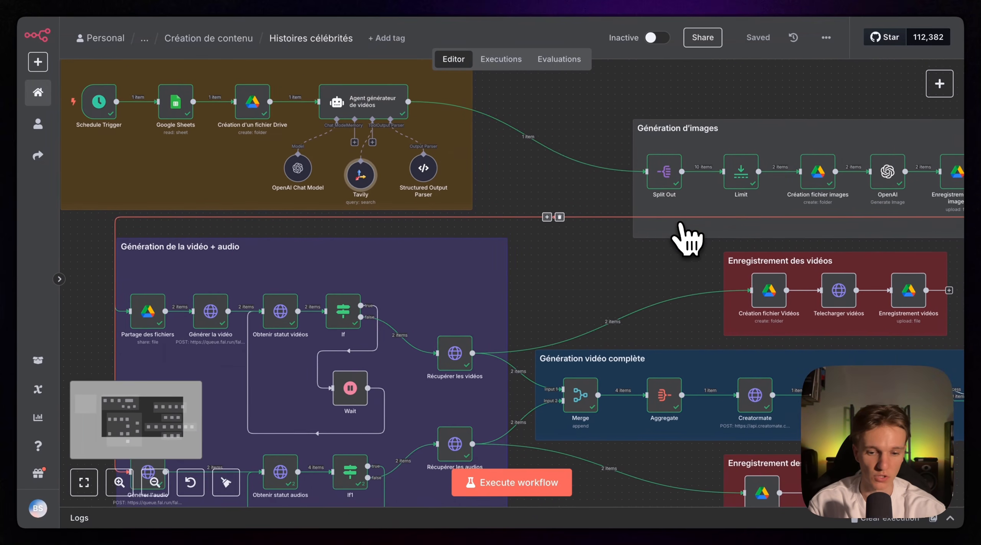
{"action": "scroll", "coordinate": [458, 250], "scroll_direction": "left", "scroll_amount": 1}
{"action": "scroll", "coordinate": [457, 249], "scroll_direction": "up", "scroll_amount": 1}
{"action": "scroll", "coordinate": [457, 249], "scroll_direction": "left", "scroll_amount": 2}
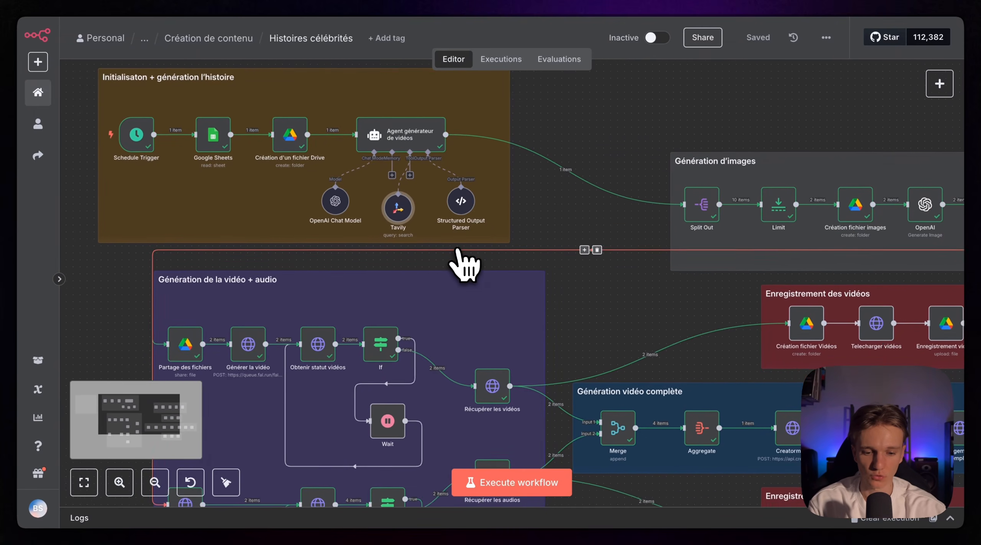
{"action": "scroll", "coordinate": [464, 265], "scroll_direction": "down", "scroll_amount": 5}
{"action": "scroll", "coordinate": [464, 265], "scroll_direction": "right", "scroll_amount": 5}
{"action": "scroll", "coordinate": [463, 265], "scroll_direction": "down", "scroll_amount": 3}
{"action": "scroll", "coordinate": [464, 264], "scroll_direction": "right", "scroll_amount": 3}
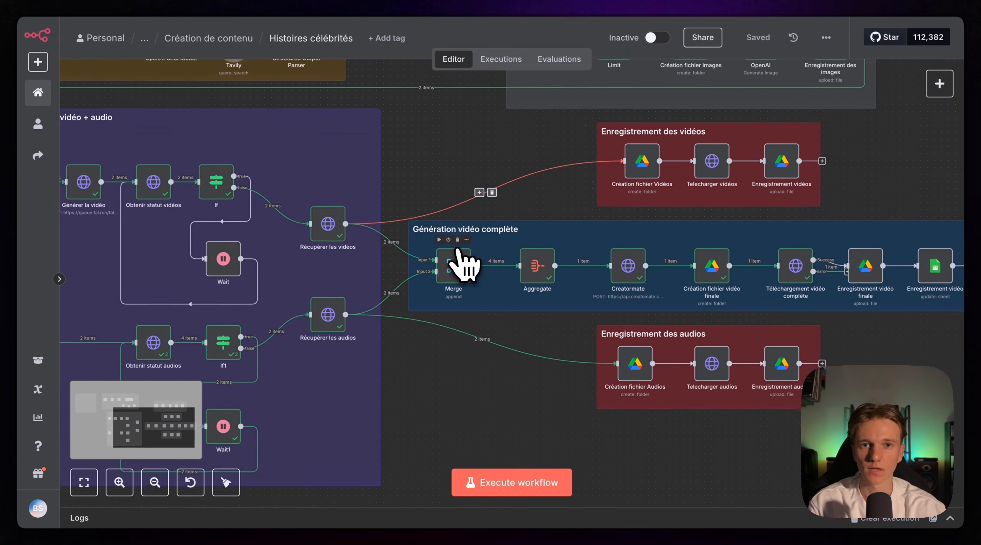